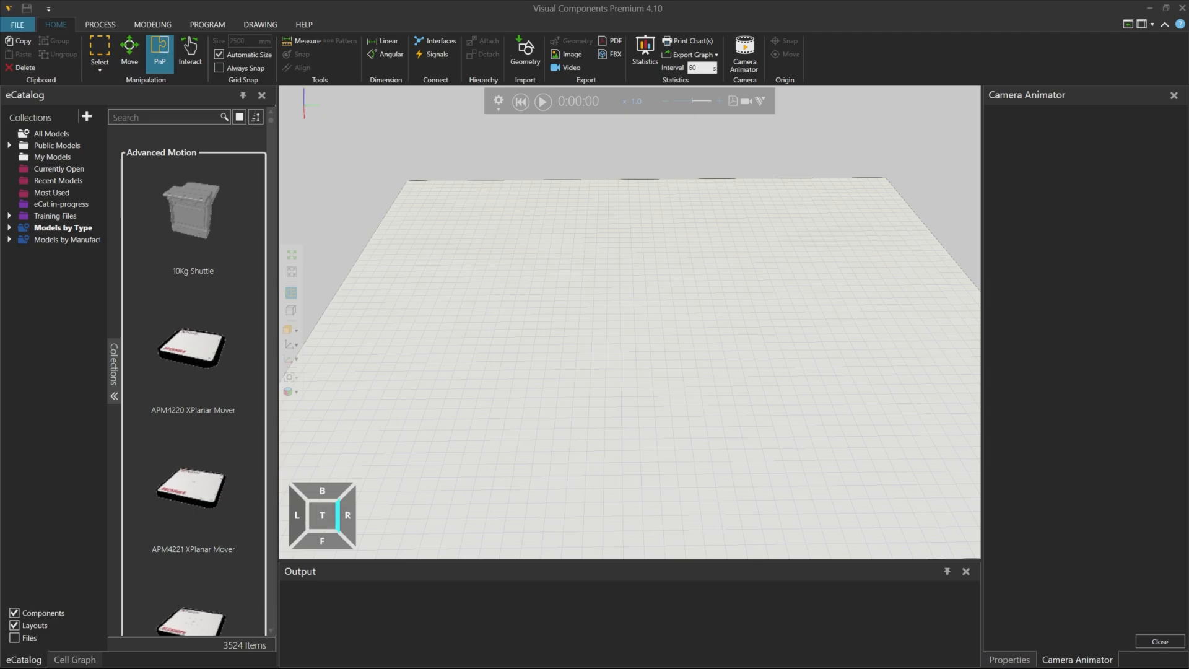
- Import the Self-Training Drawing file from the Downloads folder into the empty 3D layout
mouse_move(1188, 496)
mouse_down()
mouse_move(1188, 388)
mouse_move(926, 177)
mouse_move(904, 185)
mouse_up()
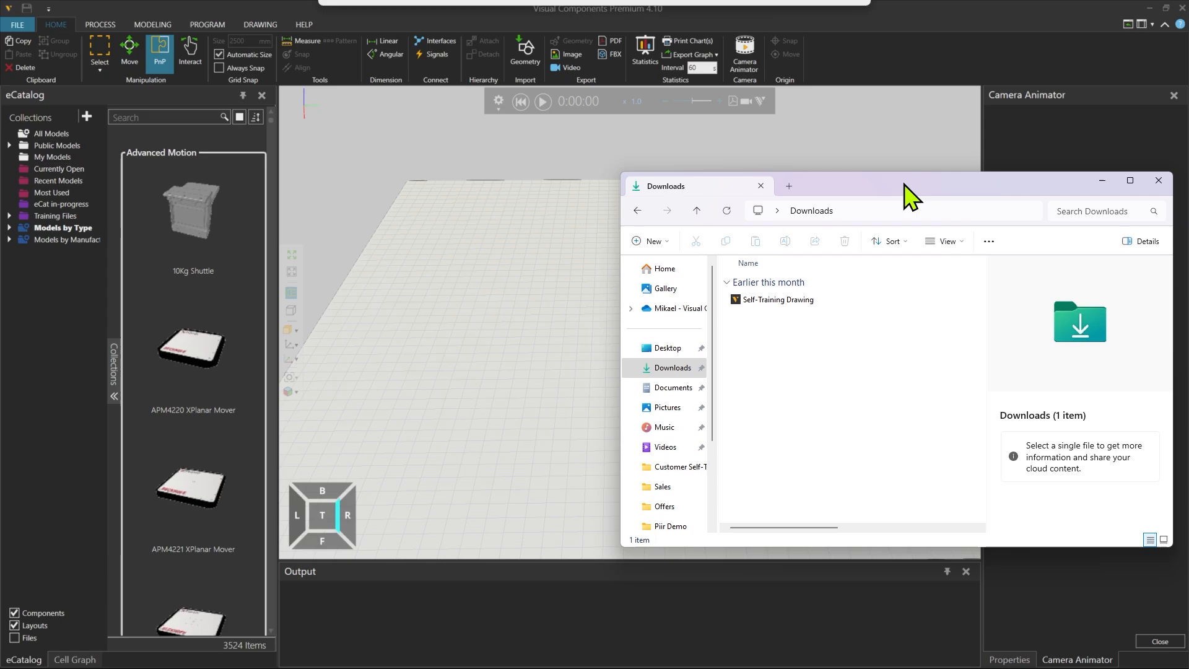
click(804, 303)
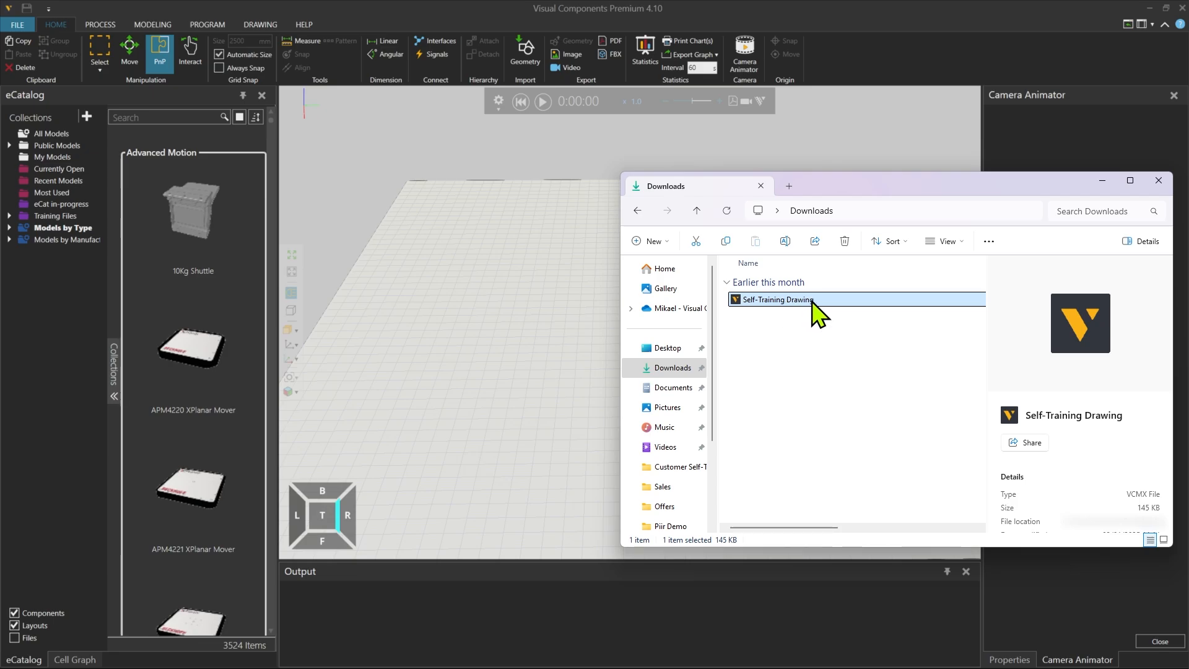
mouse_move(806, 305)
mouse_down()
mouse_move(809, 323)
mouse_move(749, 357)
mouse_move(556, 354)
mouse_up()
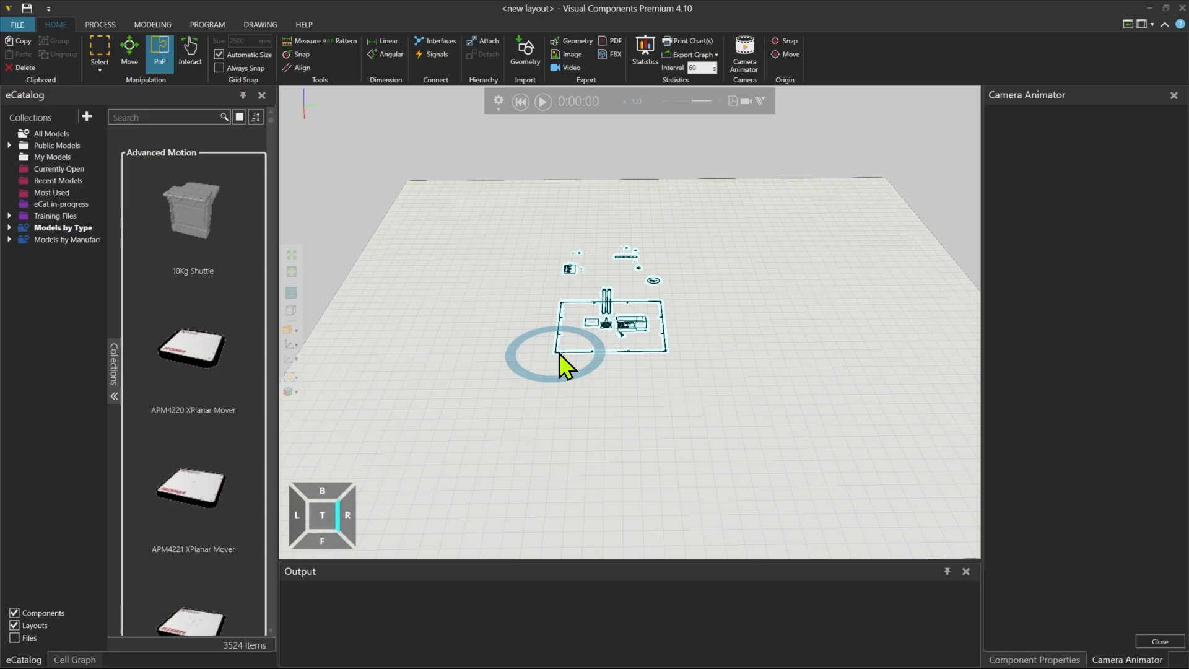
mouse_move(653, 345)
right_down()
mouse_move(616, 366)
mouse_move(685, 314)
mouse_move(675, 315)
mouse_move(704, 337)
mouse_move(712, 321)
right_up()
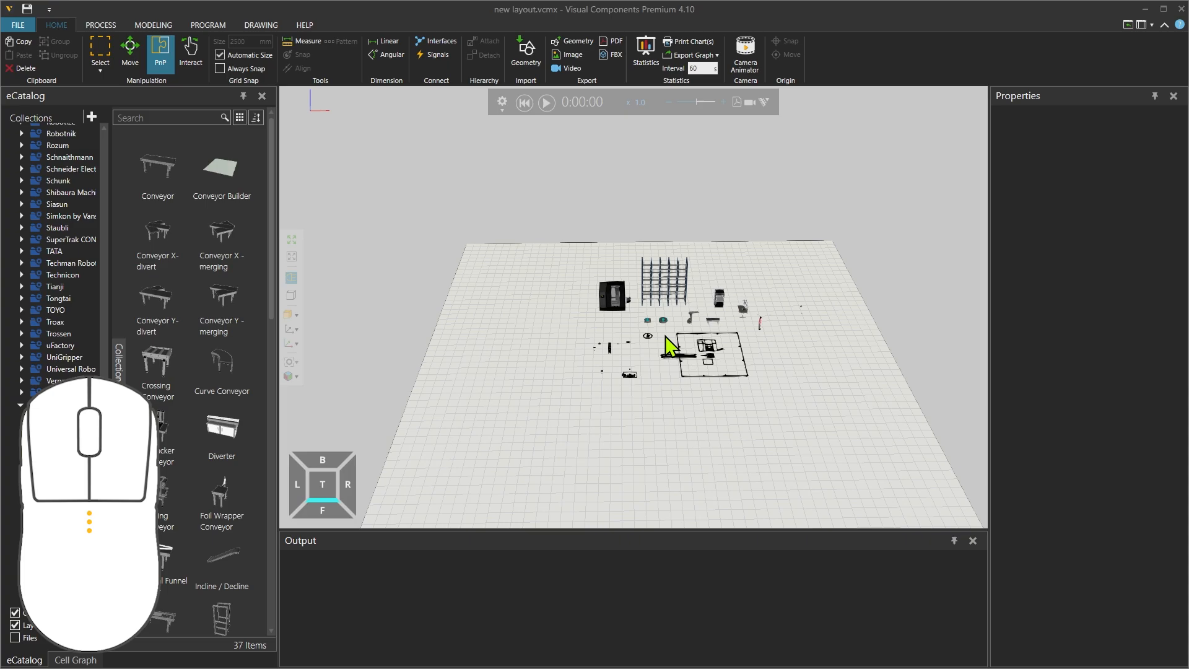
scroll(666, 346, up, 10)
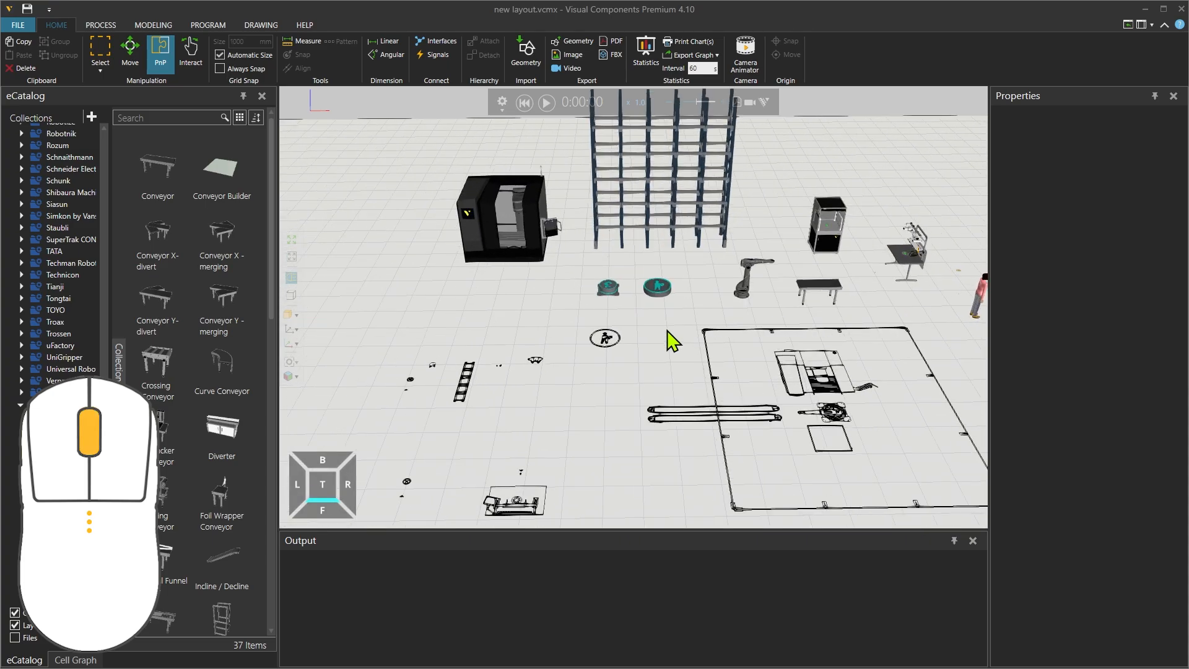
scroll(670, 326, down, 10)
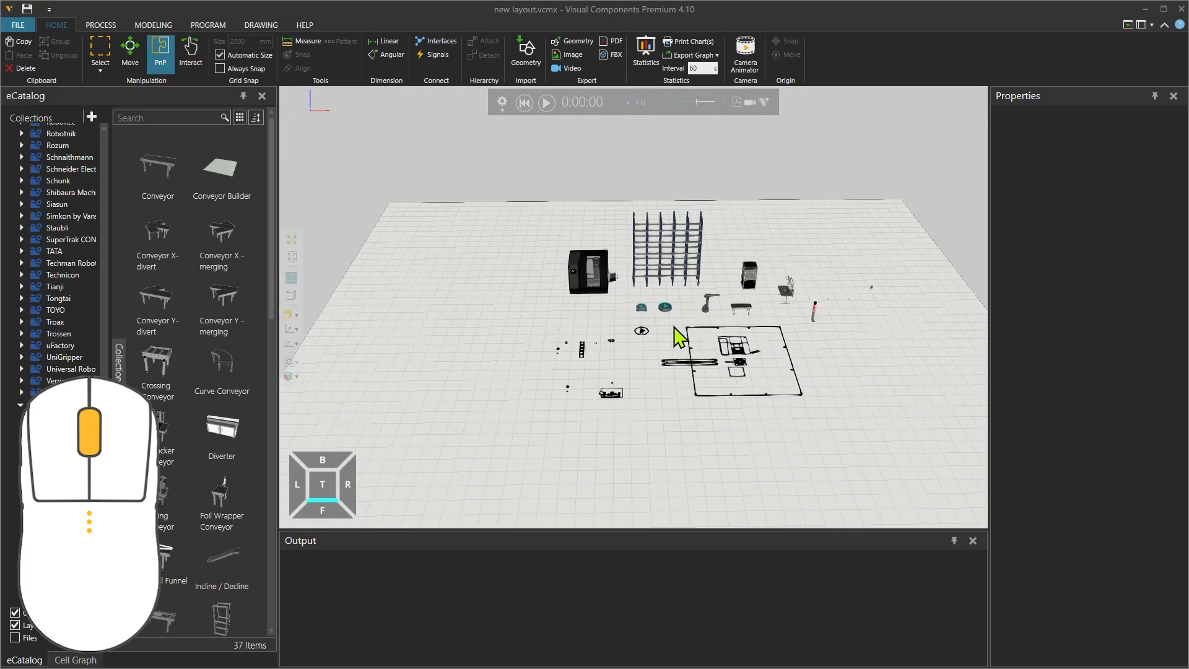
scroll(676, 339, up, 10)
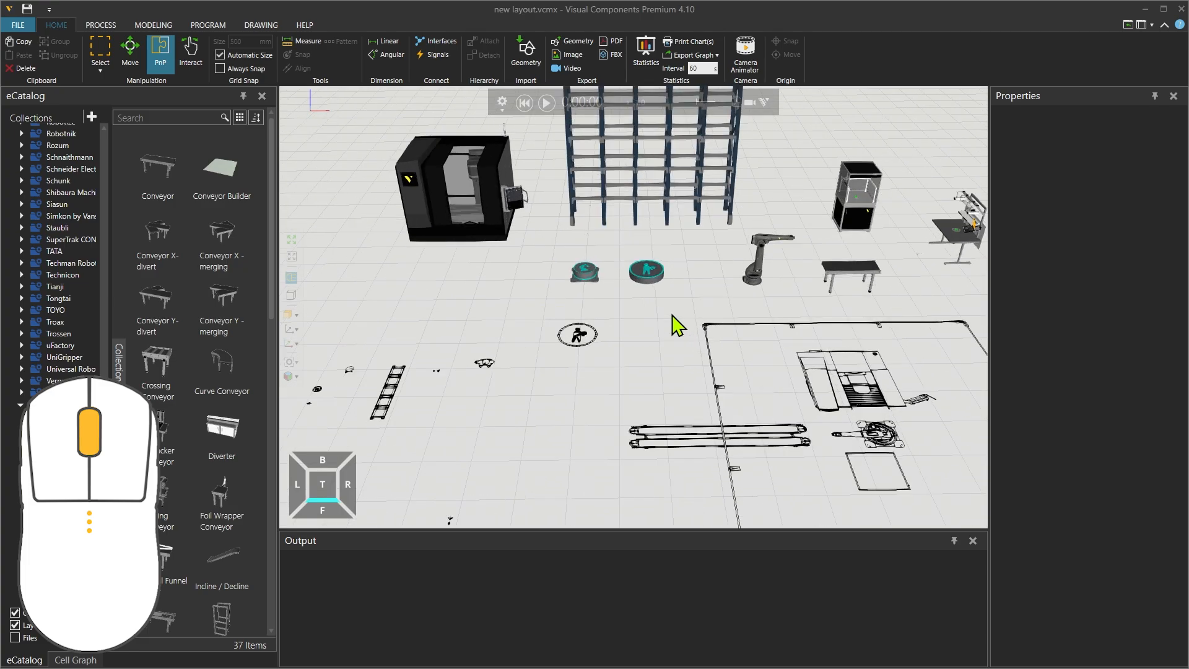
scroll(673, 321, down, 8)
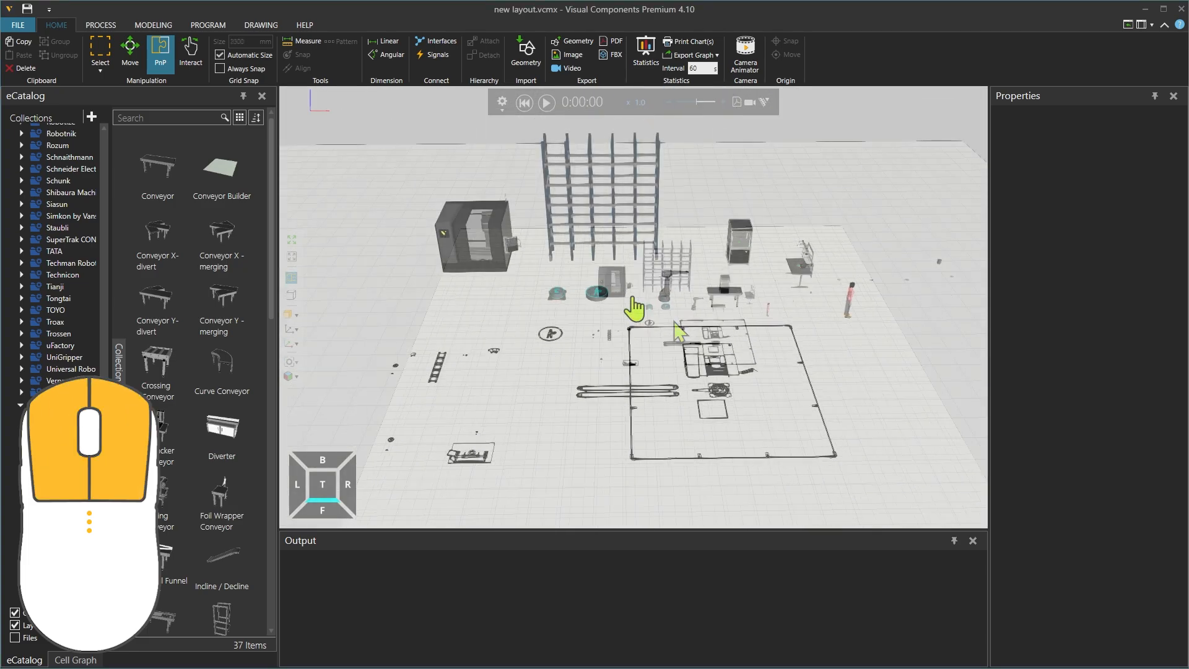
right_drag(633, 302, 791, 314)
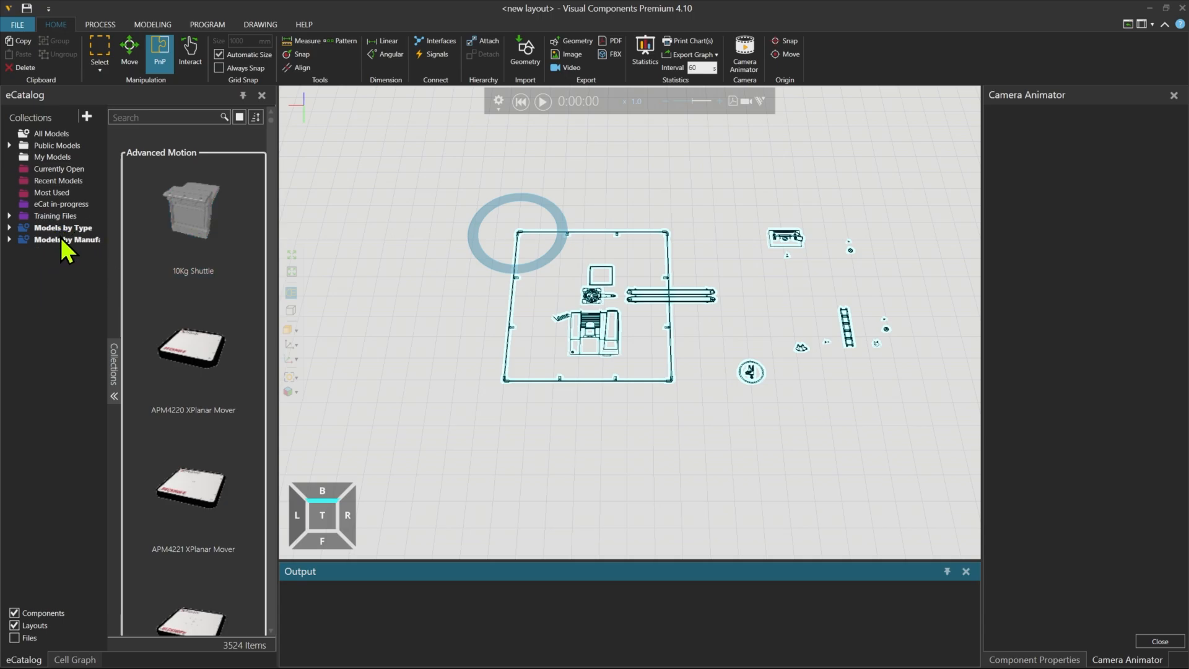
- Show the Conveyors collection of the manufacturer Visual Components in the model catalog
click(9, 240)
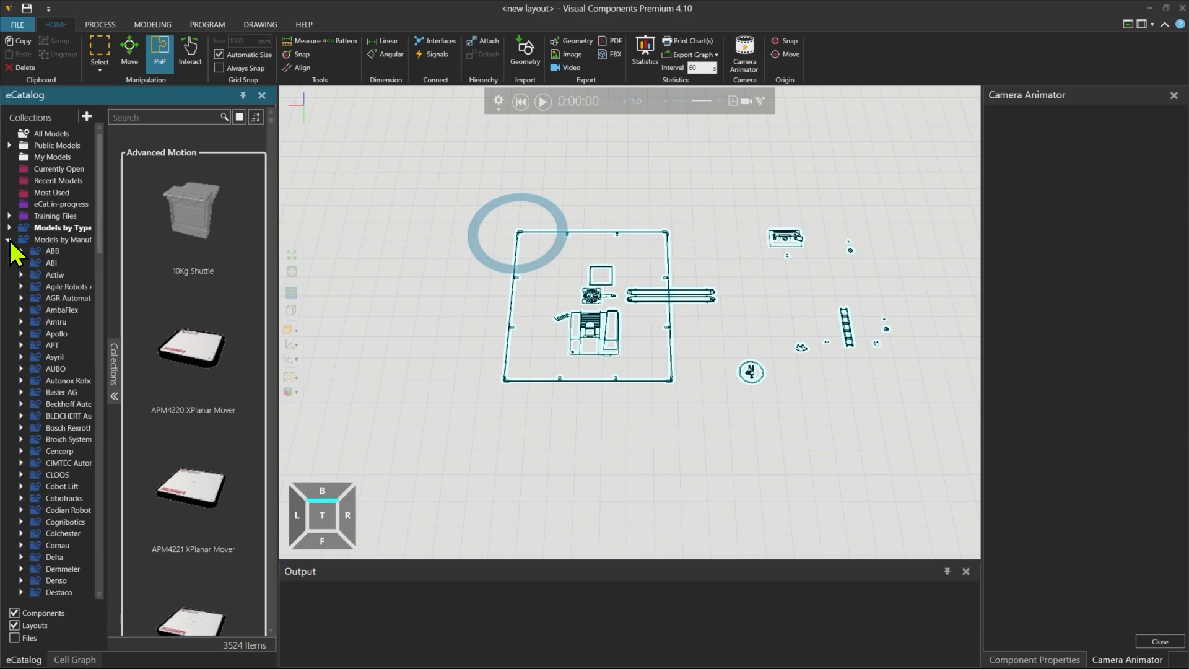
drag(98, 234, 105, 596)
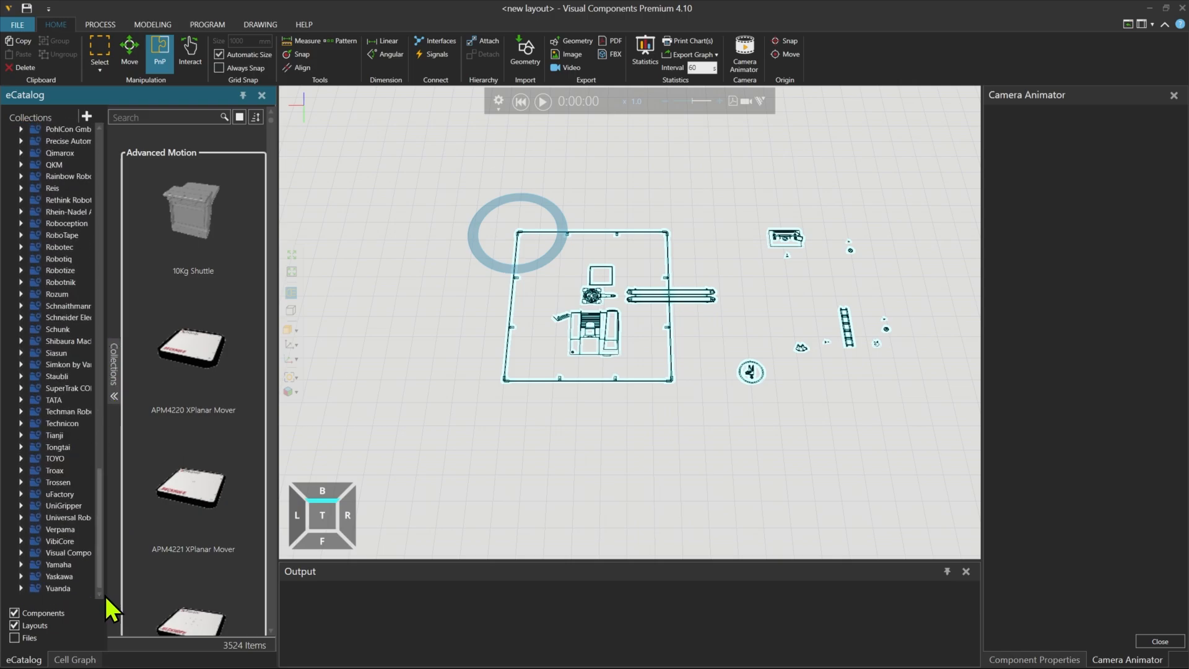
click(21, 552)
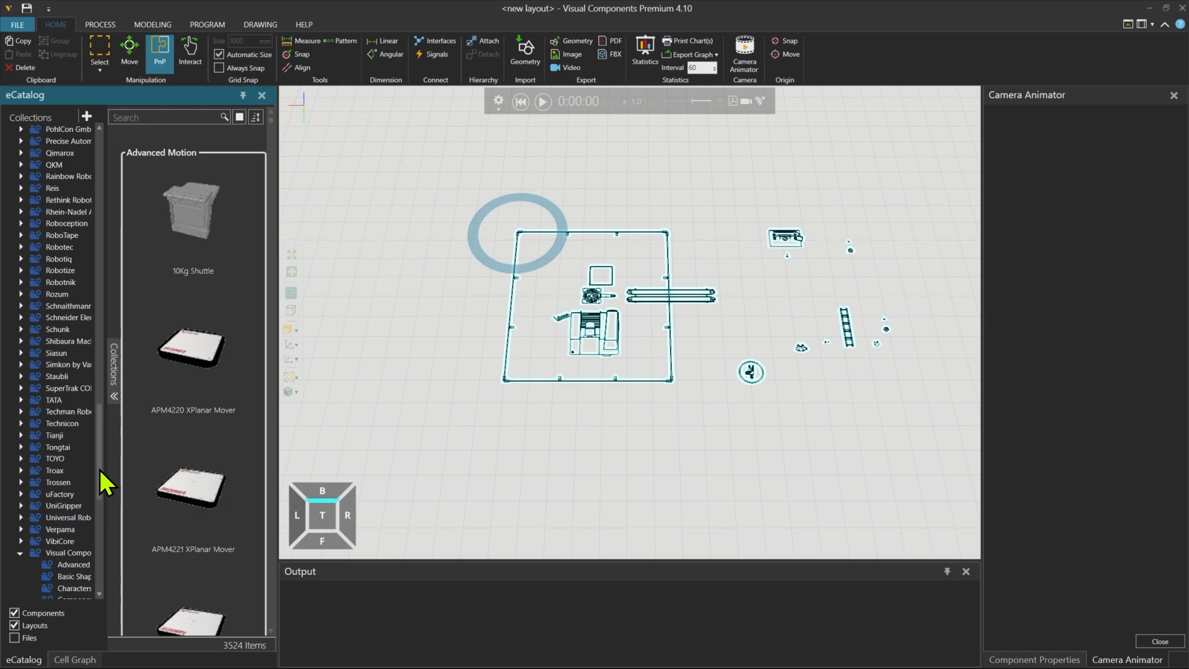
drag(102, 477, 185, 506)
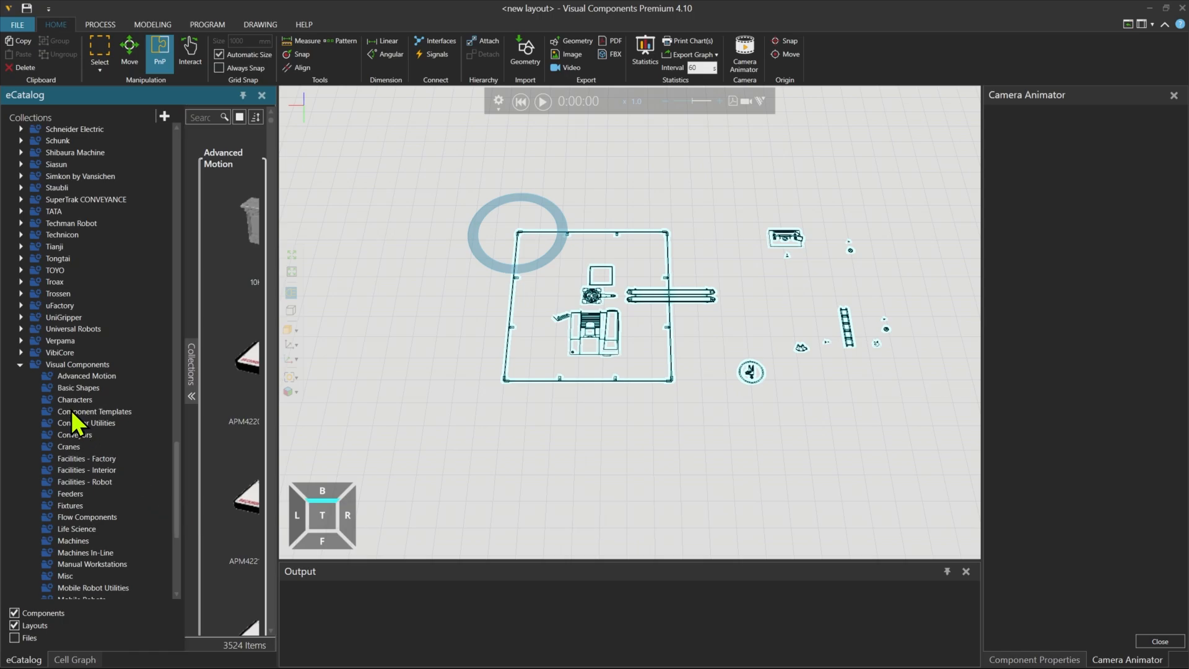
scroll(72, 421, down, 2)
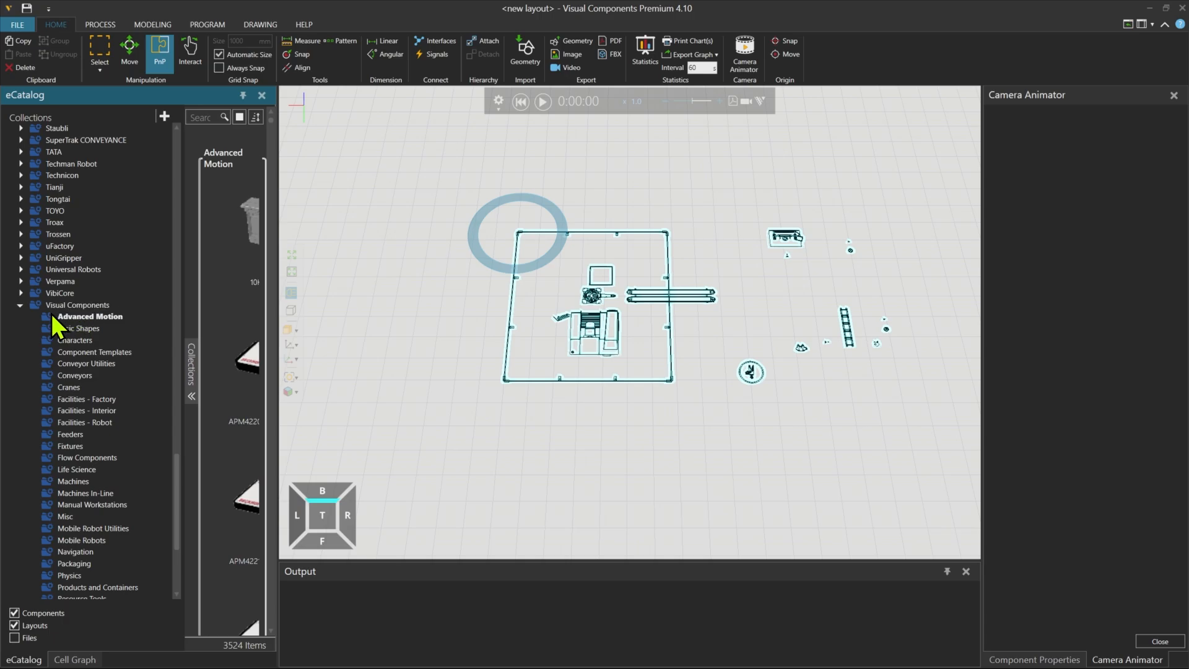
click(73, 376)
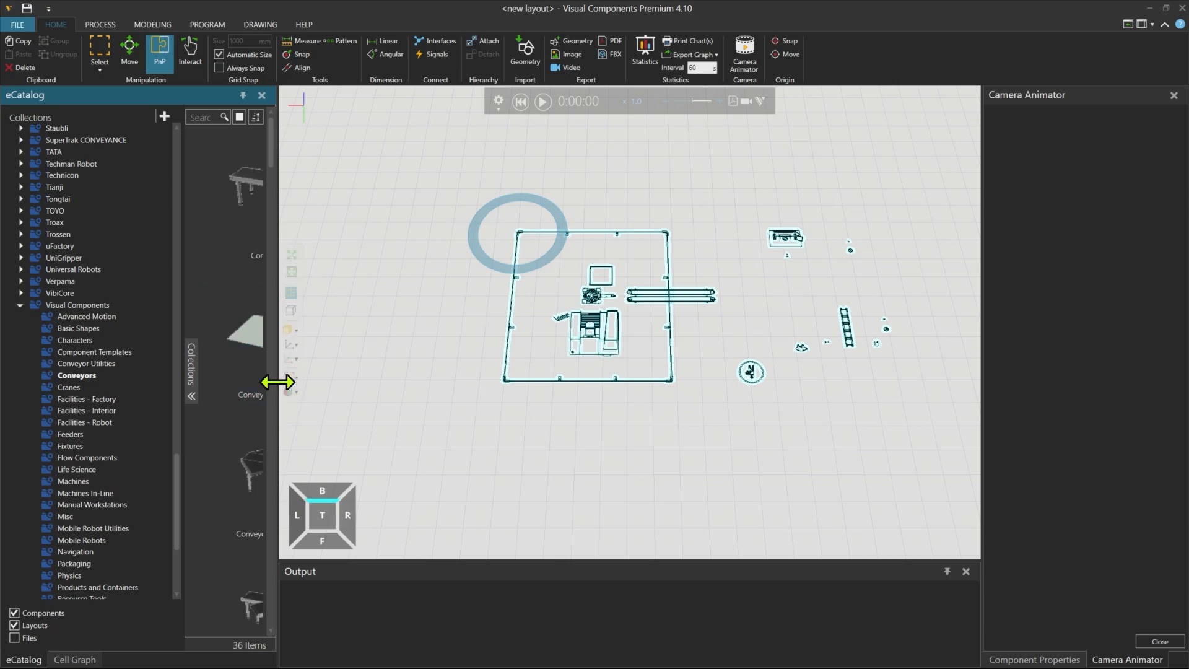
- Add the straight Conveyor to the layout and position it just behind the fenced area of the drawing
drag(276, 382, 332, 377)
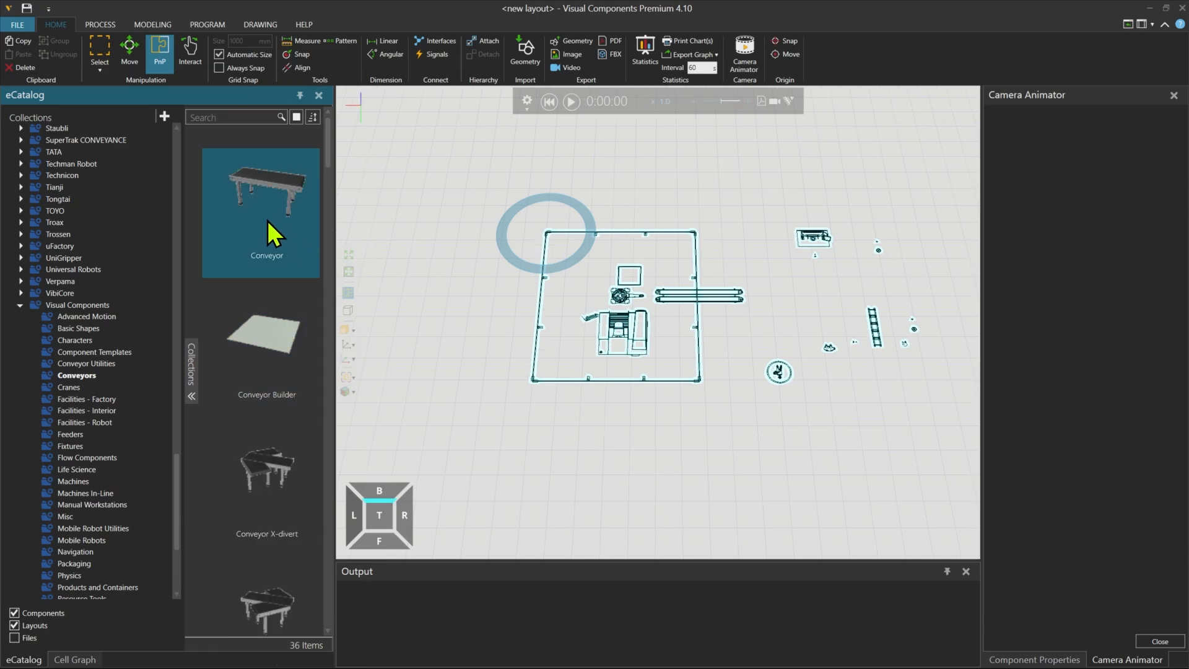
mouse_move(259, 223)
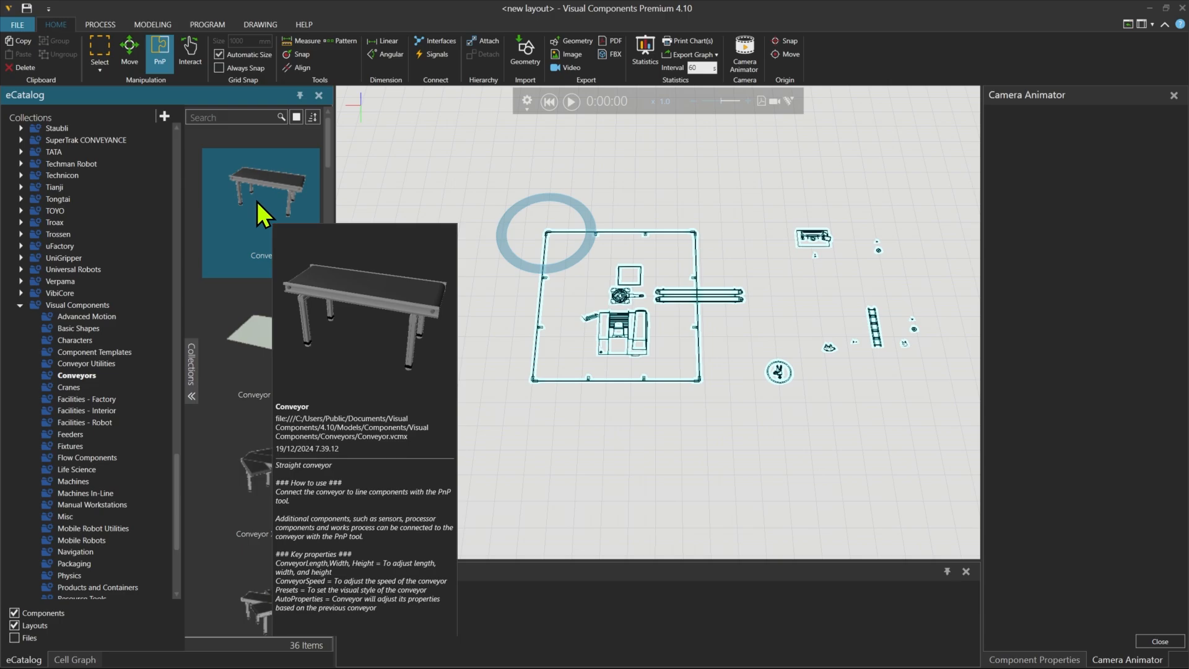
drag(258, 202, 525, 385)
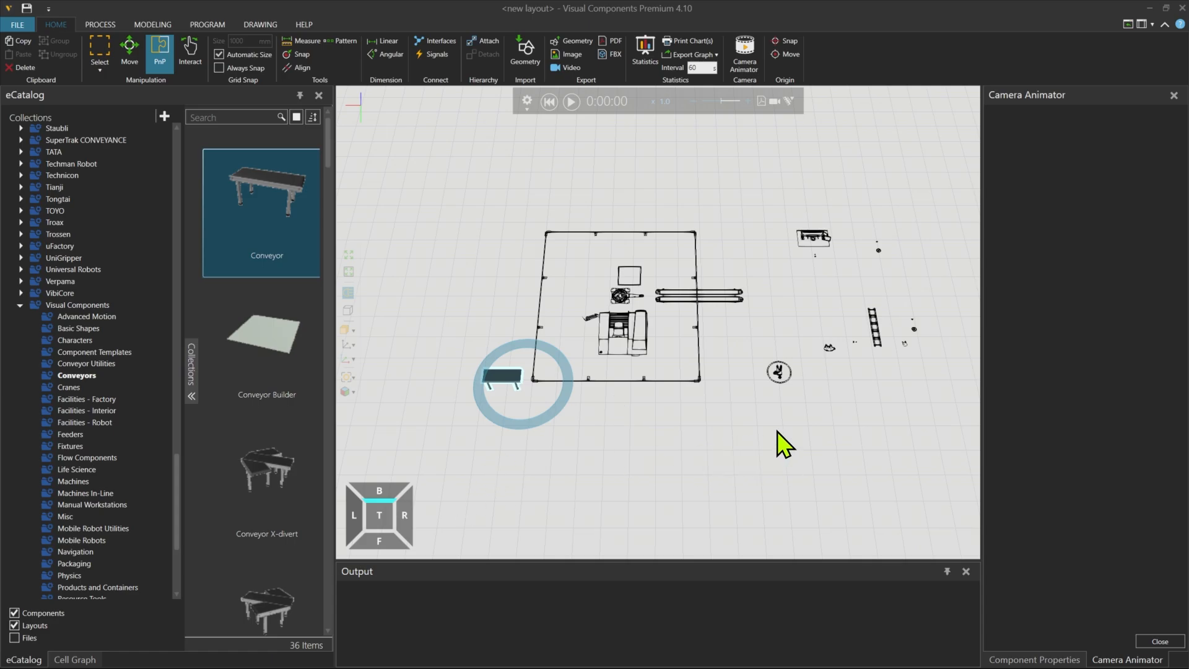
right_drag(779, 433, 654, 461)
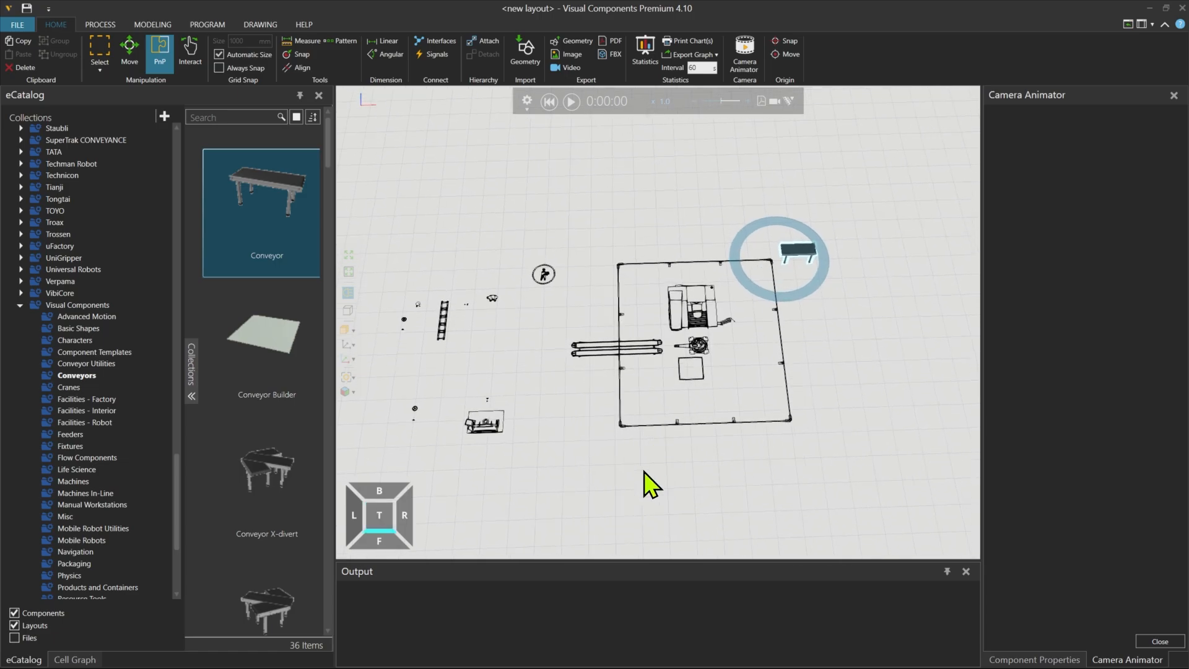
click(381, 532)
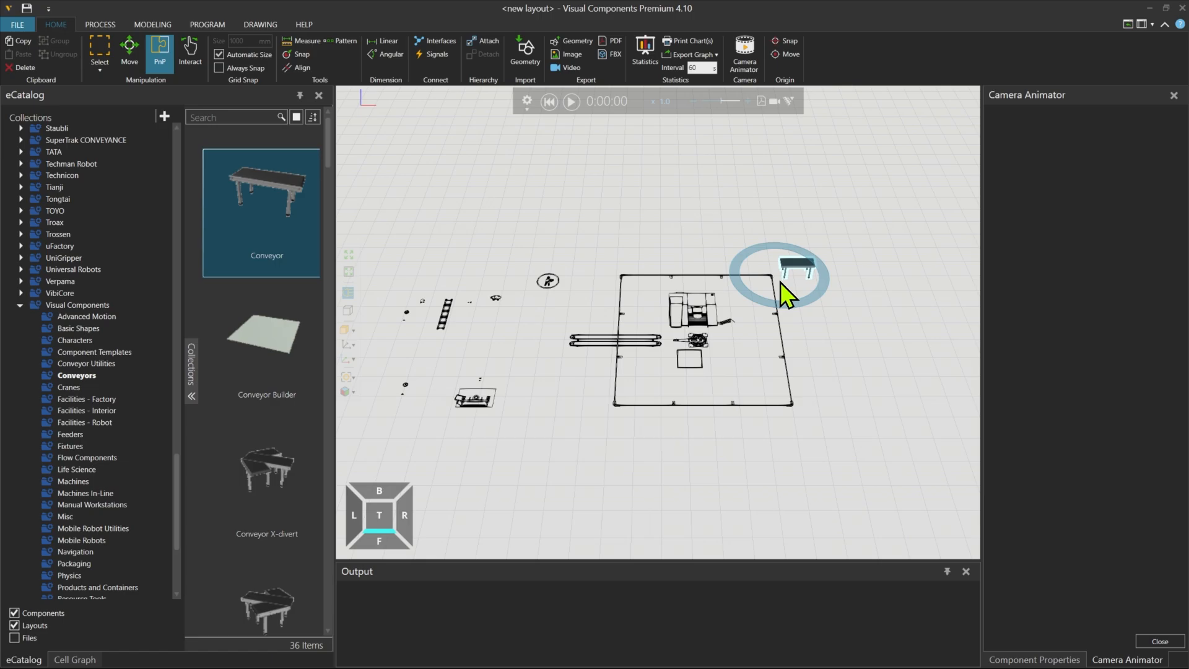
drag(780, 282, 694, 258)
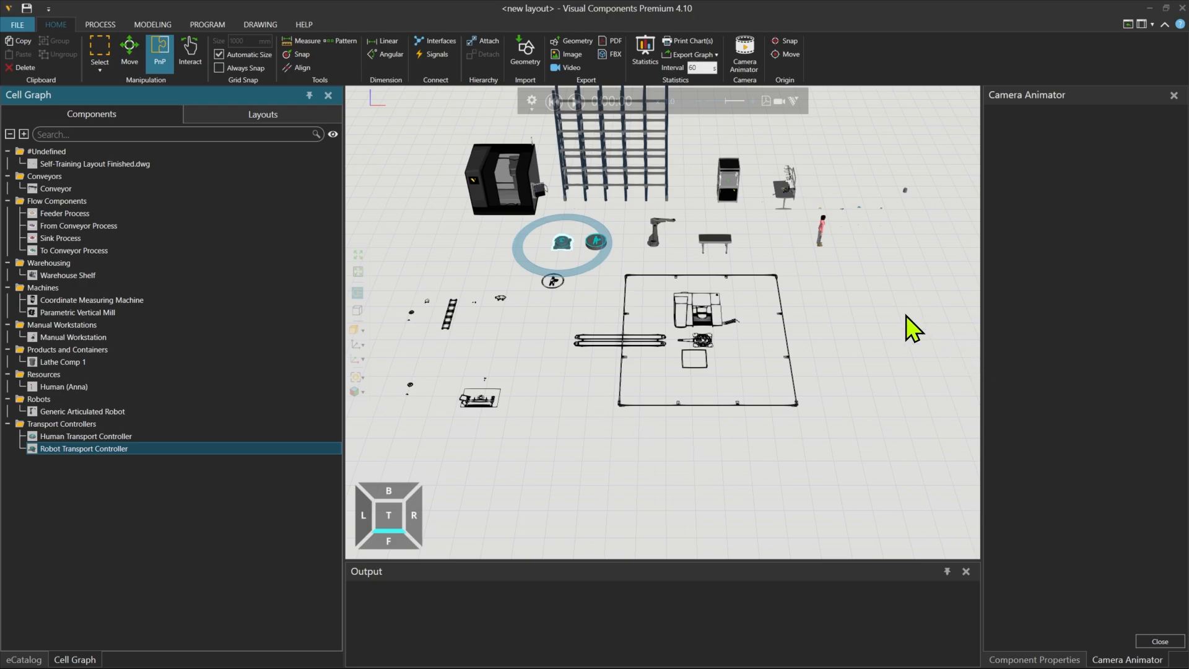
- Compare the model catalog with the Cell Graph's list of components in the layout
ctrl+right_drag(906, 331, 902, 355)
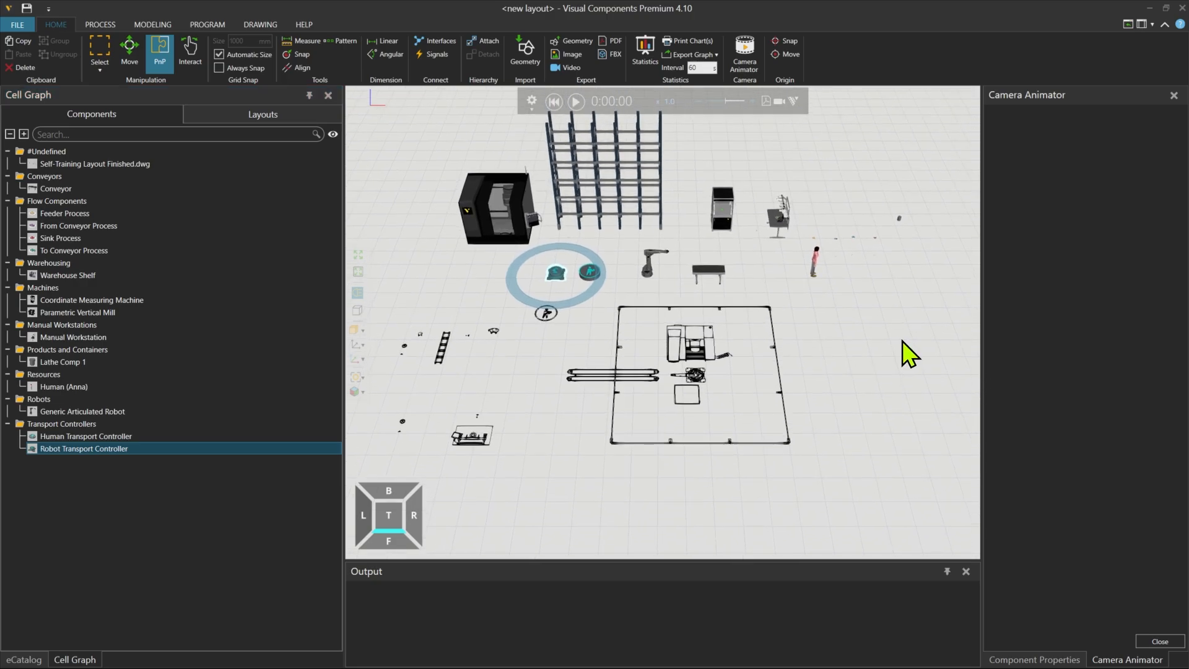
click(23, 659)
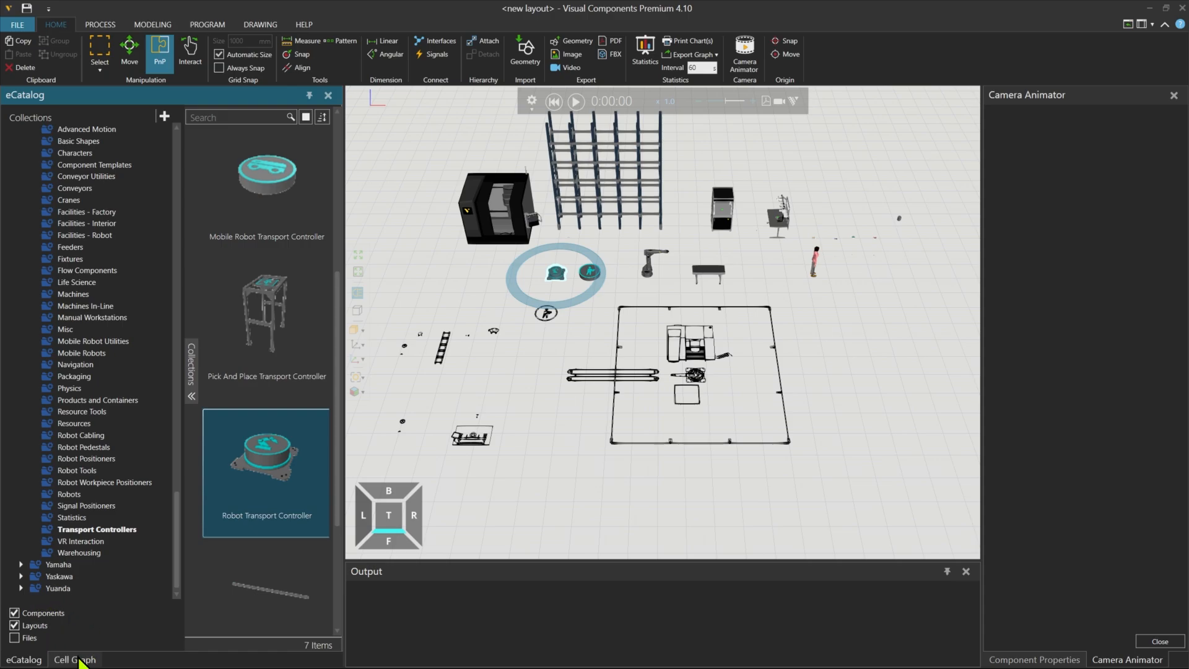
click(81, 659)
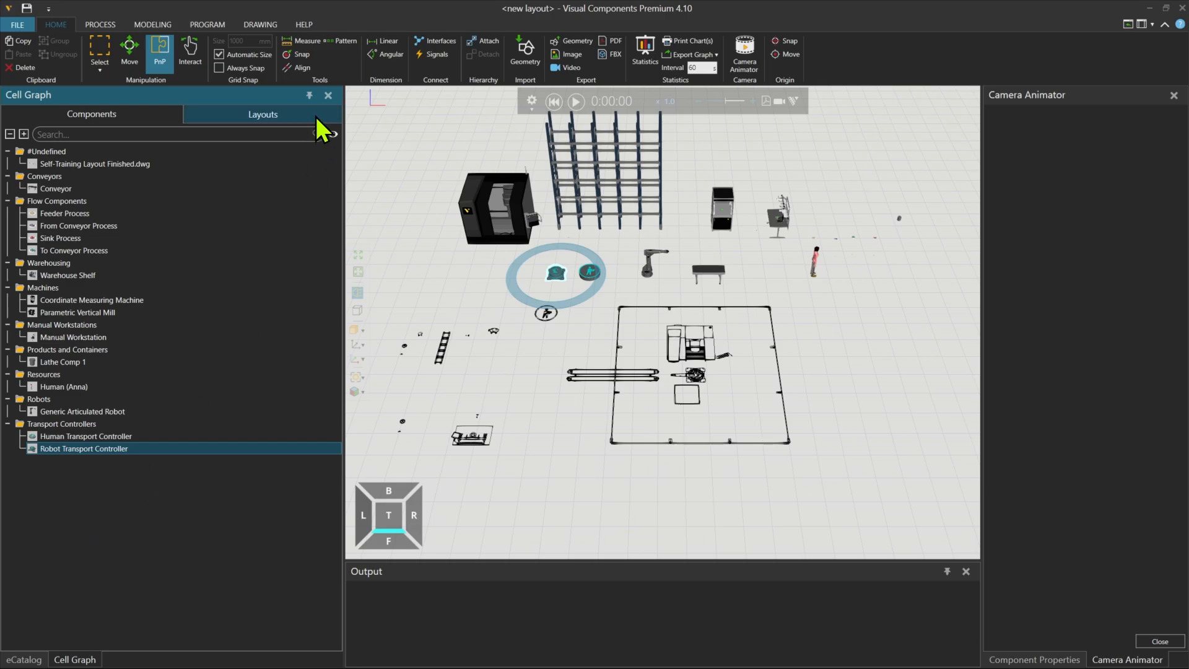
- Close the Cell Graph and eCatalog, restore the default workspace windows, and deselect the Robot Transport Controller
click(329, 95)
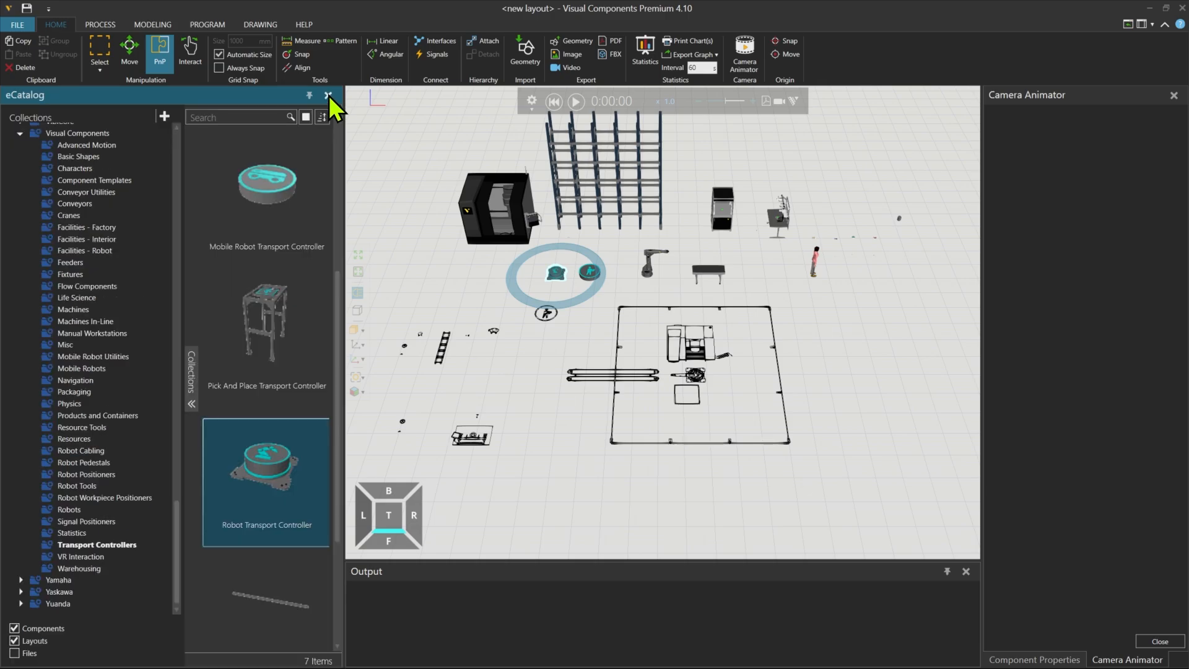
click(329, 95)
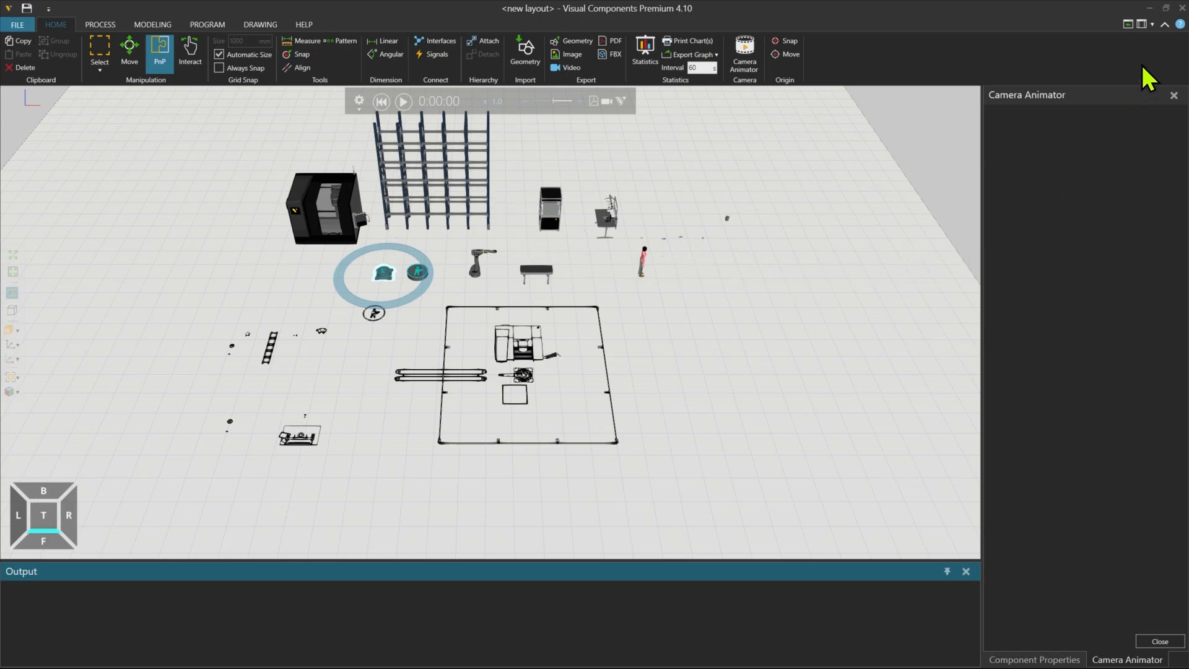
click(1129, 26)
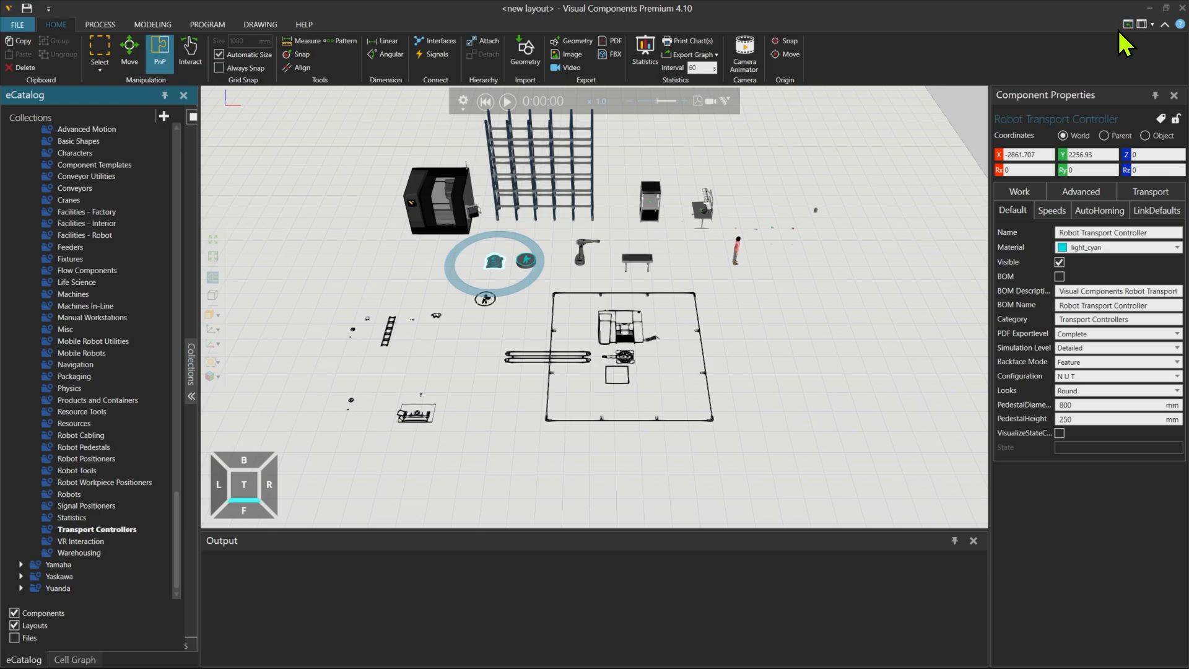
click(579, 486)
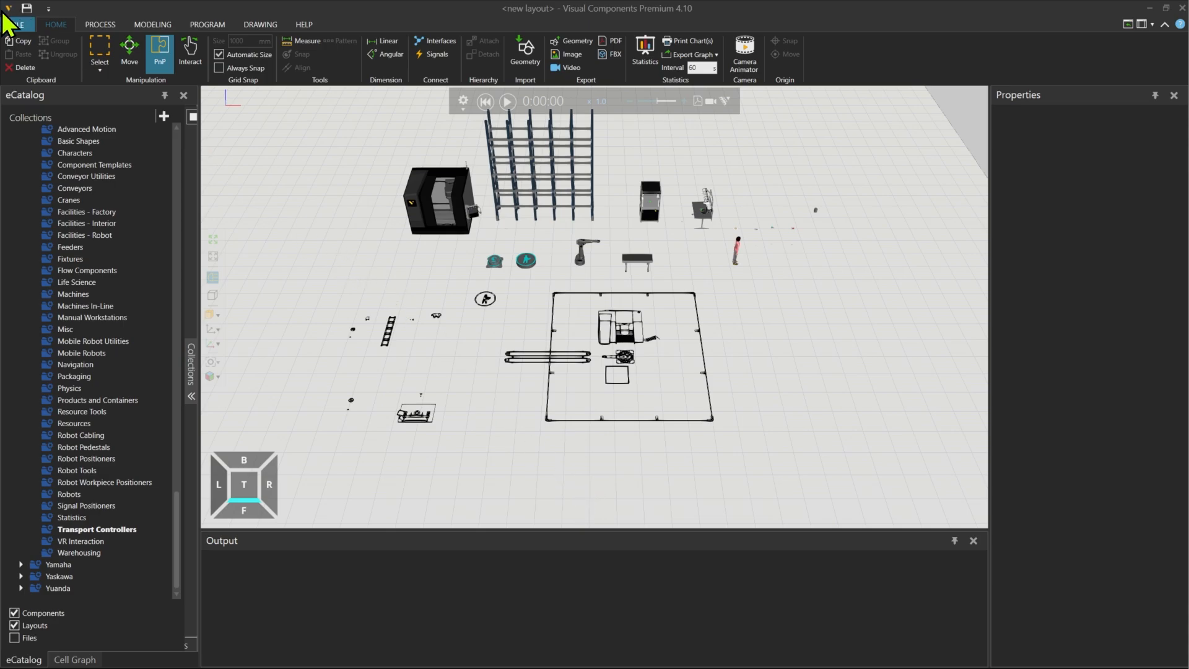
- Start saving the layout as a new file with the project name Self-Training Layout and browse for its location
click(25, 24)
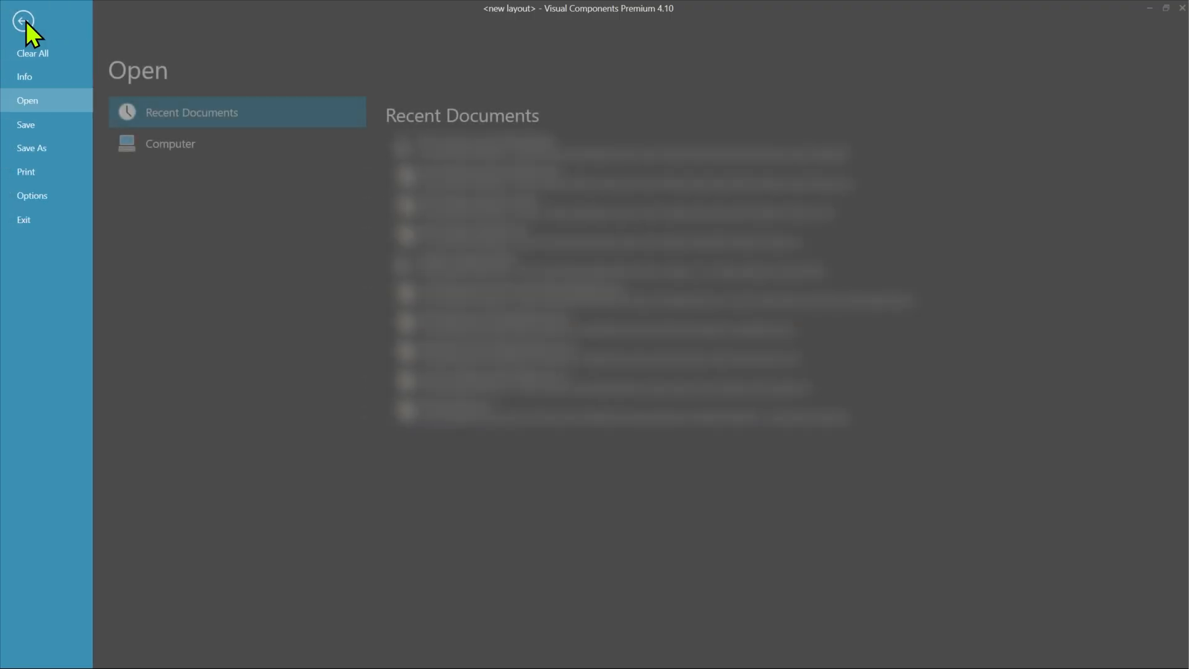
click(49, 150)
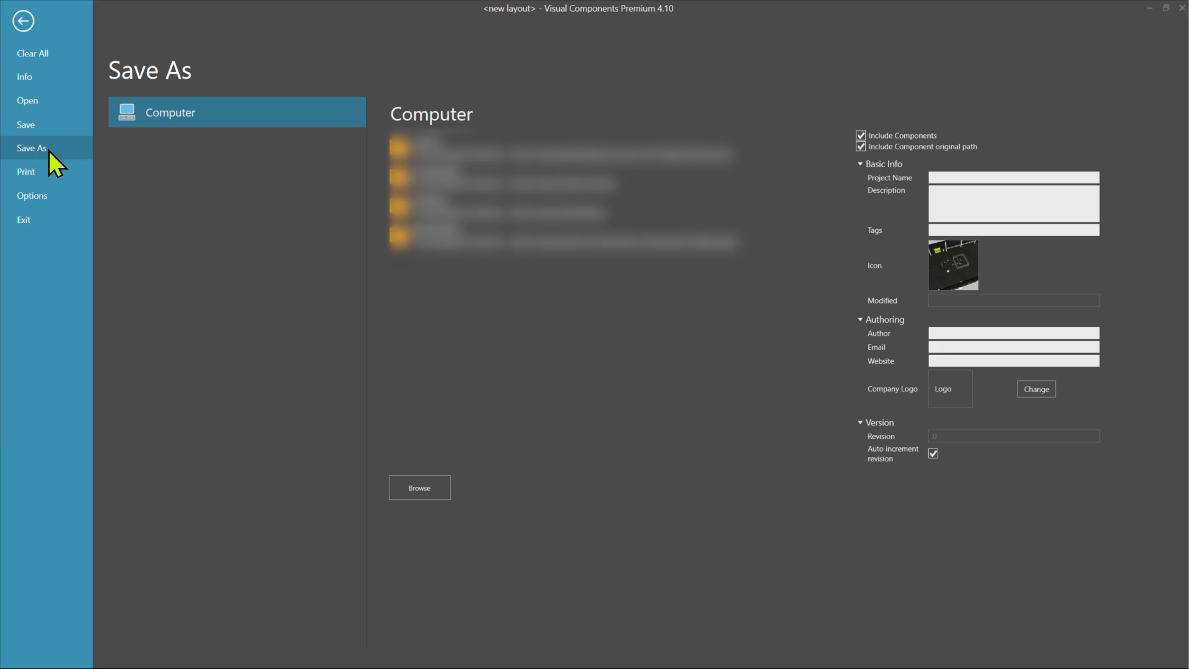
click(983, 178)
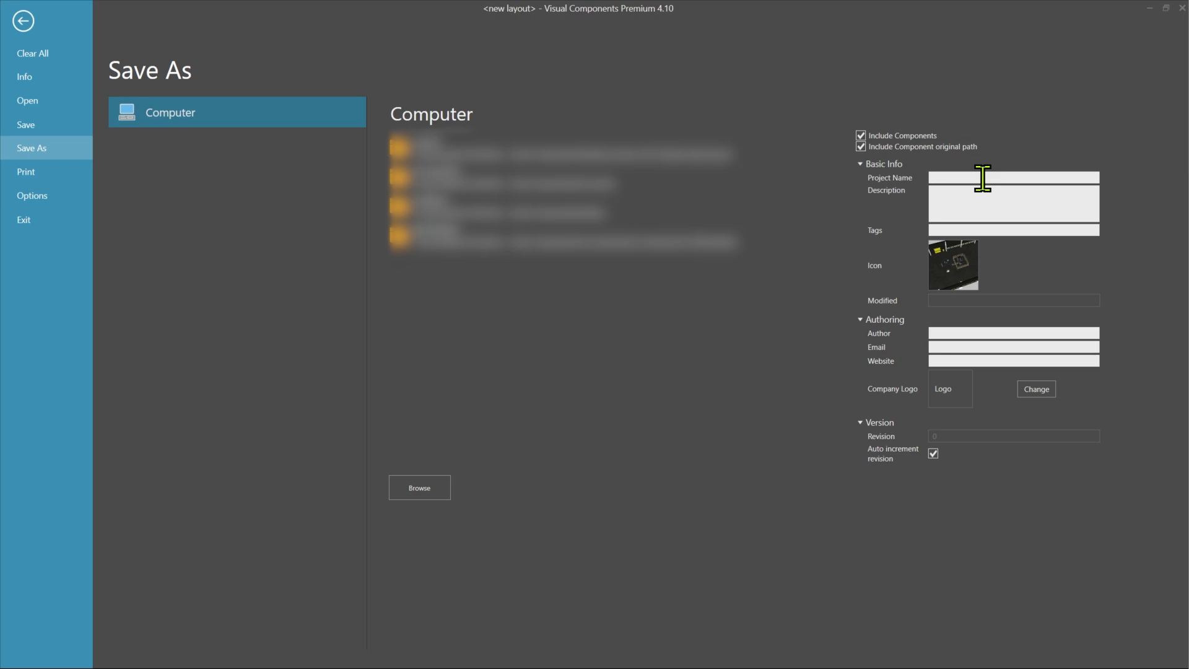
text(Self-Training Layout)
click(426, 488)
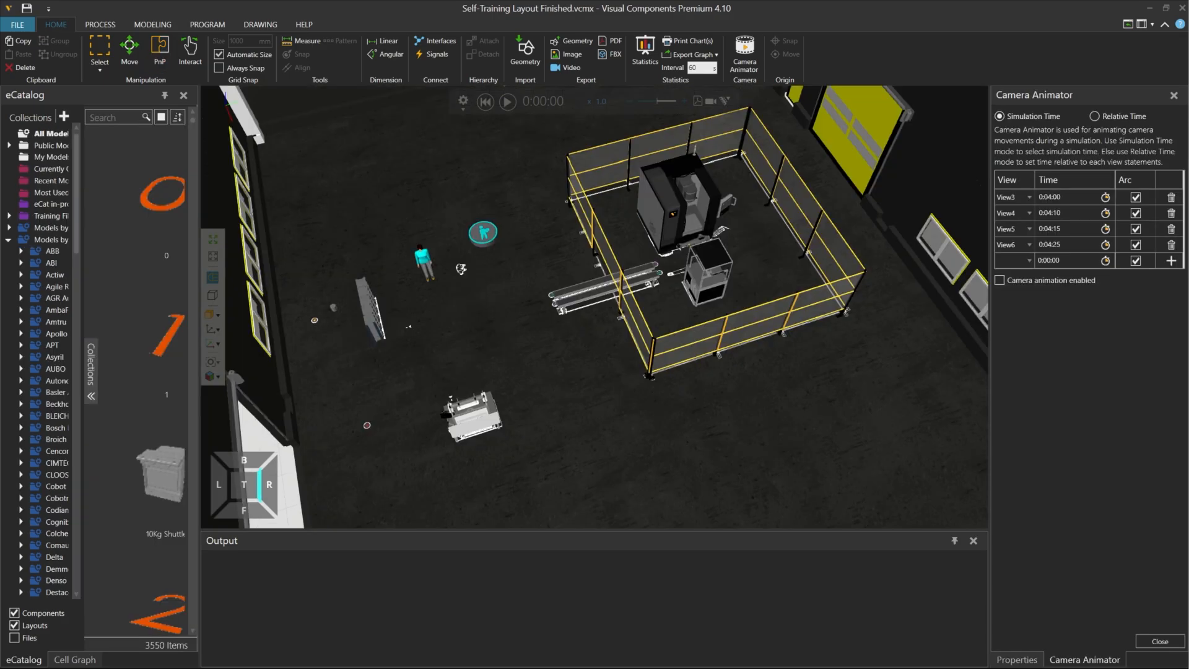
- Run the simulation of the finished layout and raise its playback speed to 3.6
click(508, 101)
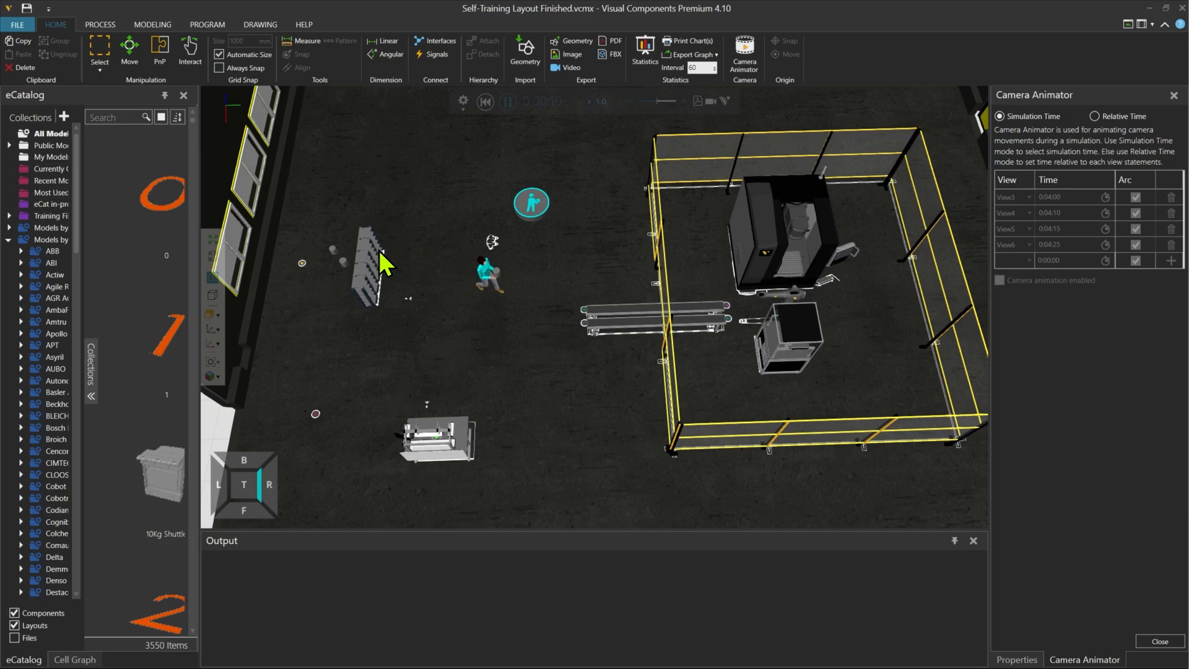
click(684, 101)
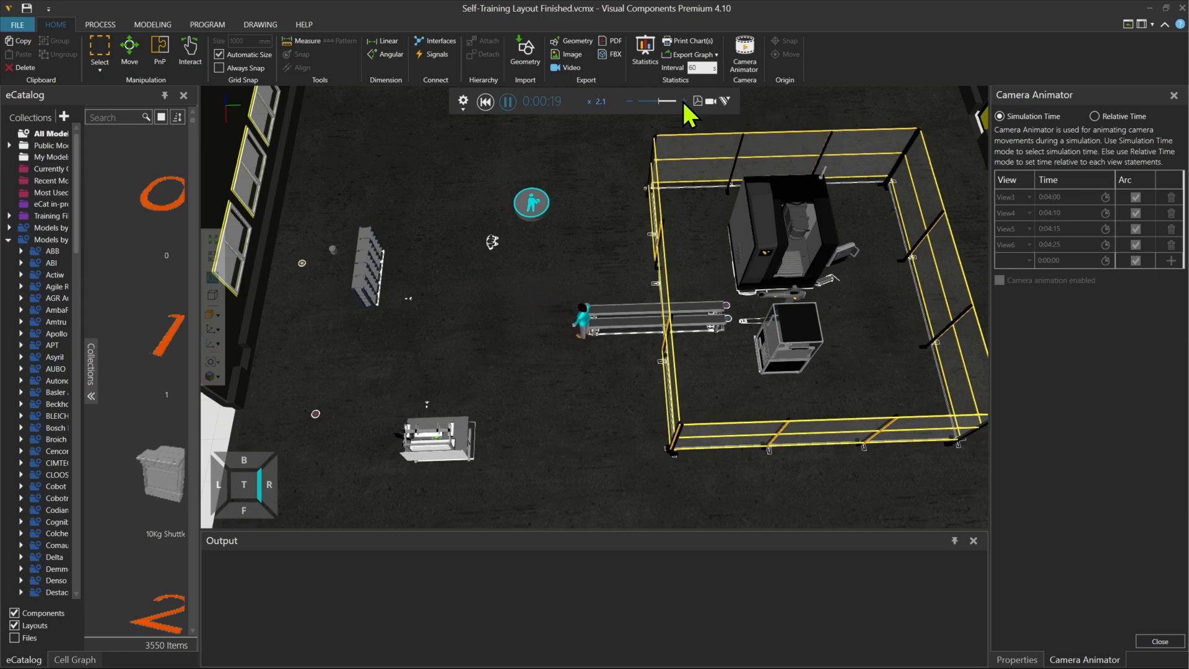
click(684, 101)
click(684, 101)
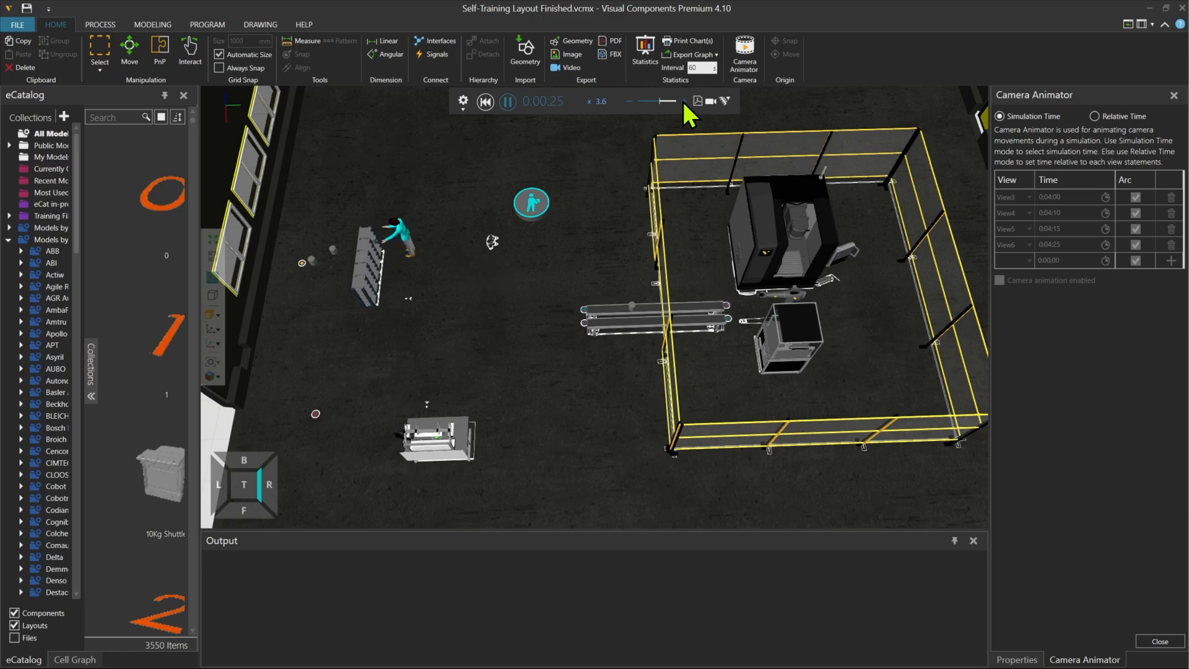
- Raise the playback speed of the running simulation further
click(684, 101)
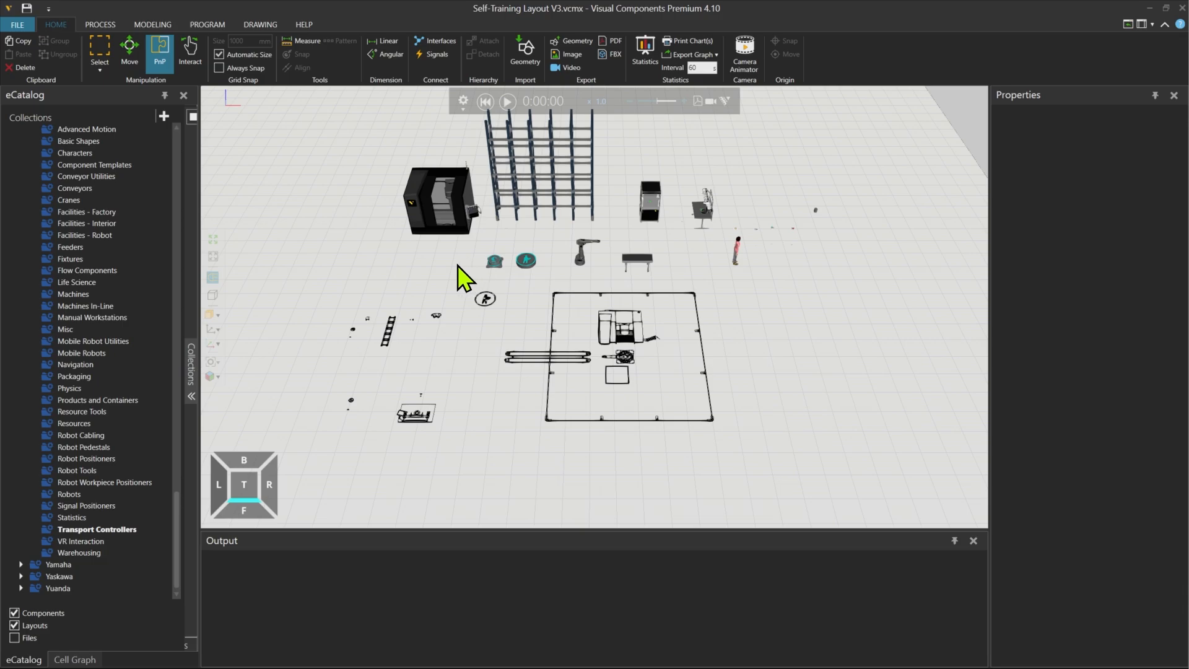
- Set the Parametric Vertical Mill's machine size to Small and move it onto its outline inside the fenced area of the drawing
click(441, 221)
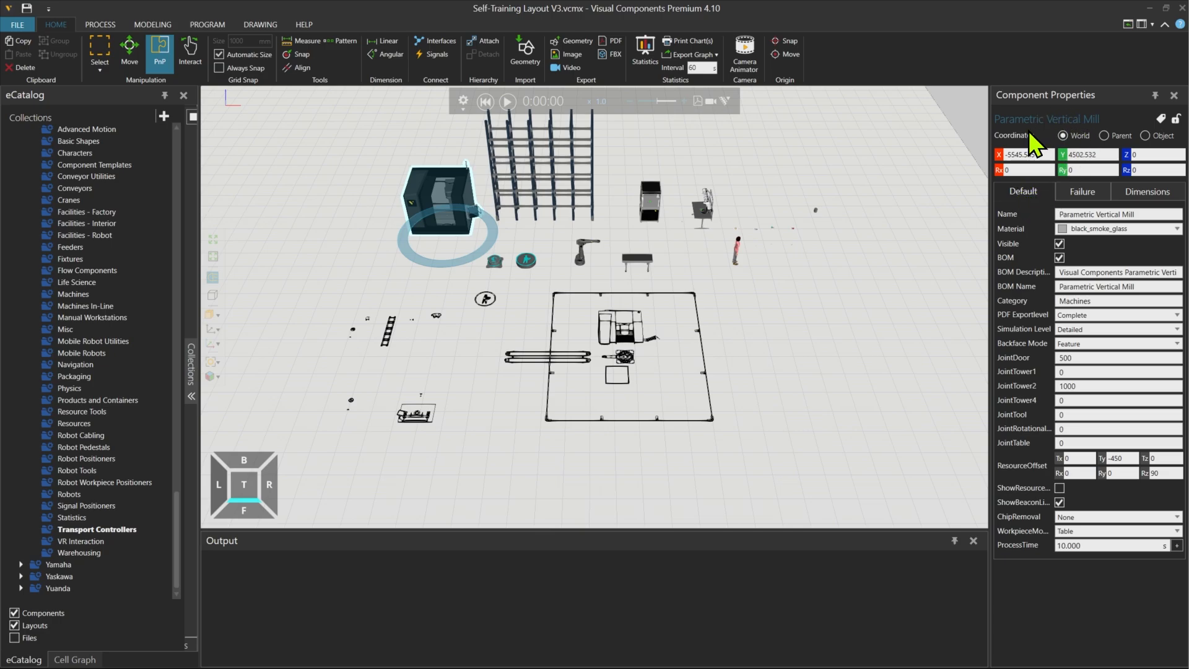
click(1143, 193)
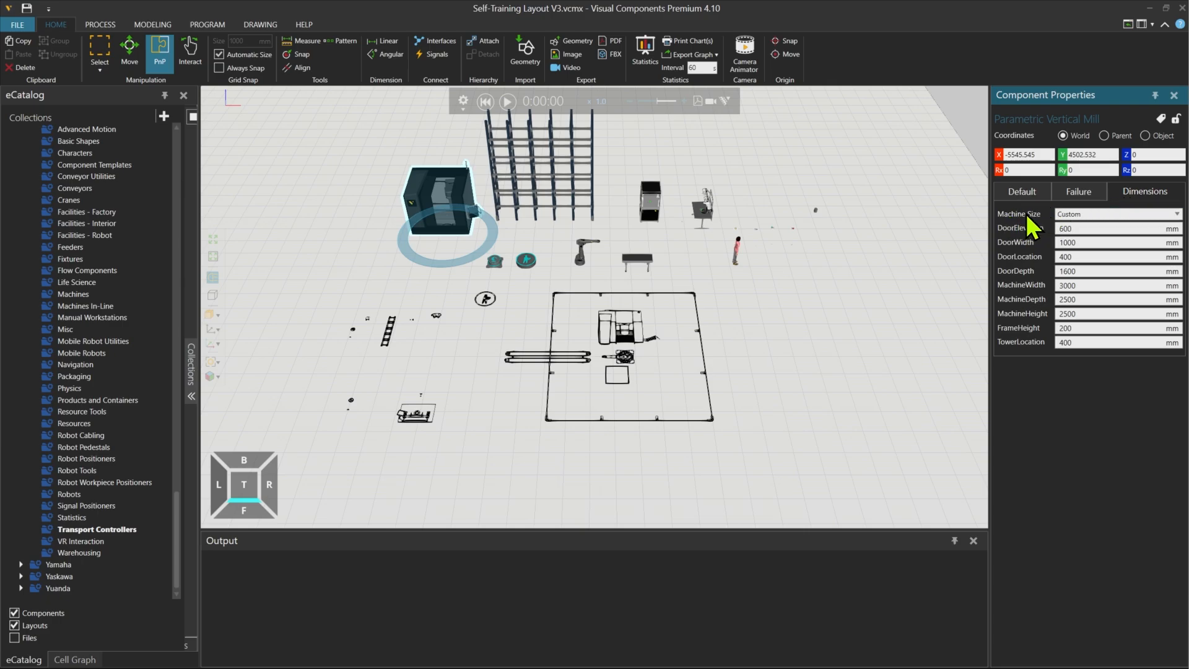
click(1072, 215)
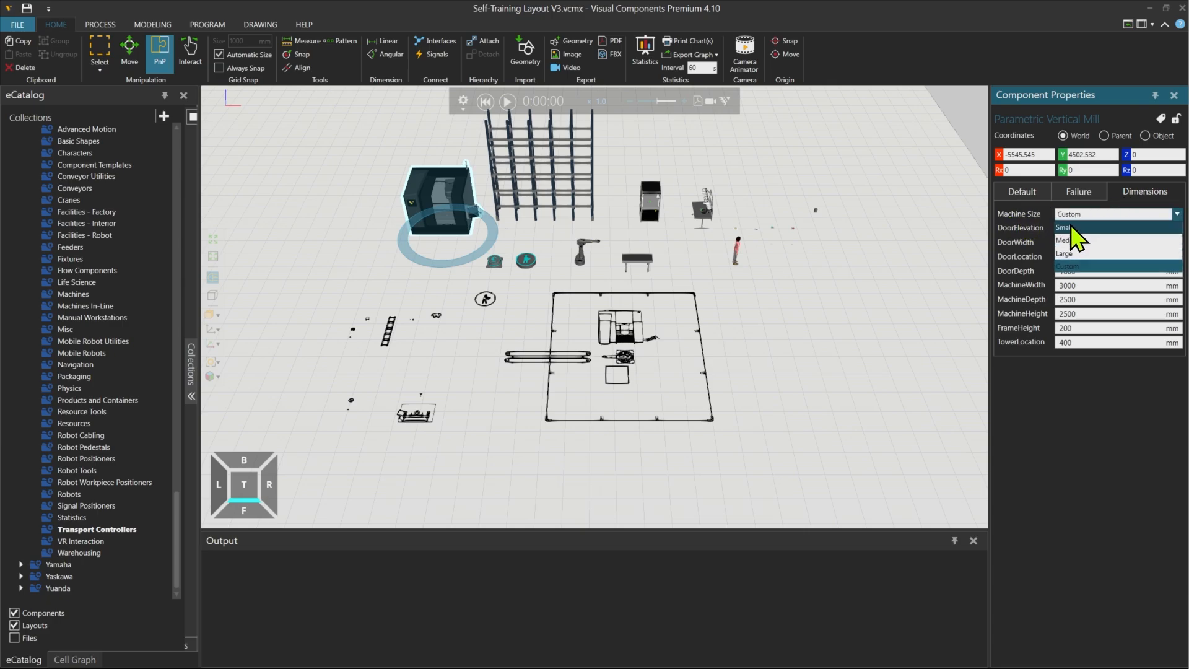
click(1072, 228)
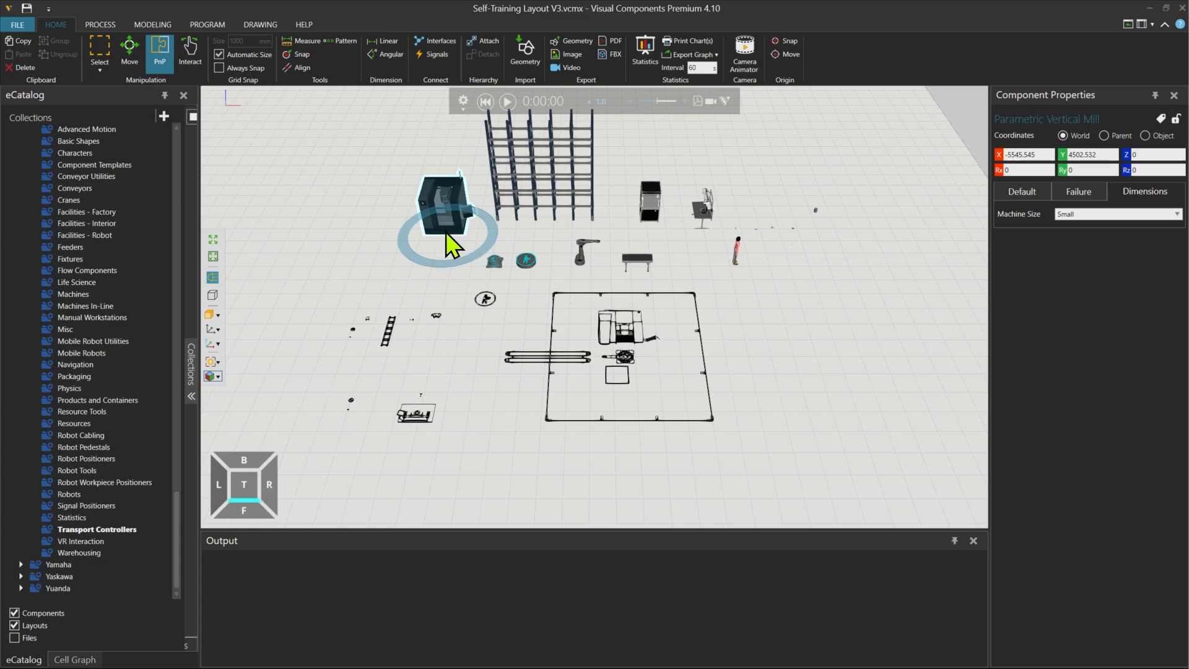
drag(446, 233, 622, 338)
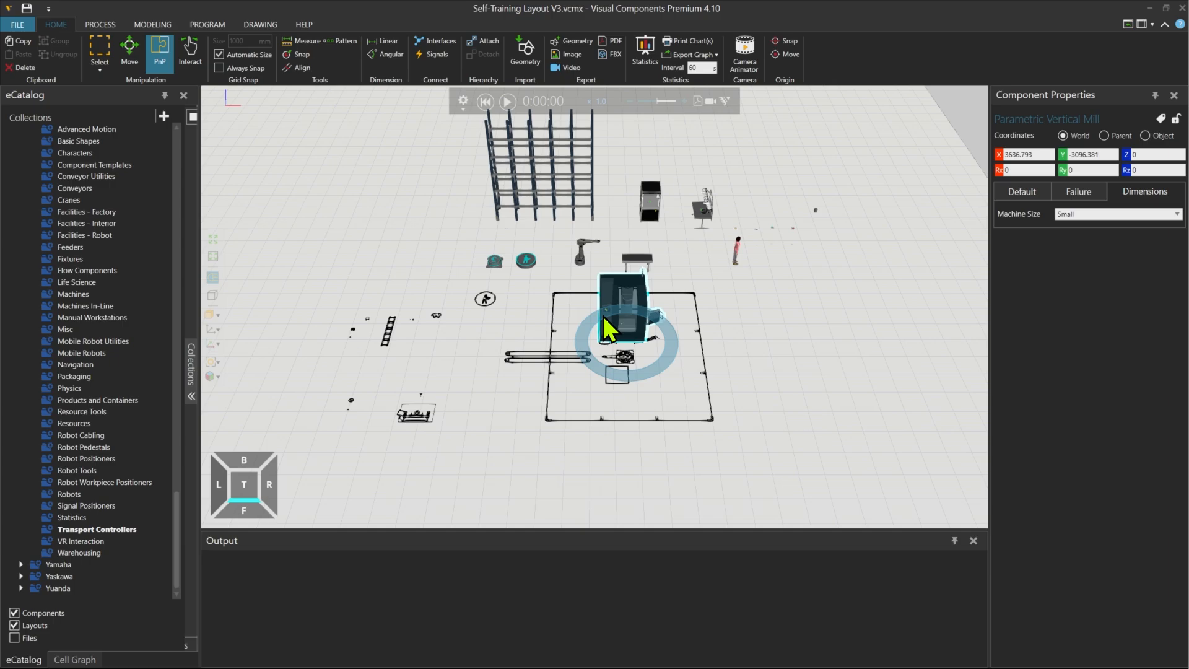
- Set the Warehouse Shelf to 5 bays and apply the Manual Picking Shelf preset, accepting the change of shelf dimensions
click(556, 207)
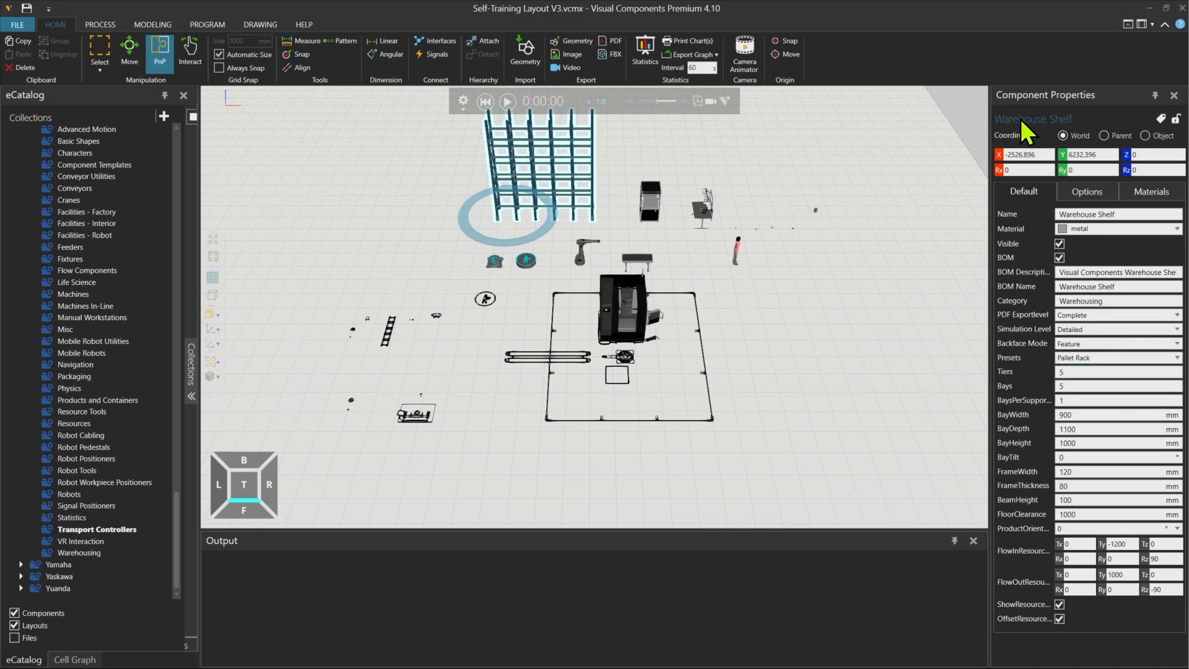
click(1084, 386)
key(BackSpace)
text(5)
click(1072, 359)
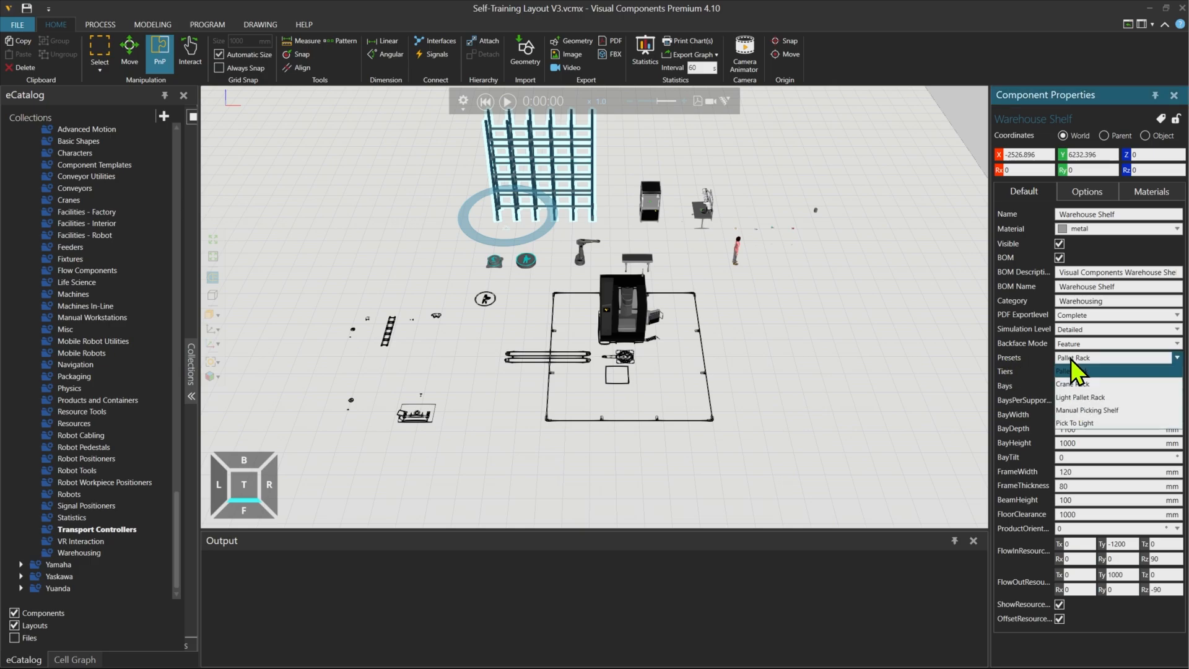
click(1078, 411)
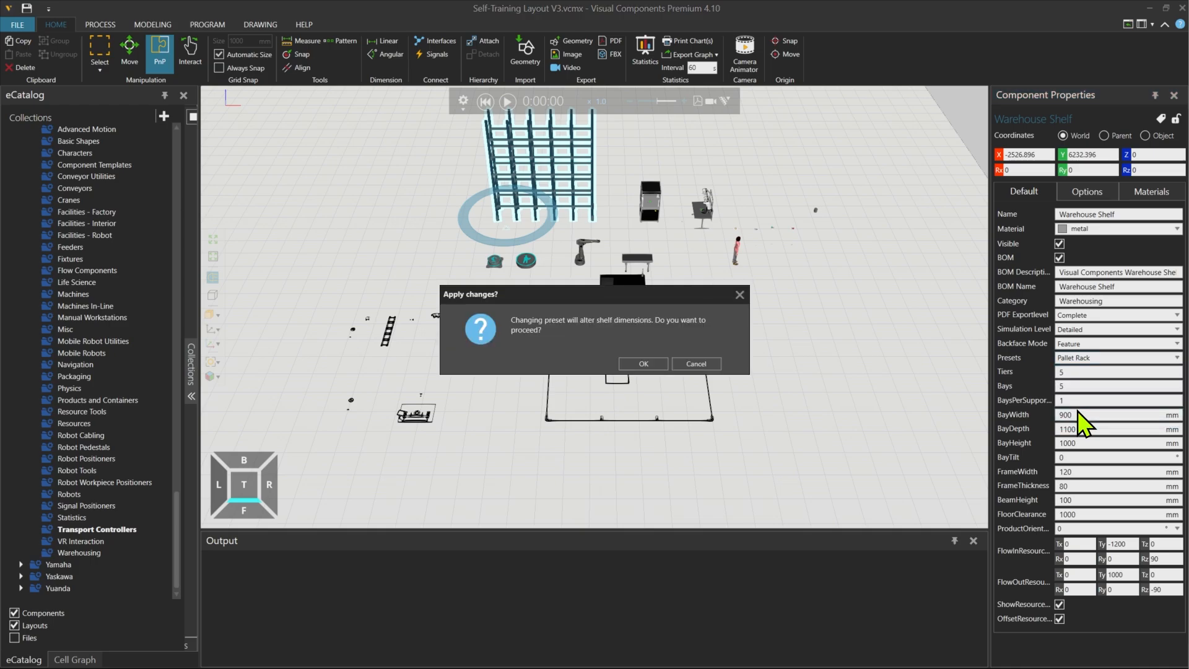
click(640, 364)
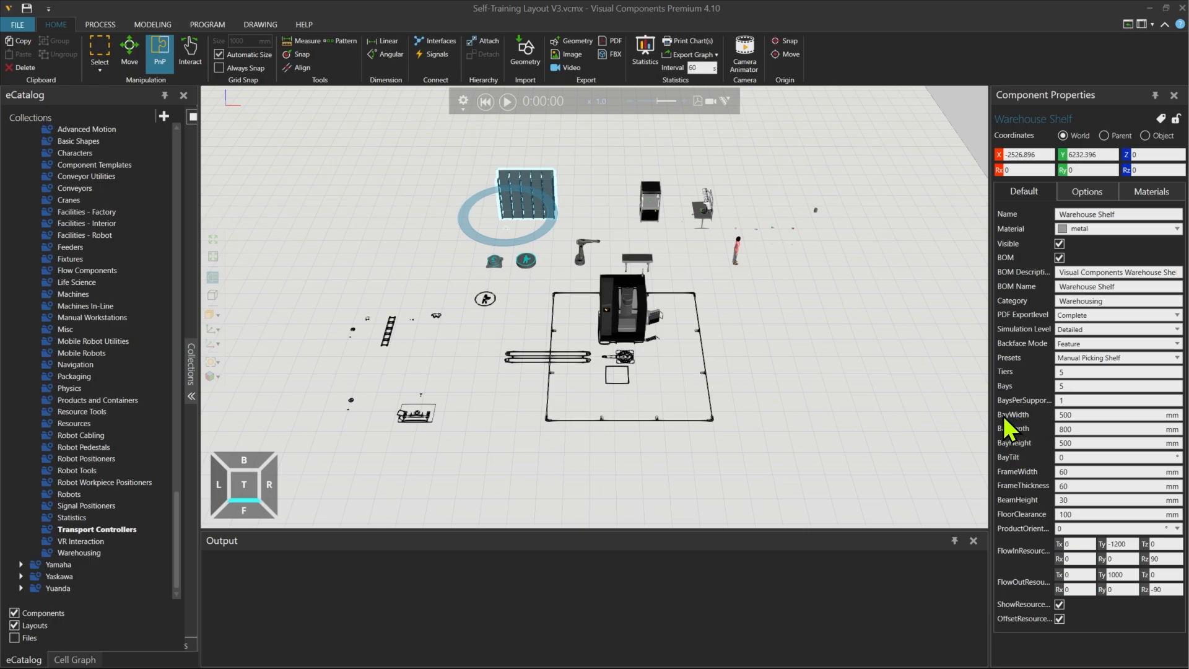
- Set the Warehouse Shelf's bay width to 300 mm, bay depth to 300 mm and bay height to 200 mm
click(1068, 414)
double_click(1068, 414)
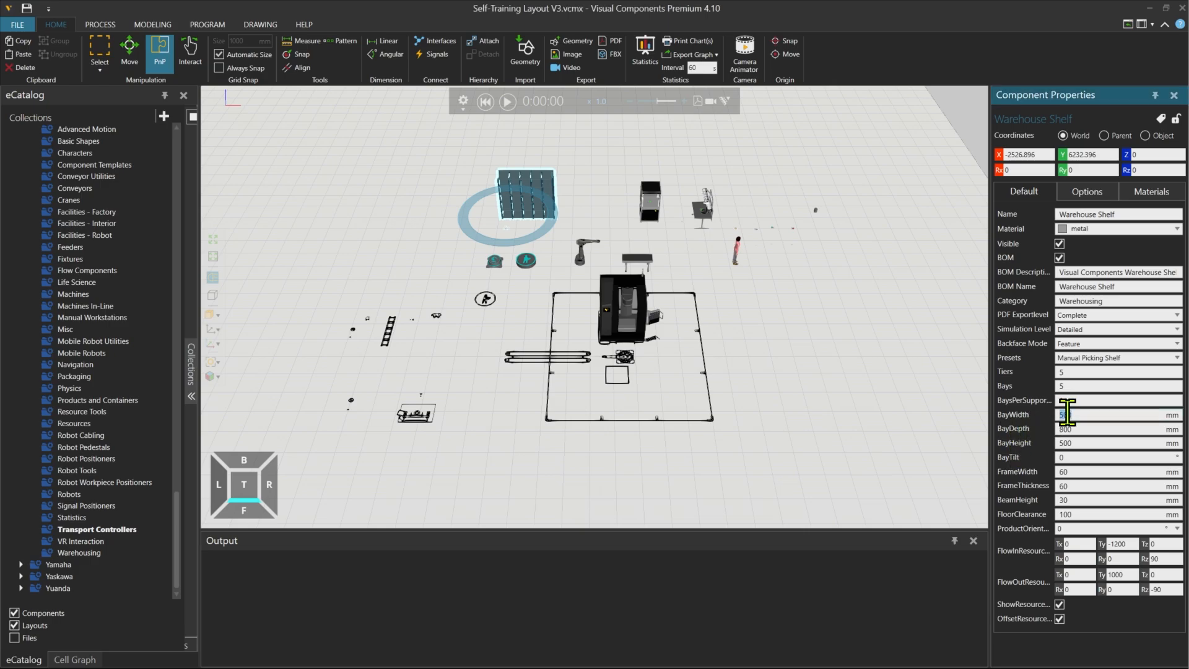
text(300)
double_click(1092, 443)
double_click(1094, 429)
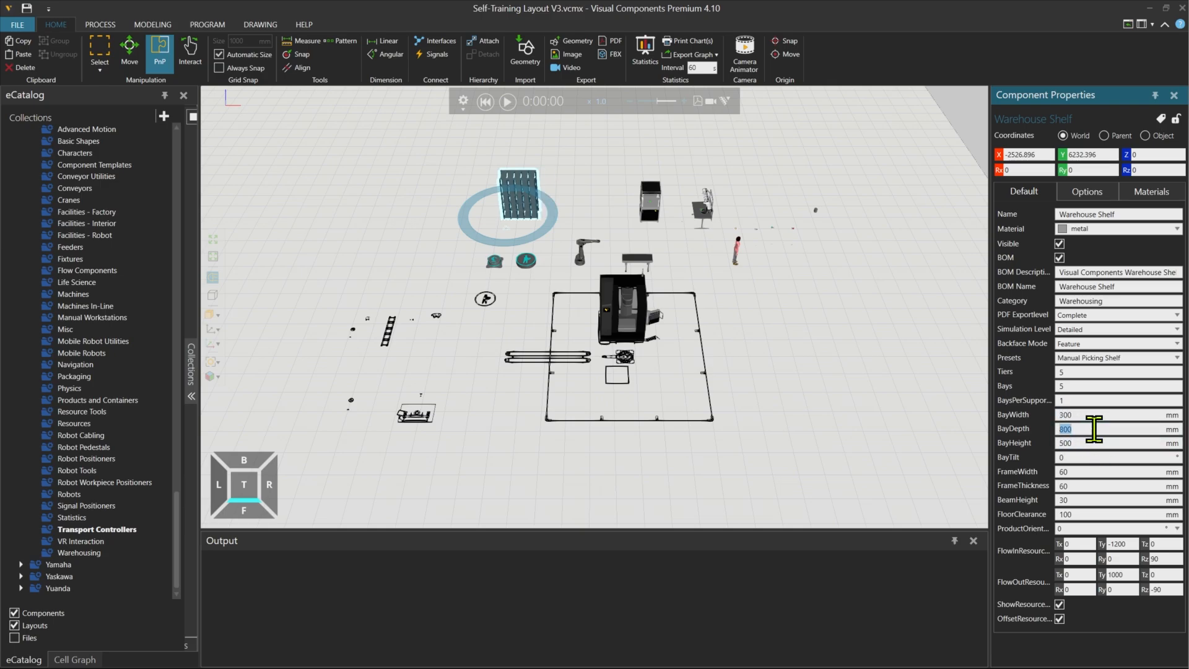
text(300)
double_click(1140, 443)
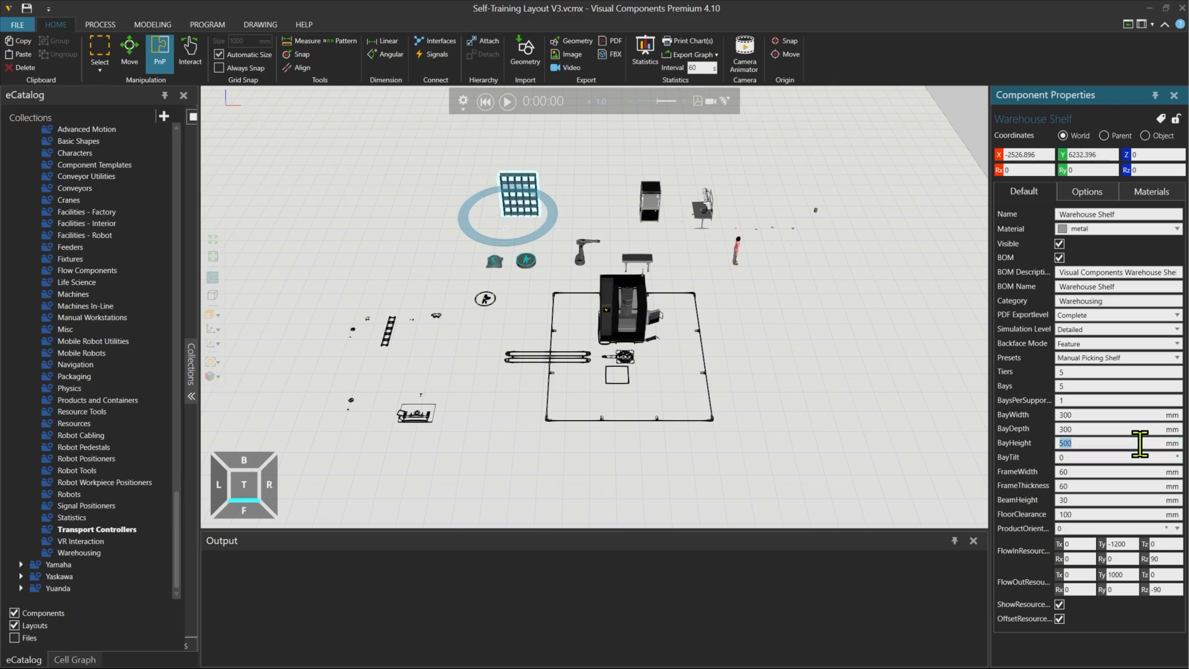
text(200)
key(Return)
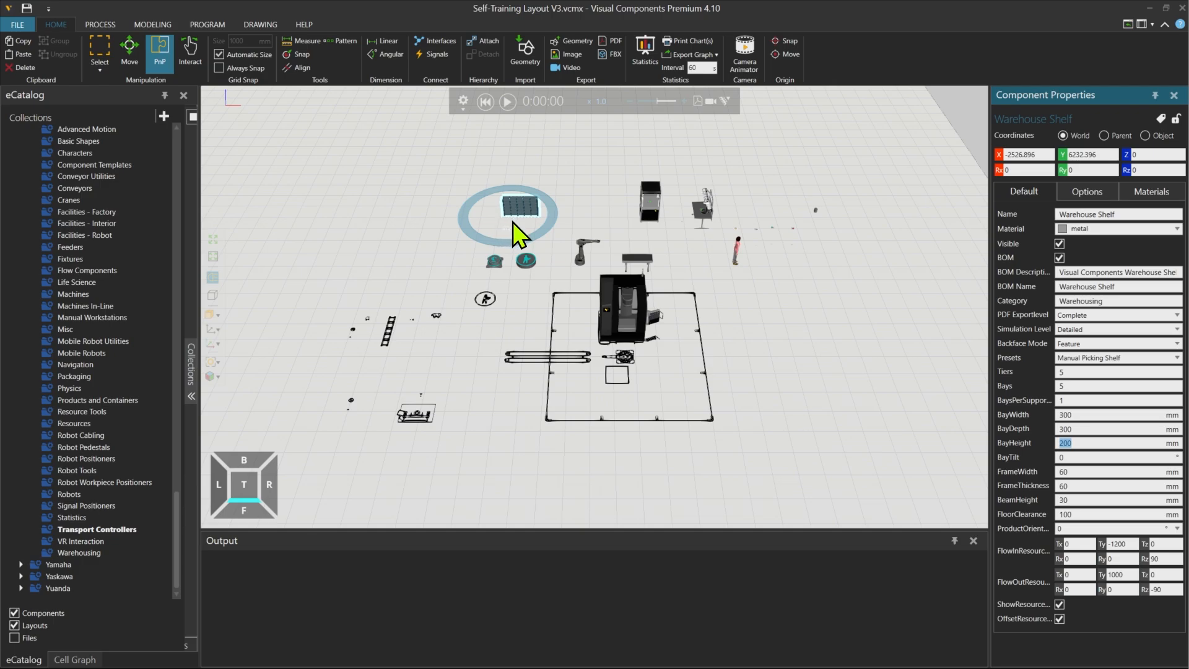
- Move the Warehouse Shelf onto its rack outline in the drawing and rotate it 90° about Z to match
drag(513, 222, 377, 342)
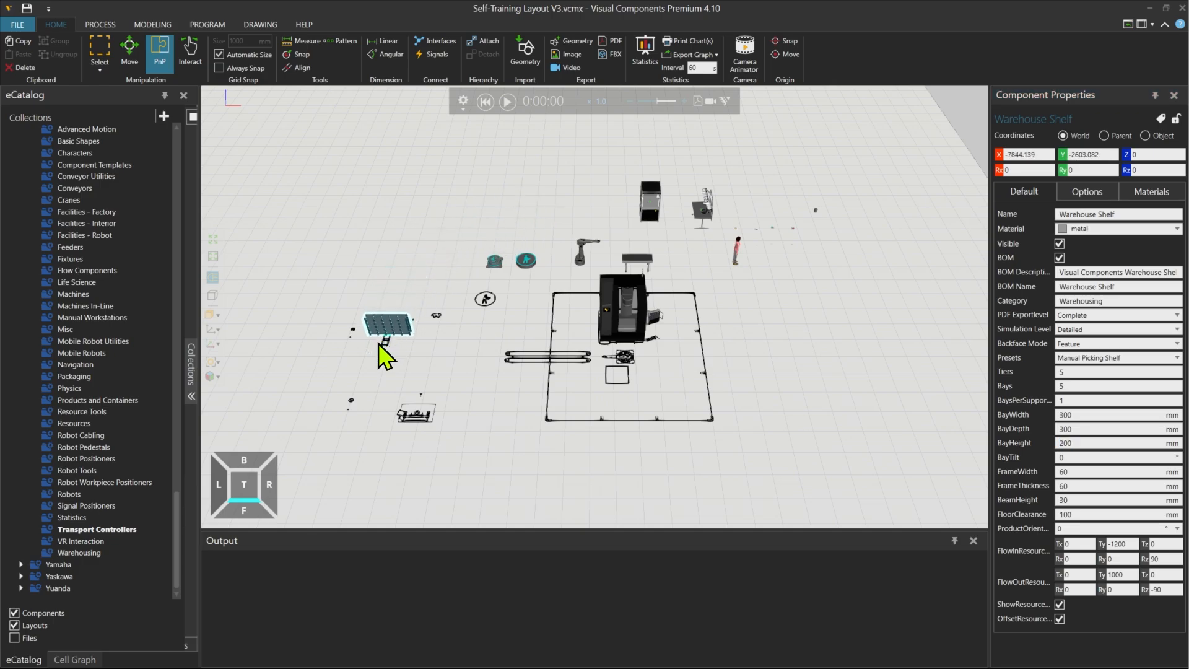
scroll(354, 331, up, 6)
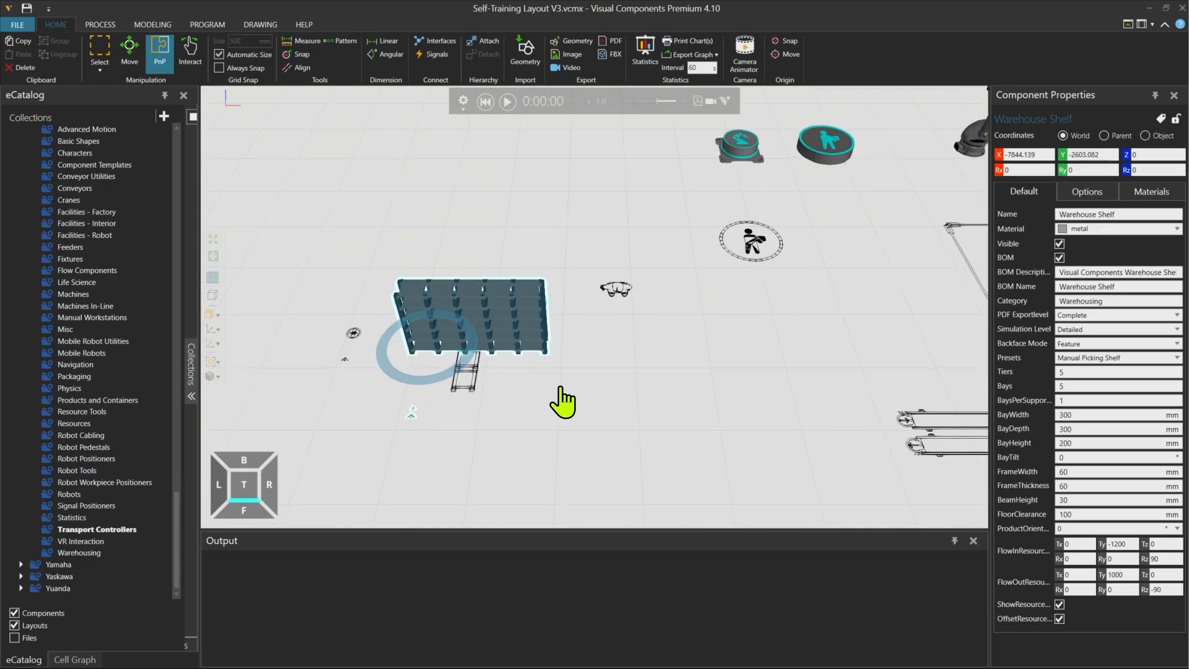
right_drag(564, 401, 615, 381)
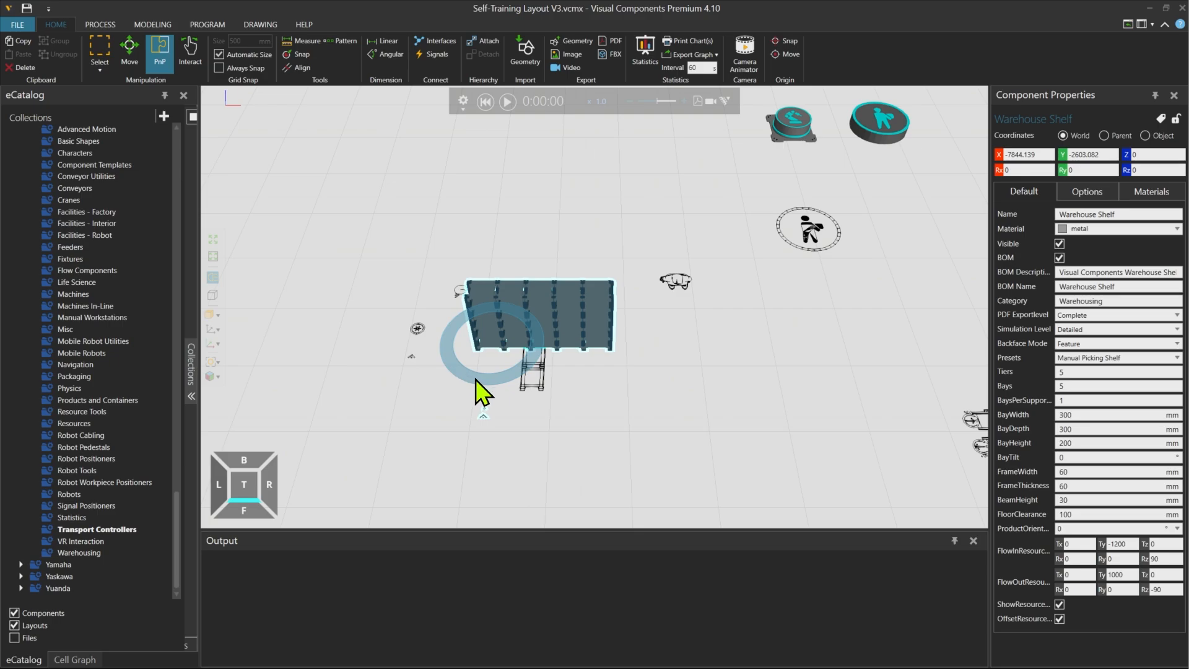
drag(480, 379, 566, 358)
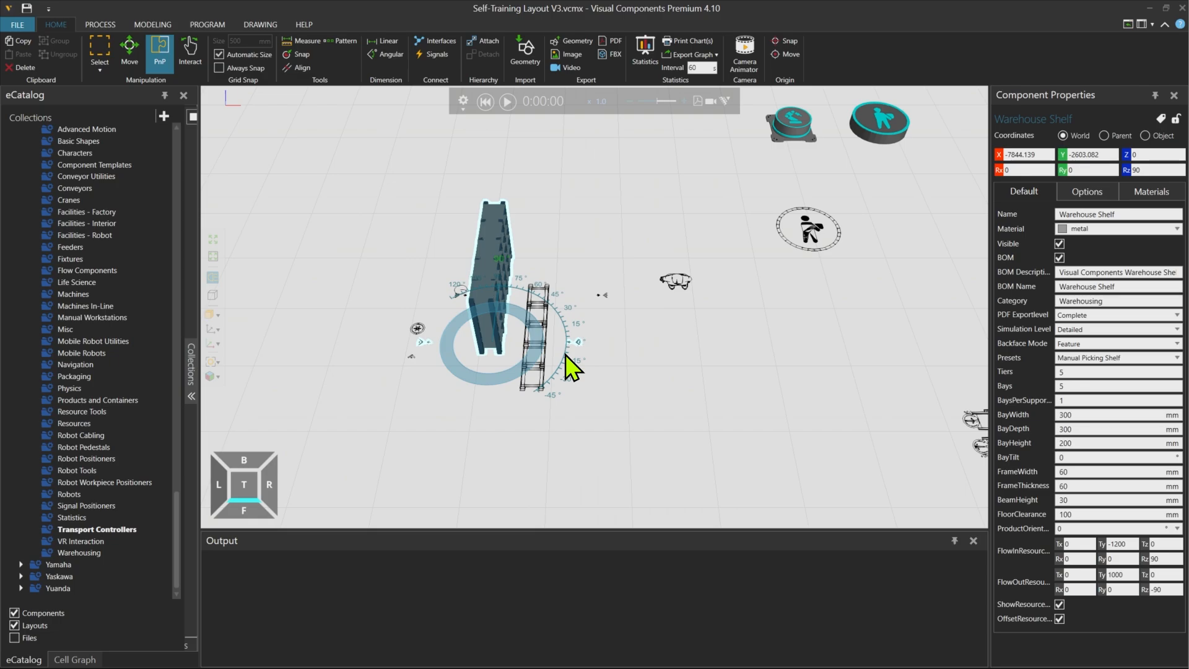
drag(565, 357, 565, 358)
drag(492, 331, 531, 370)
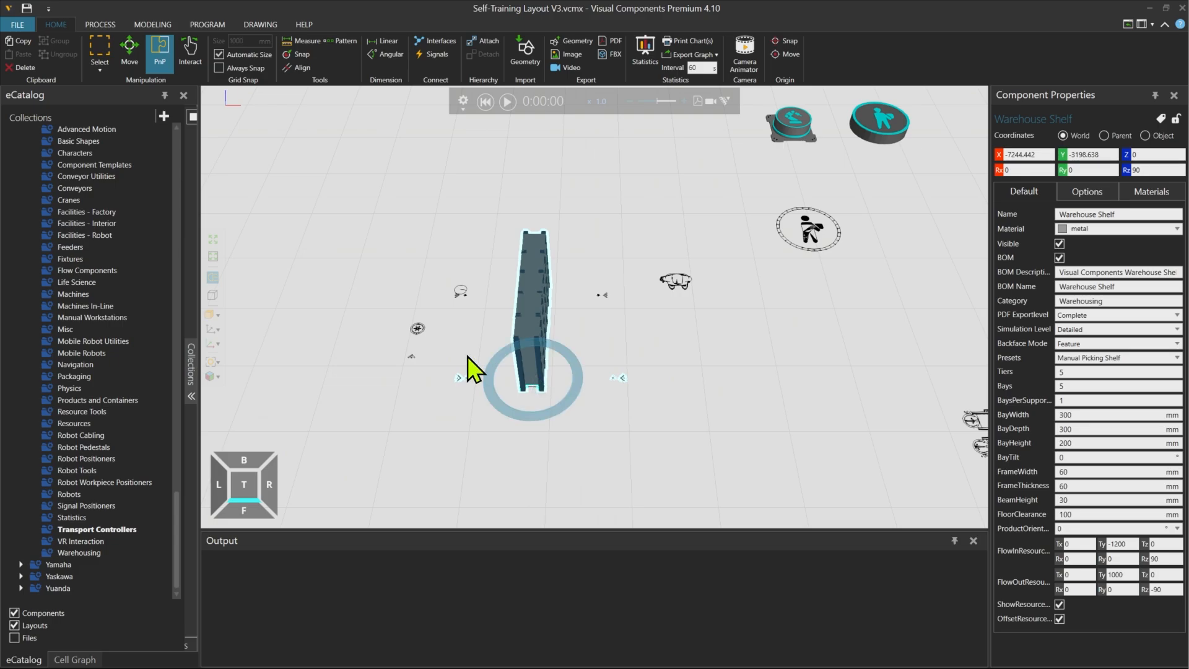
- Move the Manual Workstation onto its outline in the drawing and rotate it to -90° about Z
scroll(731, 347, down, 5)
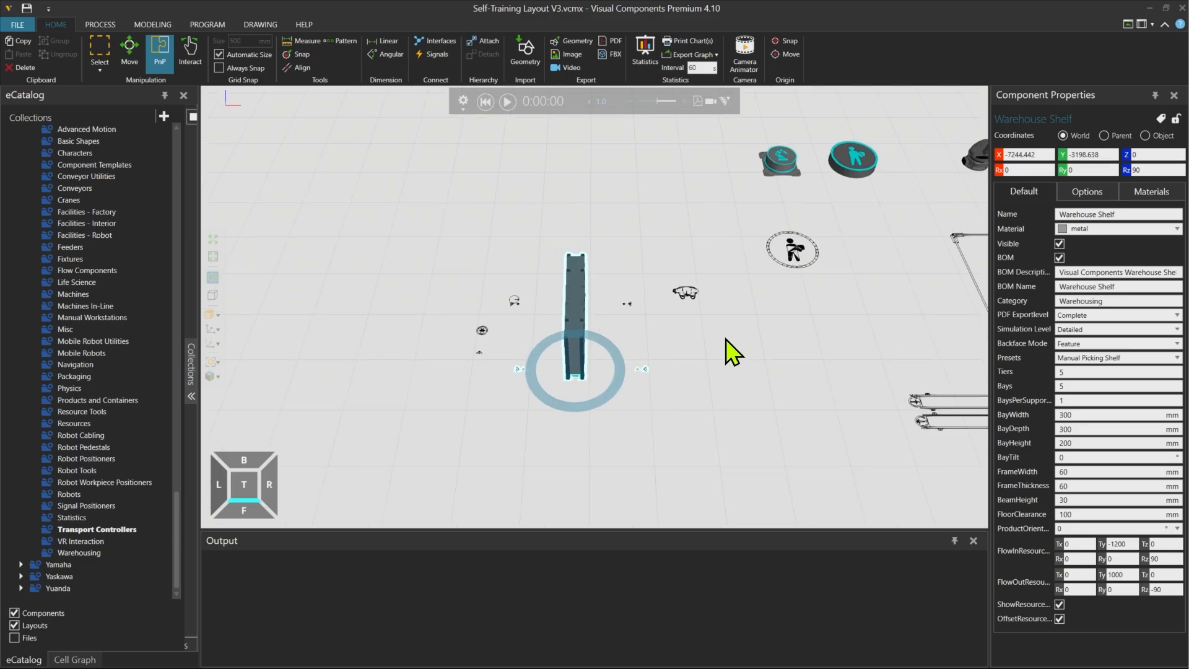
middle_drag(766, 334, 676, 332)
scroll(851, 225, down, 1)
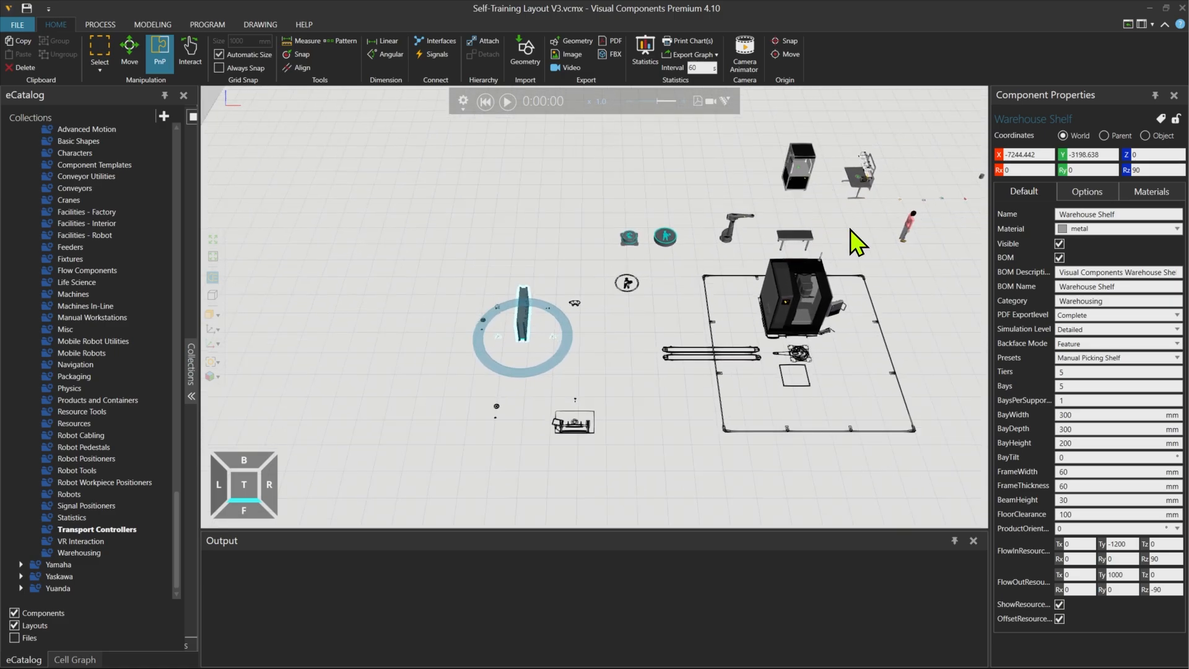
middle_drag(850, 228, 808, 228)
click(822, 196)
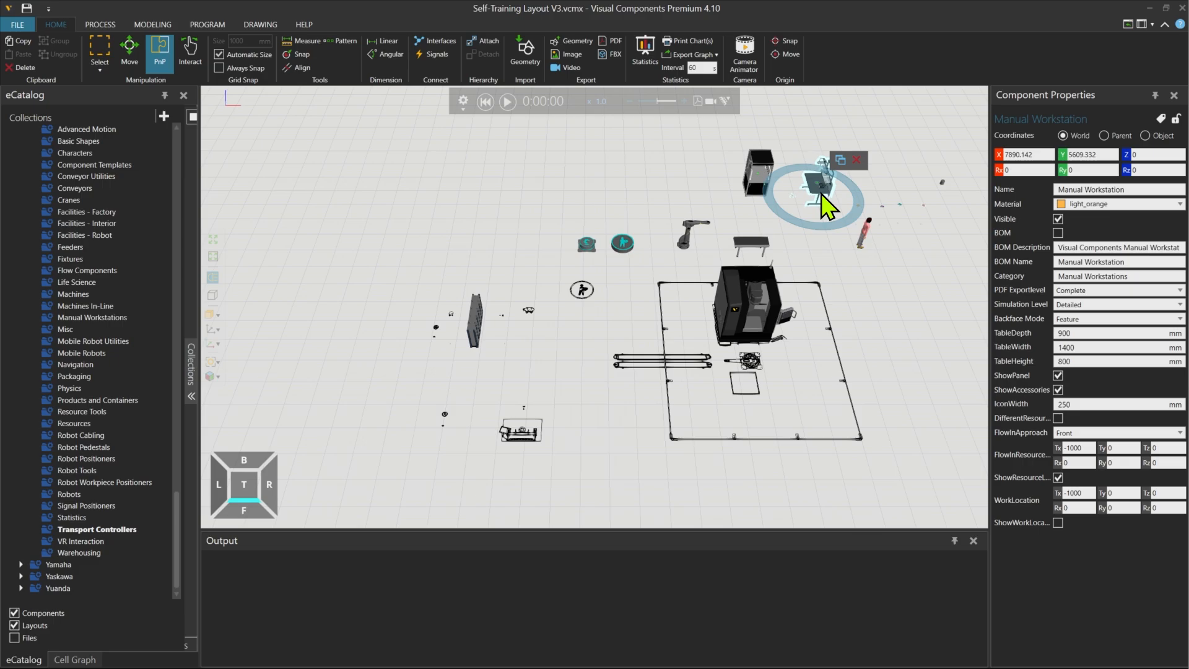
drag(823, 189, 536, 417)
scroll(518, 424, up, 1)
scroll(517, 423, up, 2)
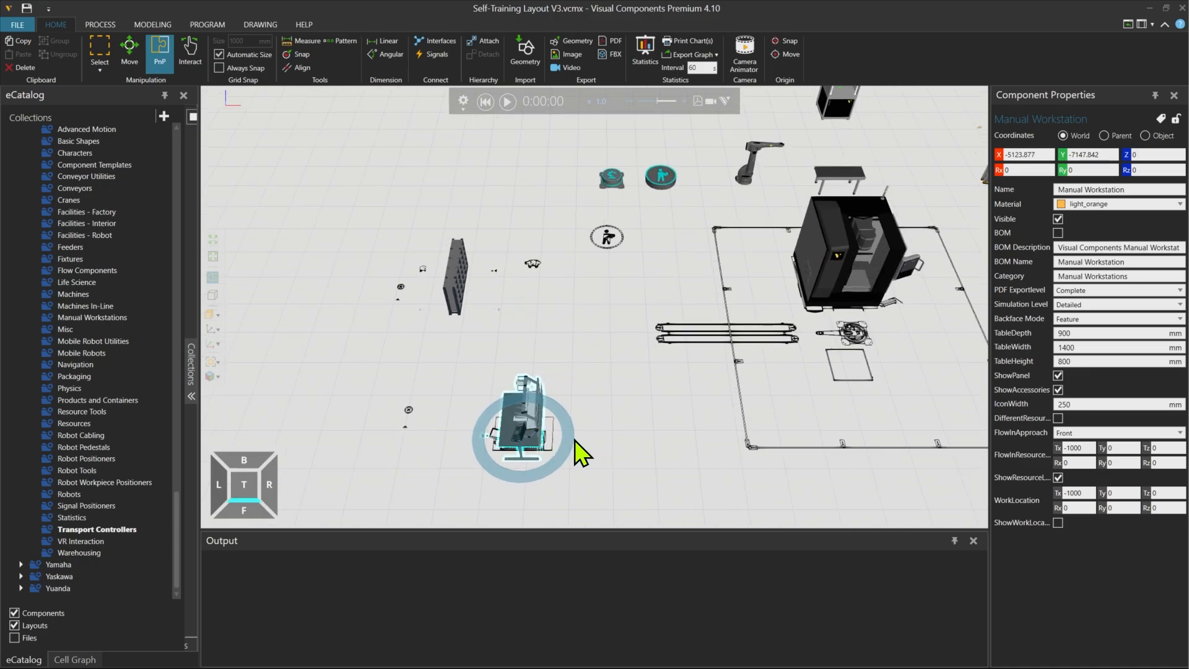
middle_drag(607, 436, 631, 401)
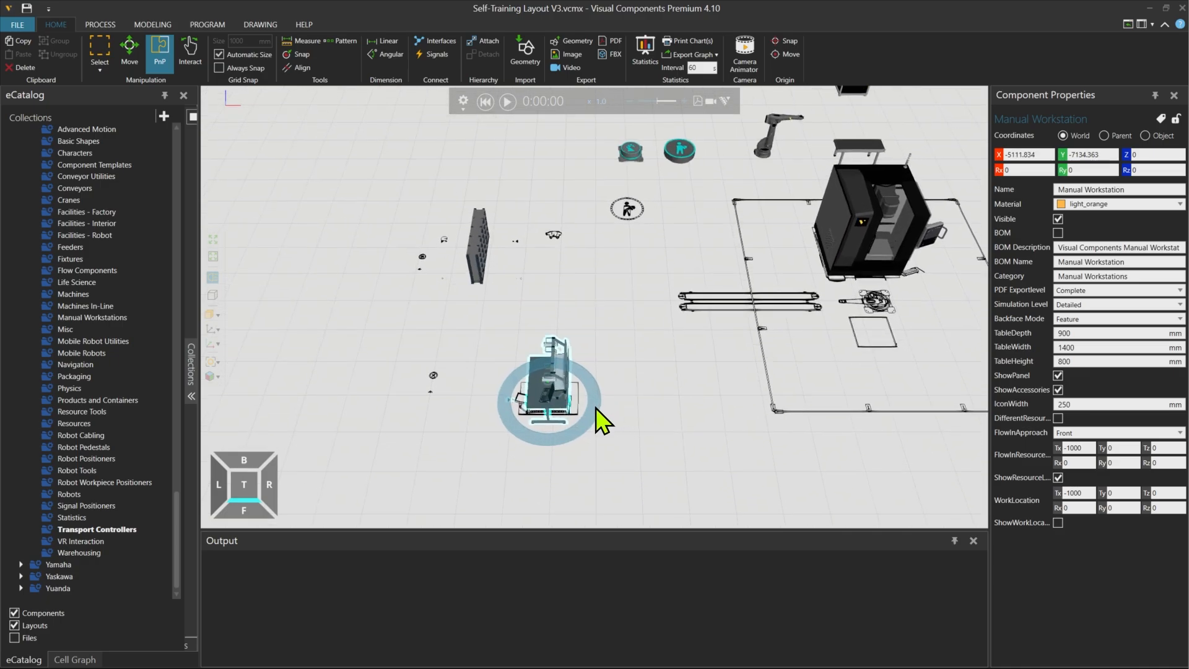
drag(596, 410, 537, 475)
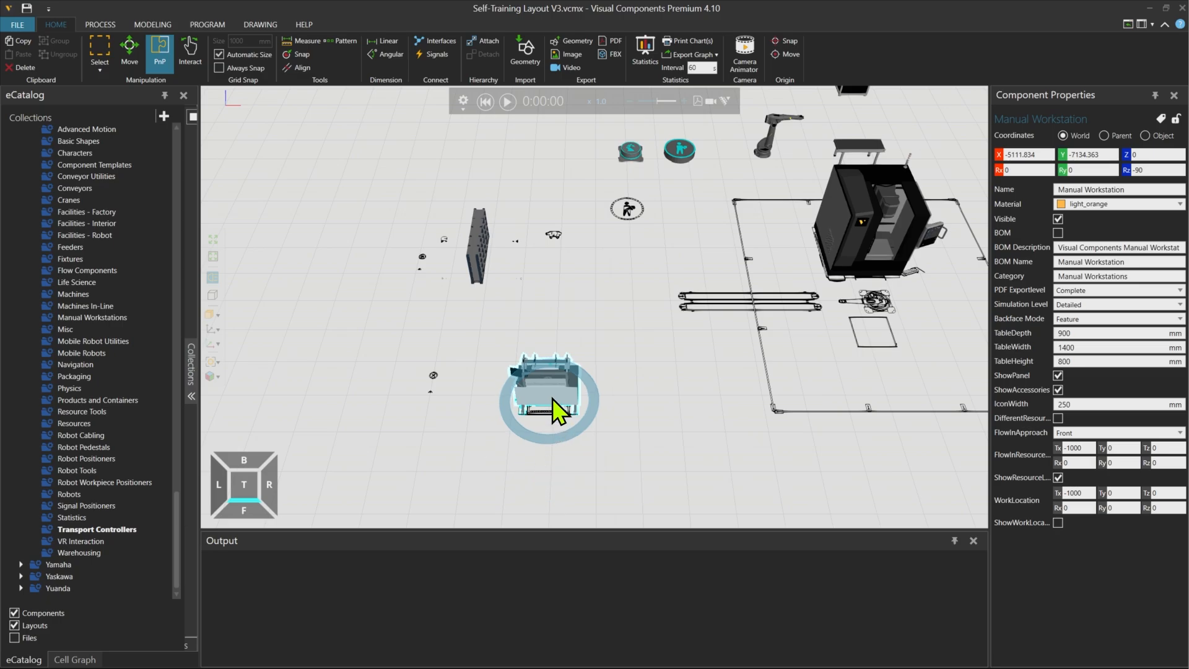
- Select the Coordinate Measuring Machine and examine up close which way it faces
scroll(553, 399, down, 3)
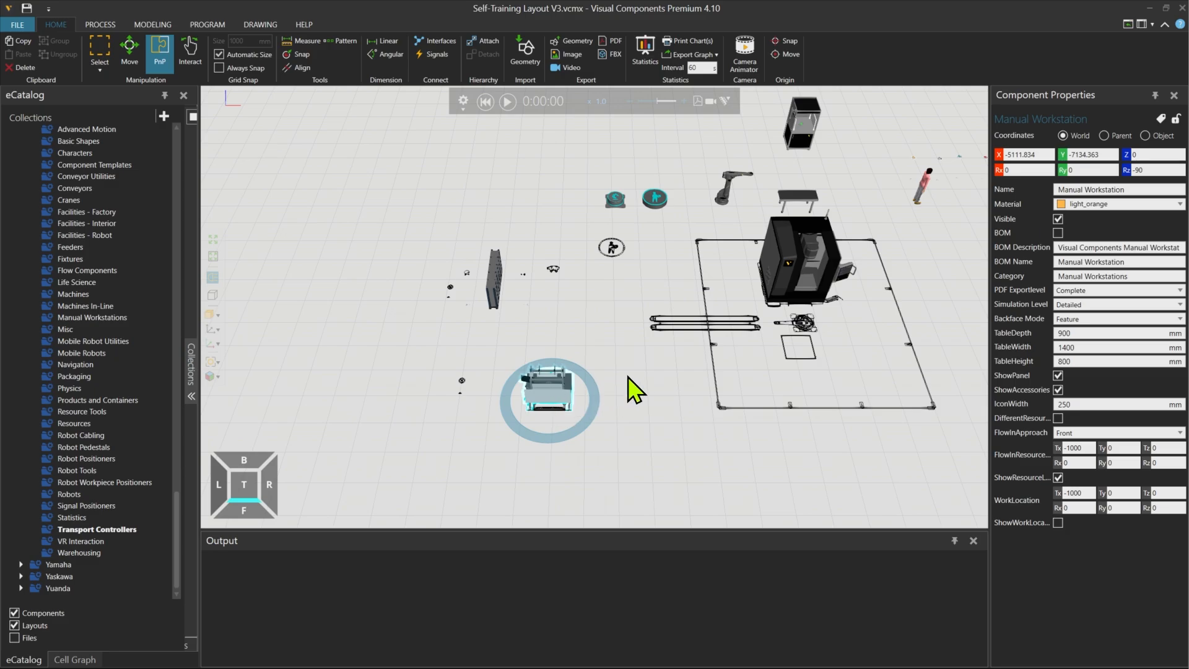
scroll(638, 383, down, 2)
middle_drag(644, 378, 604, 397)
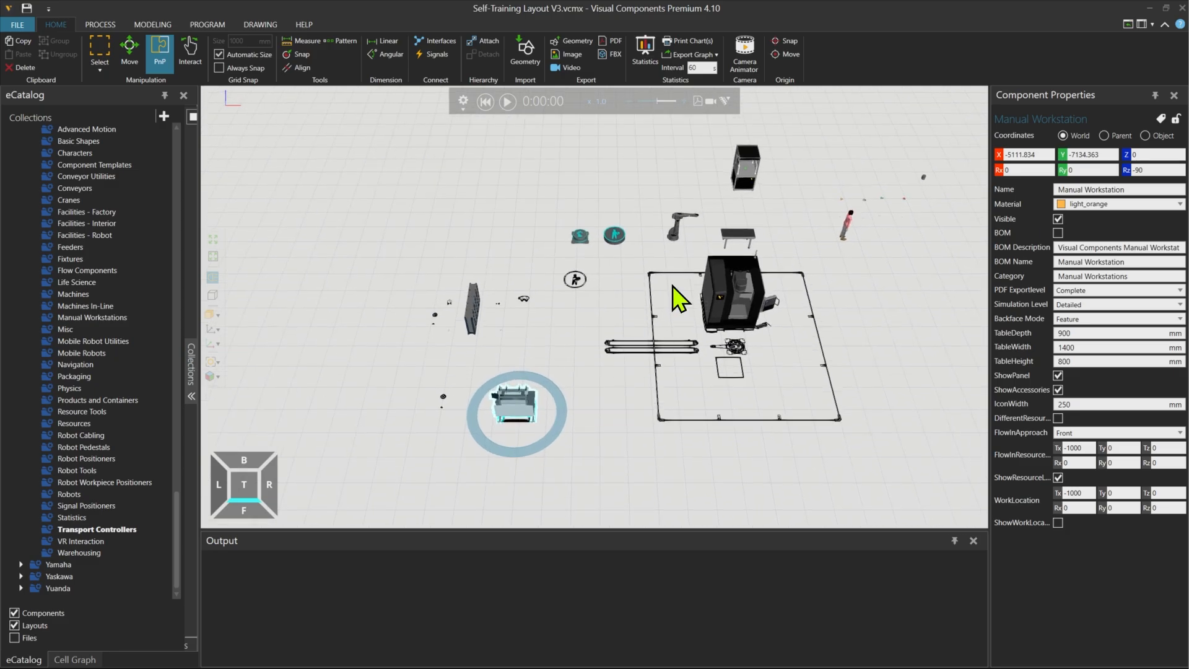
click(749, 180)
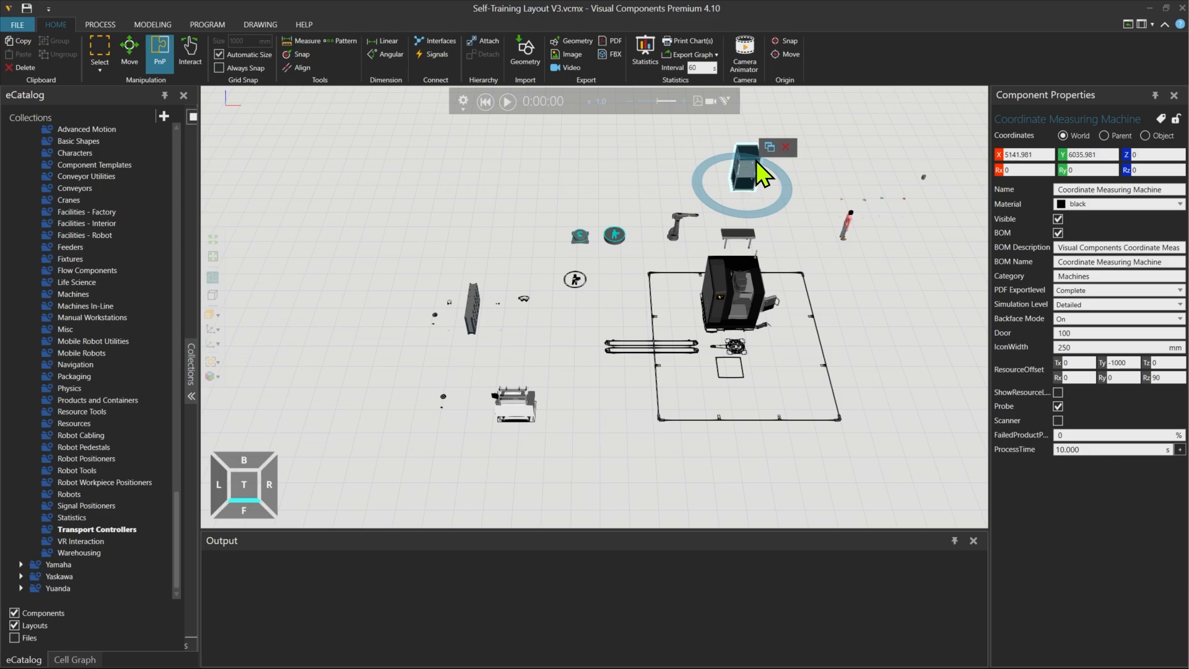
middle_drag(783, 180, 728, 240)
scroll(724, 222, up, 8)
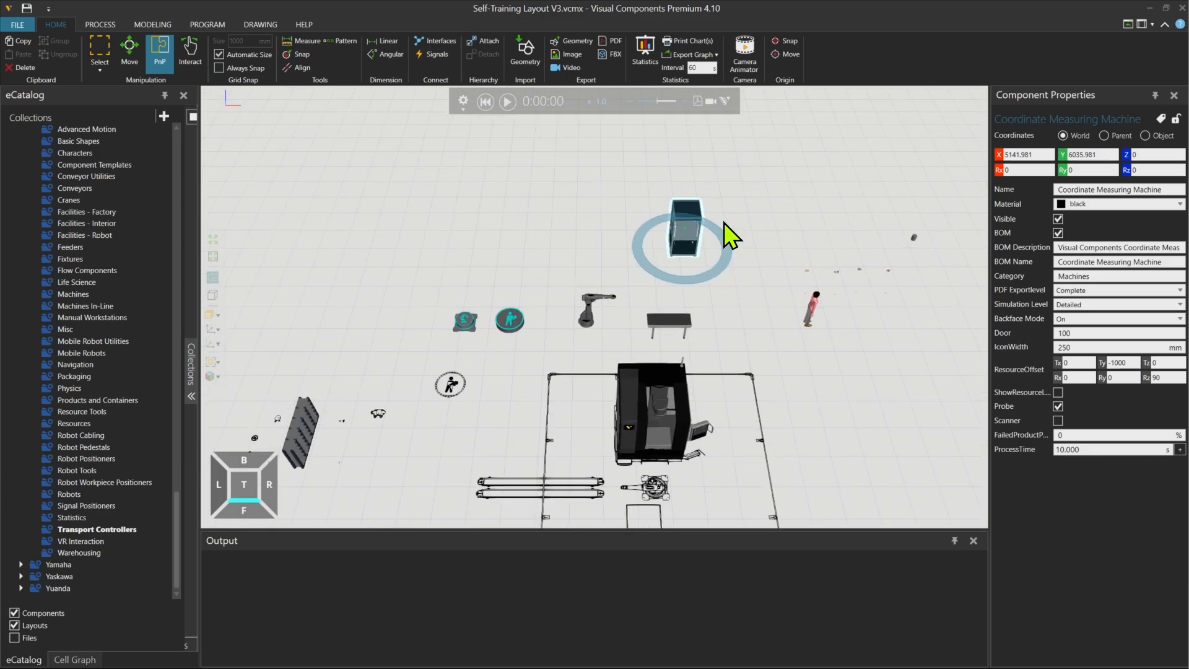
right_drag(684, 259, 684, 254)
drag(694, 251, 702, 277)
right_drag(702, 277, 690, 206)
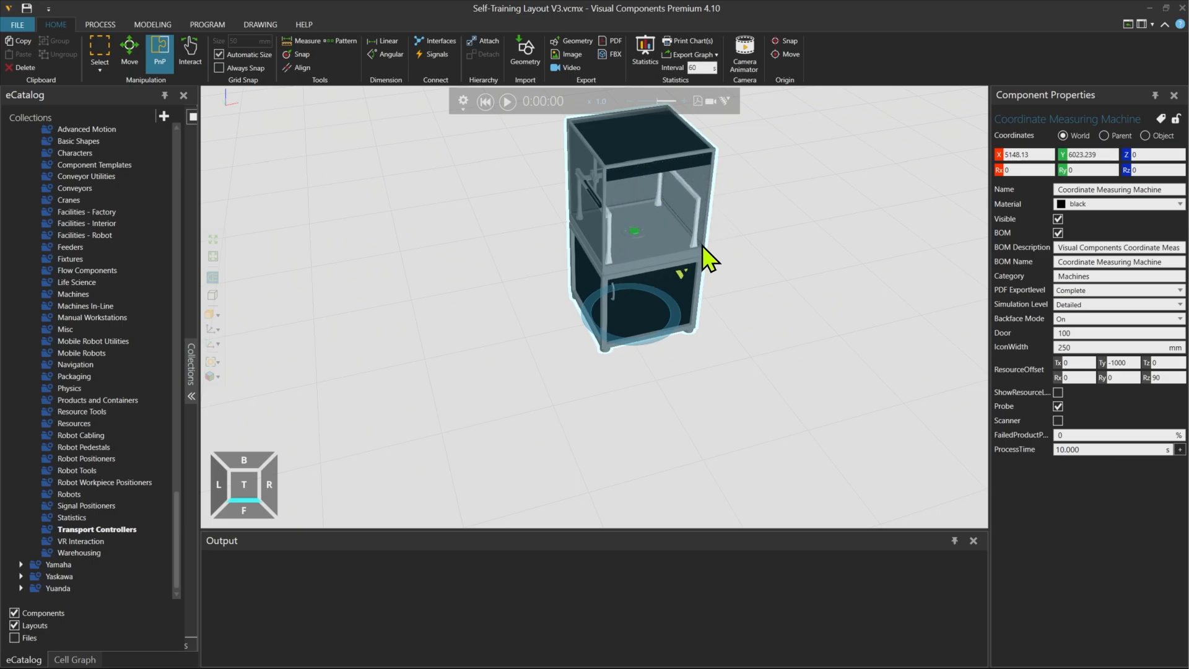
scroll(715, 242, down, 6)
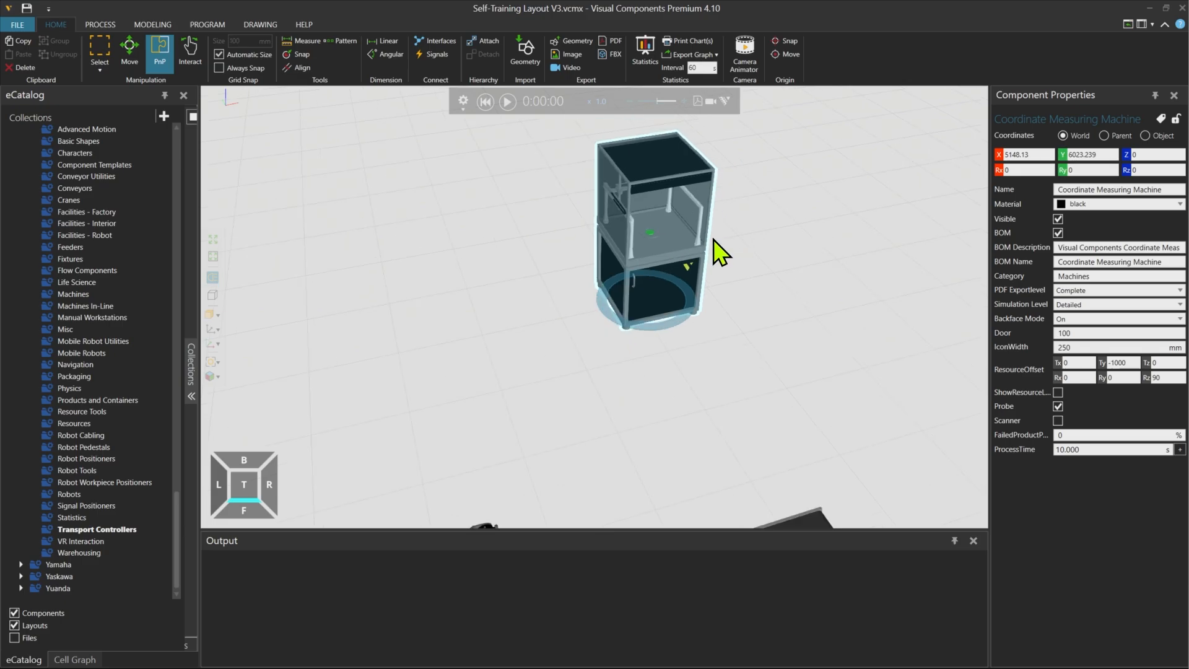
mouse_move(742, 247)
right_down()
mouse_move(786, 273)
mouse_move(754, 241)
mouse_move(746, 266)
right_up()
right_drag(725, 305, 770, 318)
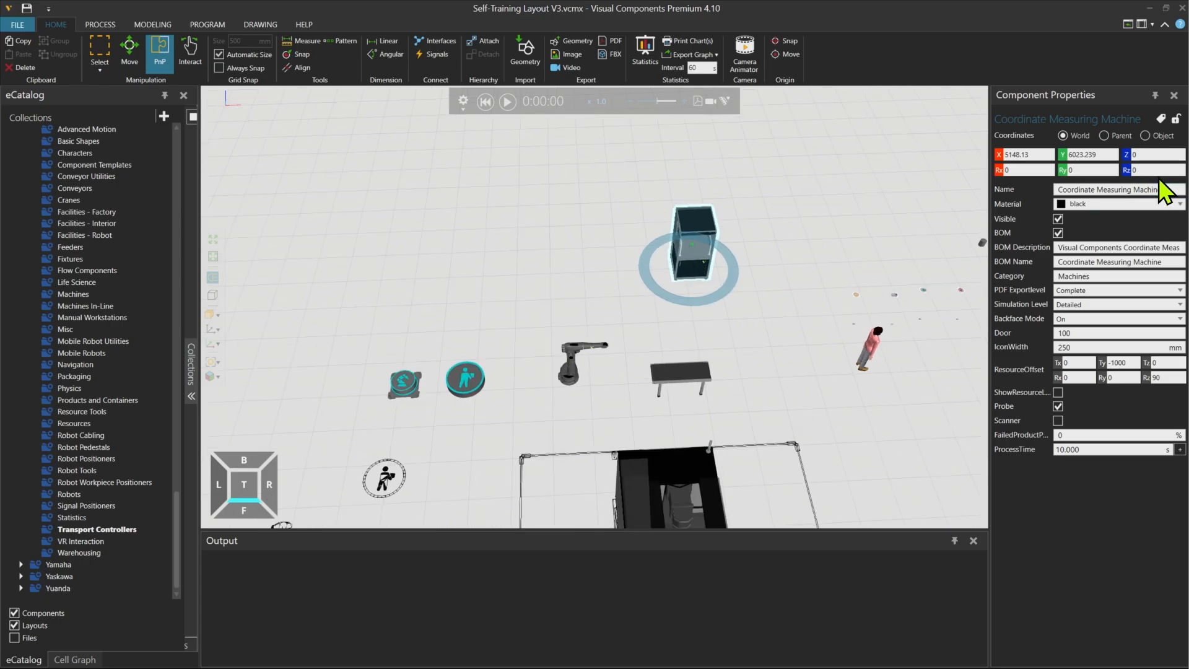
- Set the Coordinate Measuring Machine's rotation about Z to 180°
click(1127, 175)
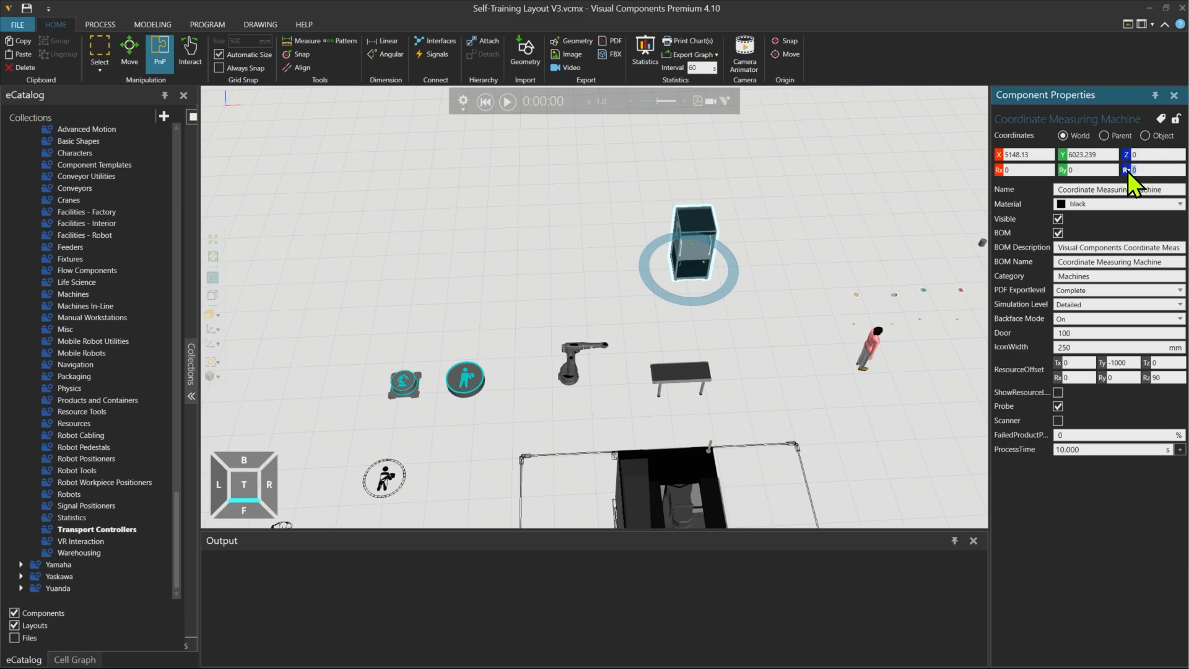
text(180)
key(Return)
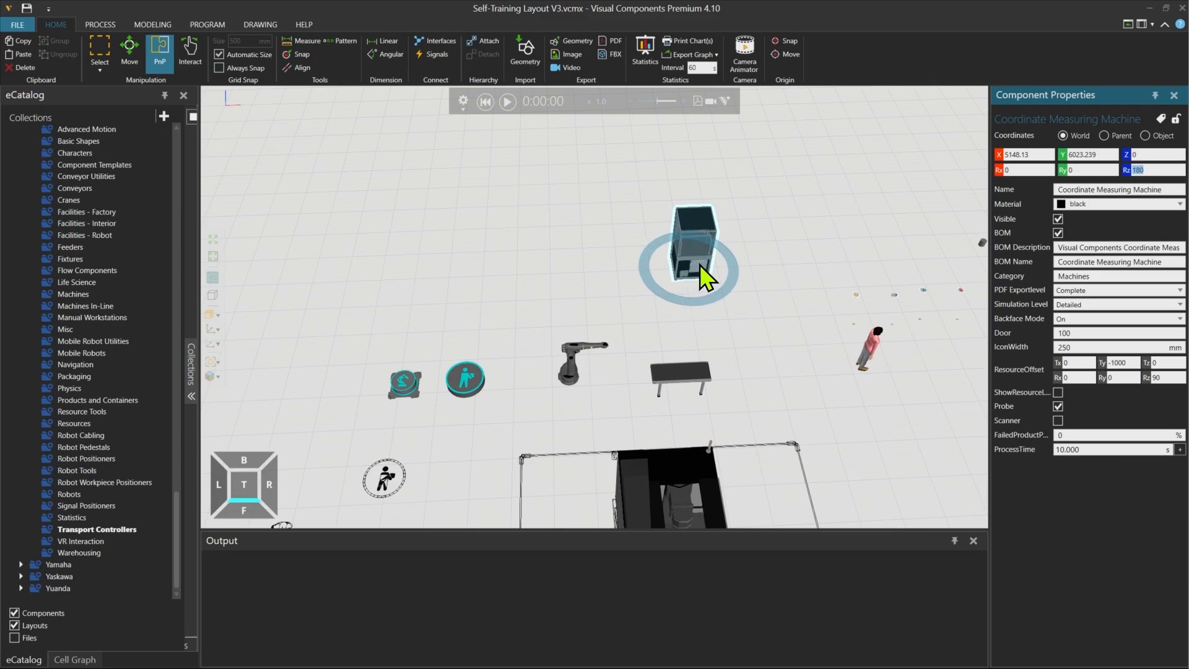
scroll(765, 354, down, 2)
middle_drag(778, 378, 765, 301)
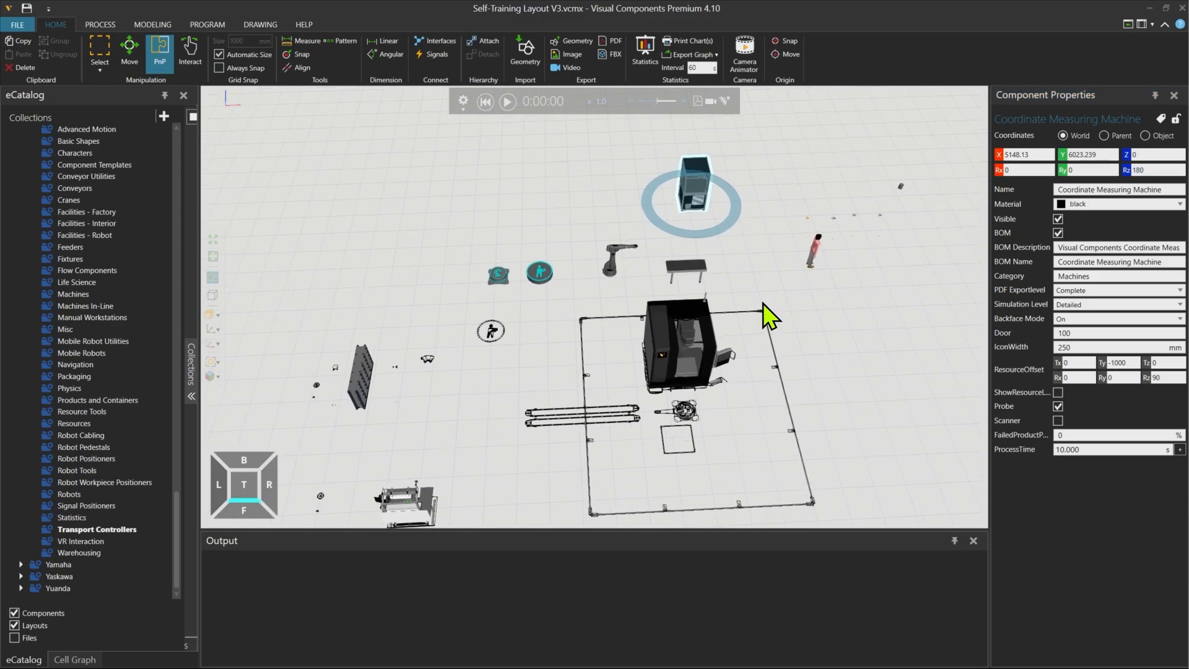
- Move the Coordinate Measuring Machine onto its square outline inside the fenced area of the drawing
scroll(766, 299, down, 2)
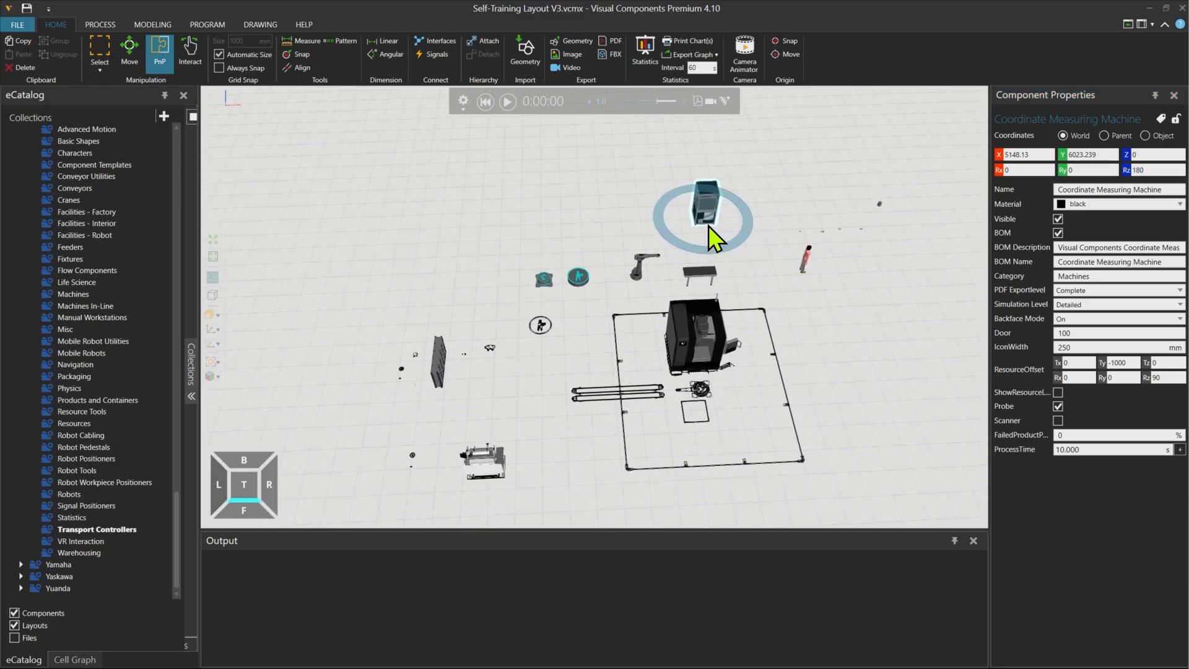
drag(709, 229, 700, 428)
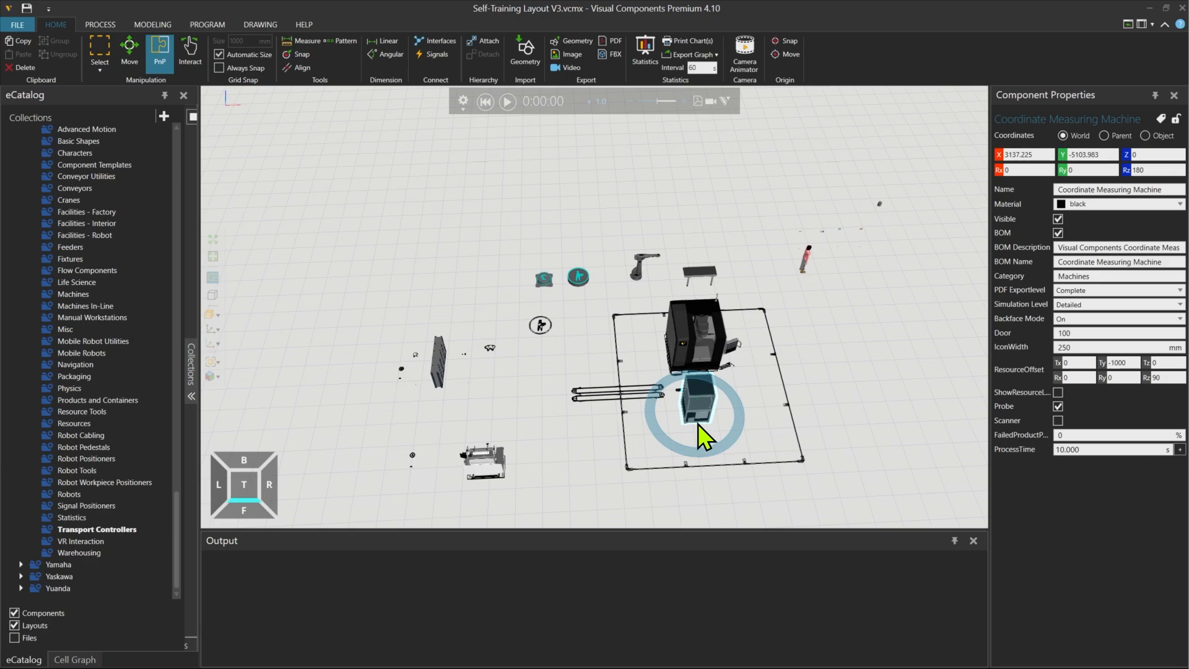
- Move the Human component onto its outline beside the shelf and the Human Transport Controller onto its round outline in the drawing
click(806, 263)
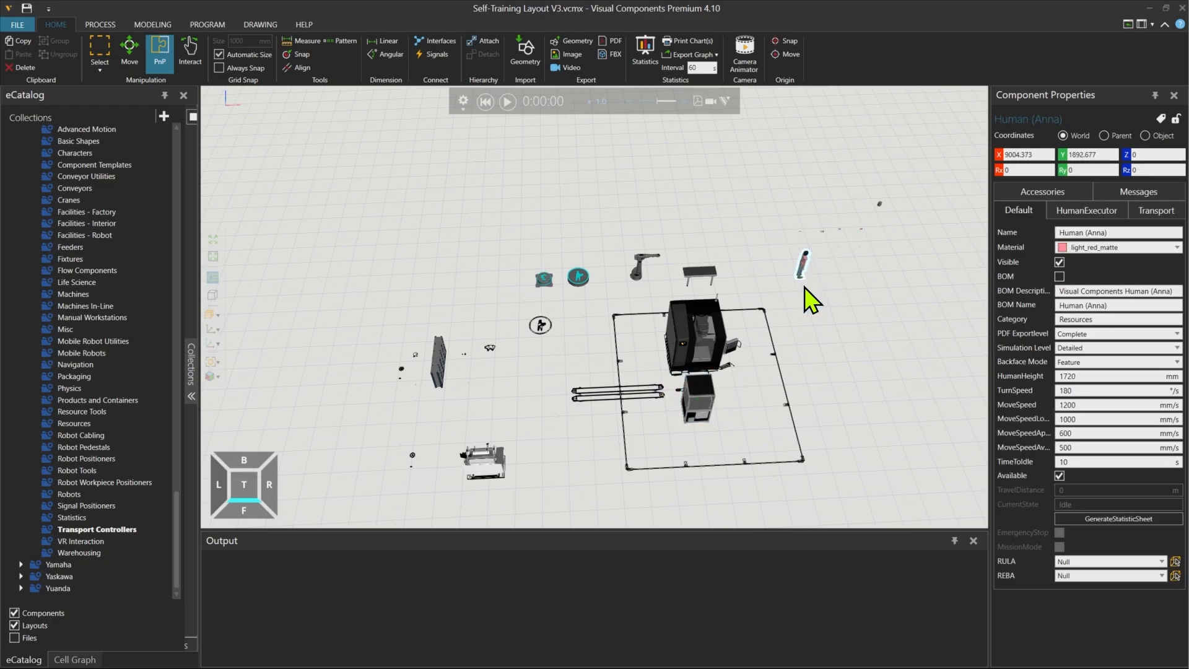
drag(805, 286, 497, 373)
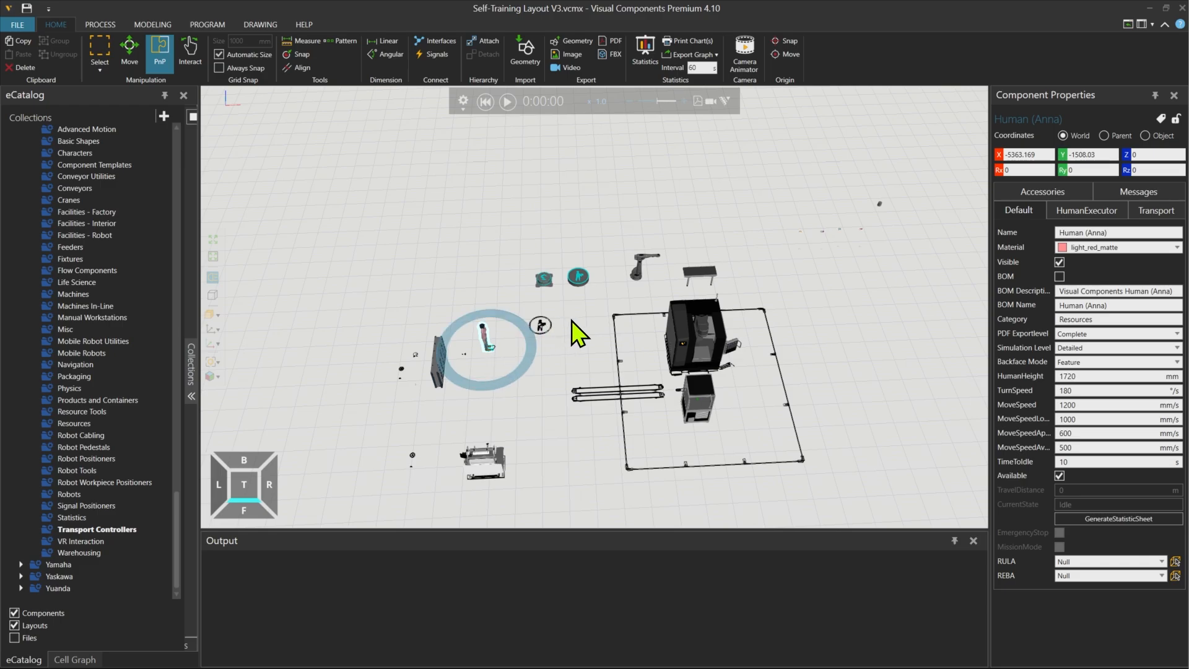
click(580, 280)
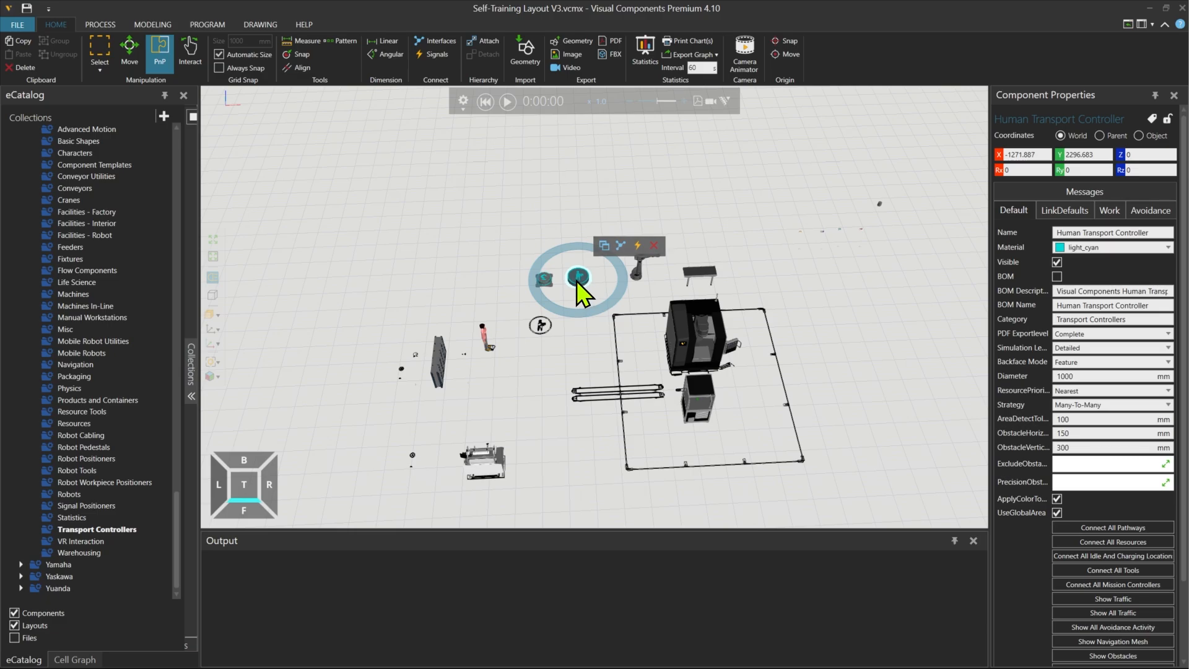
drag(581, 293, 548, 337)
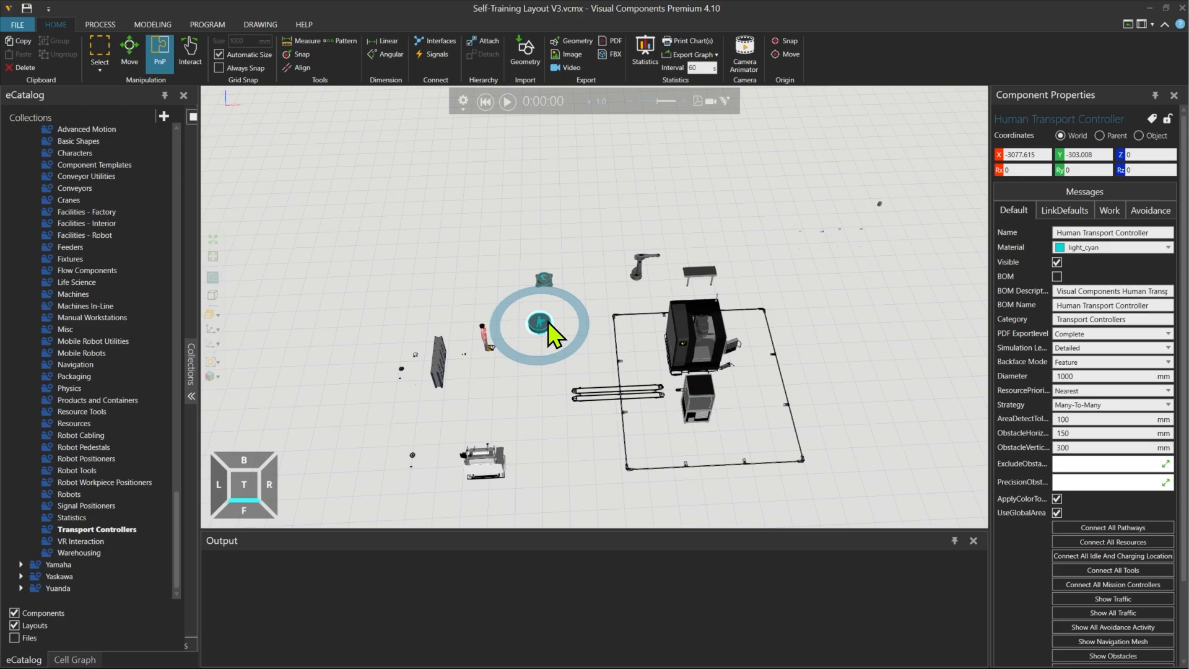
- Move the Robot Transport Controller onto the robot outline between the machine and the Coordinate Measuring Machine
scroll(543, 282, up, 2)
scroll(545, 282, up, 1)
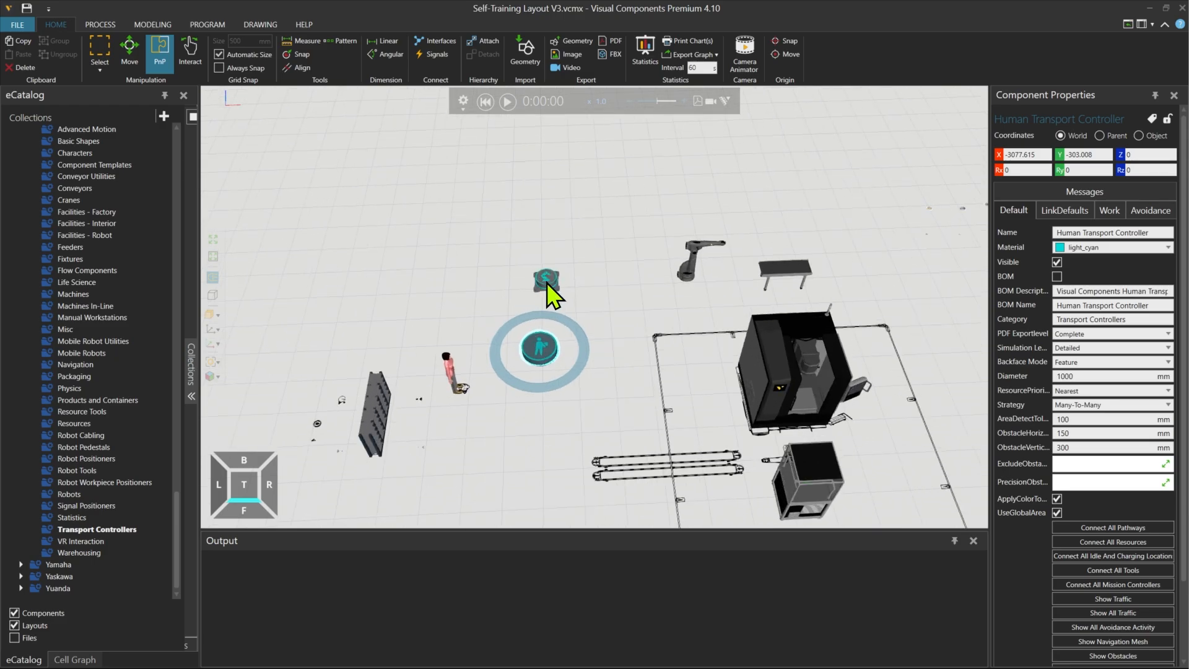
scroll(548, 279, up, 1)
scroll(547, 279, up, 1)
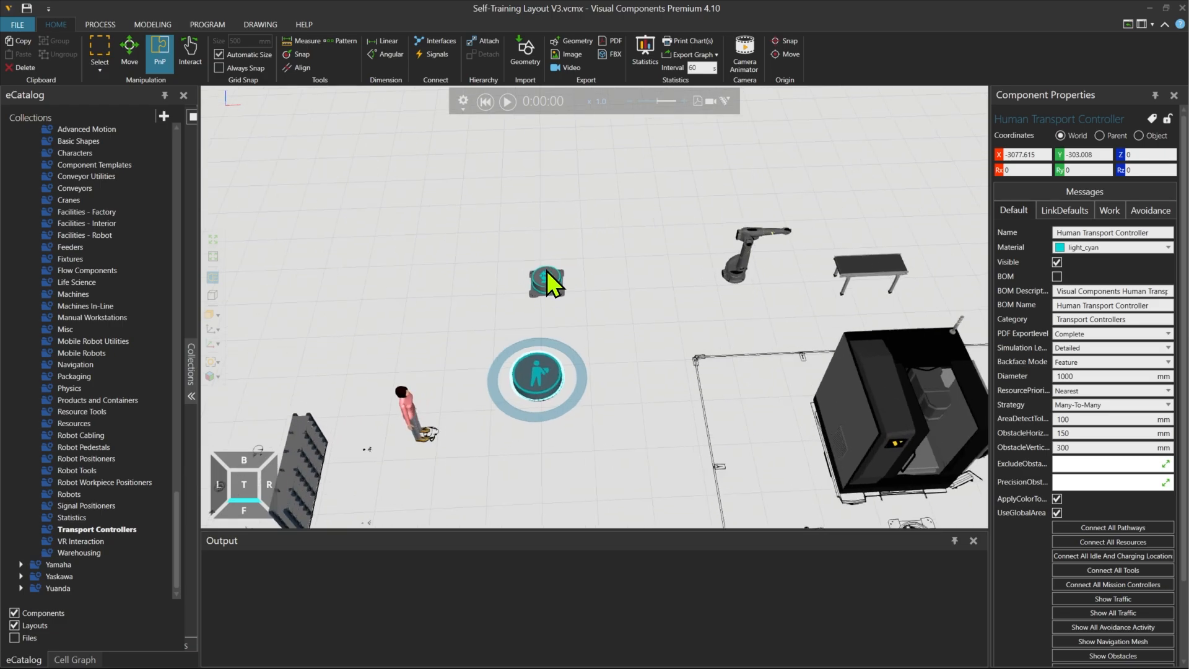
click(545, 276)
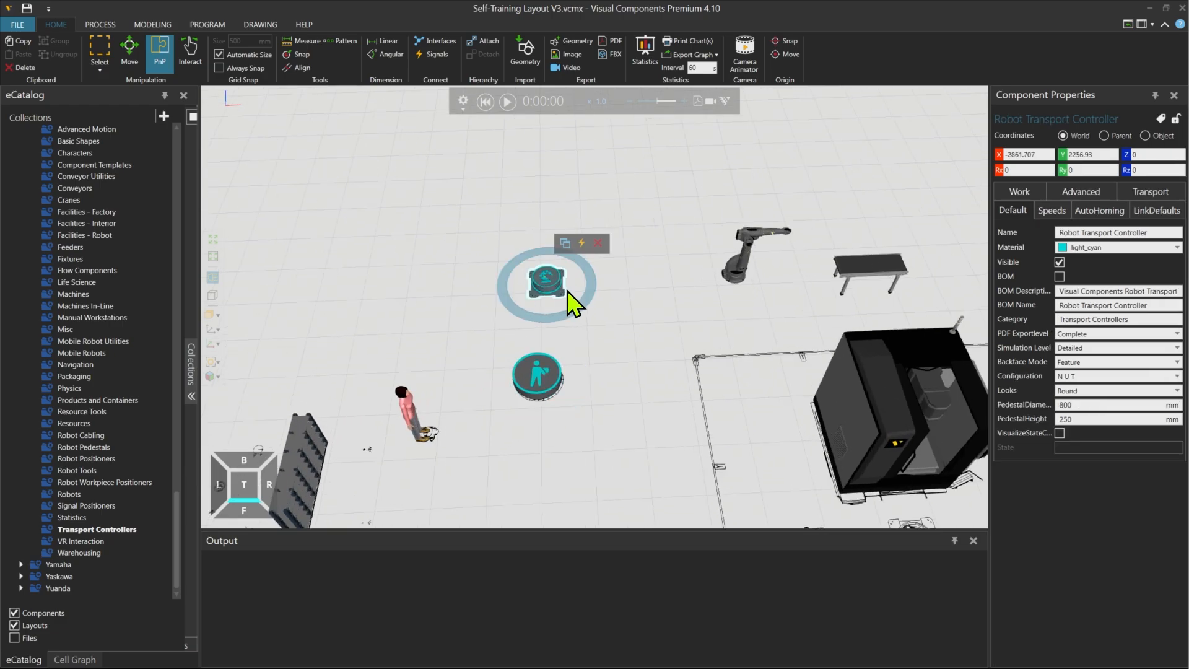
scroll(567, 292, down, 3)
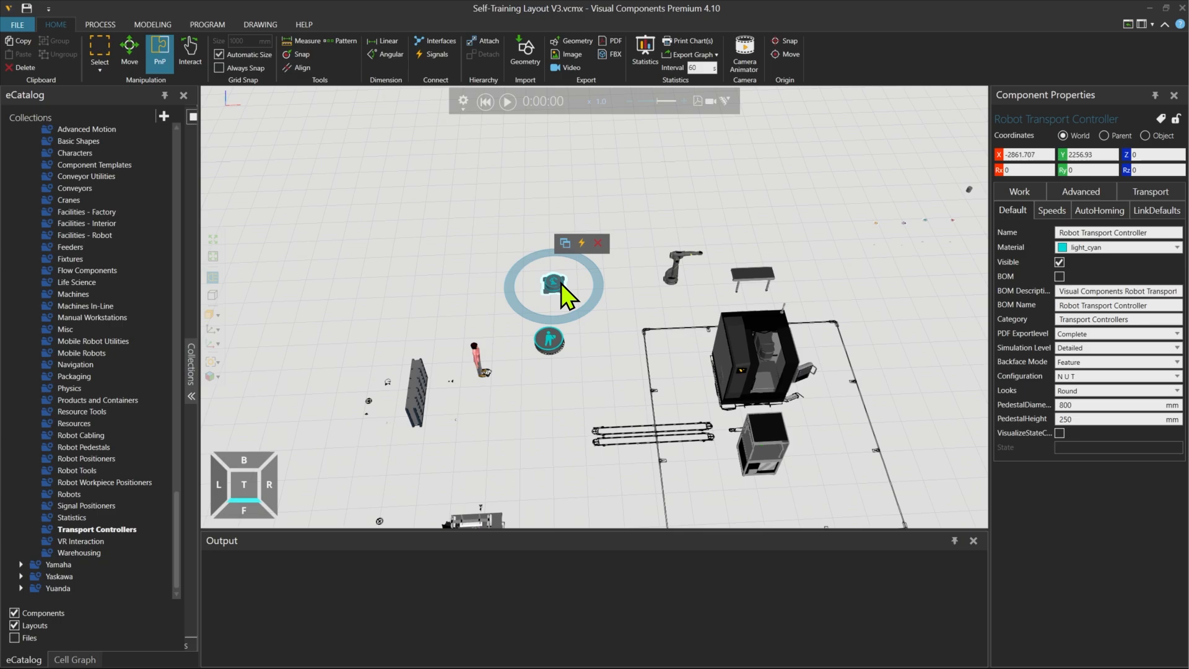
right_drag(674, 355, 786, 371)
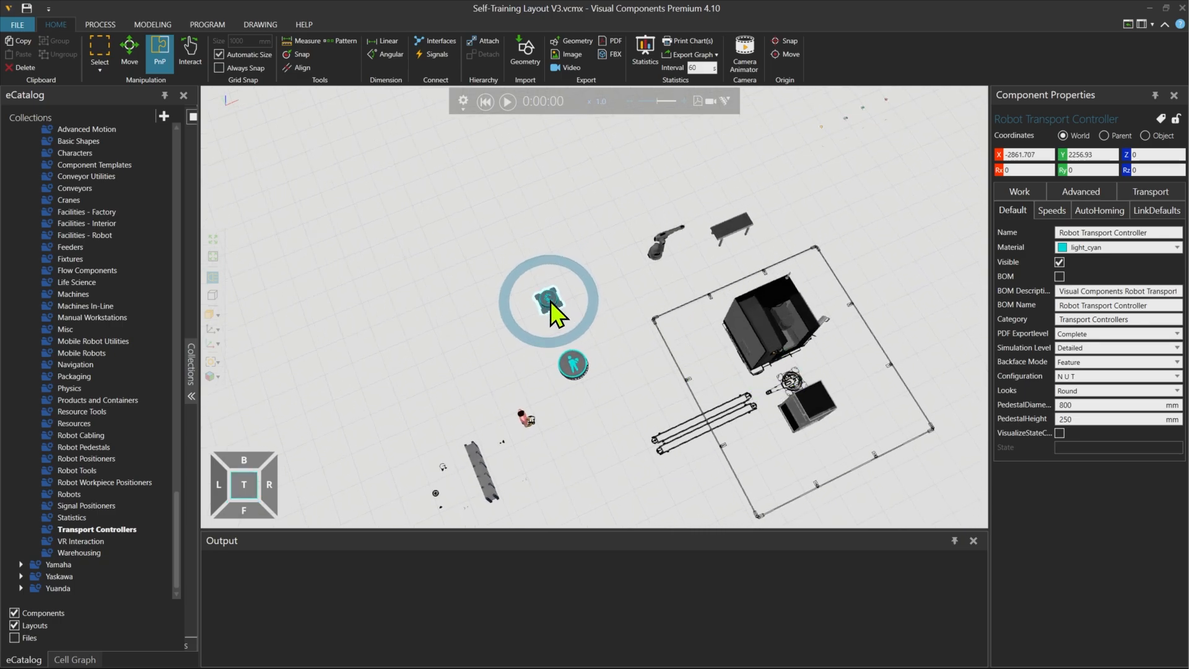
drag(552, 301, 795, 383)
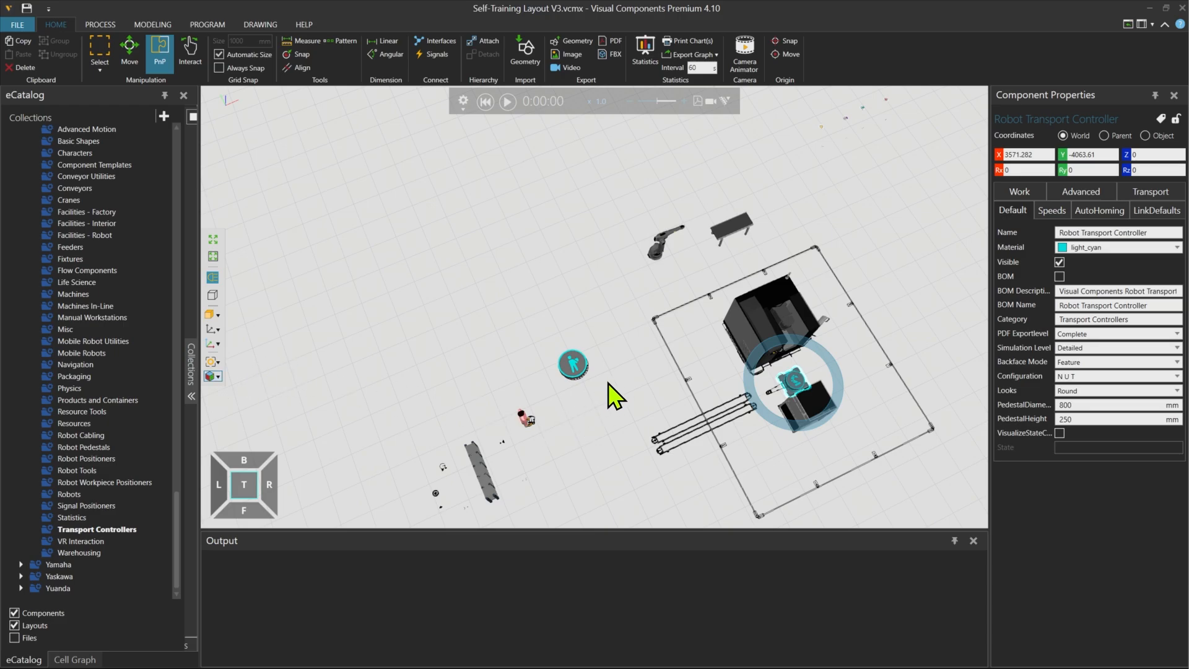
- Move the Conveyor to the outer end of the first conveyor outline crossing the fence
click(732, 242)
drag(731, 252, 675, 449)
scroll(676, 449, up, 5)
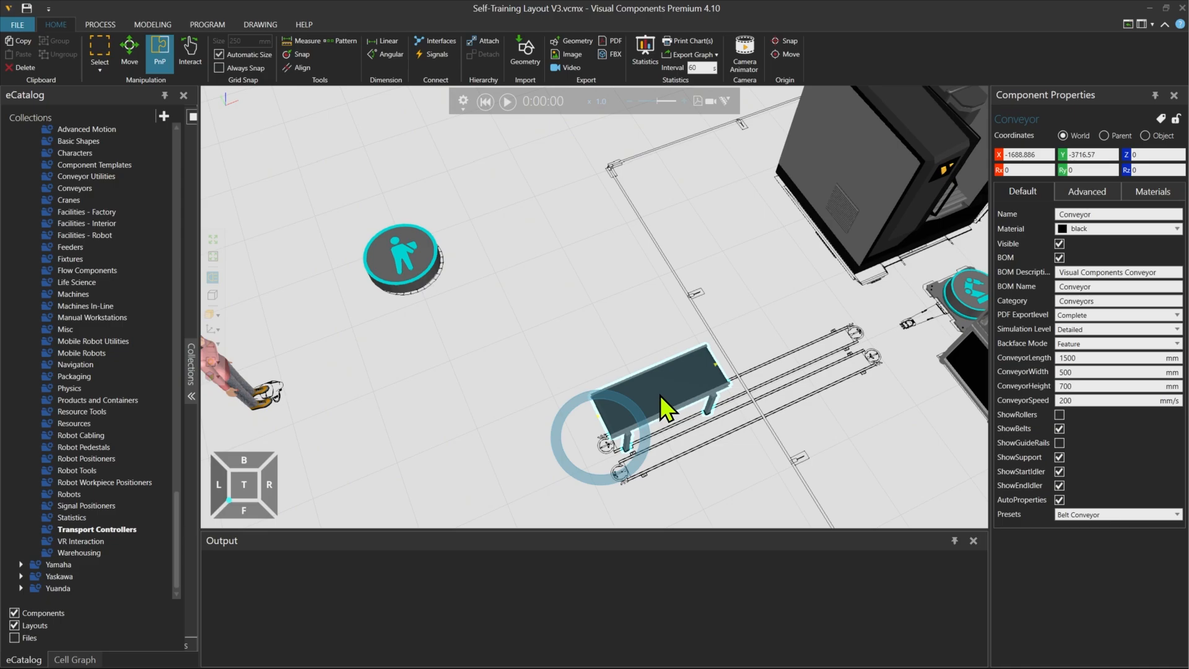
- Resize the Conveyor to 3500 mm long, 300 mm wide and 500 mm high, and realign it with the first conveyor outline
click(1066, 358)
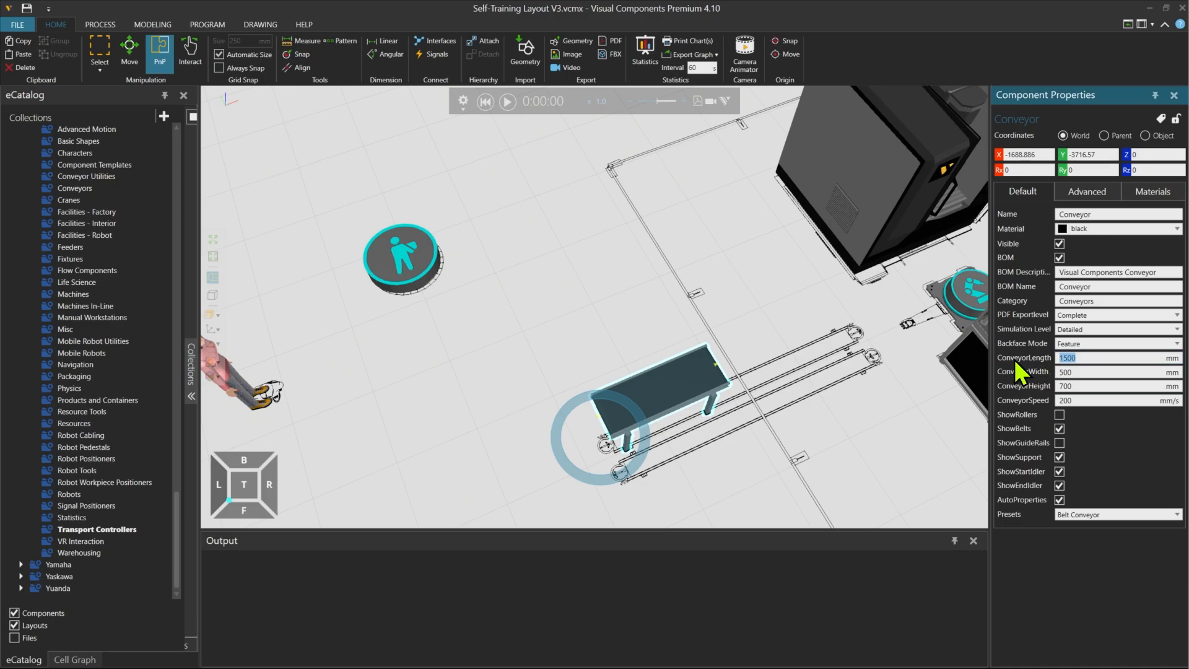
key(BackSpace)
key(BackSpace)
key(BackSpace)
key(BackSpace)
text(3500)
key(Tab)
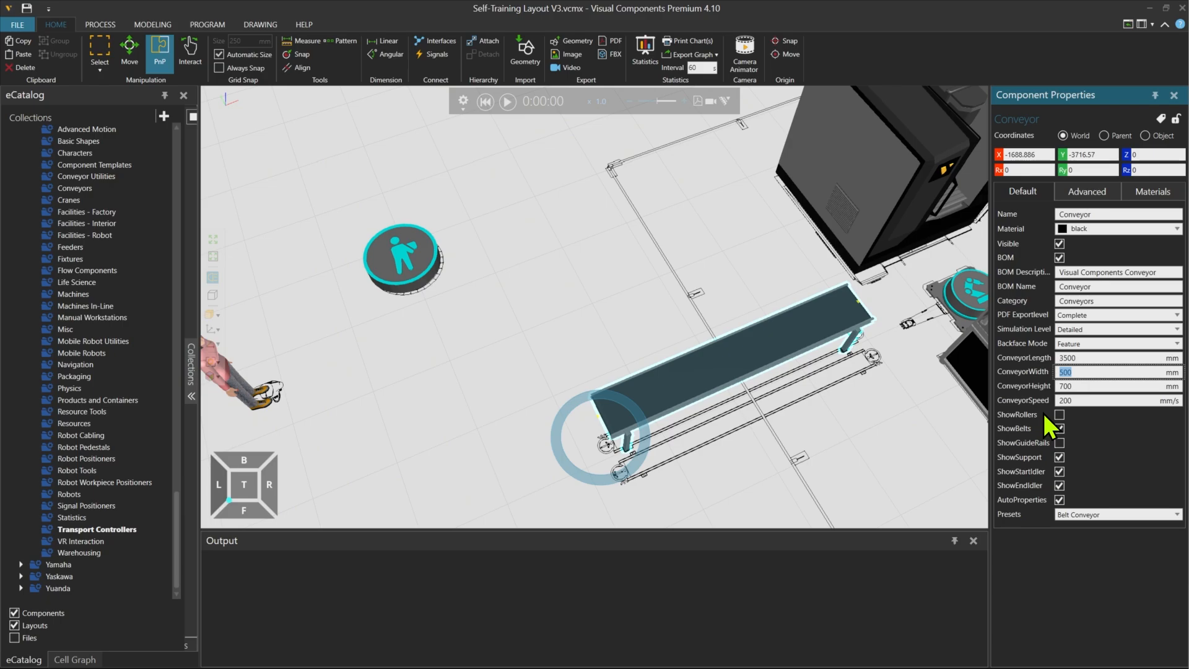
text(300)
key(Tab)
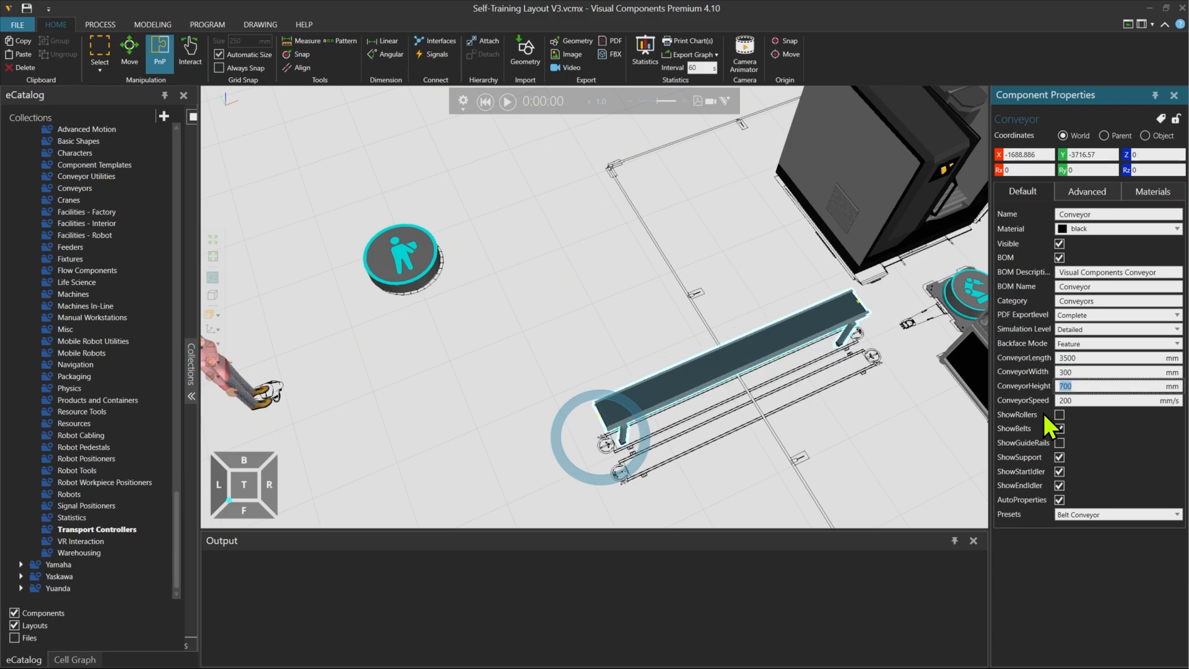
key(Return)
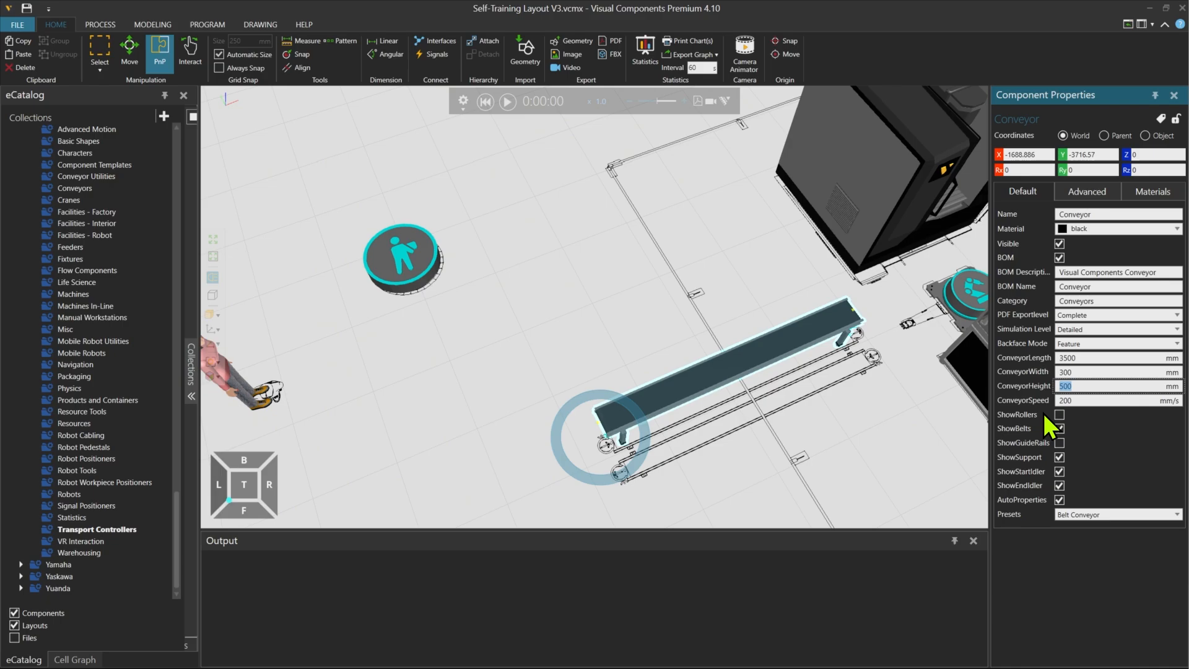
click(719, 375)
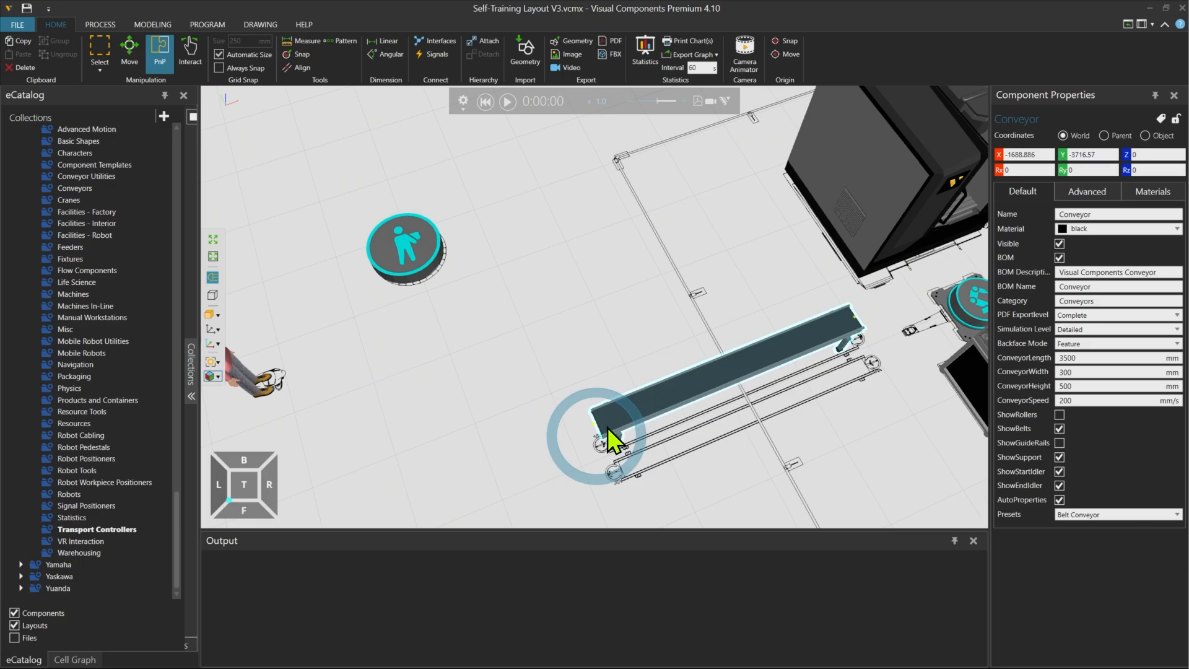
drag(608, 428, 620, 429)
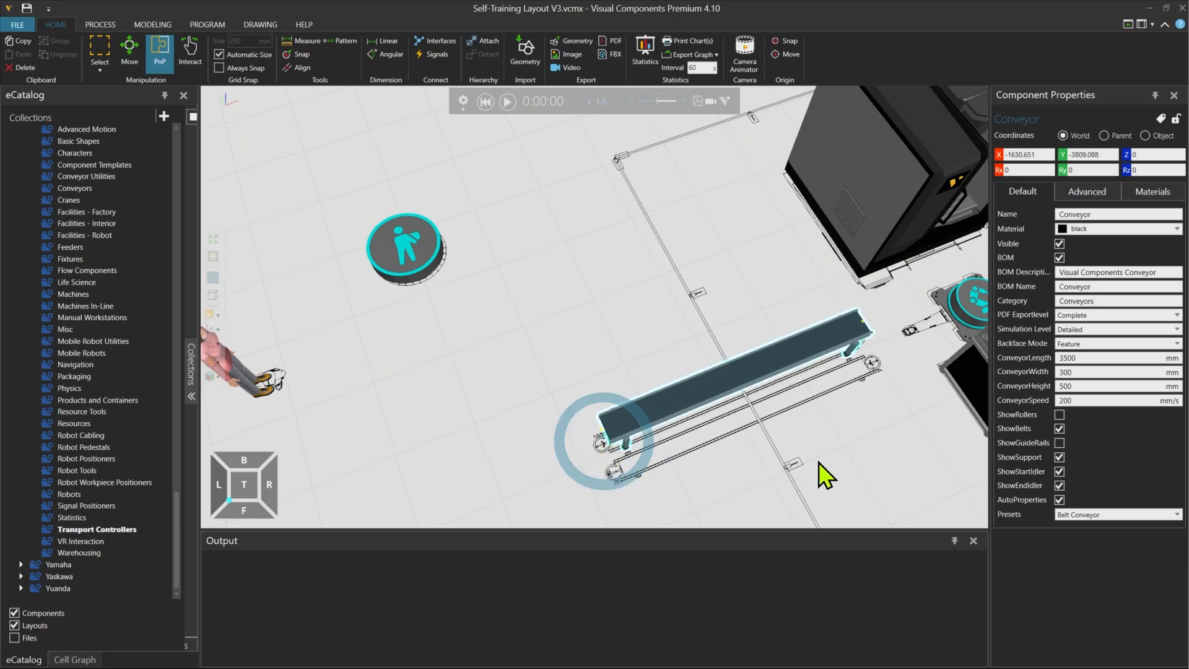
- Duplicate the resized Conveyor and place the copy on the second, parallel conveyor outline
right_drag(818, 452, 752, 419)
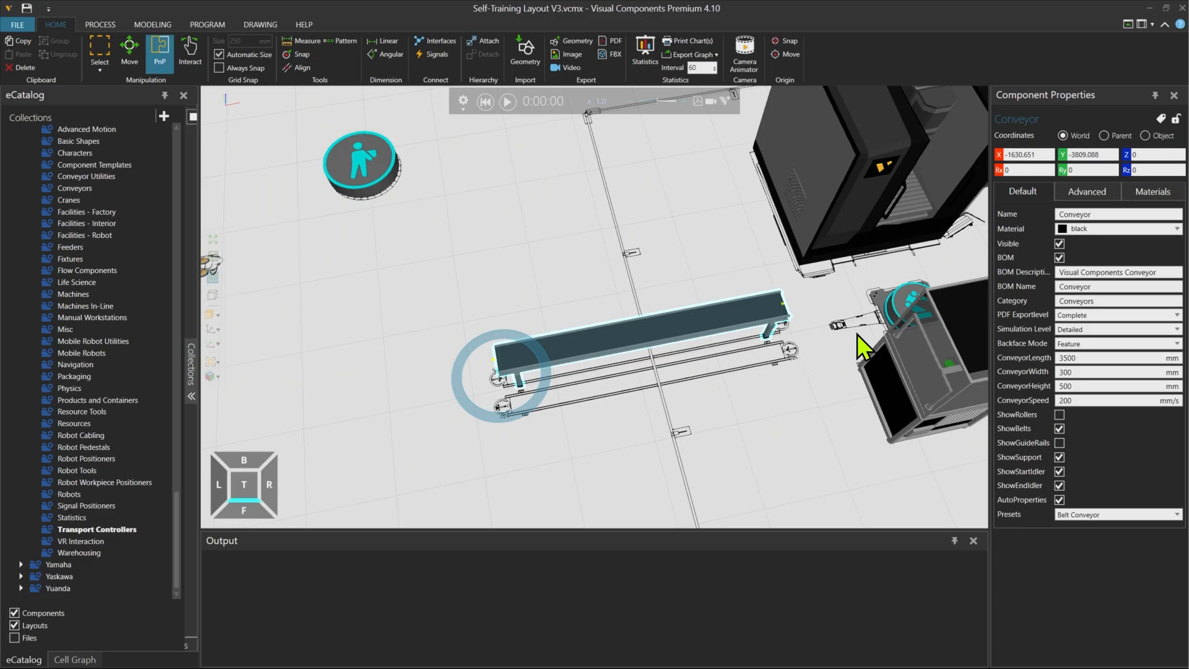
right_click(641, 328)
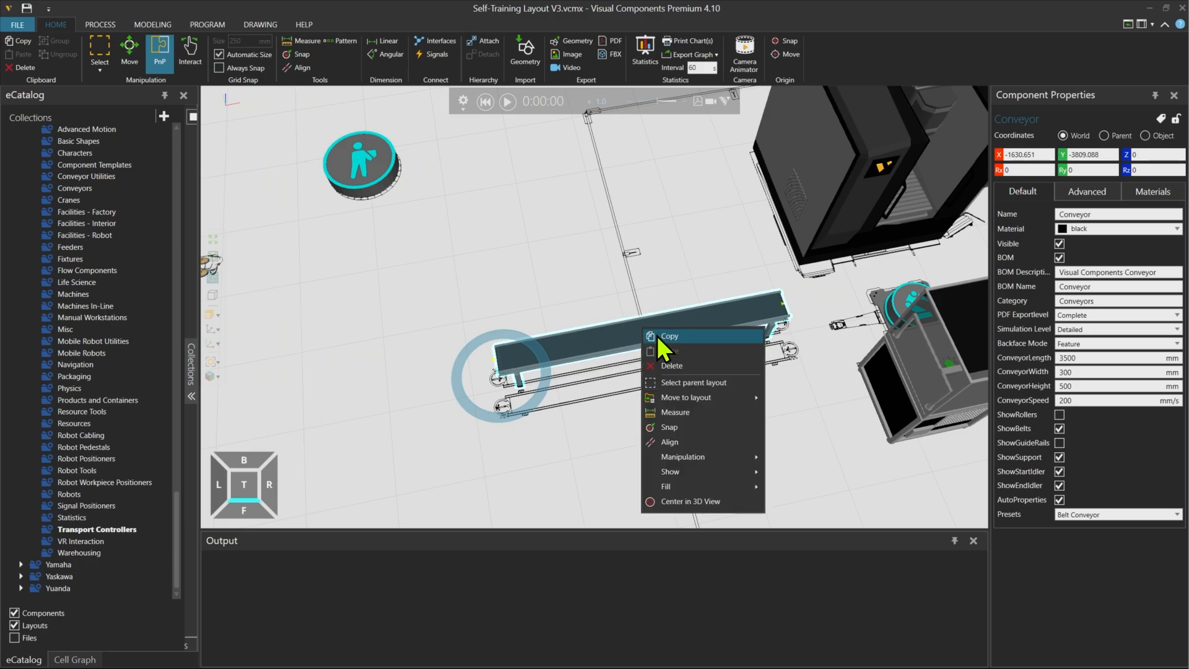
click(668, 336)
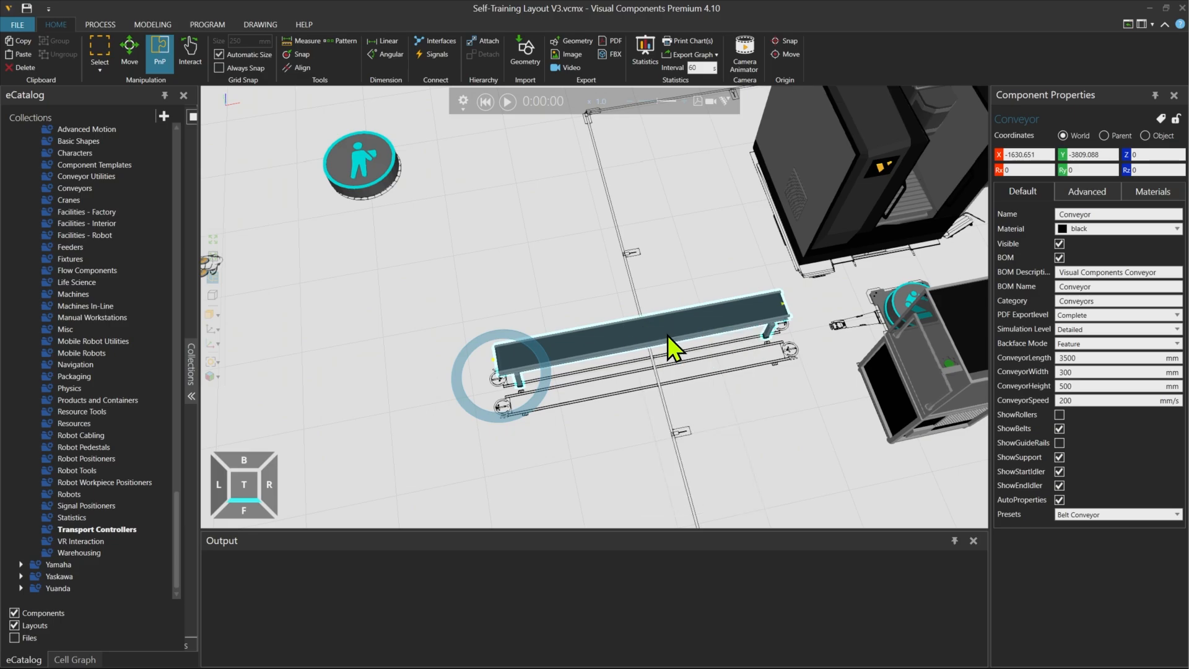
right_click(611, 308)
click(627, 332)
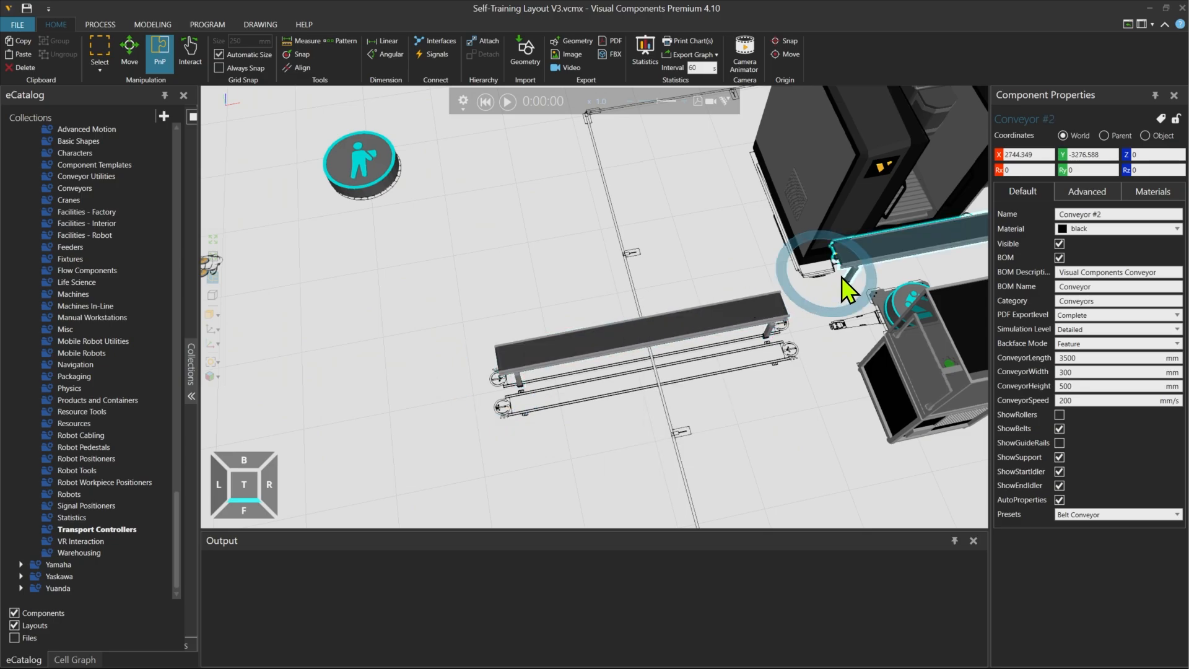
drag(842, 277, 531, 408)
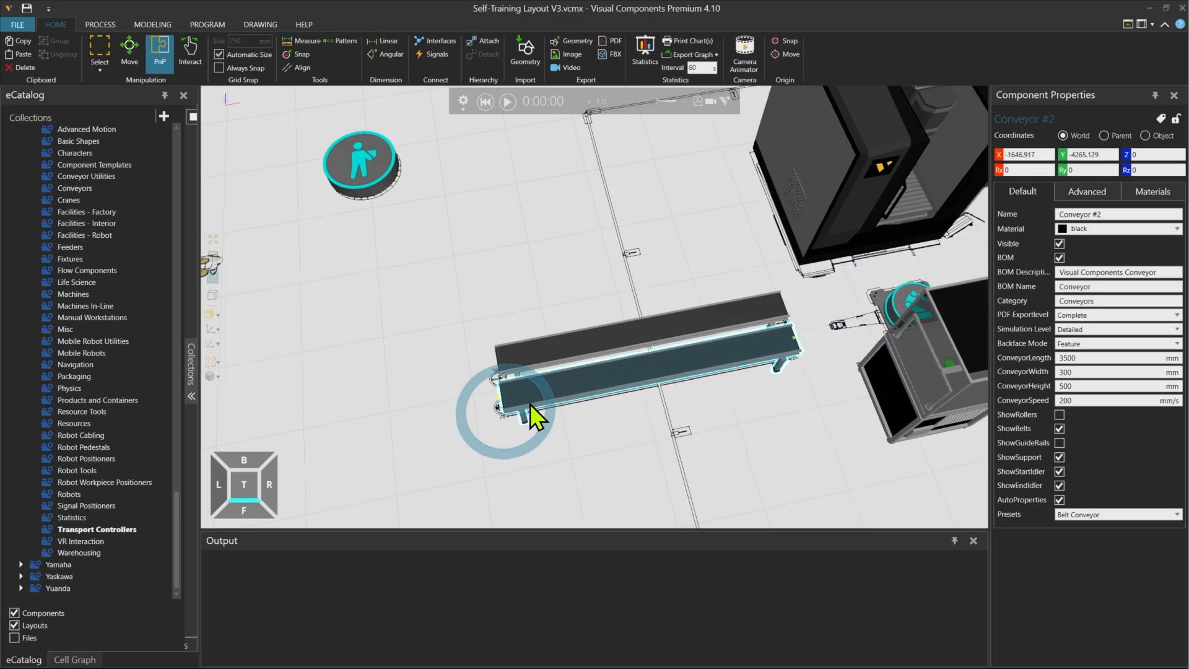
- Examine the ends of both conveyors up close and compare their flow-direction arrows with the drawing
click(560, 344)
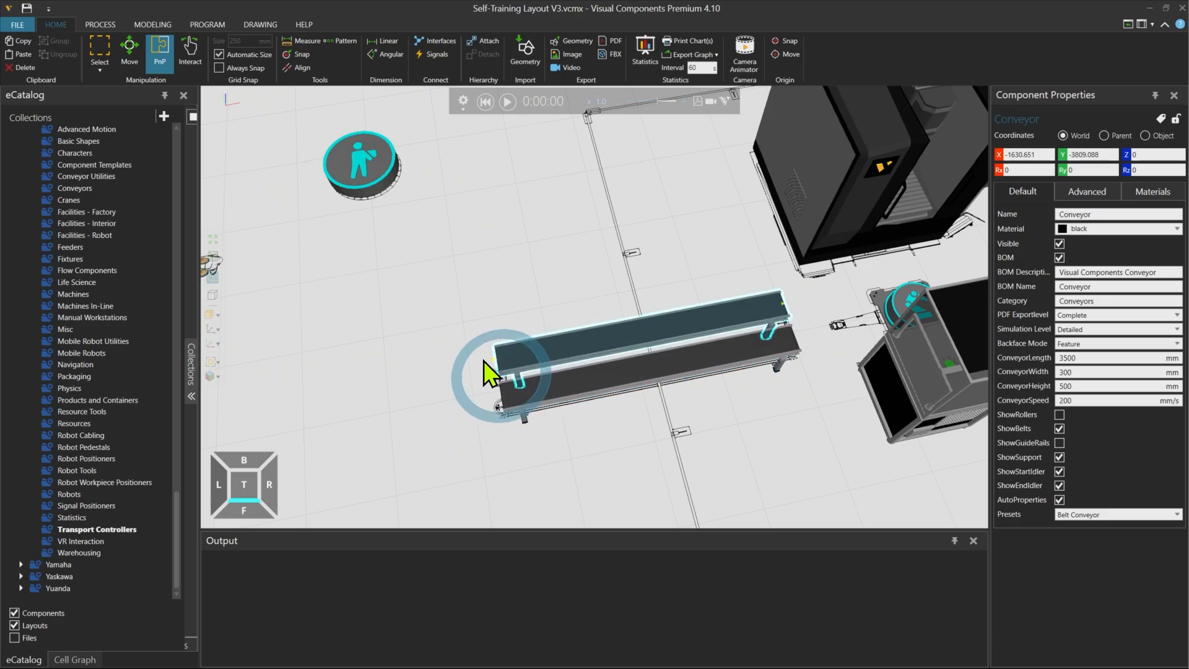
scroll(513, 354, up, 6)
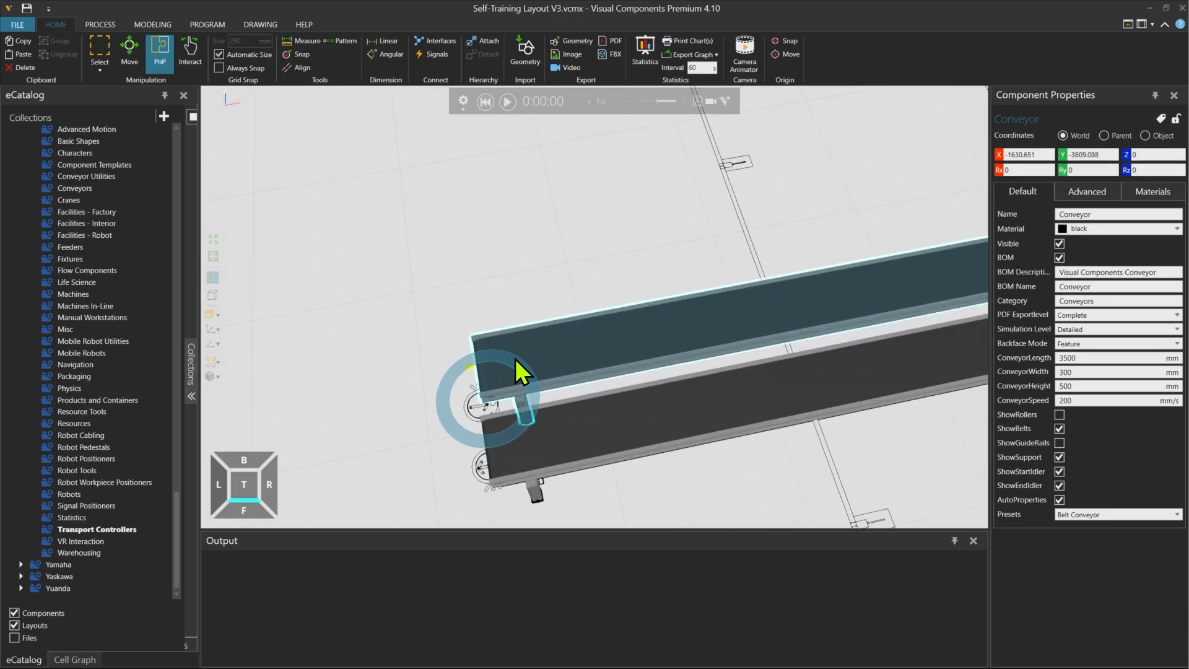
click(159, 52)
scroll(472, 367, up, 2)
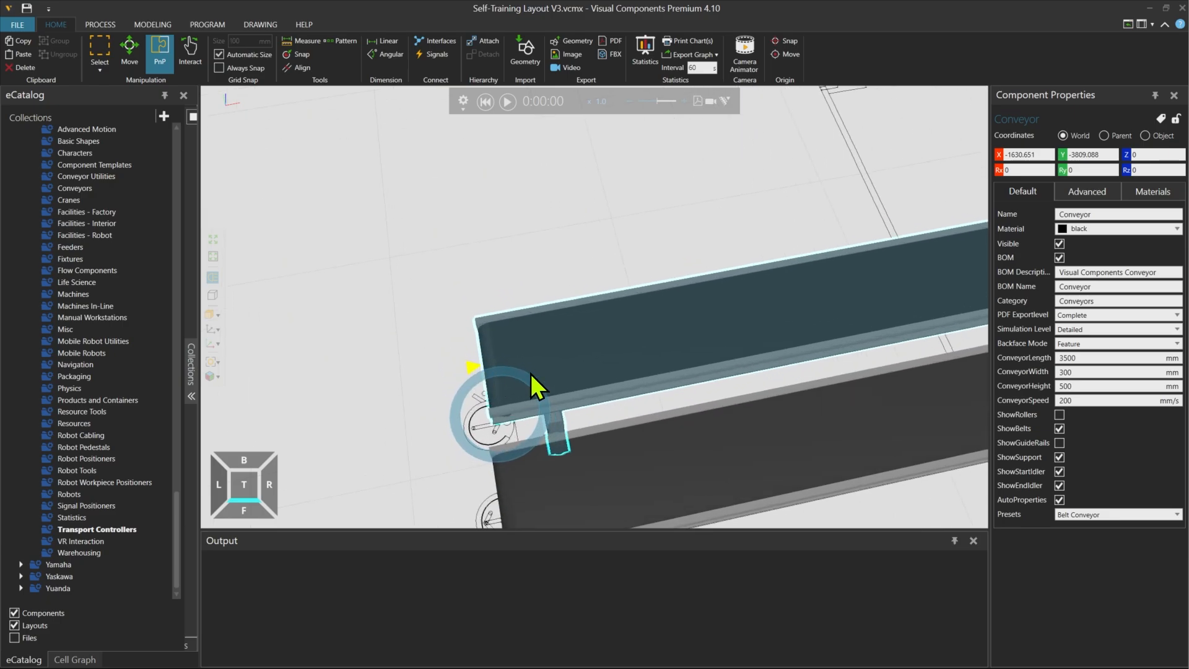
scroll(693, 347, down, 4)
middle_drag(560, 352, 667, 338)
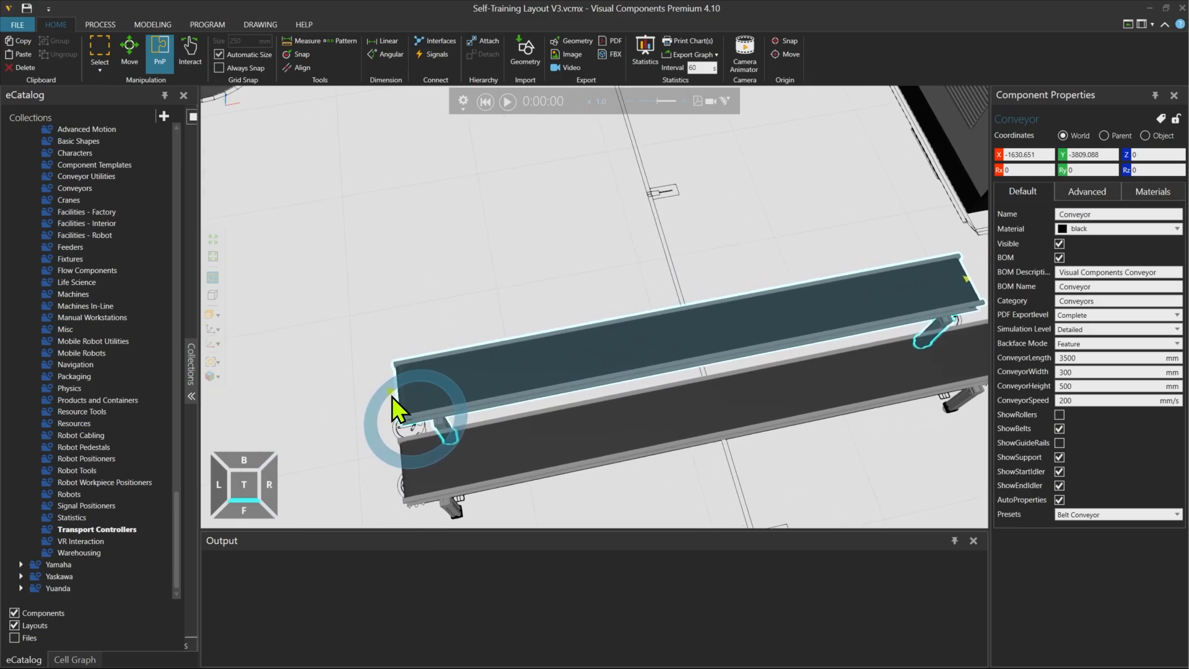
scroll(393, 395, up, 2)
scroll(394, 387, down, 3)
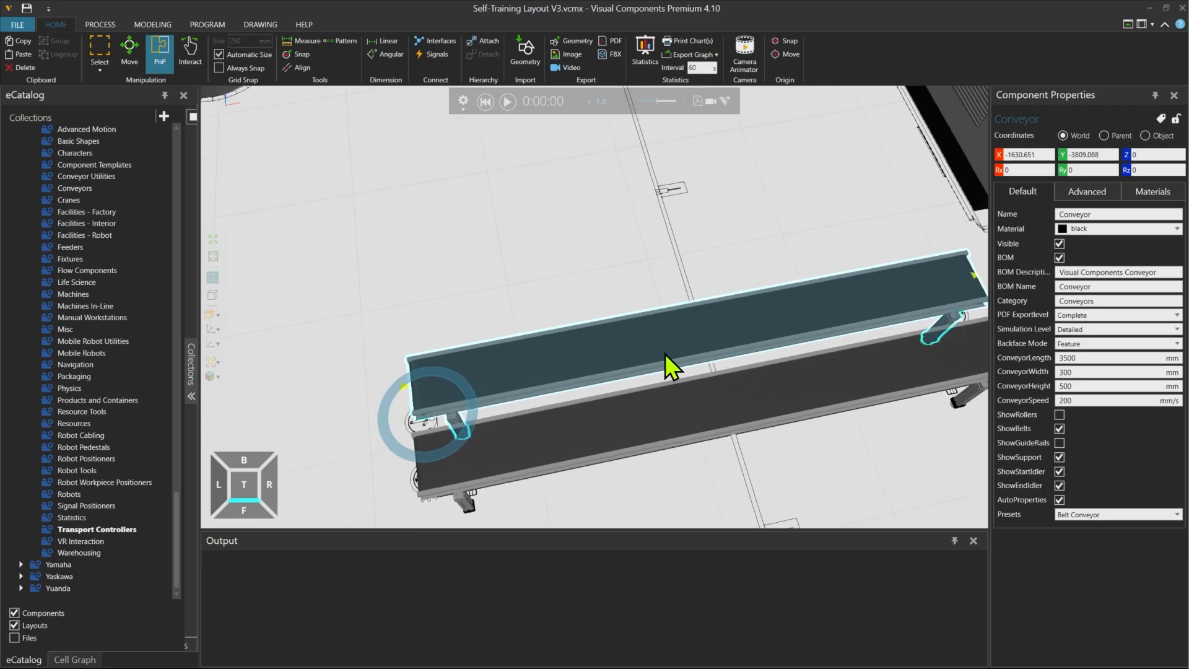
scroll(390, 384, up, 3)
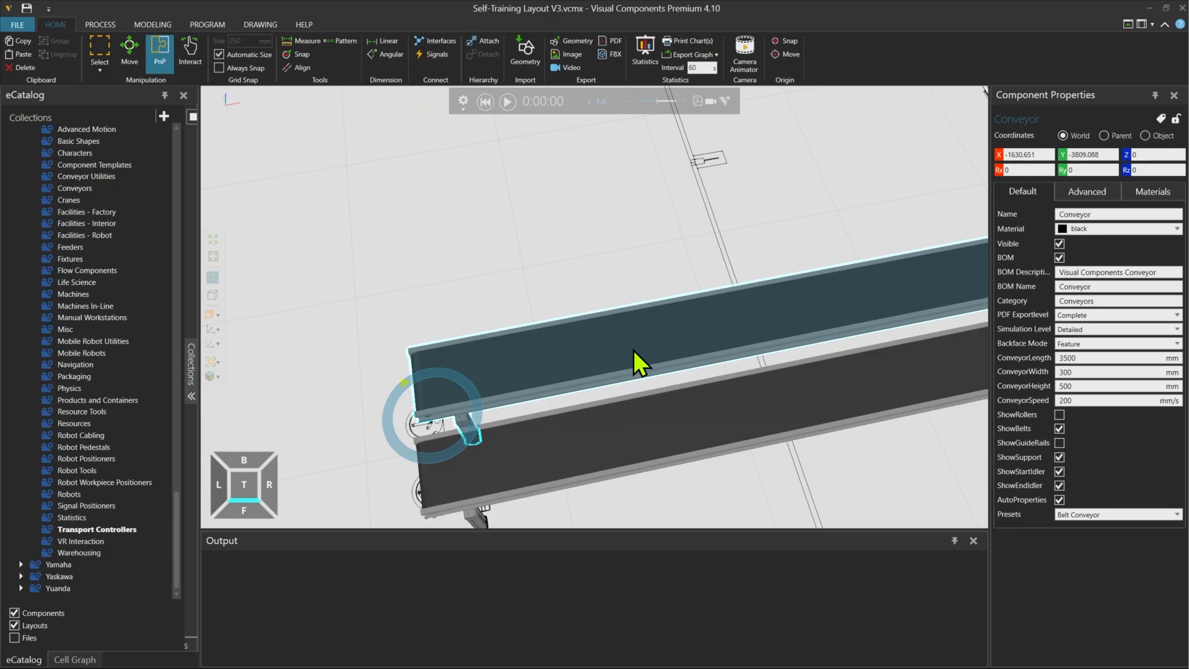
middle_drag(700, 334, 471, 359)
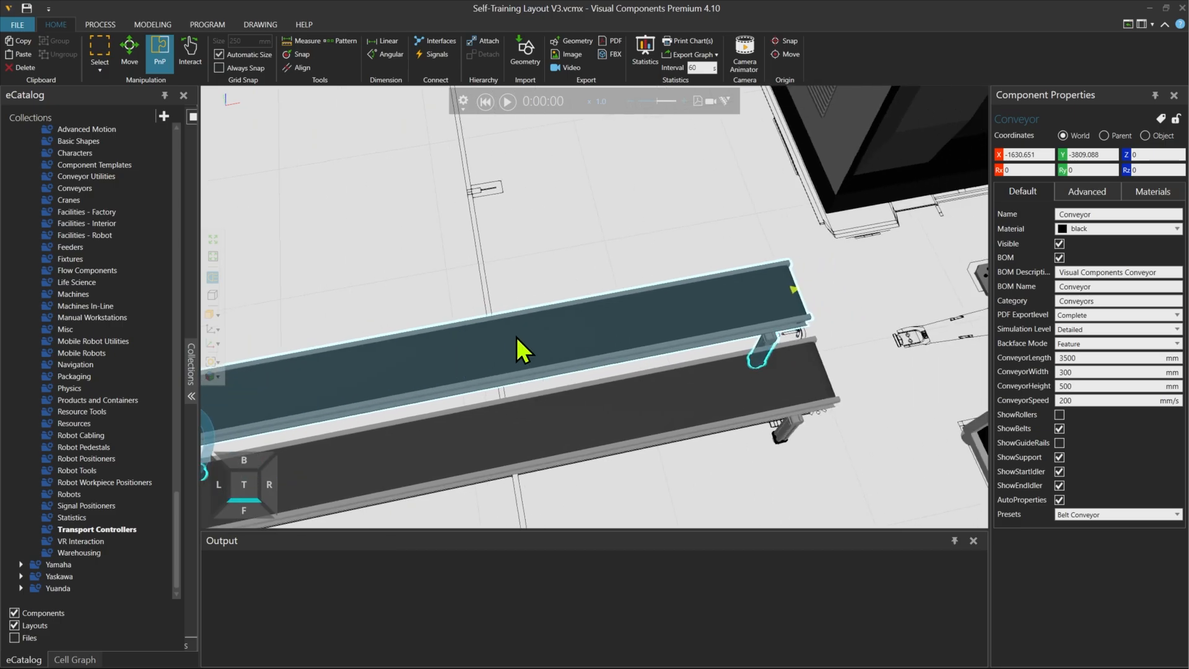
scroll(725, 296, down, 3)
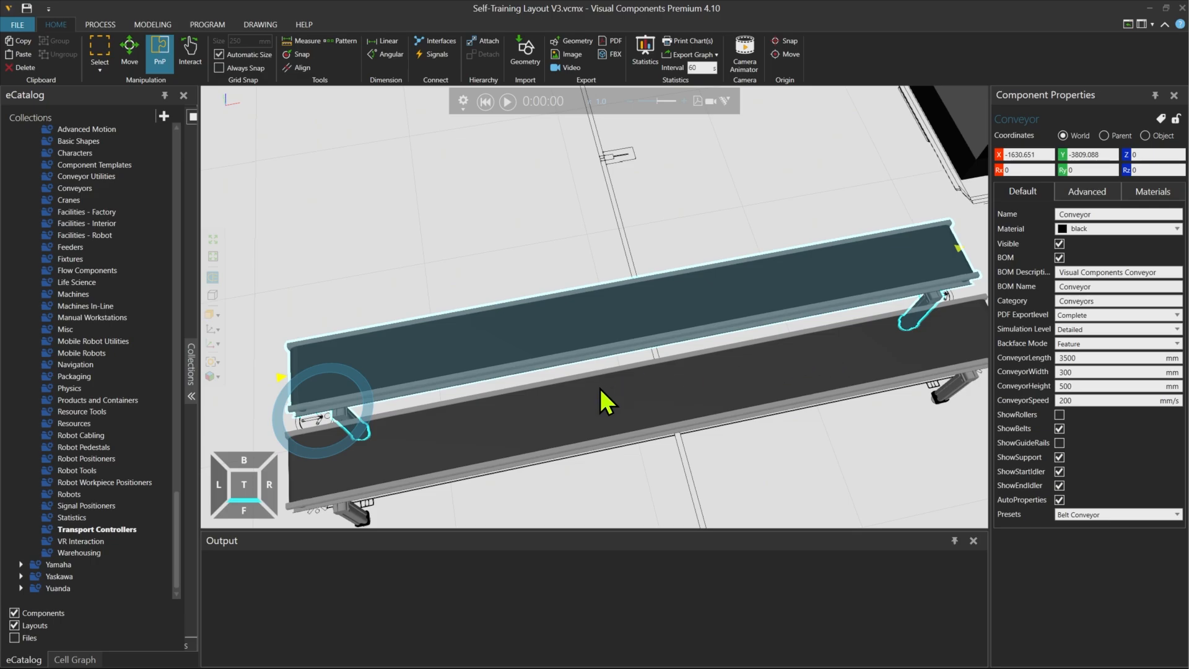
click(723, 382)
middle_drag(818, 451, 795, 387)
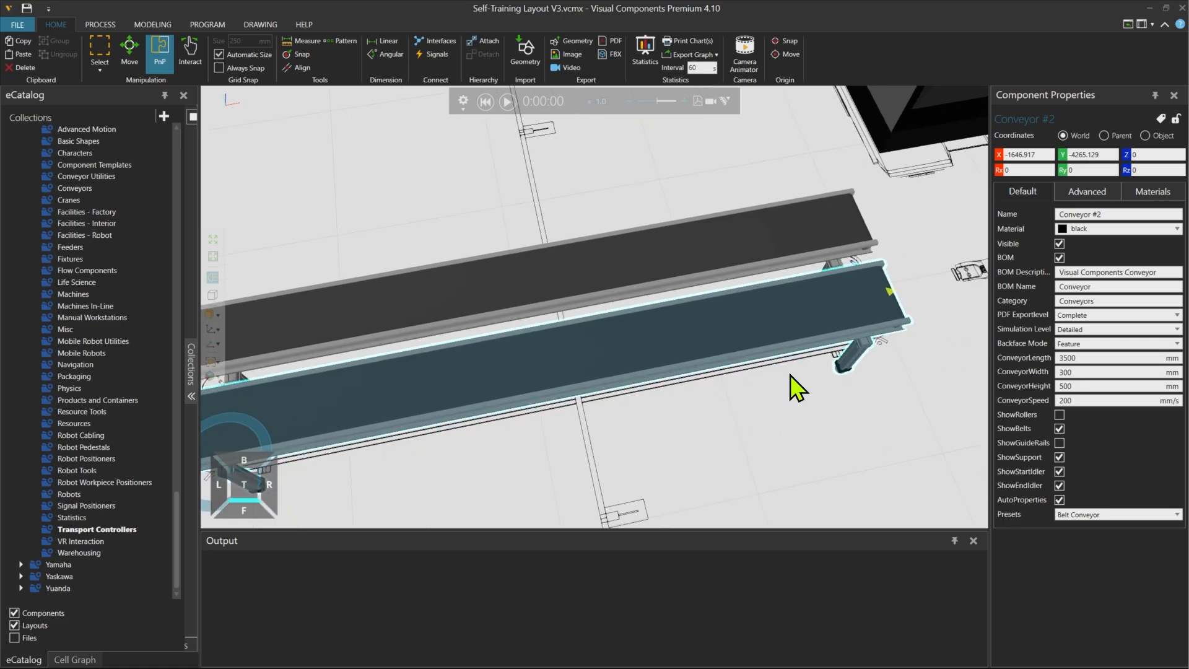
scroll(795, 387, down, 2)
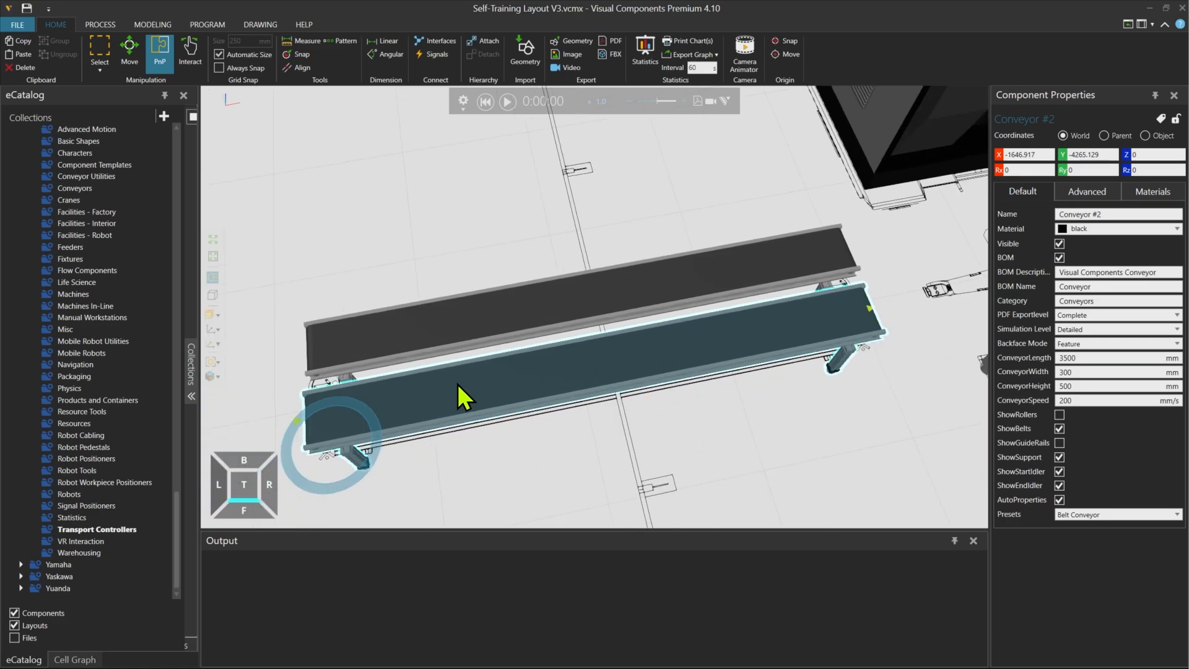
middle_drag(632, 472, 632, 406)
scroll(675, 423, down, 2)
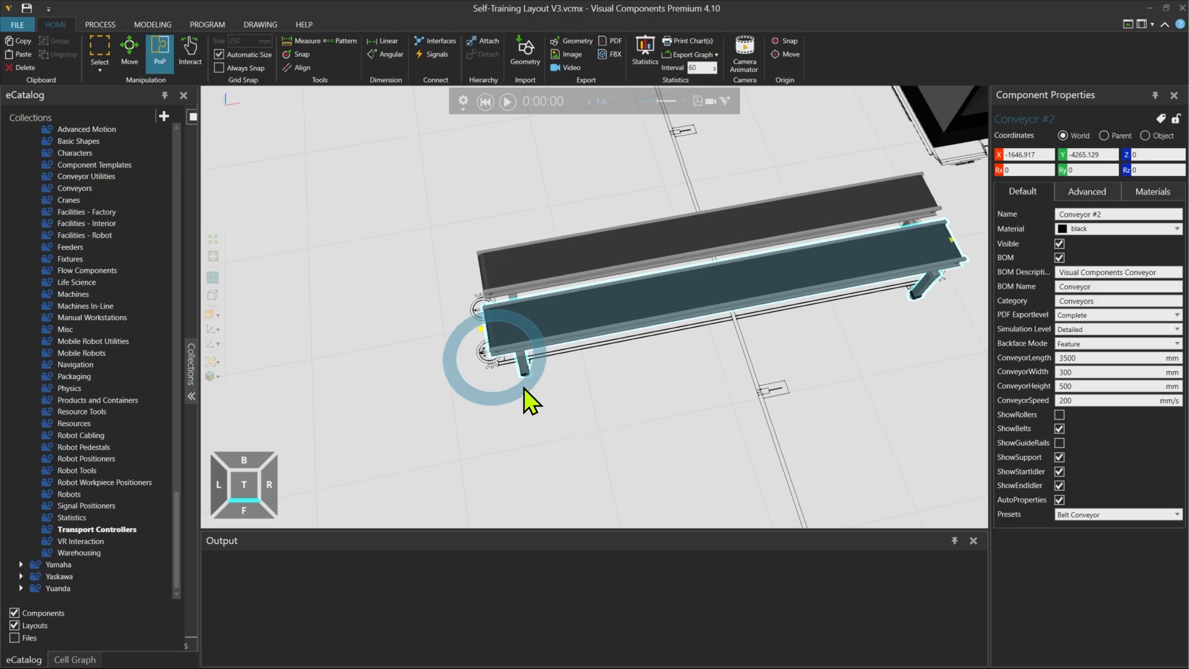
- Rotate the second Conveyor 180° about Z and realign it with its outline, with its origin at the end inside the fence
drag(522, 388, 449, 303)
drag(496, 362, 926, 262)
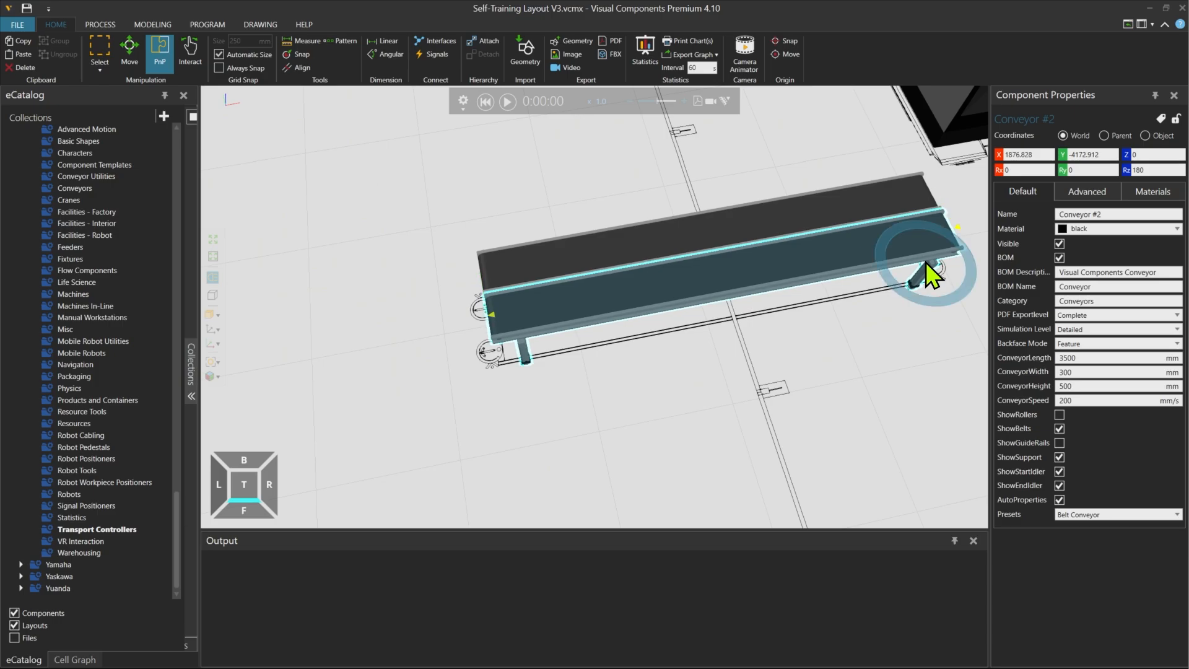
scroll(538, 391, down, 6)
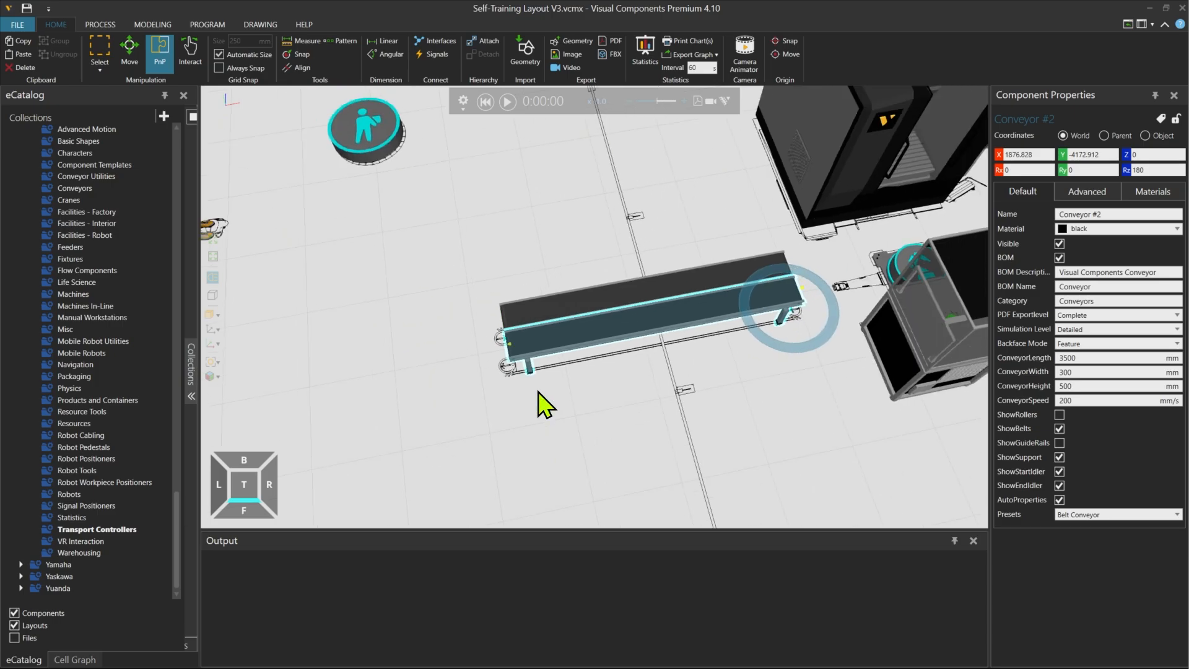
- Move the Generic Articulated Robot into the fenced area beside the Robot Transport Controller
scroll(538, 391, down, 2)
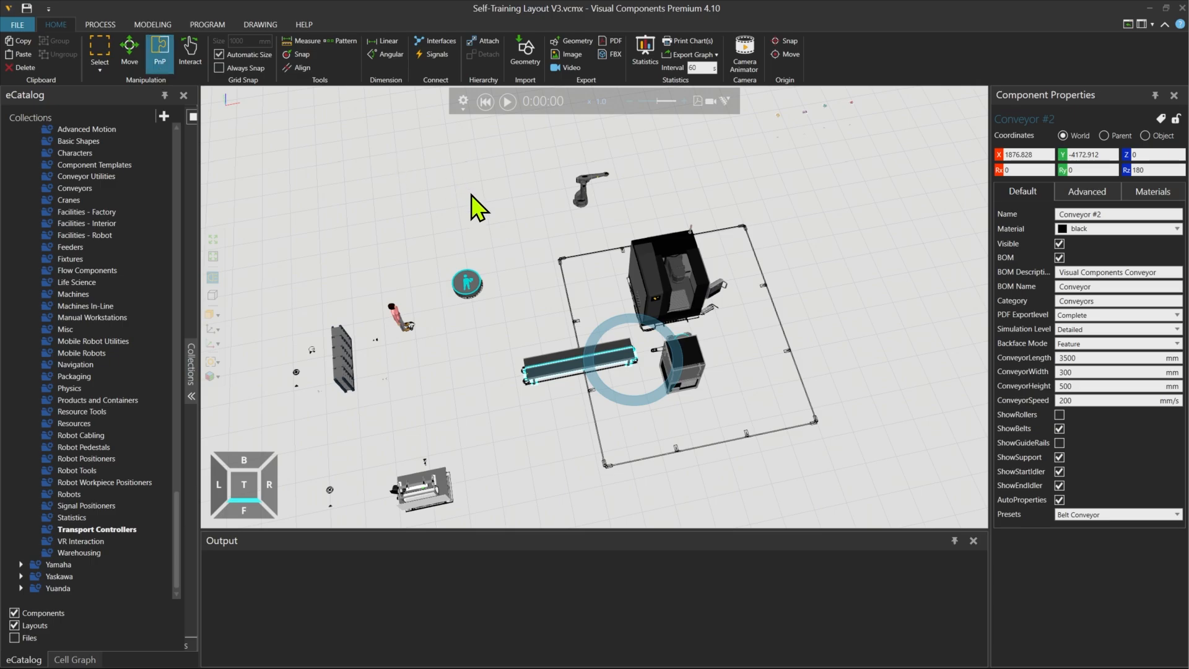
click(585, 206)
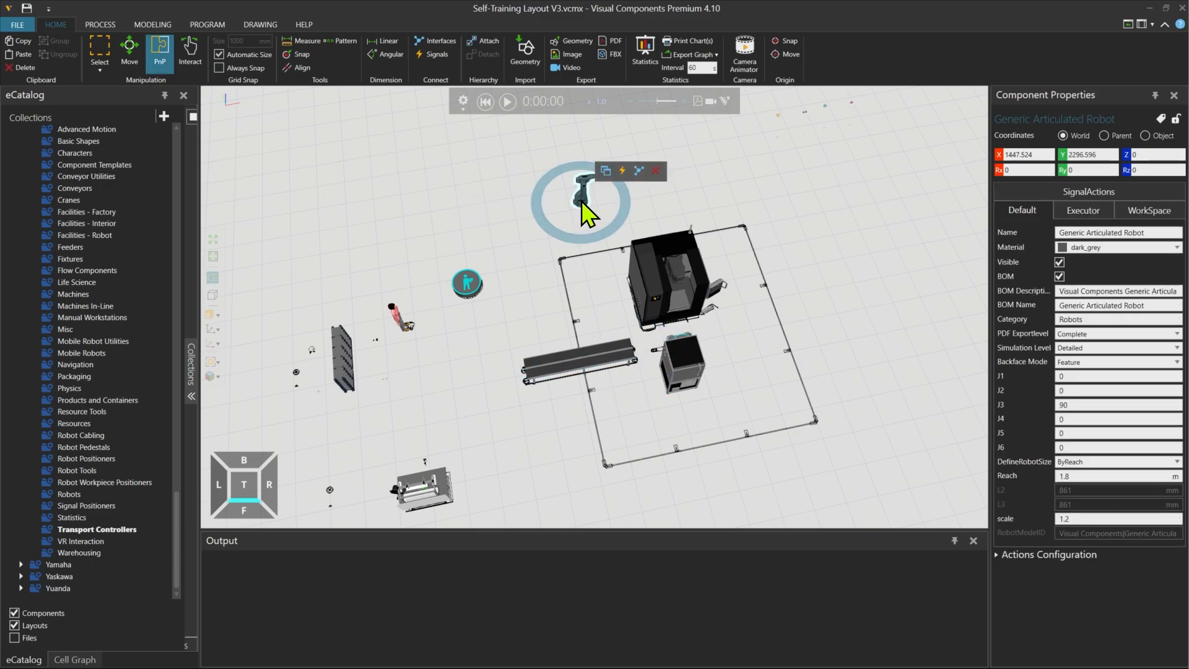
drag(582, 201, 709, 321)
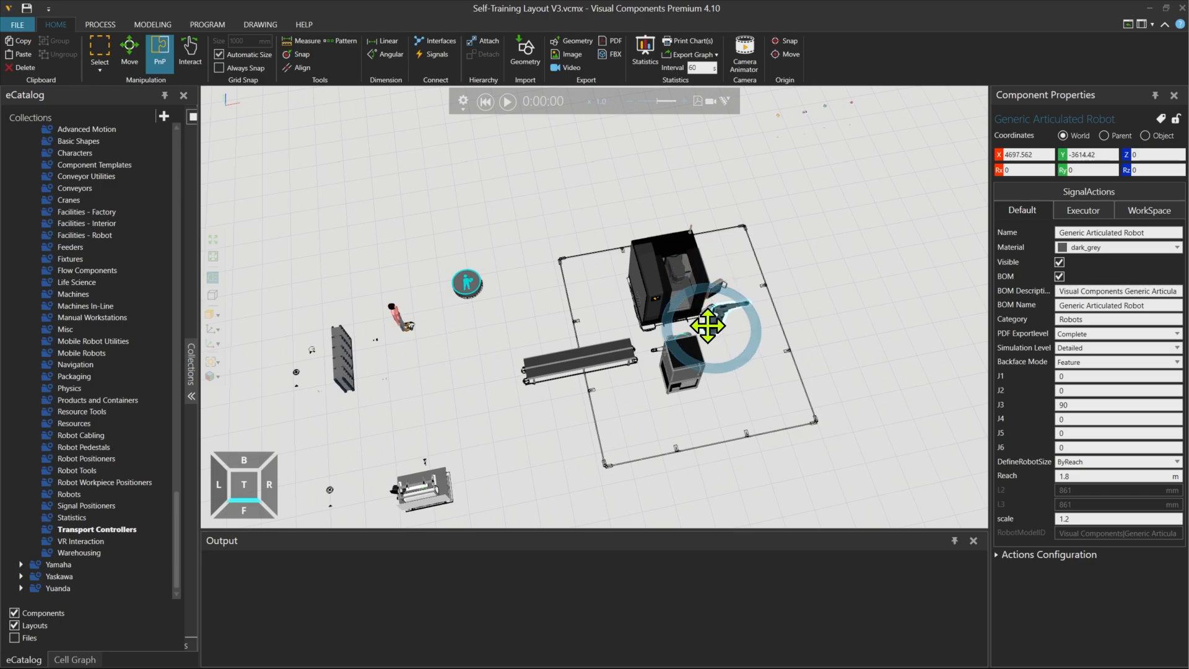
right_drag(709, 321, 651, 340)
scroll(670, 347, up, 4)
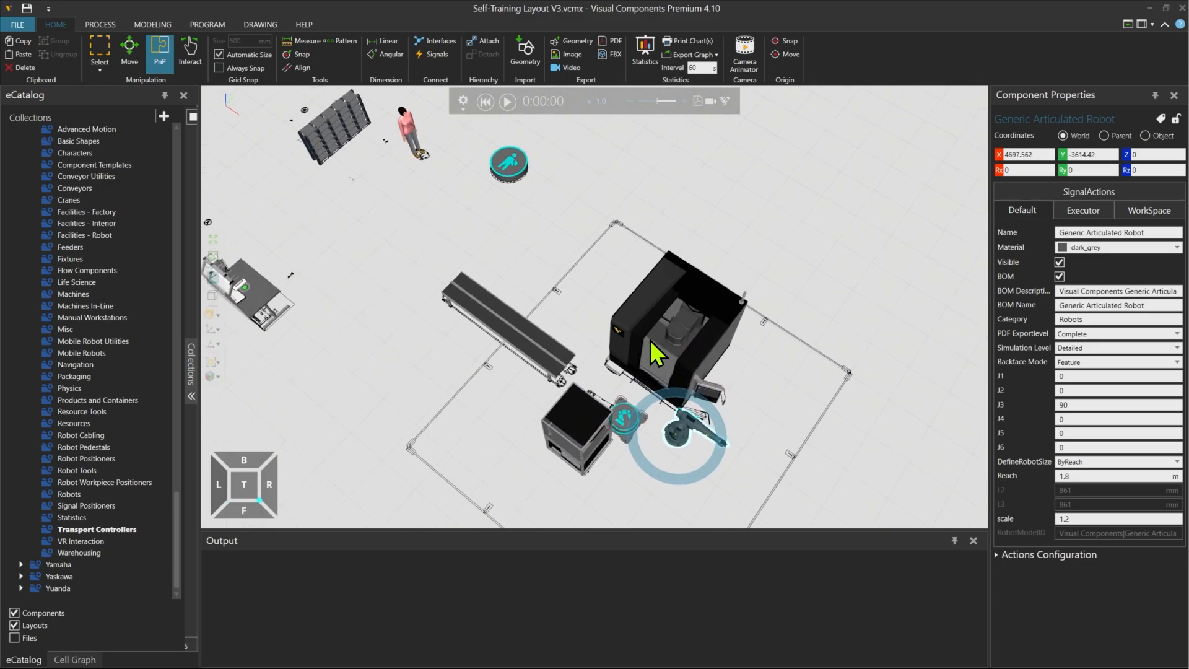
drag(675, 443, 669, 443)
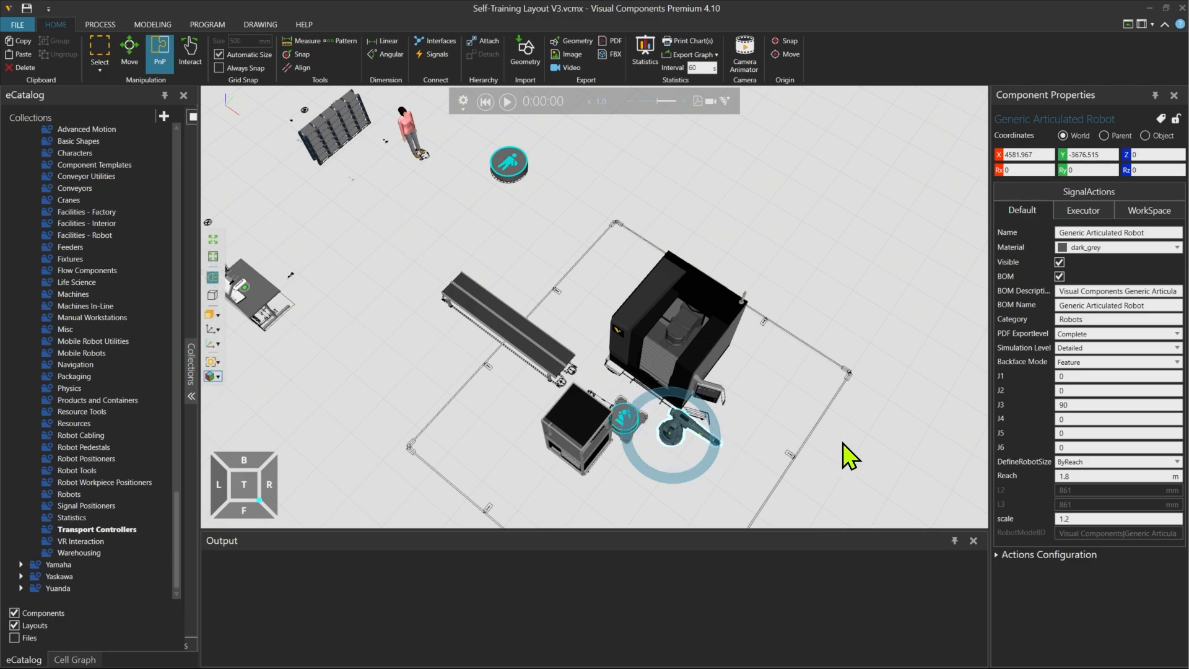
click(886, 474)
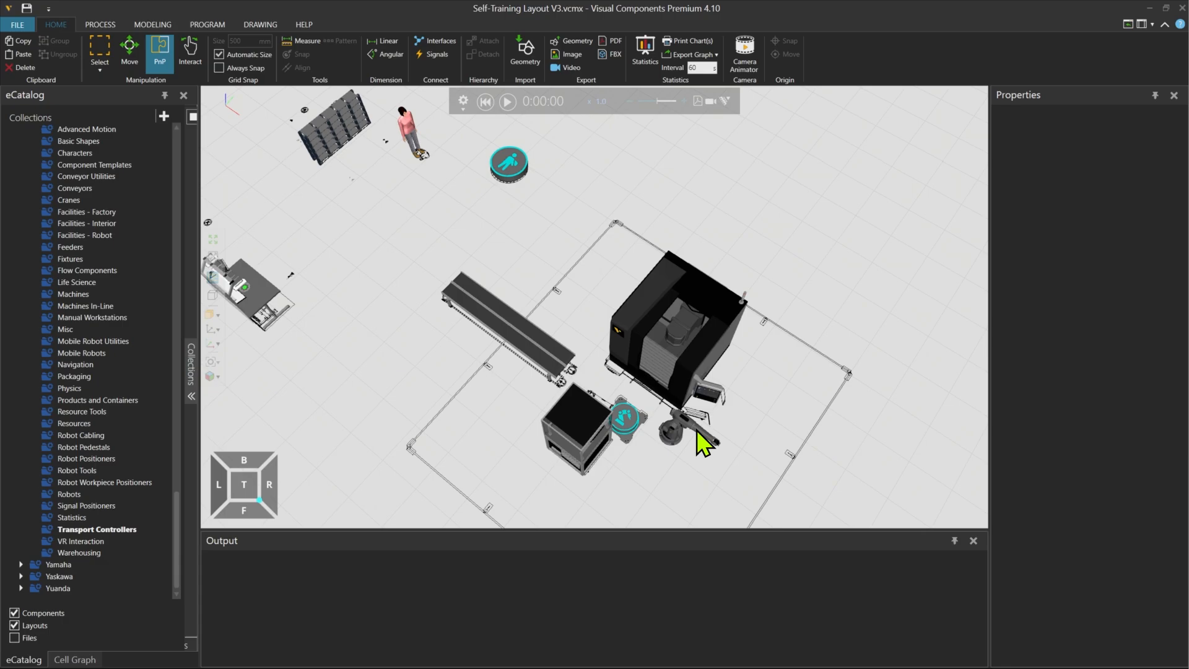
- Snap the Generic Articulated Robot onto the centre of the Robot Transport Controller's pedestal so they connect
scroll(678, 434, up, 6)
scroll(619, 434, up, 5)
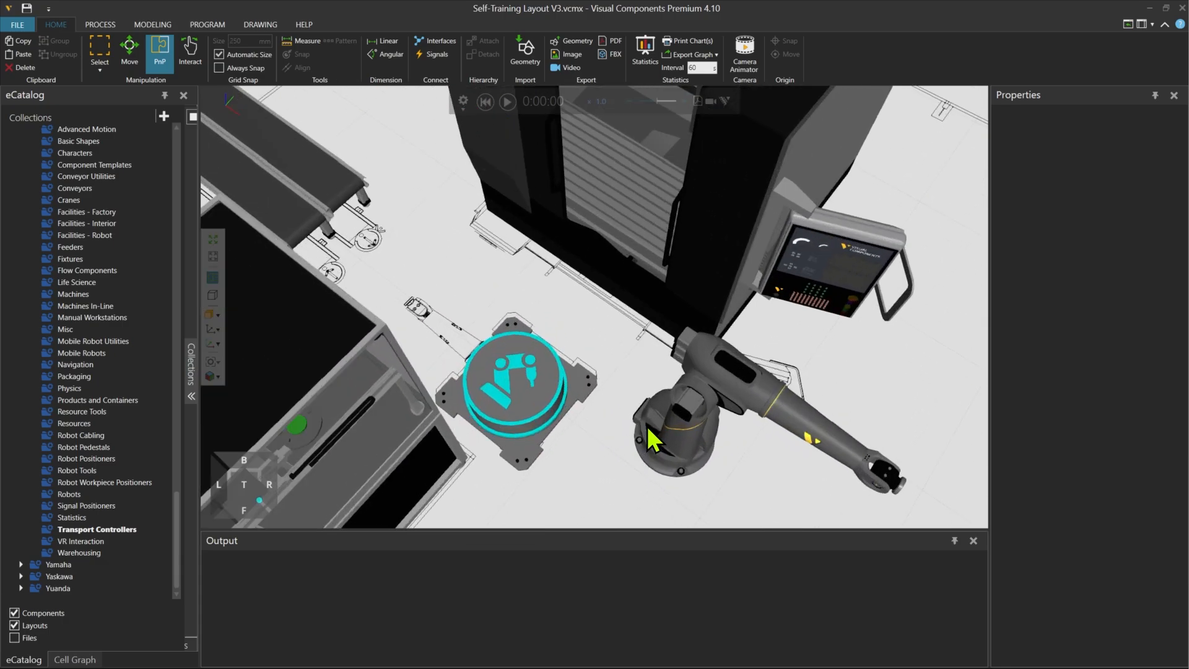
click(697, 412)
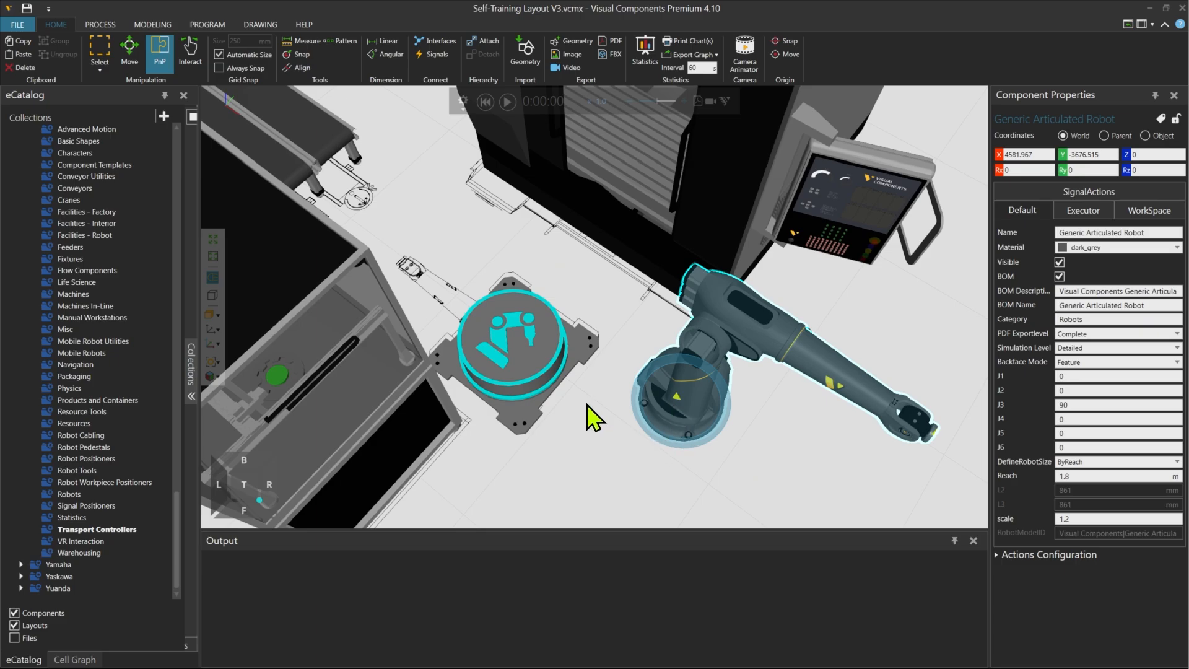
scroll(707, 412, up, 5)
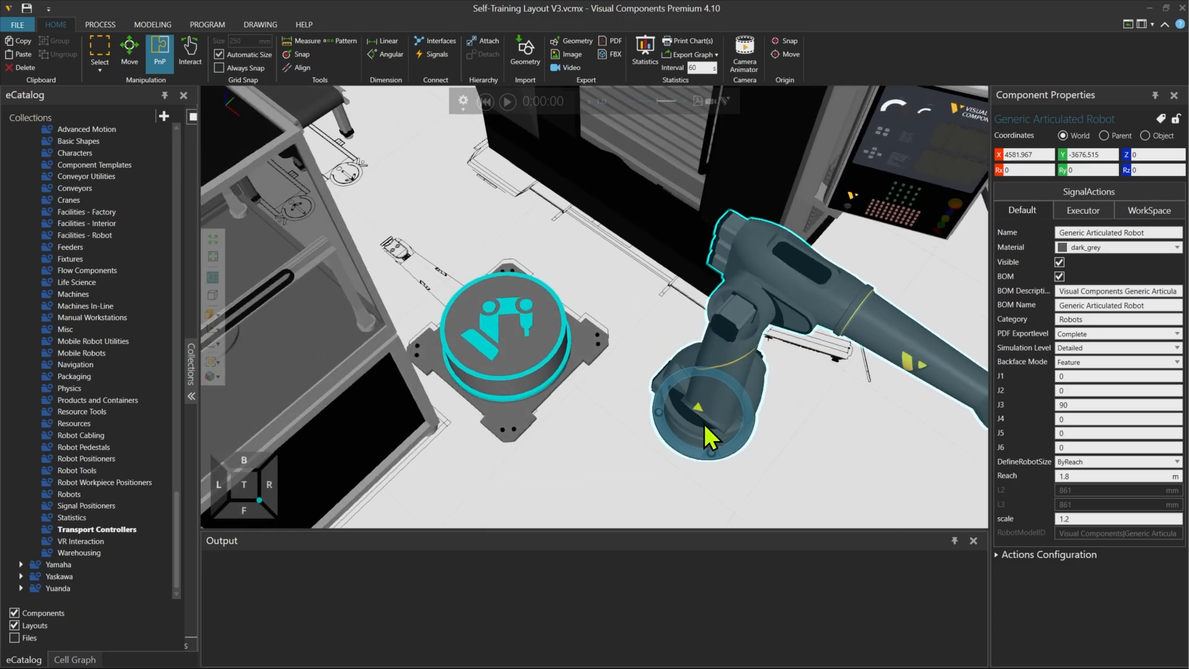
drag(704, 424, 524, 349)
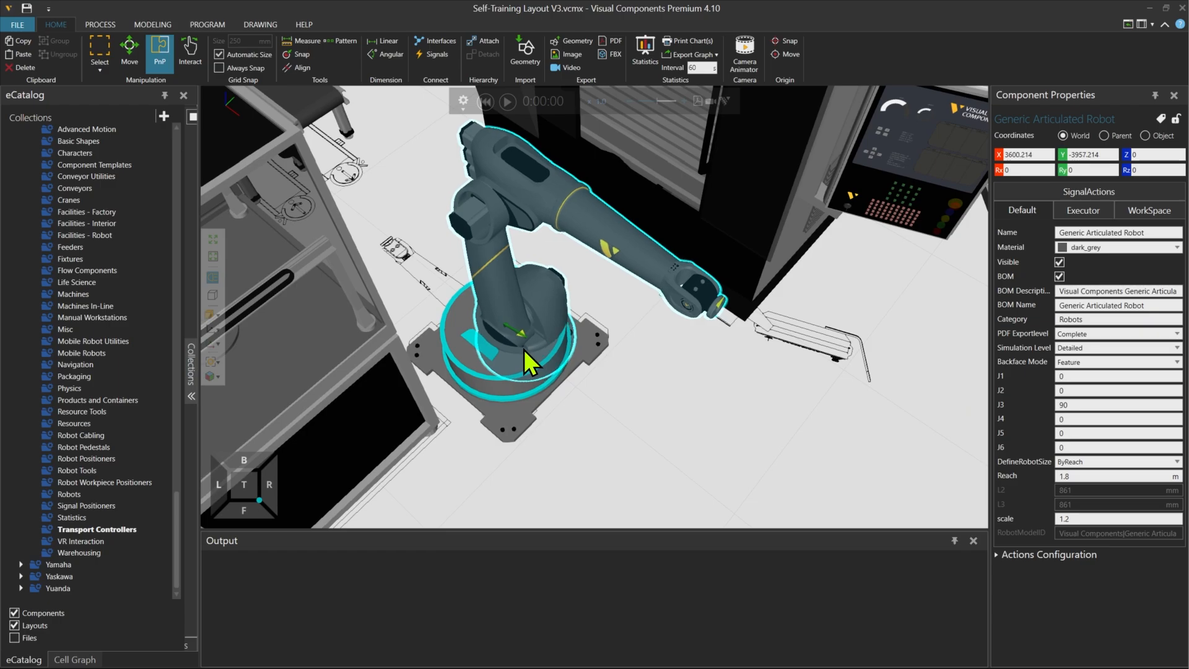
drag(525, 350, 511, 343)
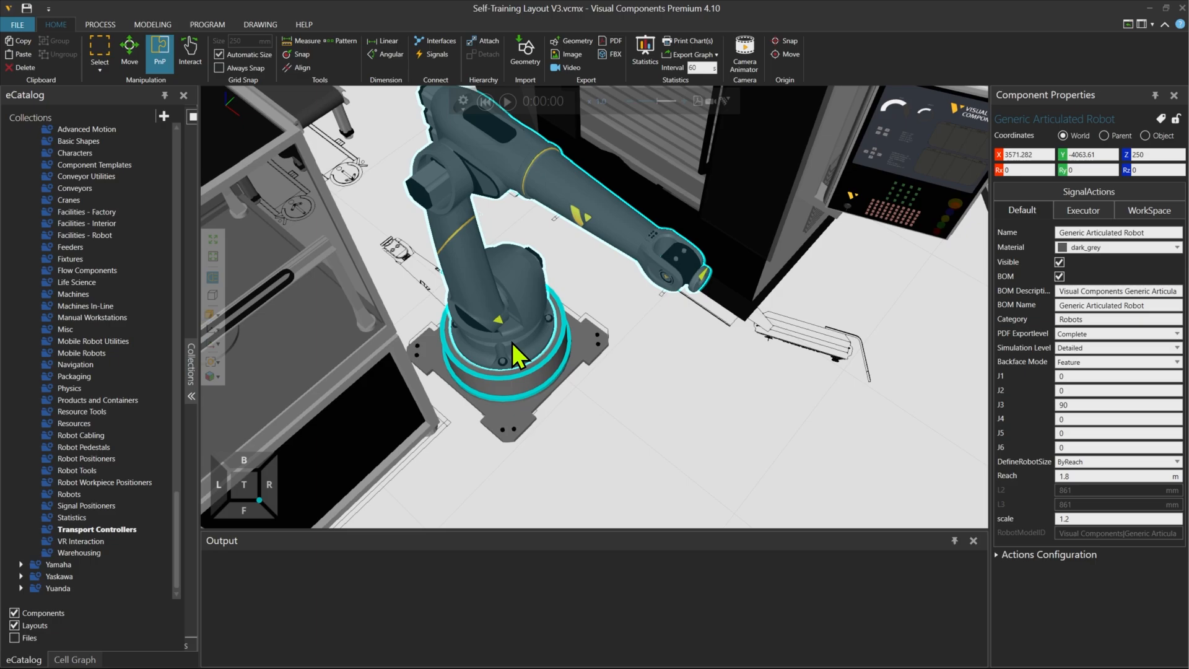
drag(511, 343, 511, 343)
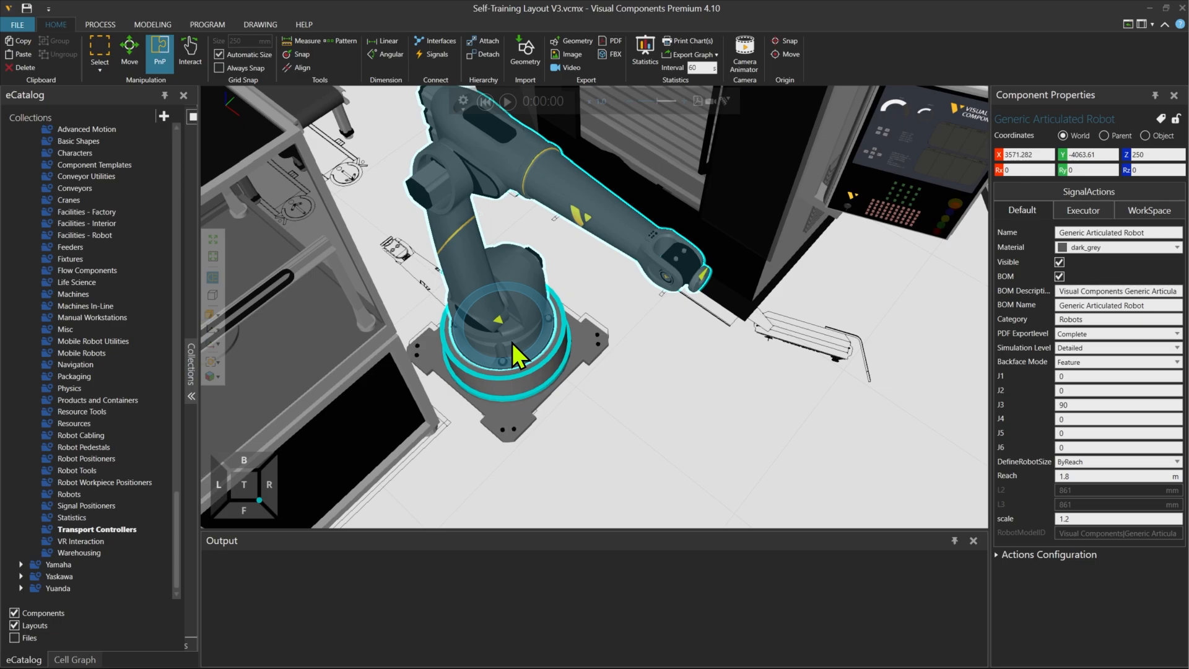
click(514, 403)
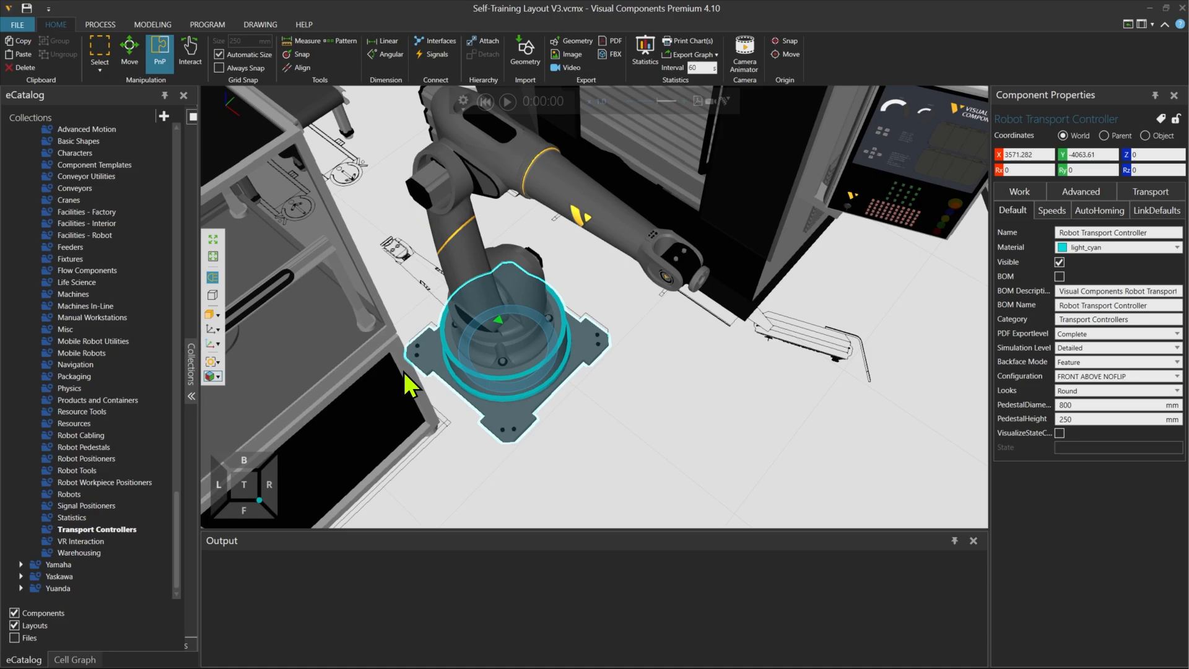
click(582, 420)
- Show the list of layout components and move Lathe Comp 1 next to the Warehouse Shelf
scroll(583, 421, down, 10)
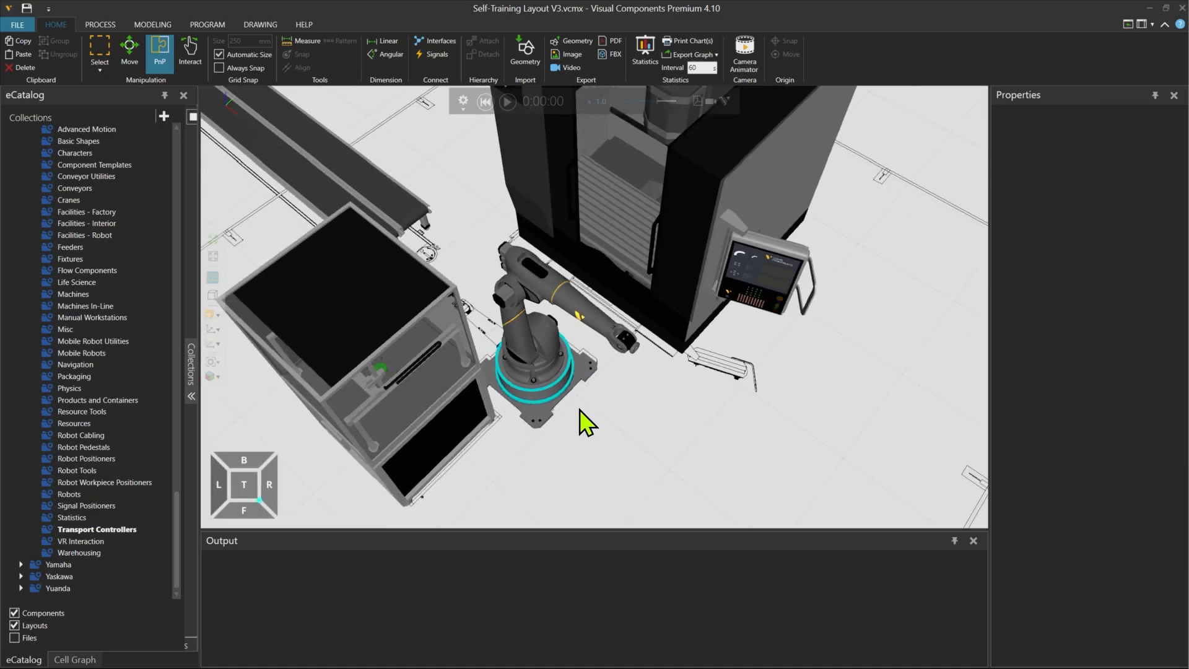
right_drag(581, 412, 600, 399)
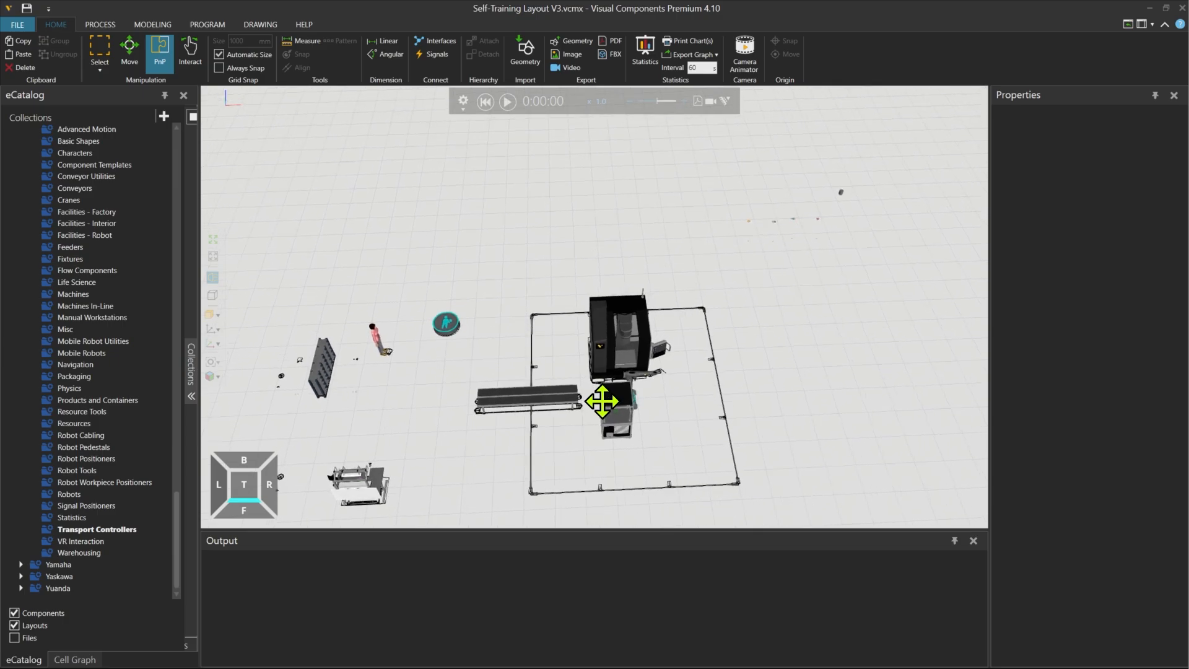
click(843, 193)
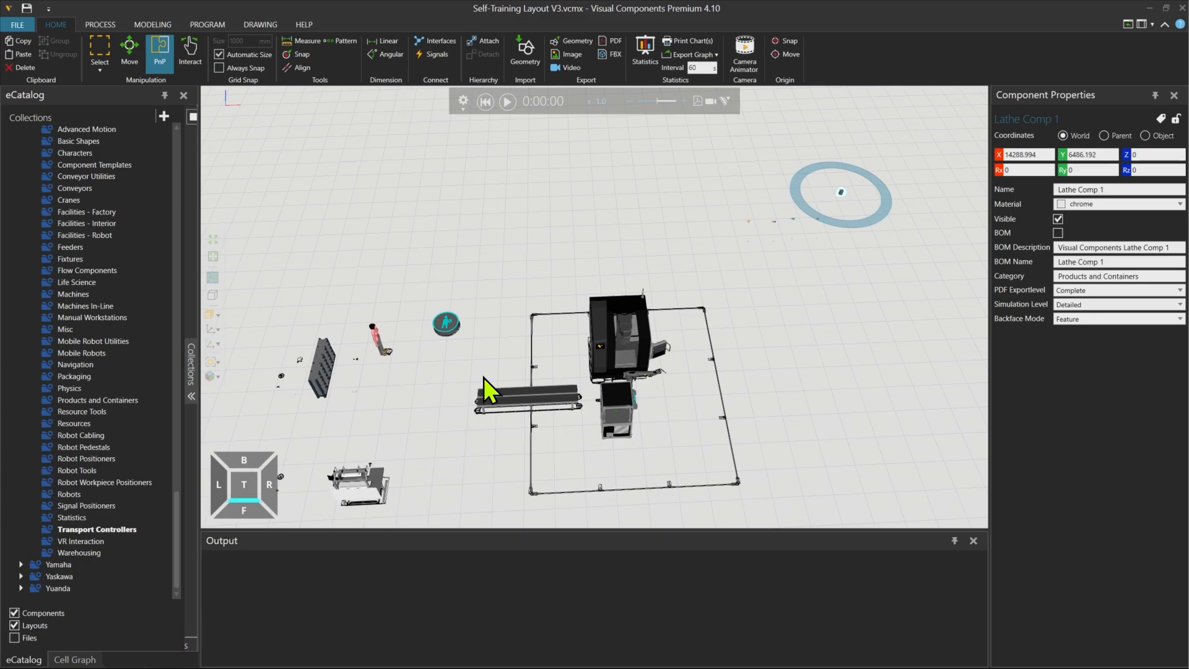
click(75, 660)
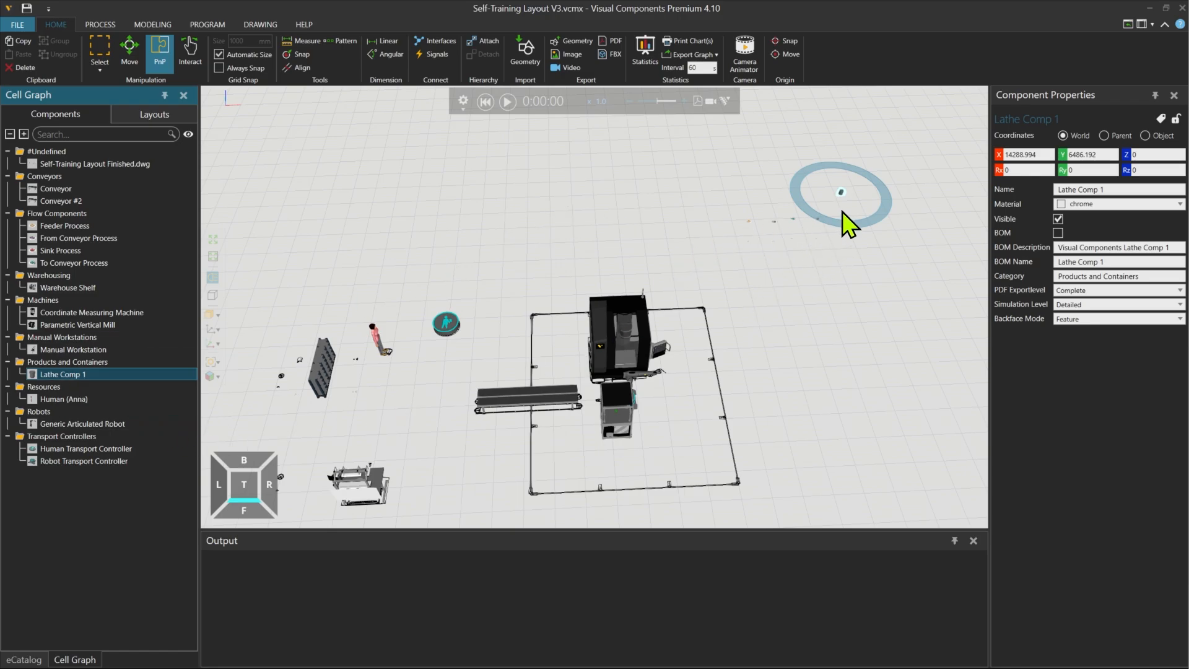
drag(857, 199, 313, 367)
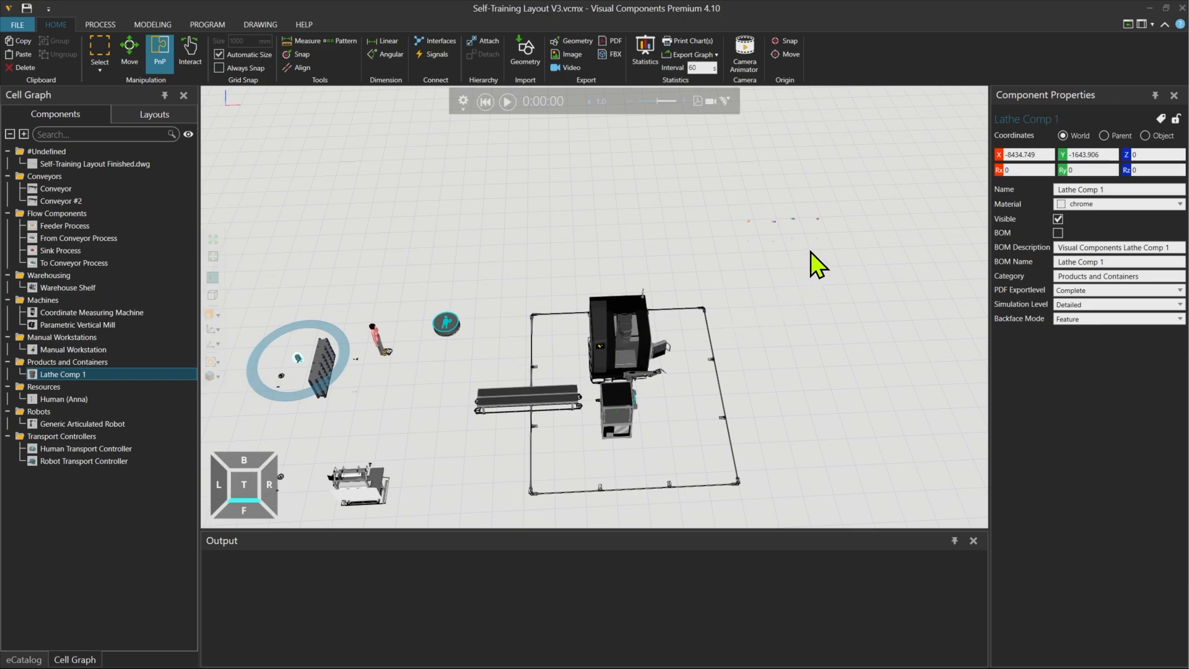
- Inspect the Feeder, From Conveyor, To Conveyor and Sink Process components and their properties one by one
middle_drag(815, 249, 638, 309)
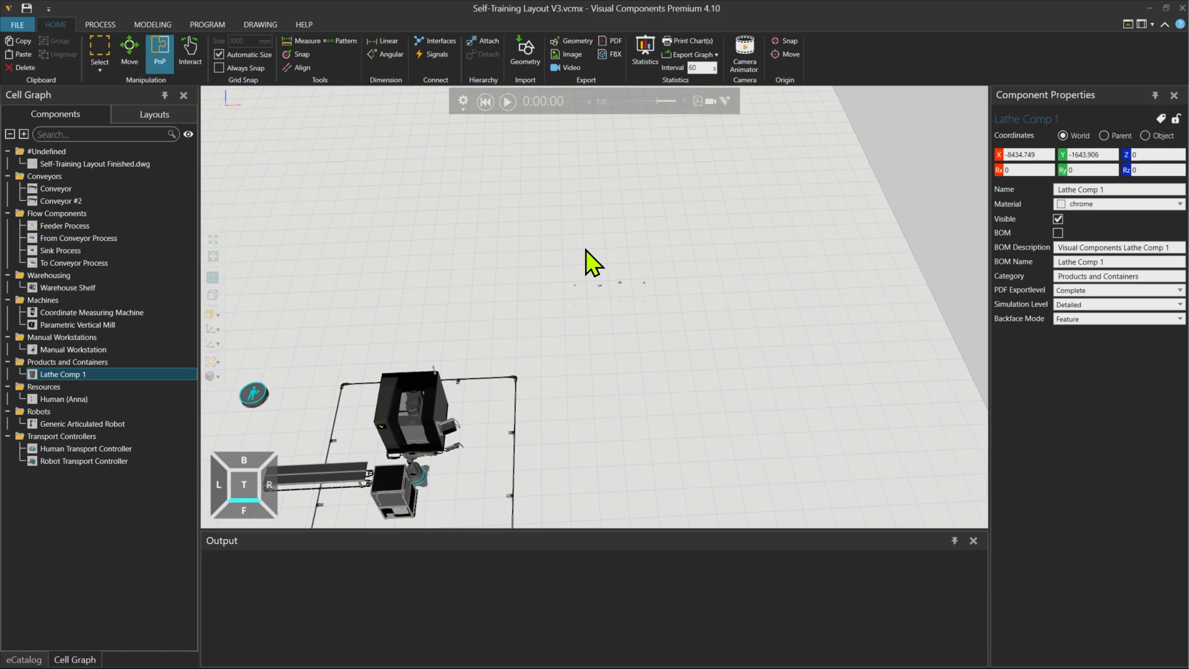
scroll(594, 253, up, 3)
scroll(607, 310, up, 5)
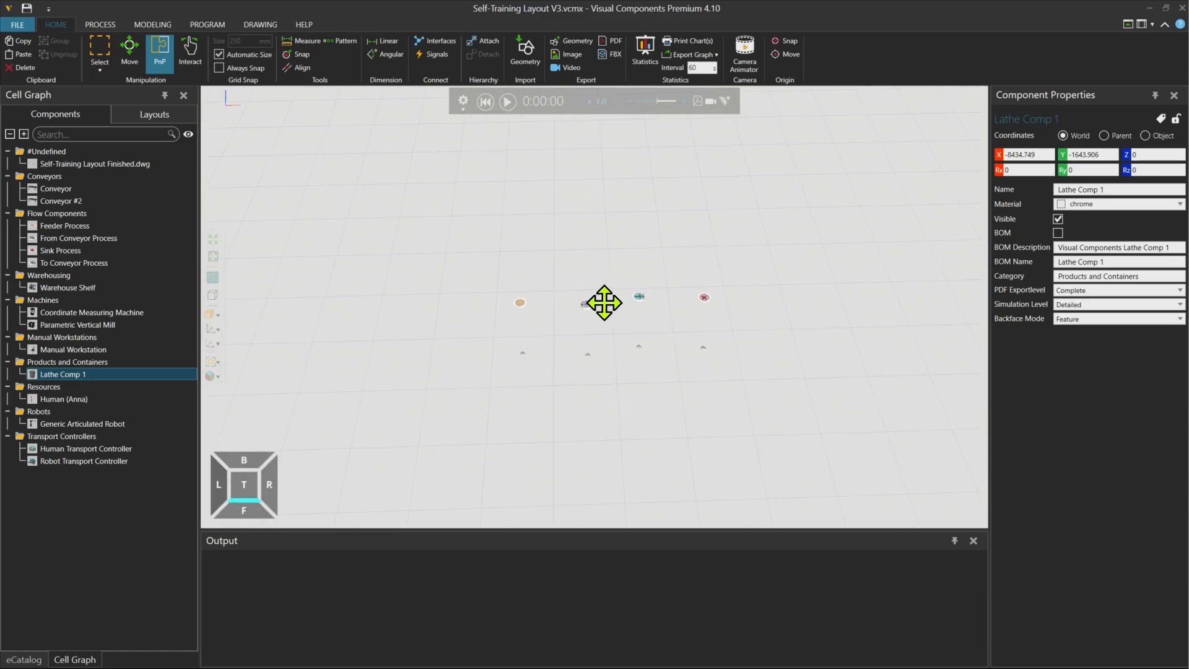
scroll(618, 316, up, 2)
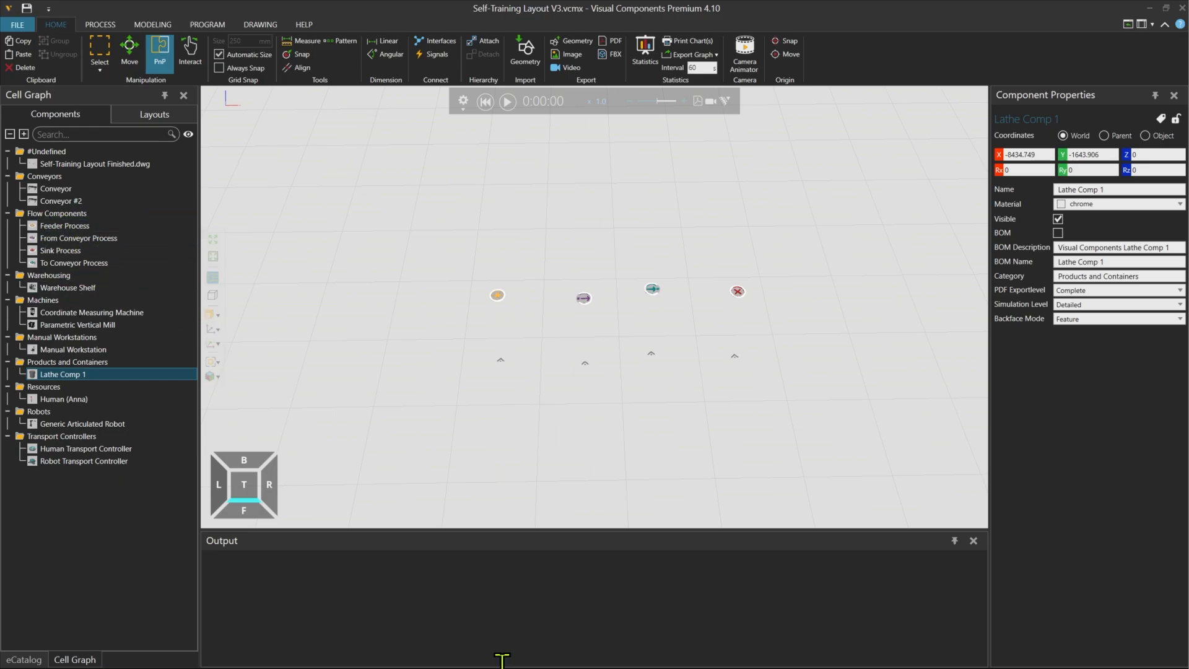
click(497, 301)
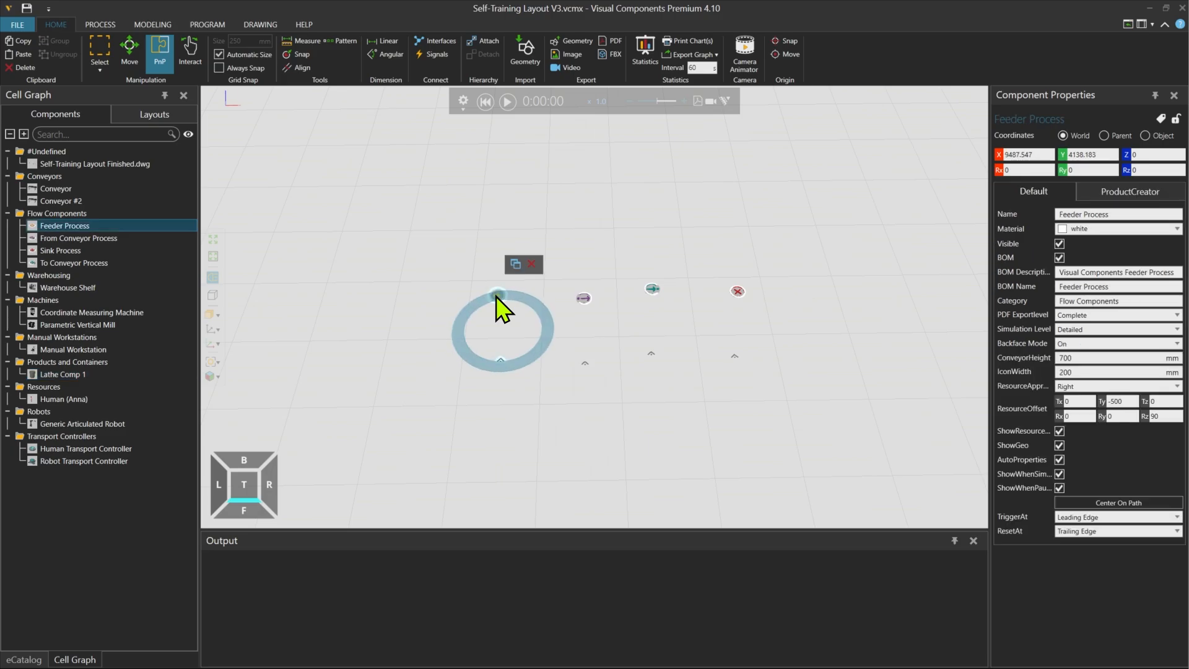
click(417, 411)
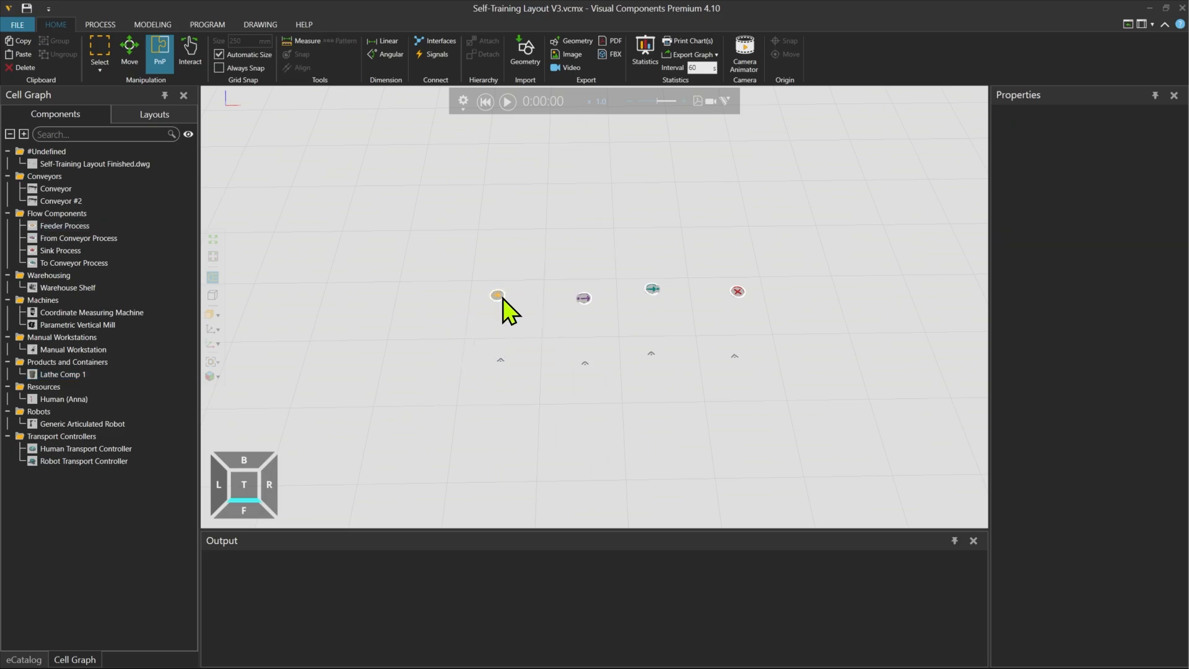
click(499, 297)
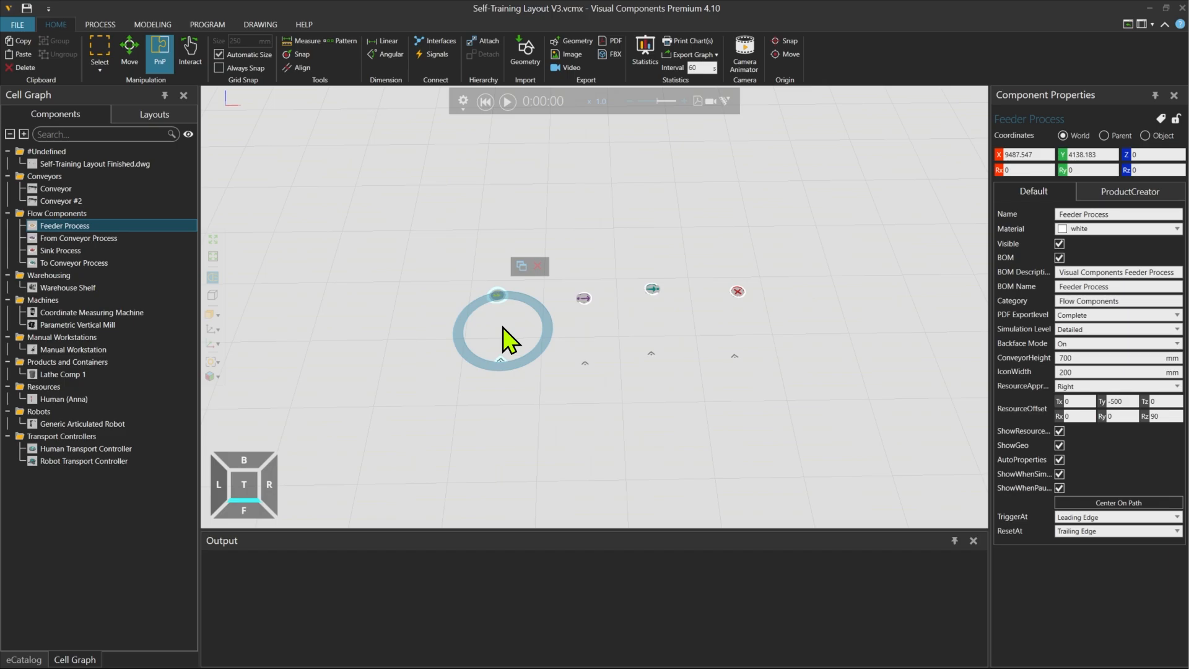
click(588, 299)
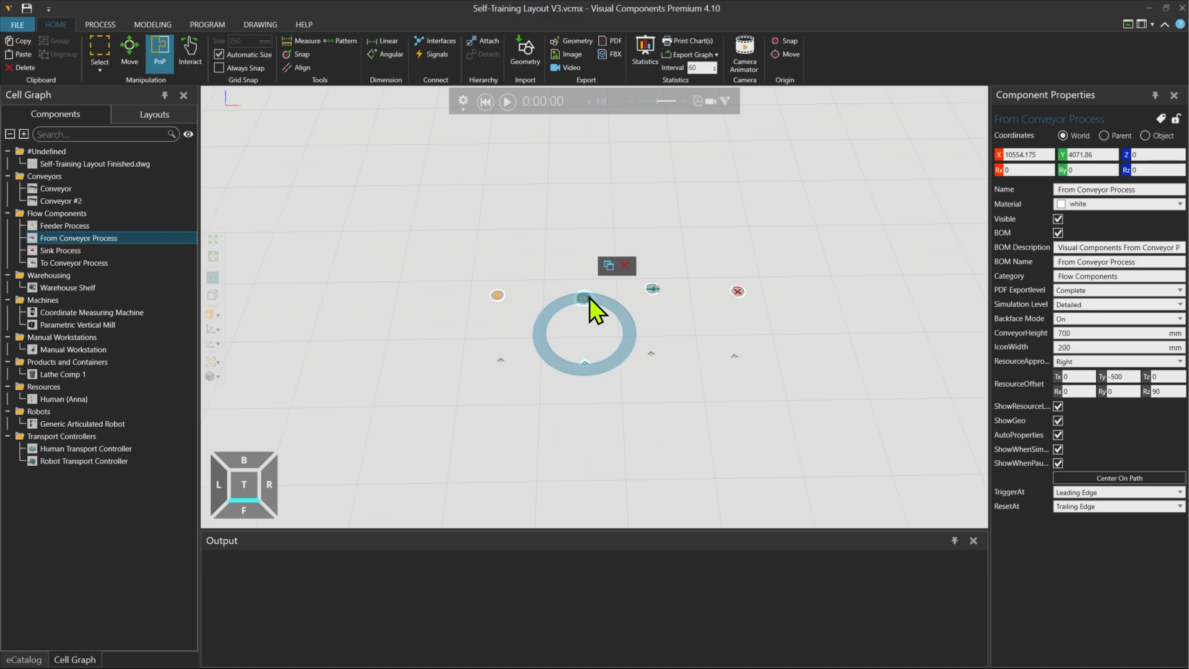
click(653, 288)
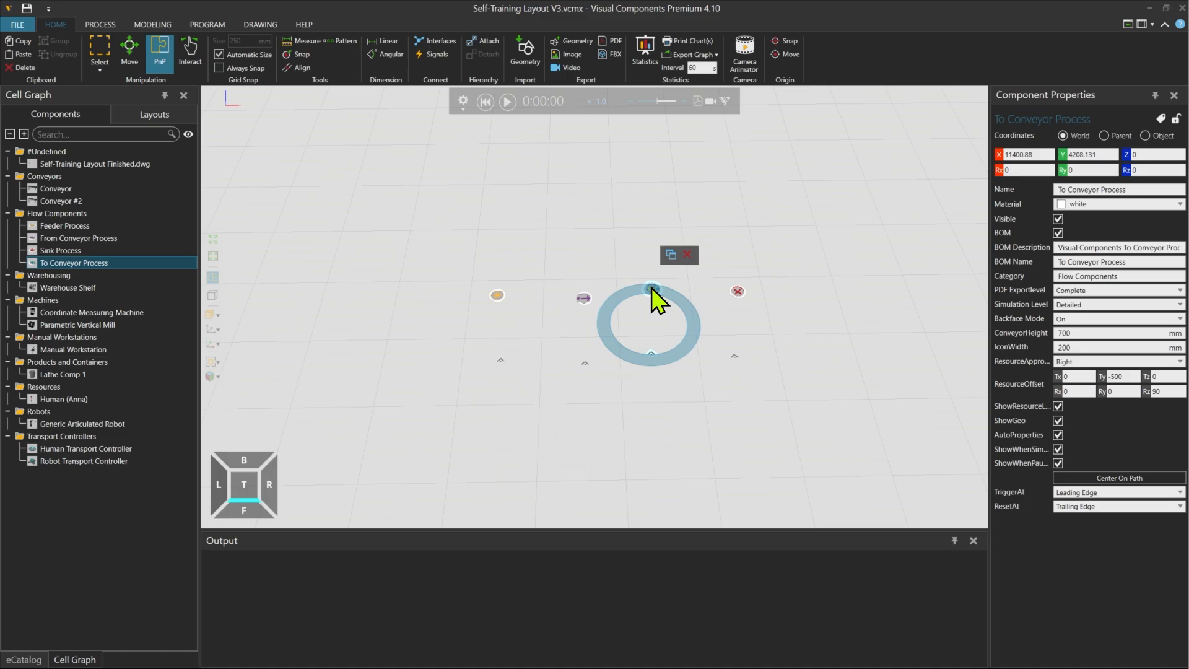
click(736, 291)
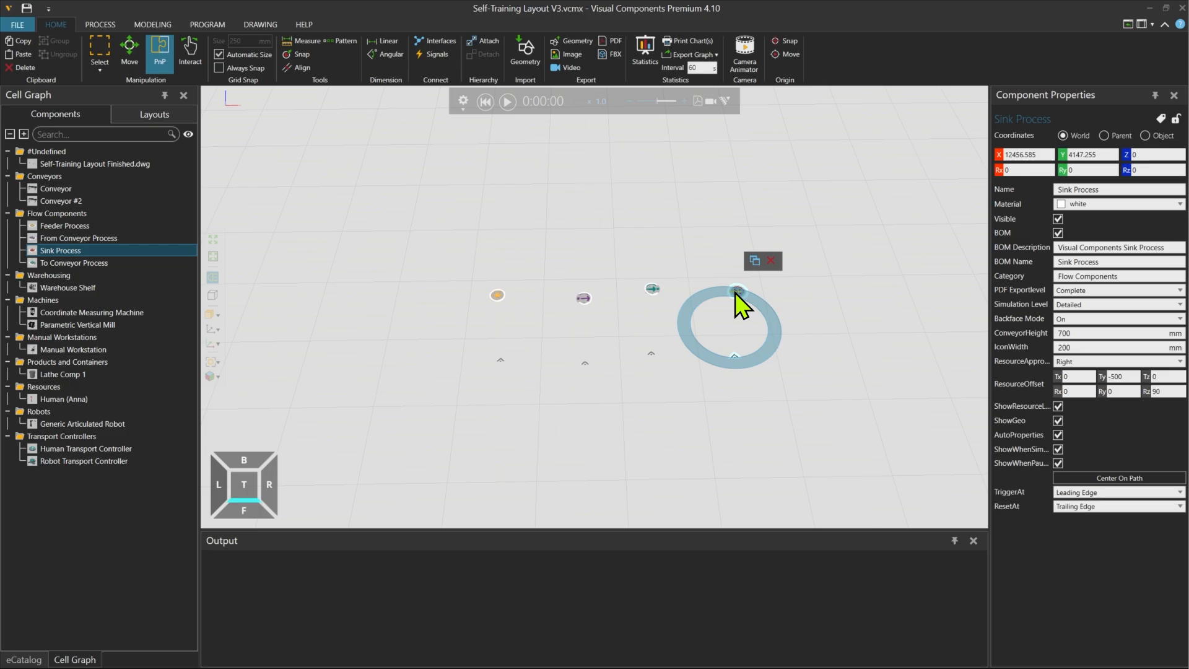
- Move the Feeder Process to the area beside the Warehouse Shelf, close to Lathe Comp 1
click(499, 297)
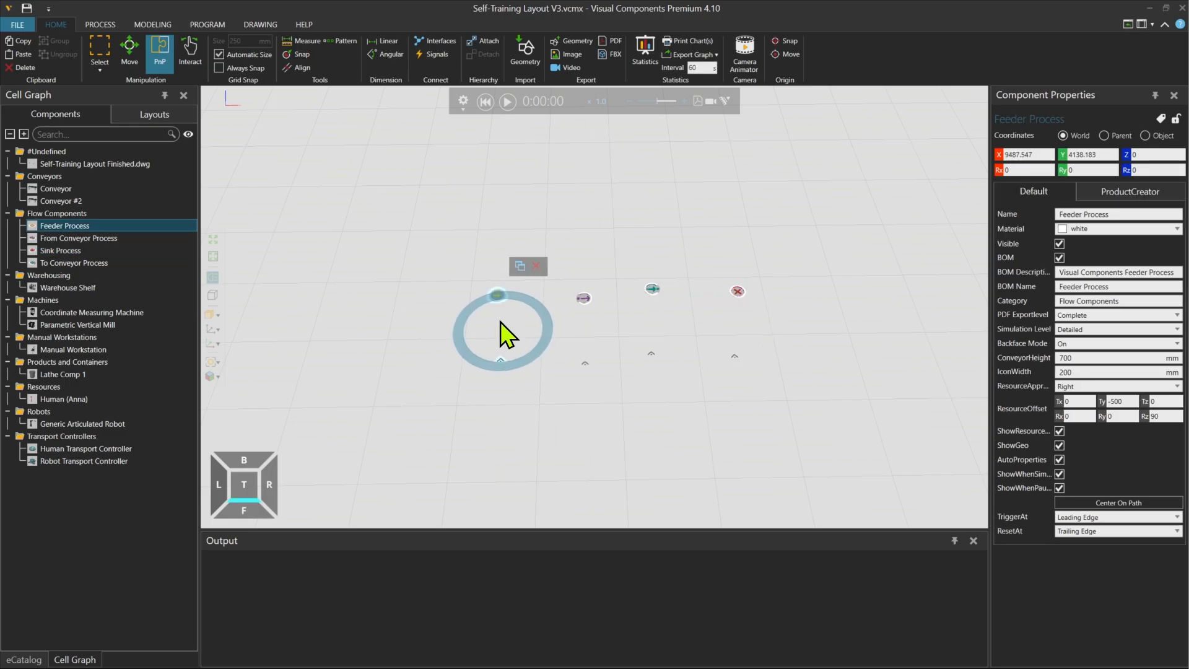
scroll(501, 321, down, 2)
scroll(589, 380, down, 2)
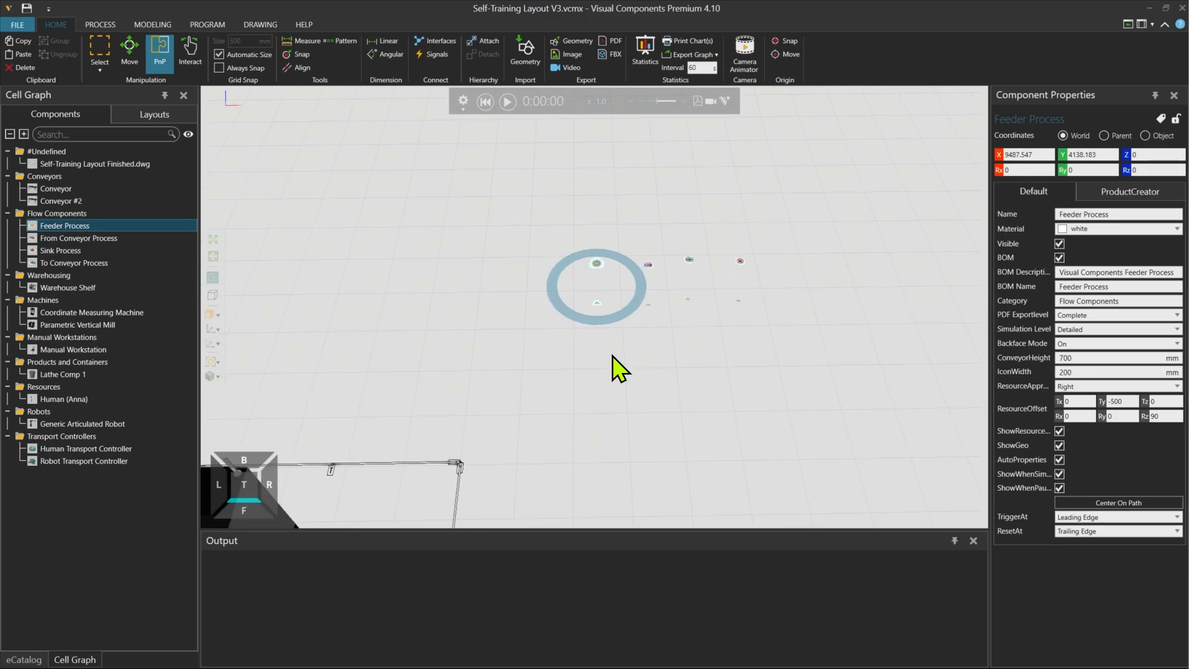
scroll(623, 381, down, 2)
scroll(621, 390, down, 3)
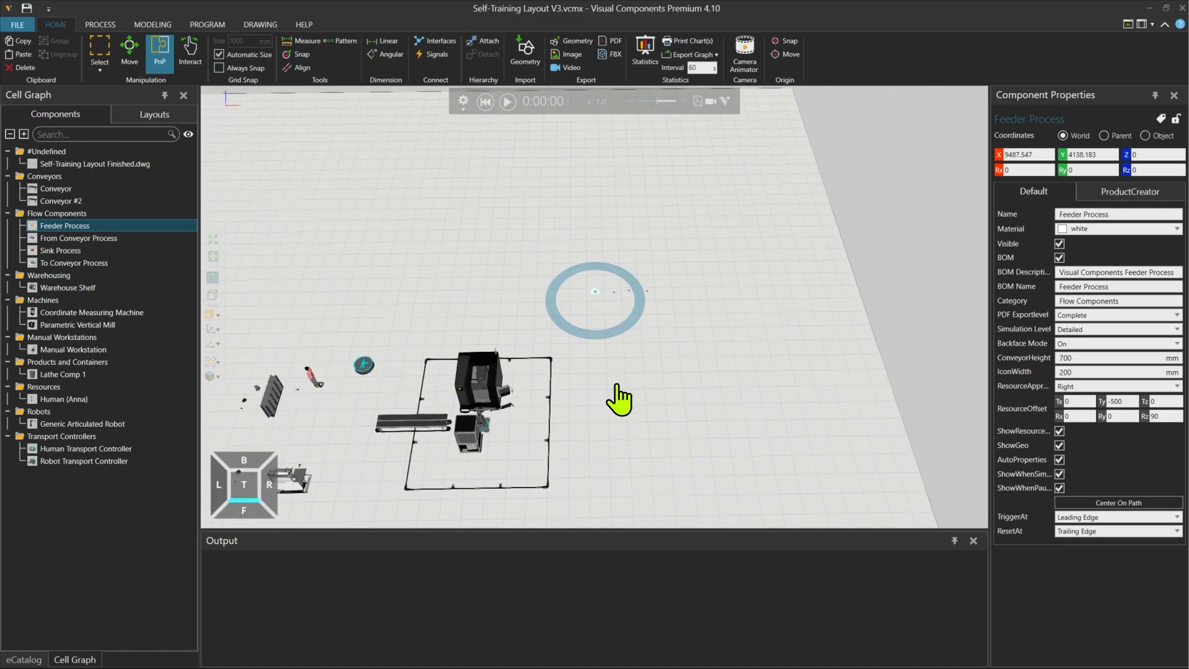
drag(633, 293, 280, 389)
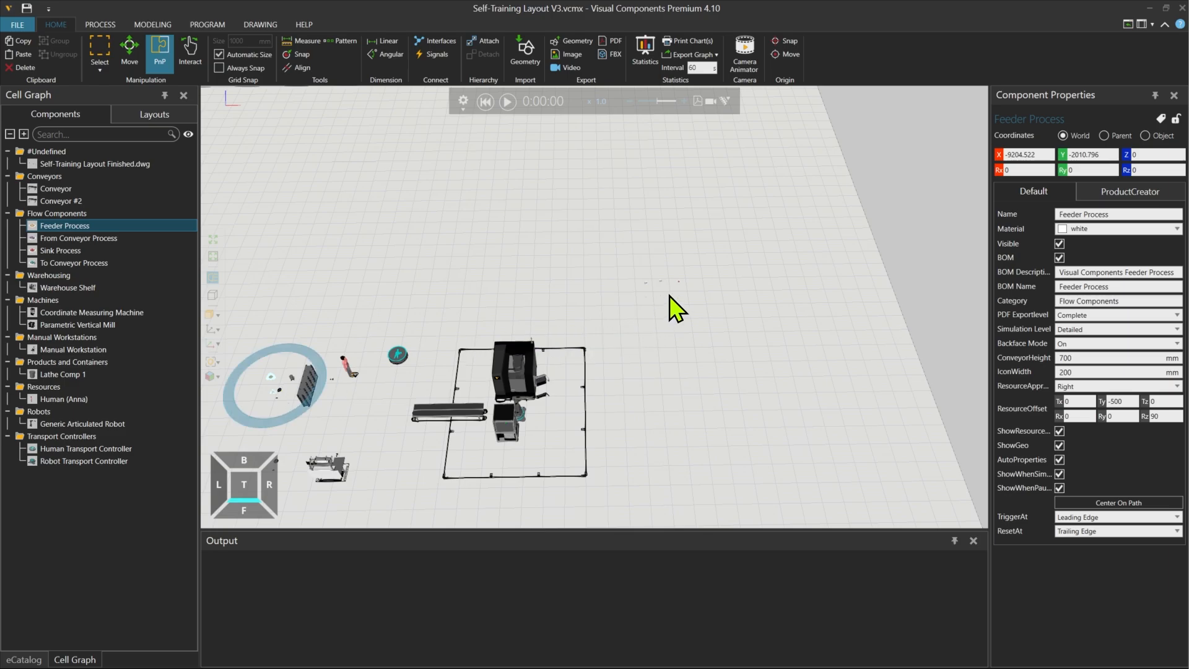
- Move the Sink Process to the free floor beside the Manual Workstation, at about X -8085, Y -5948
scroll(680, 283, up, 8)
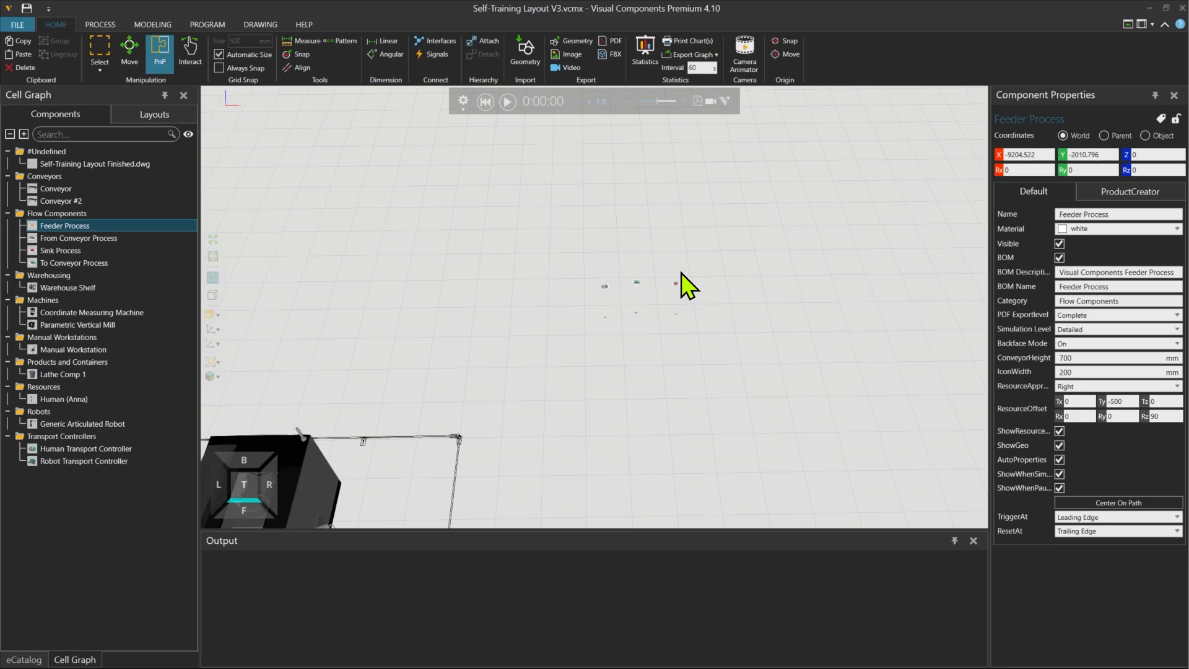
click(671, 287)
scroll(668, 291, up, 3)
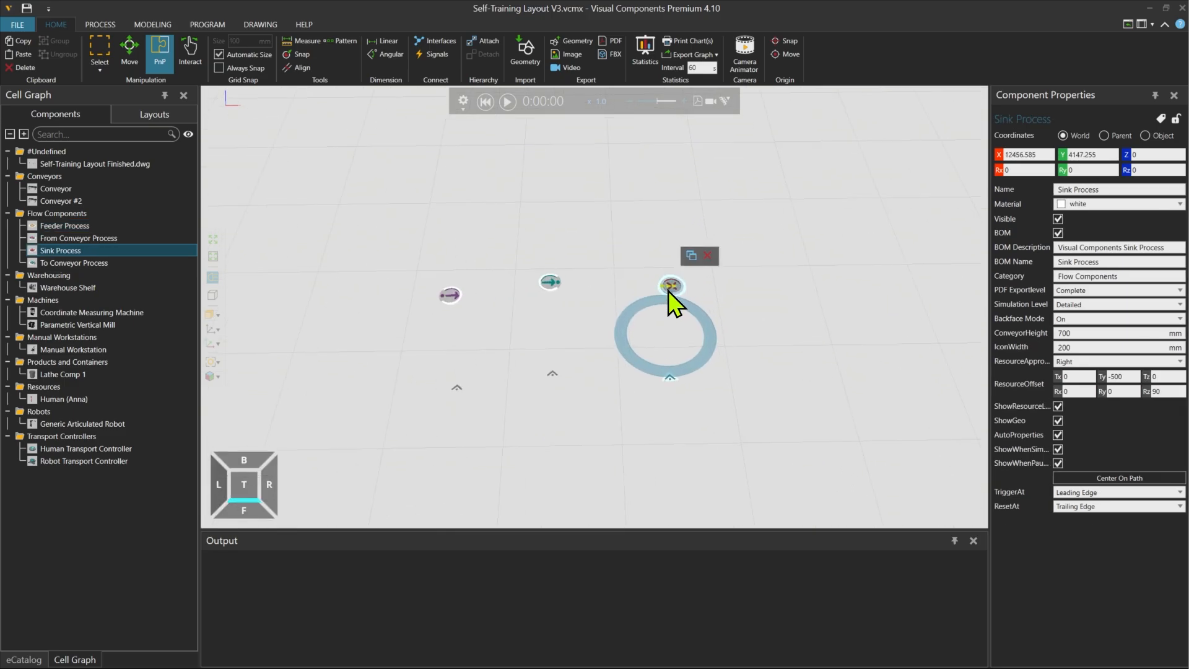
scroll(673, 288, down, 2)
scroll(674, 291, down, 8)
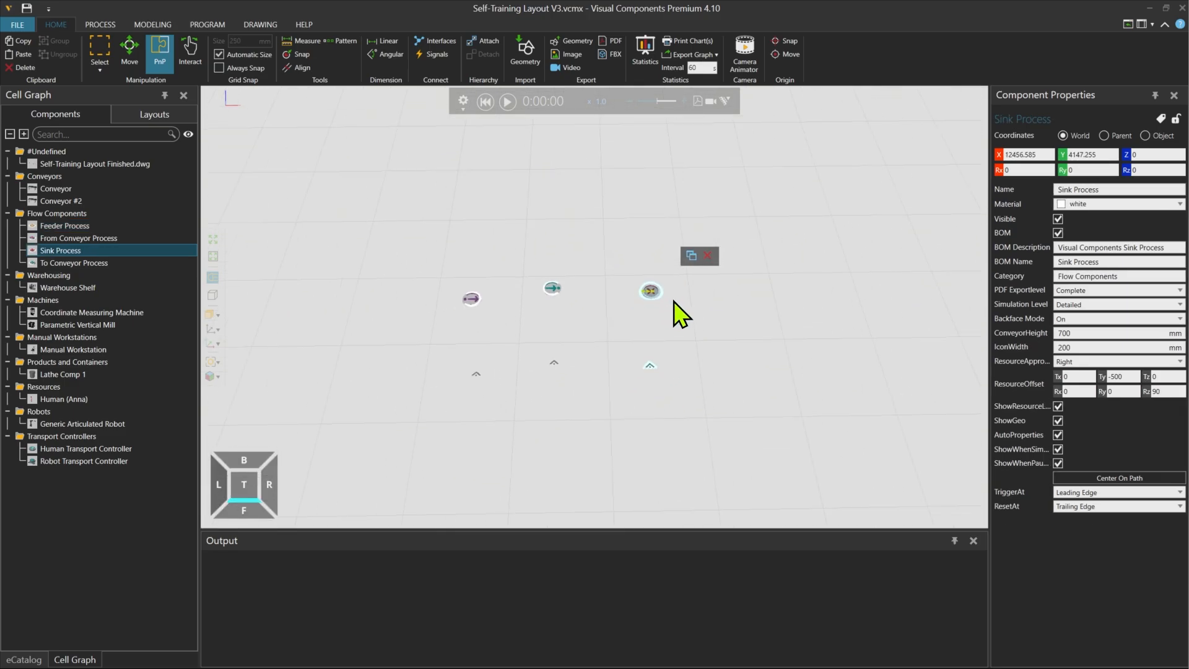
scroll(786, 291, down, 2)
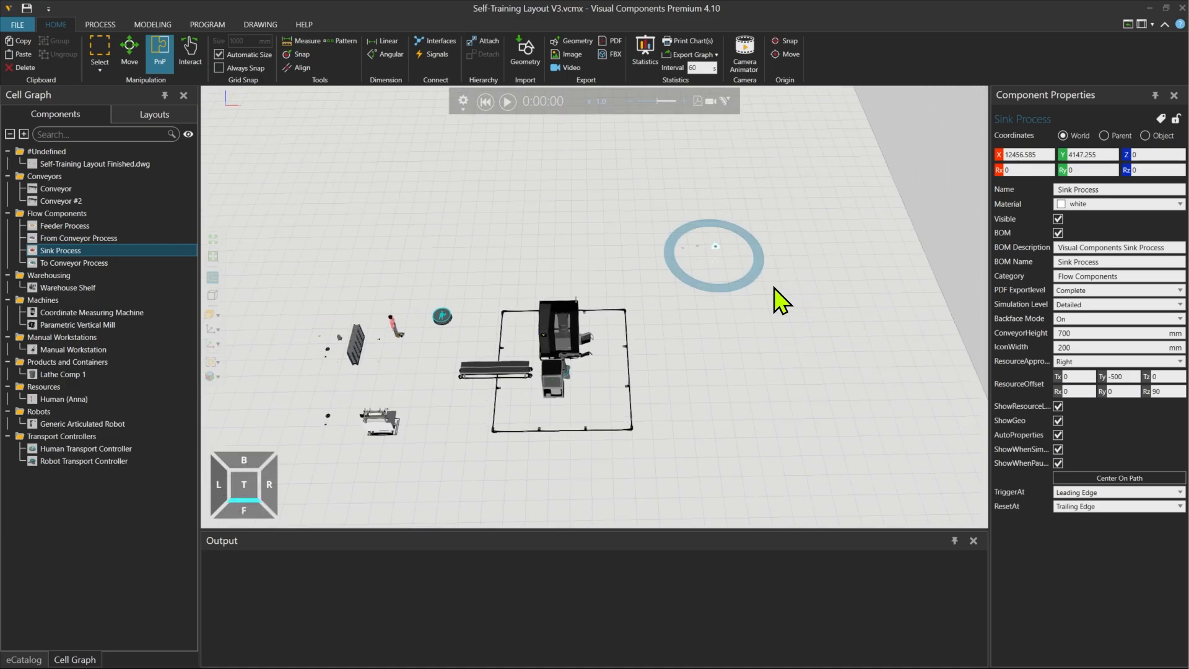
drag(725, 273, 318, 420)
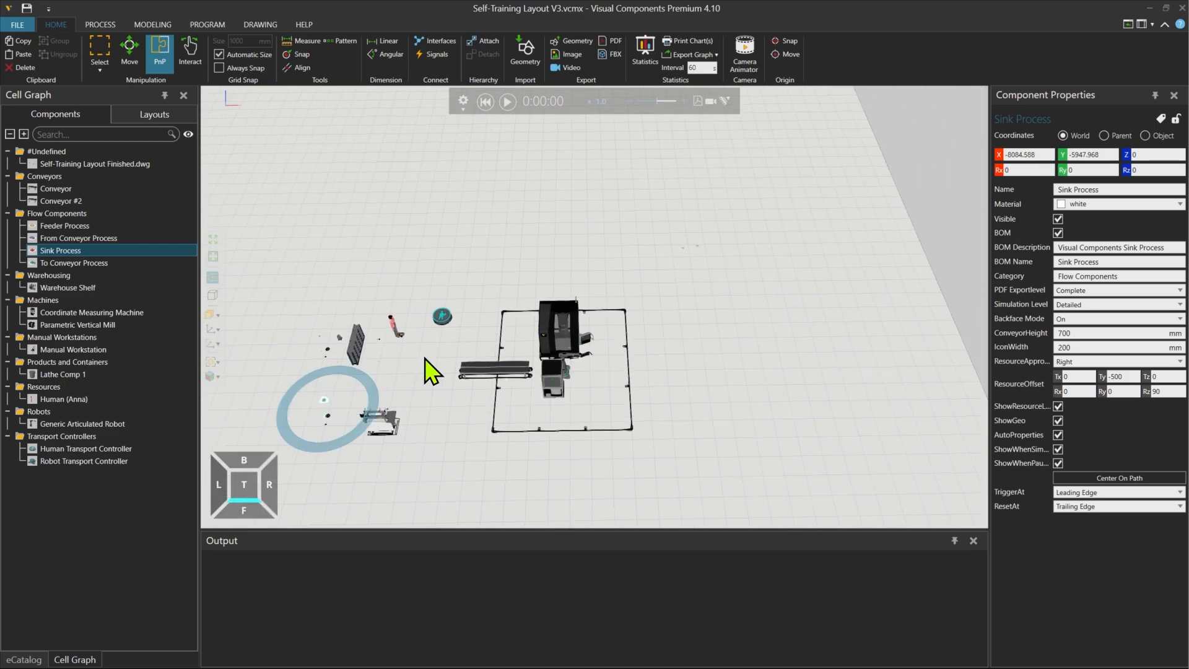
- Move the From Conveyor Process to the free floor near the two conveyors' open end, at about X -2615, Y -3397
click(690, 274)
scroll(692, 261, up, 5)
scroll(686, 239, up, 1)
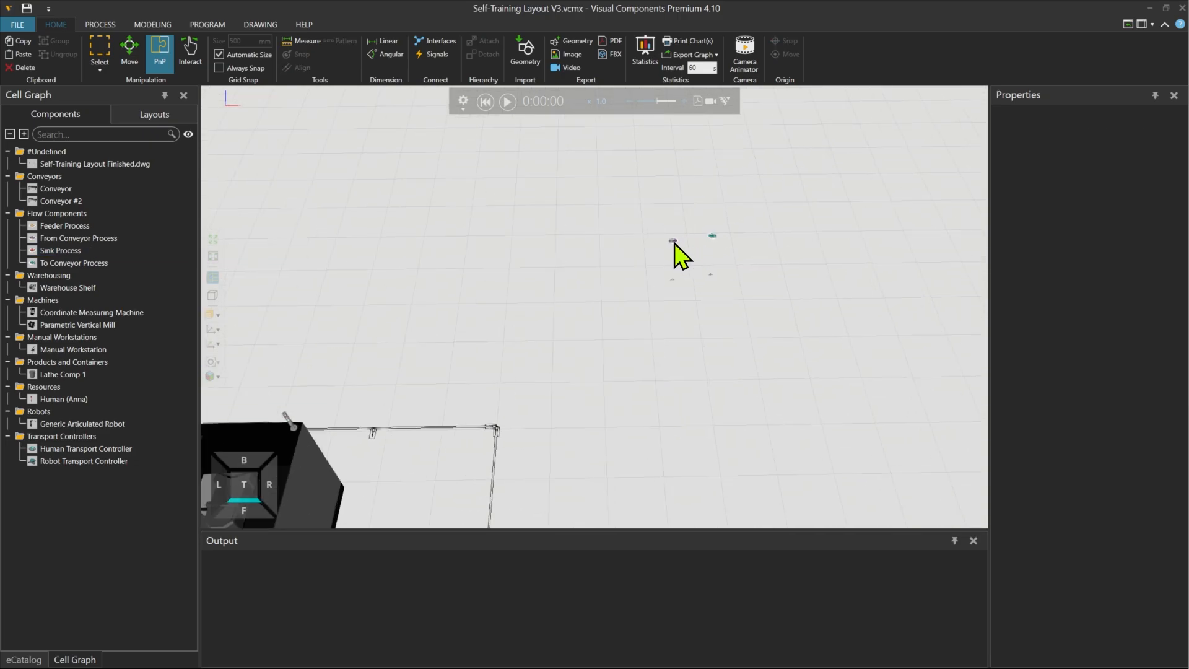
click(676, 243)
scroll(675, 265, up, 3)
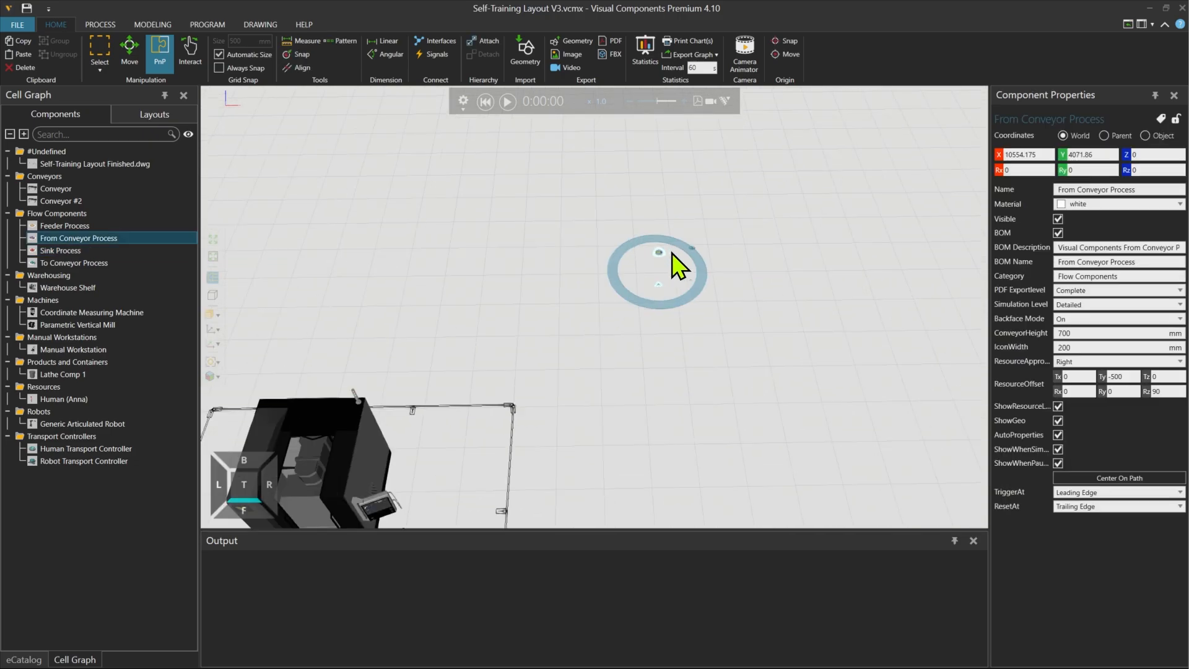
scroll(659, 263, down, 5)
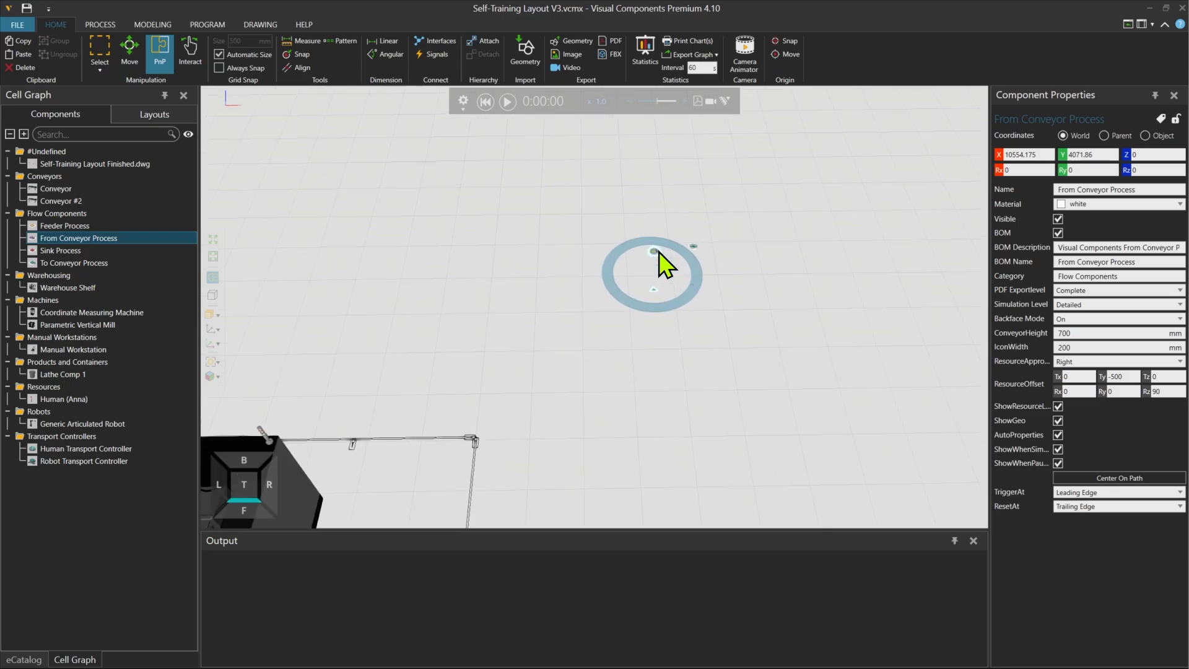
drag(648, 280, 318, 421)
- Move the To Conveyor Process near the conveyors' open end, in front of the From Conveyor Process, at about X -2656, Y -4230
scroll(678, 263, up, 5)
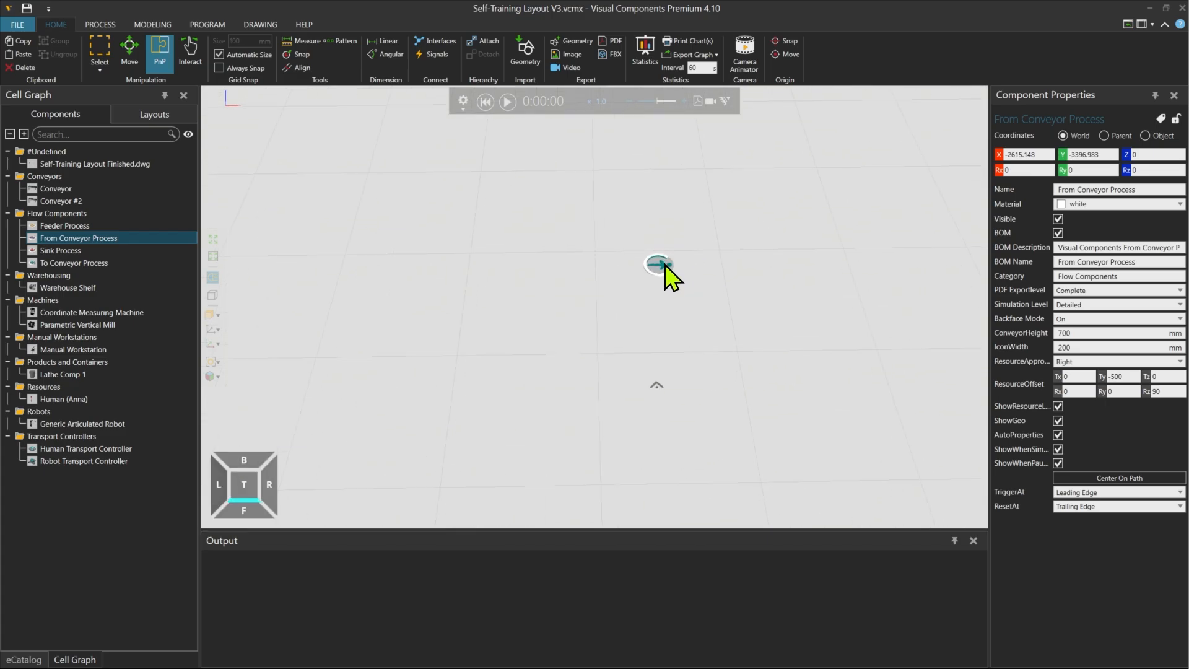
click(665, 265)
scroll(664, 268, down, 5)
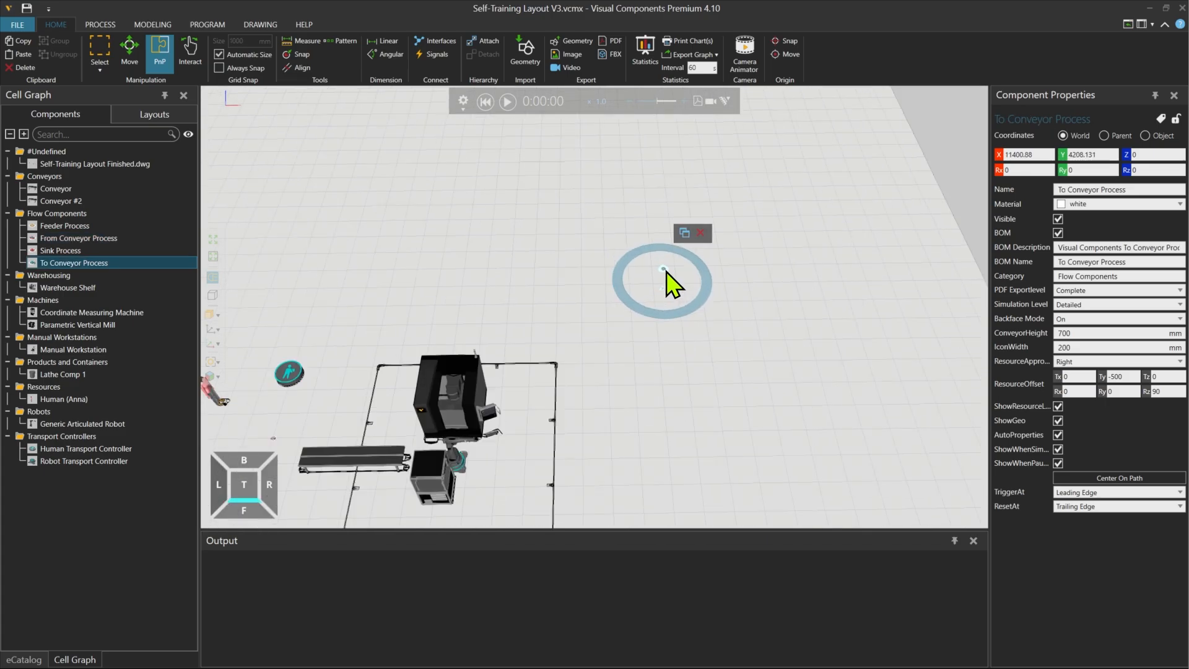
drag(665, 273, 404, 409)
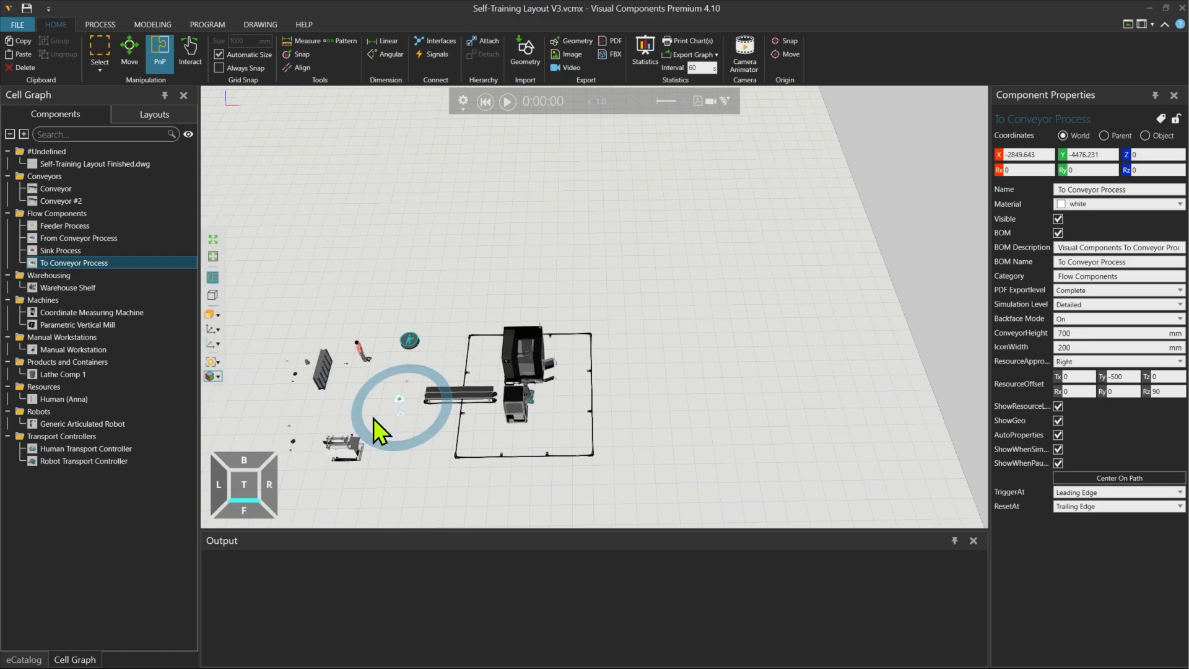
click(413, 409)
scroll(408, 400, up, 5)
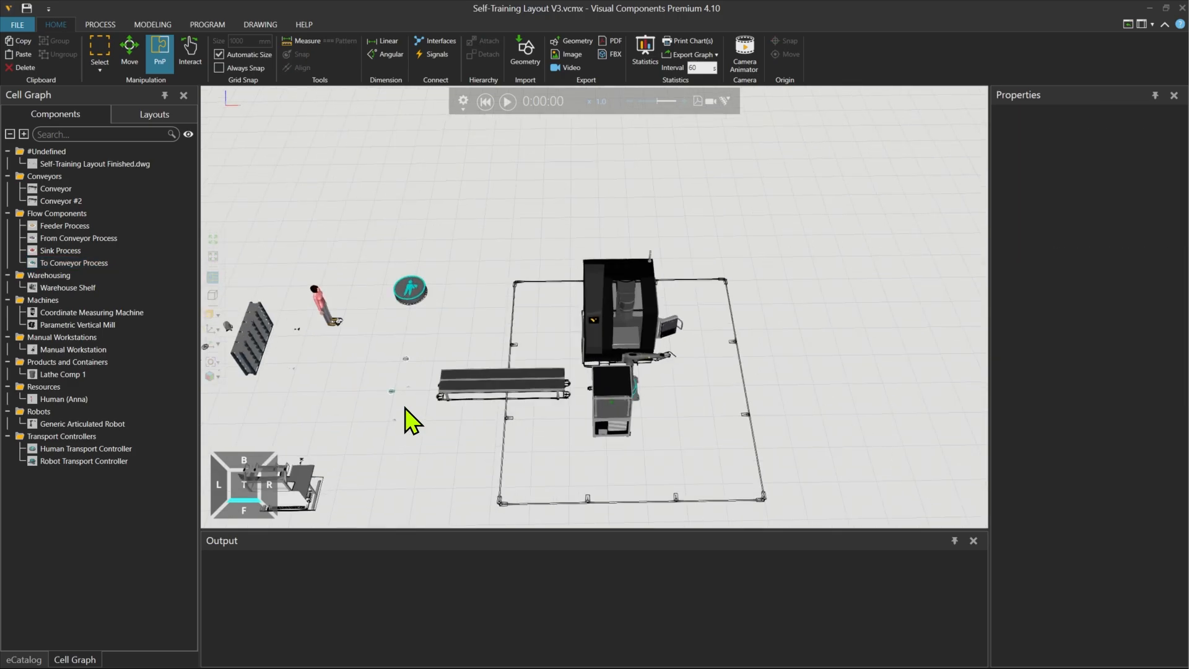
scroll(446, 389, up, 2)
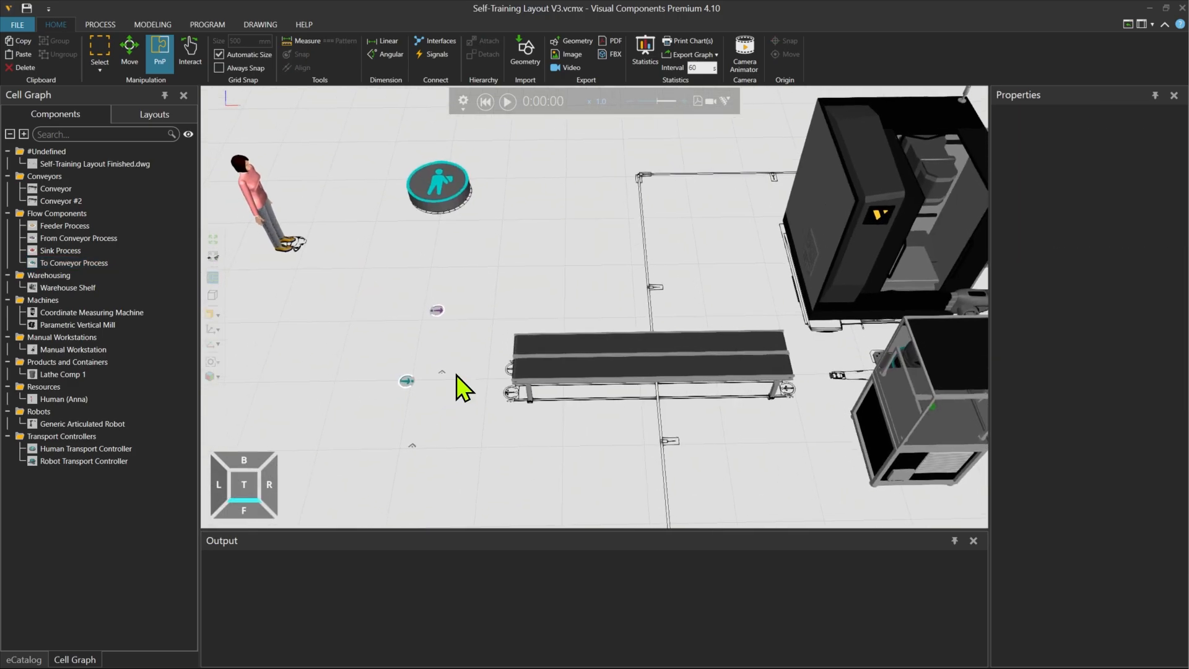
click(437, 311)
click(408, 383)
drag(410, 414, 433, 392)
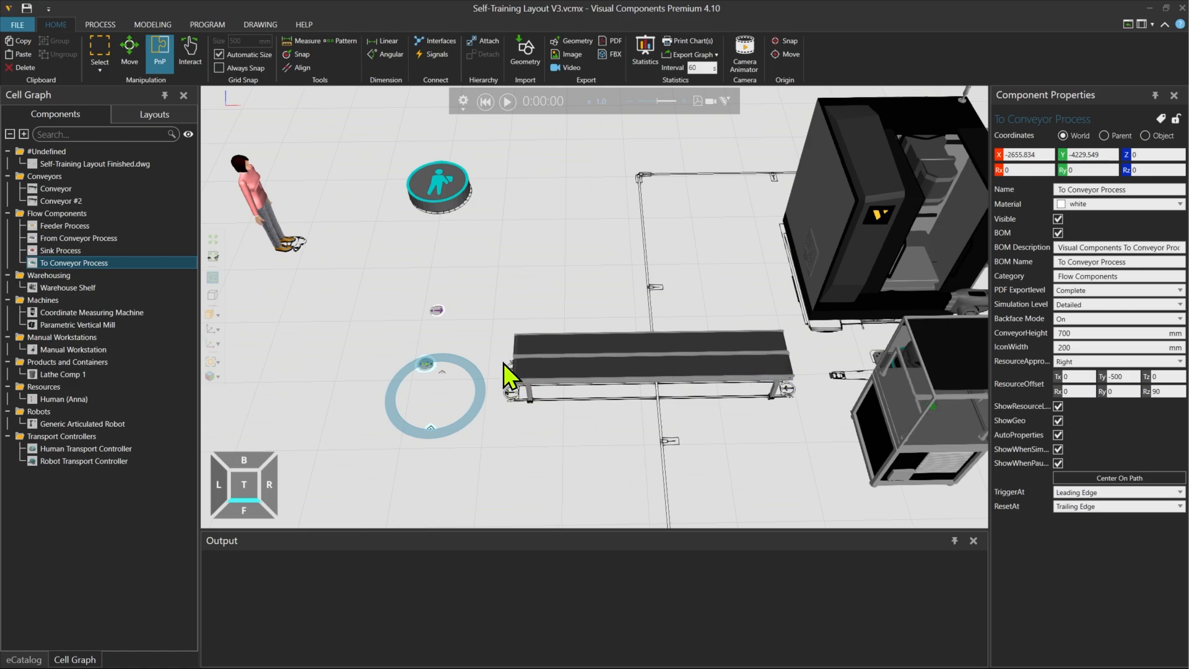
- Duplicate the From Conveyor Process and place the copy beside the original, at about X -3274, Y -3394
click(438, 311)
click(425, 365)
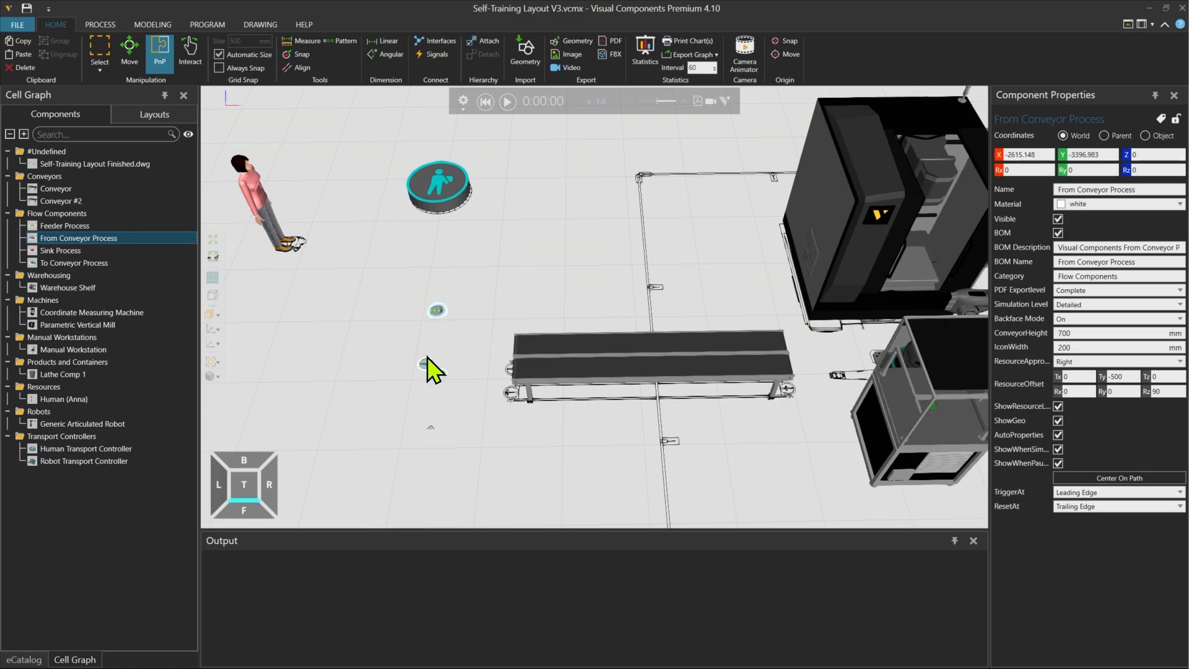
click(440, 312)
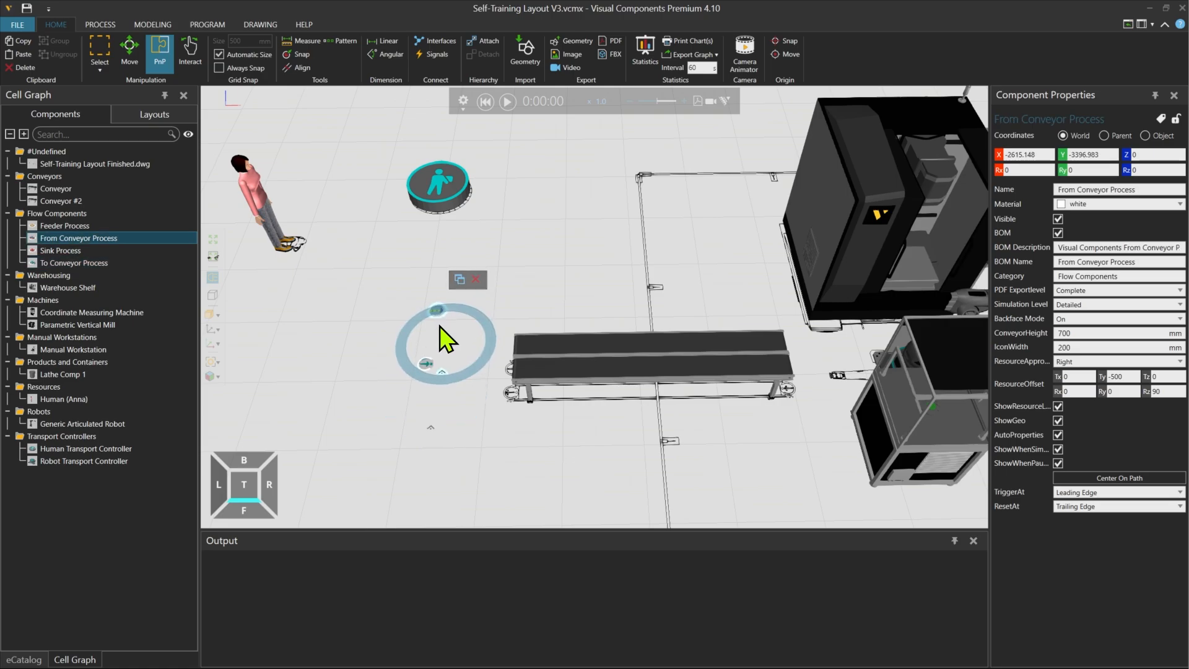
right_click(439, 313)
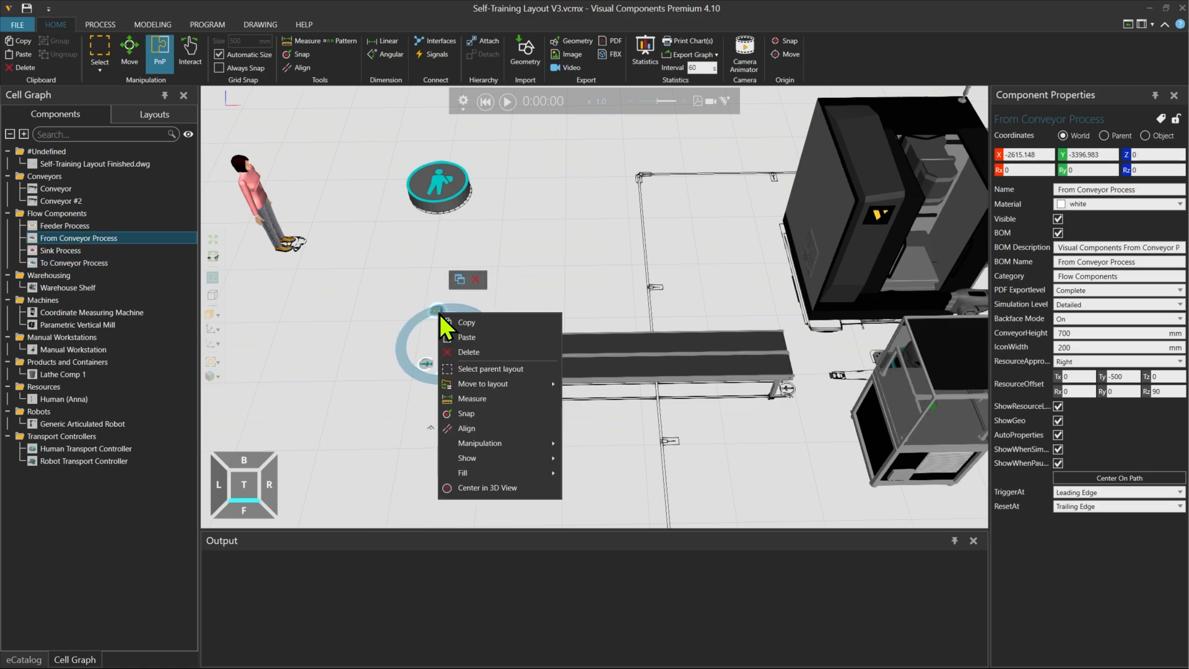
click(459, 322)
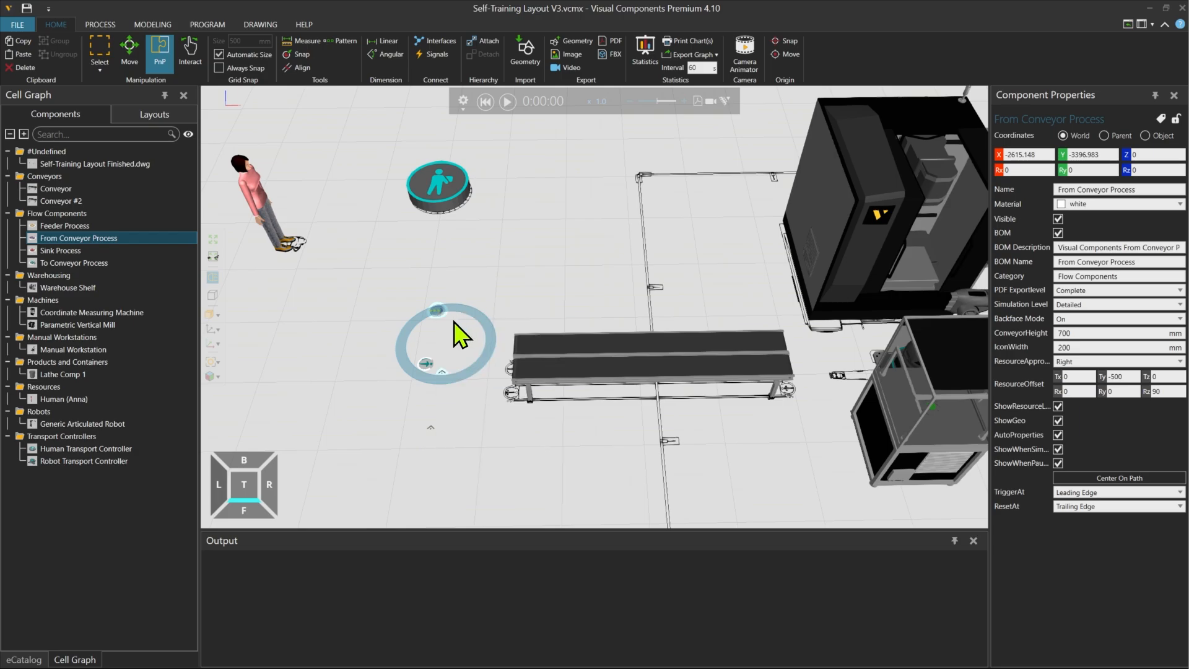
right_click(381, 318)
click(407, 341)
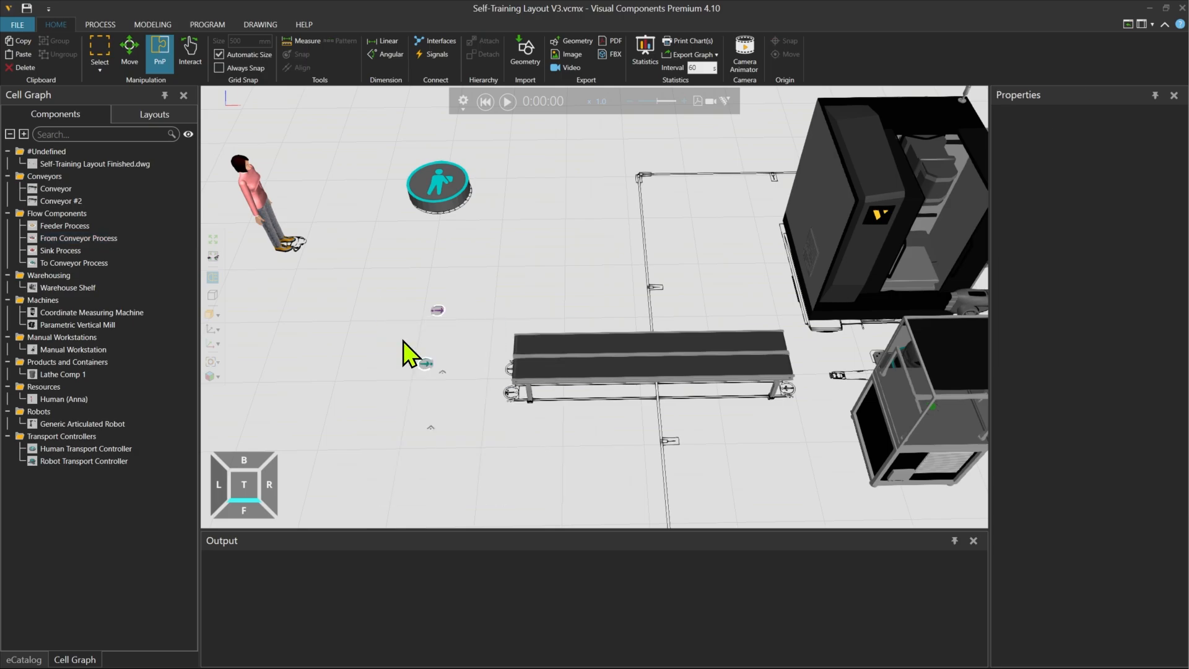
drag(437, 352, 425, 326)
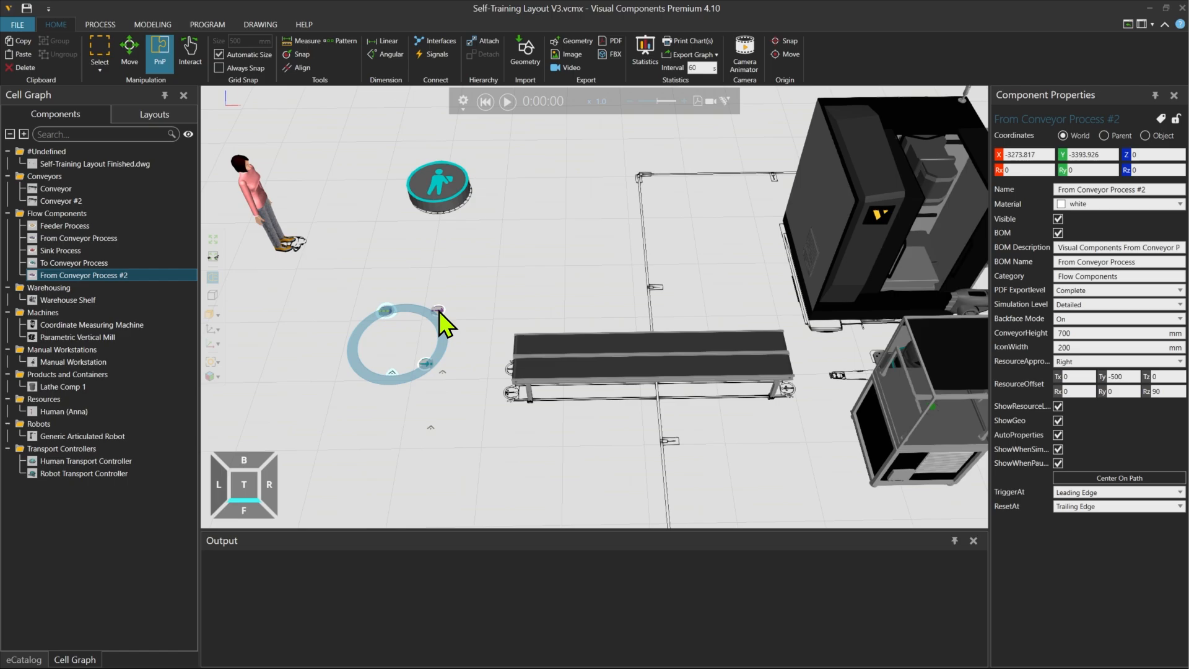
- Duplicate the To Conveyor Process and place the copy beside the original, at about X -3263, Y -4204
click(427, 365)
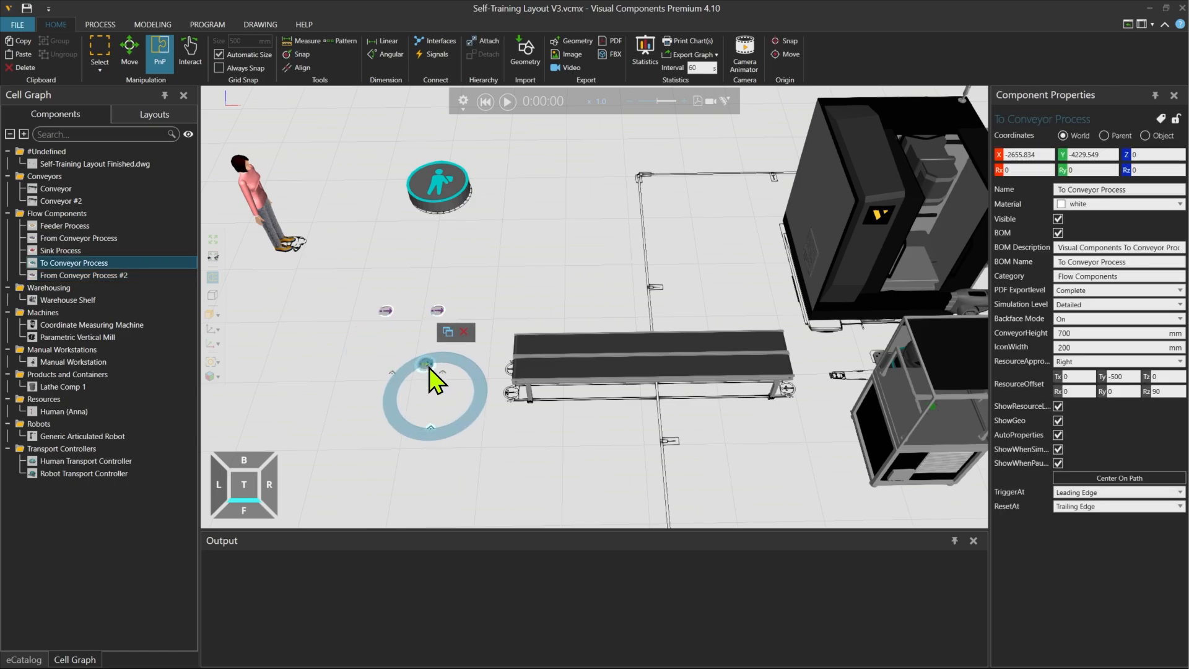
right_click(427, 368)
click(448, 377)
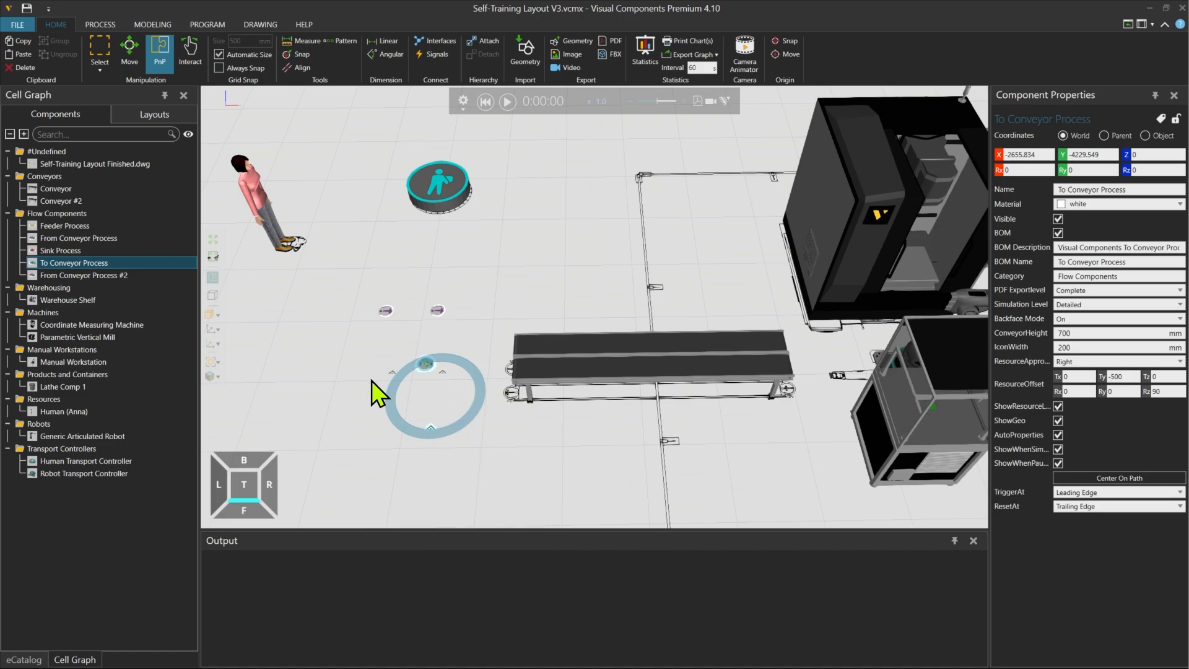
click(373, 381)
right_click(378, 394)
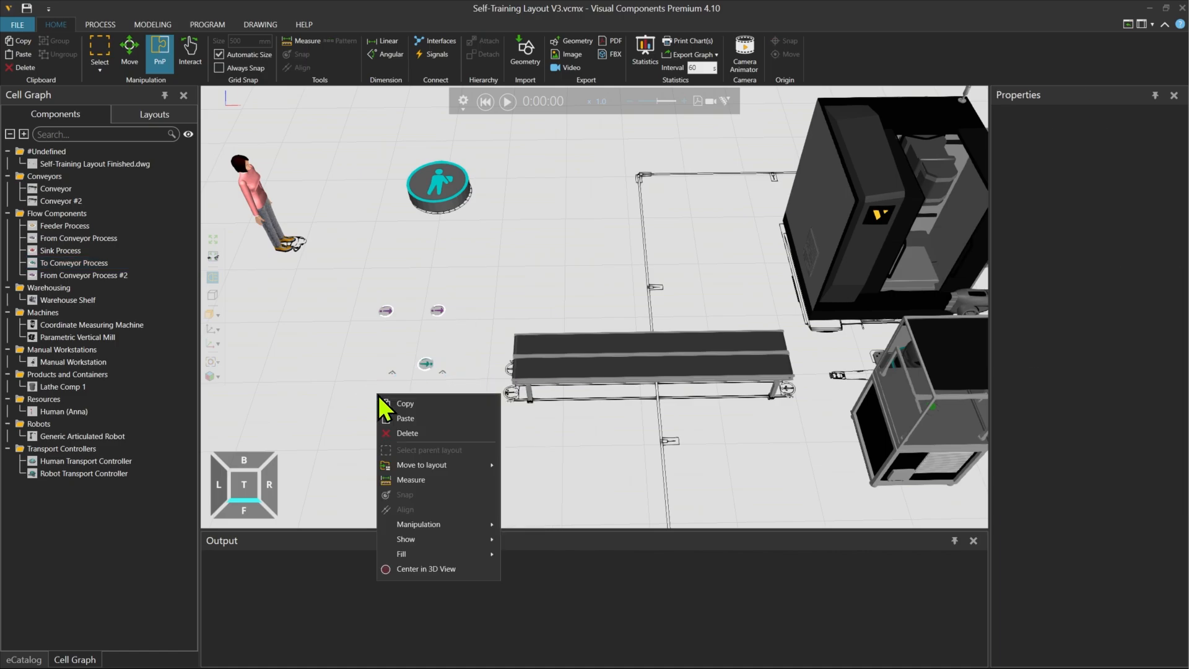
click(401, 418)
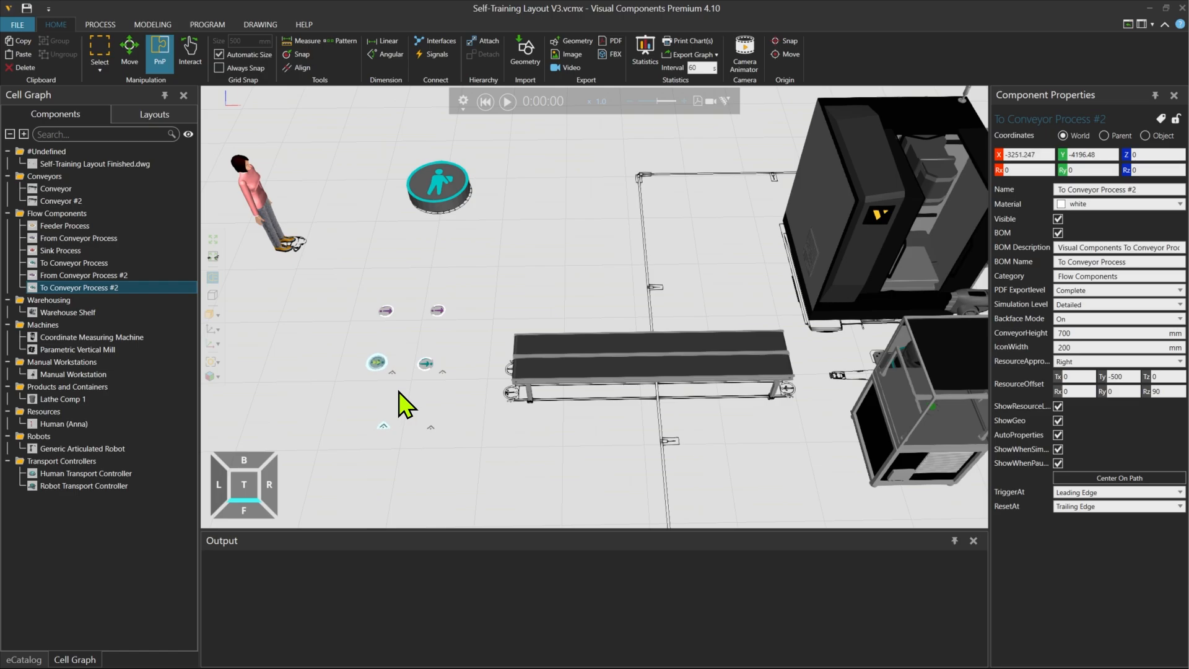
click(399, 405)
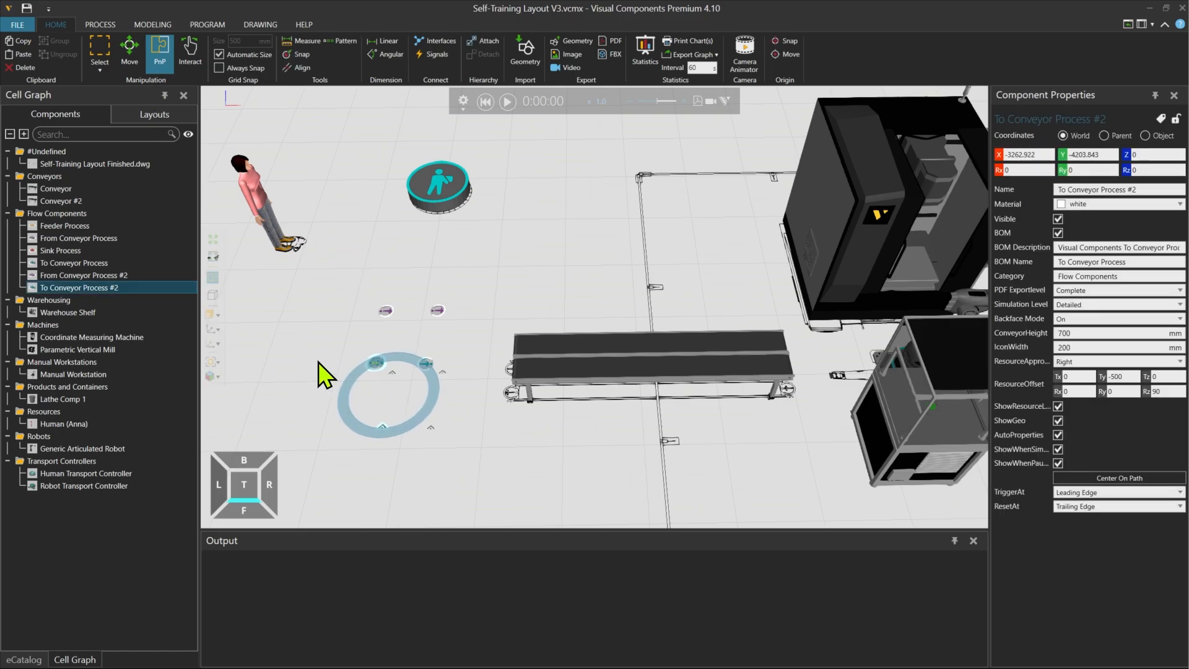
- Connect To Conveyor Process #2 to the open end of Conveyor and slide it outward along the belt to about X -1678
scroll(334, 371, up, 3)
scroll(366, 372, up, 2)
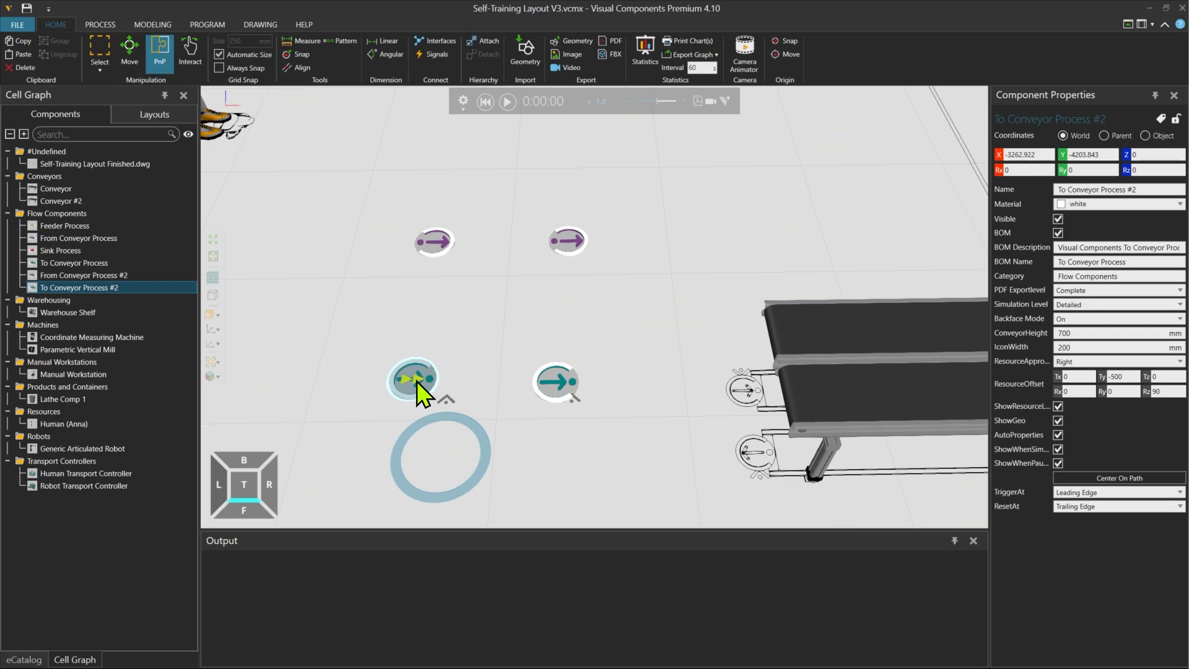
scroll(417, 381, up, 2)
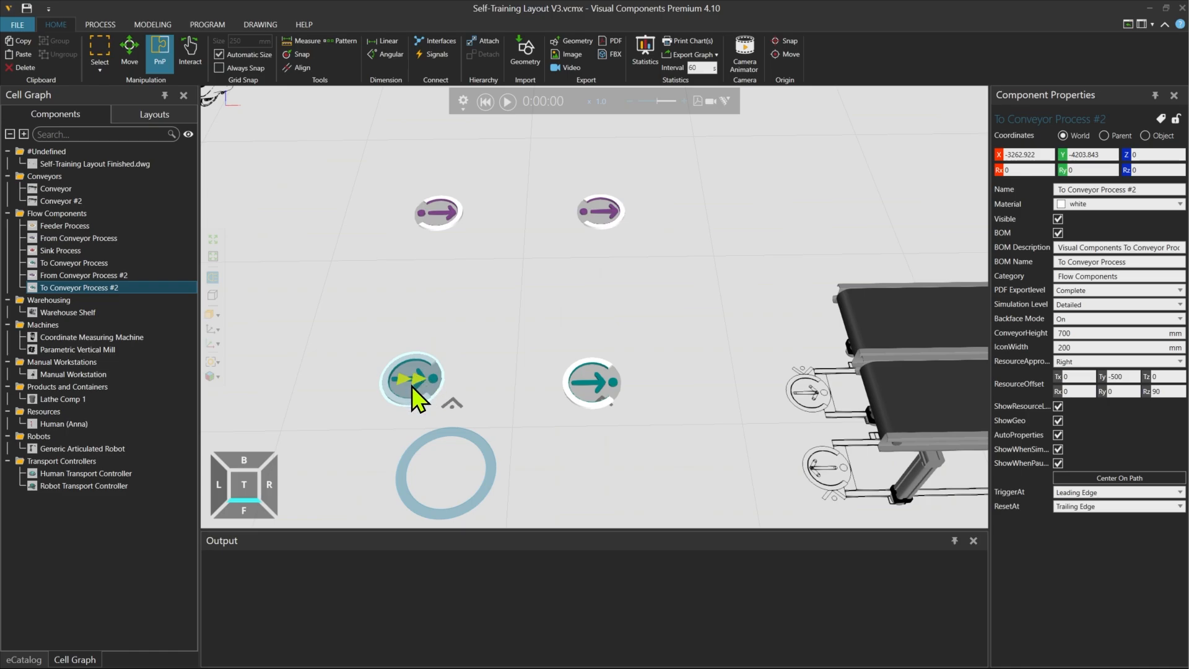
middle_drag(444, 470, 433, 449)
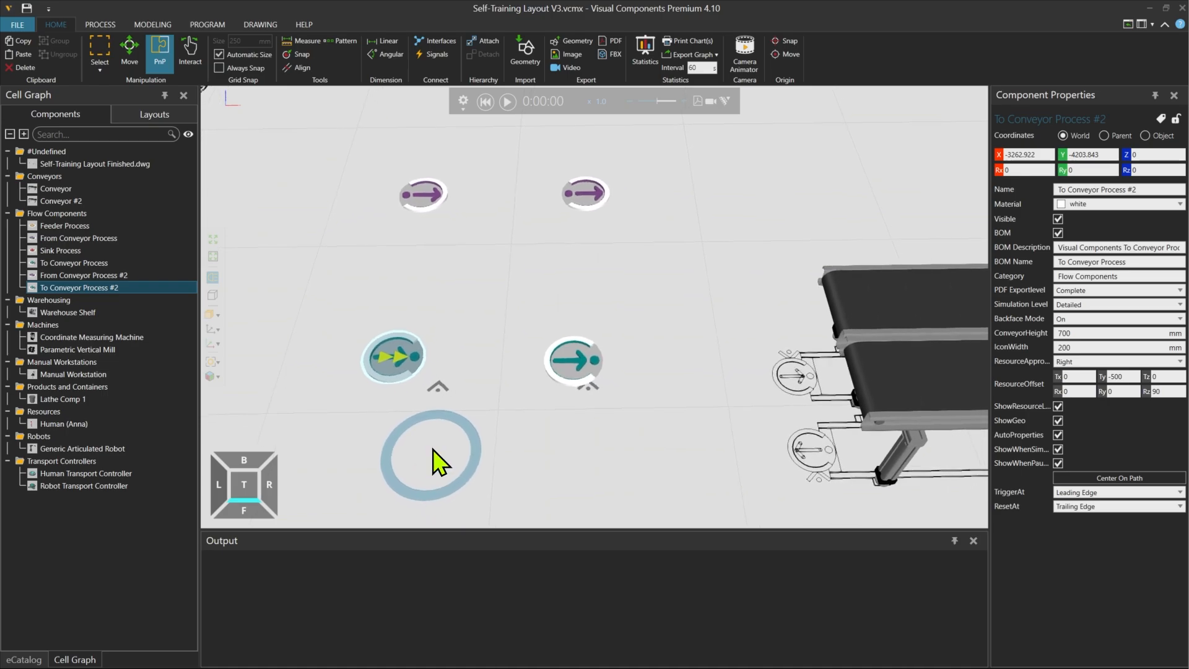
drag(425, 443, 720, 403)
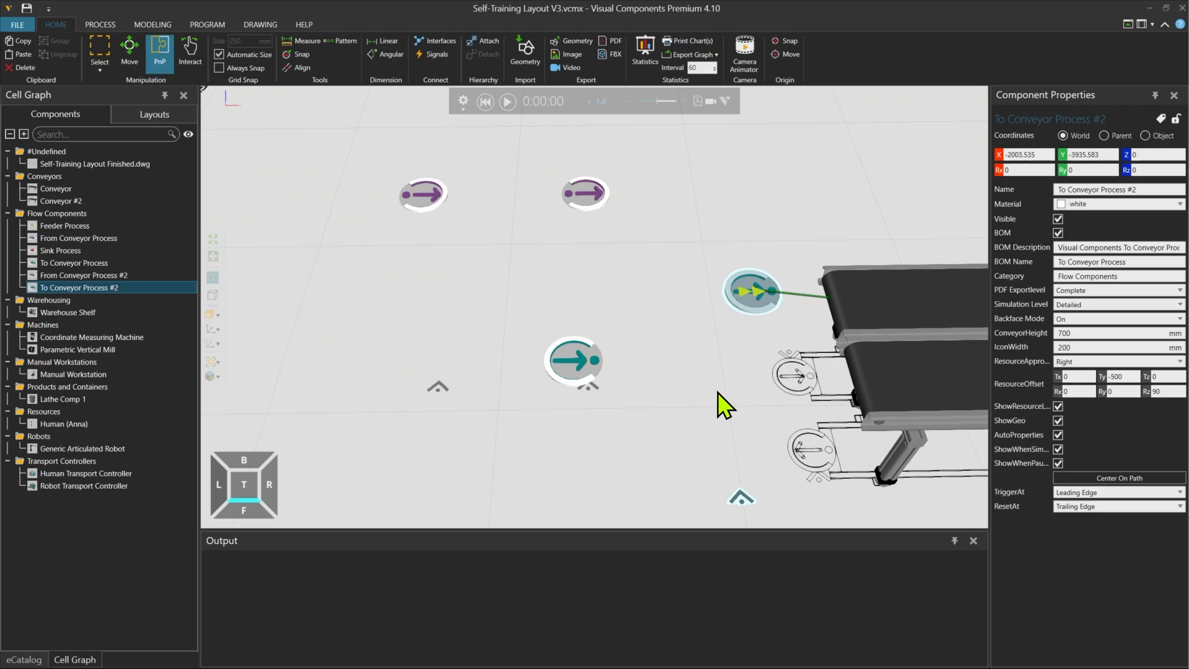
scroll(759, 412, up, 2)
middle_drag(760, 410, 679, 403)
right_drag(680, 402, 680, 405)
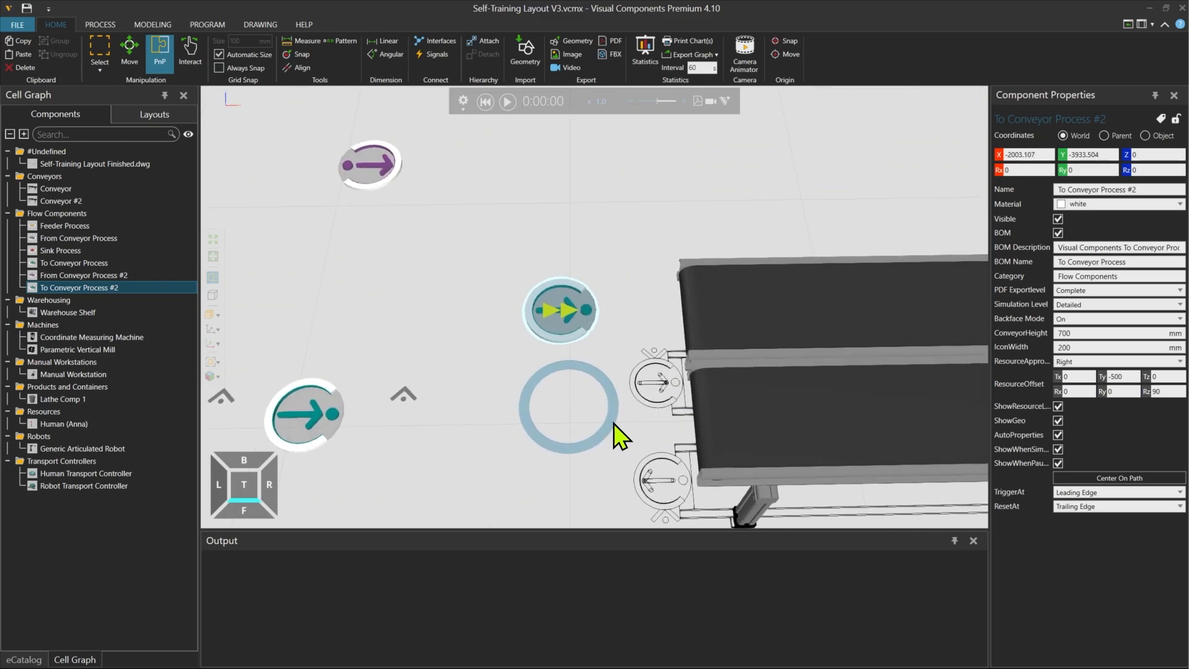
drag(557, 409, 652, 404)
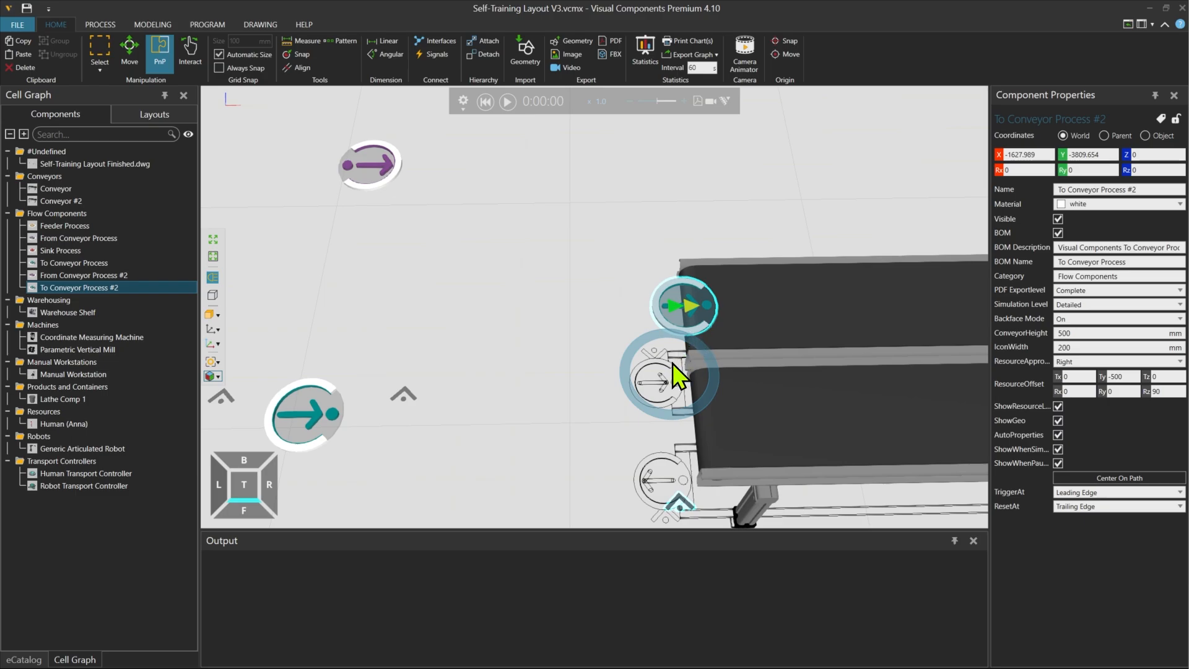
mouse_move(669, 366)
mouse_down()
mouse_move(559, 374)
mouse_move(651, 366)
mouse_up()
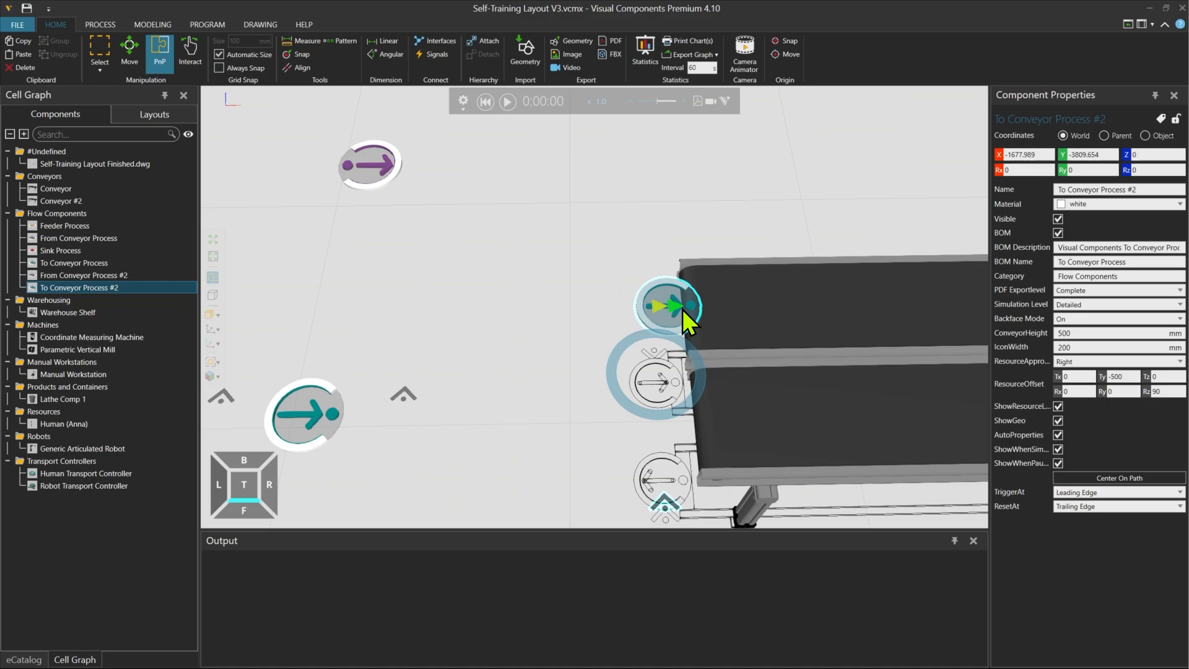
click(779, 311)
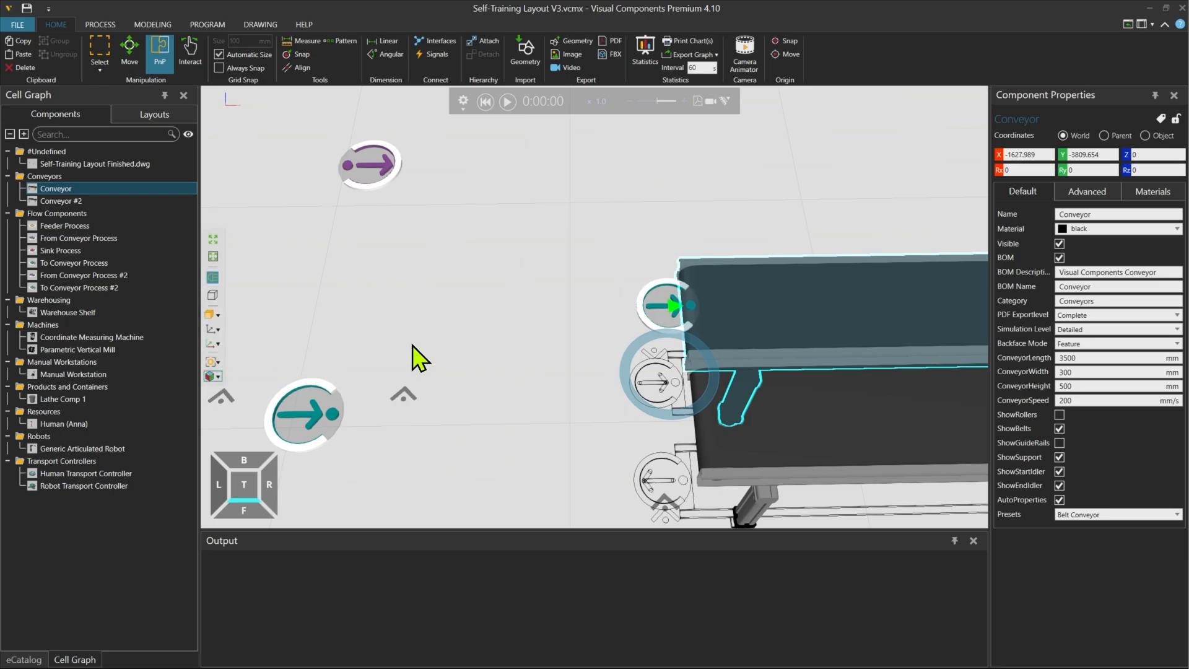
- Move the From Conveyor Process to the conveyors' far end near the machines, at about X 2100, Y -3813
click(387, 186)
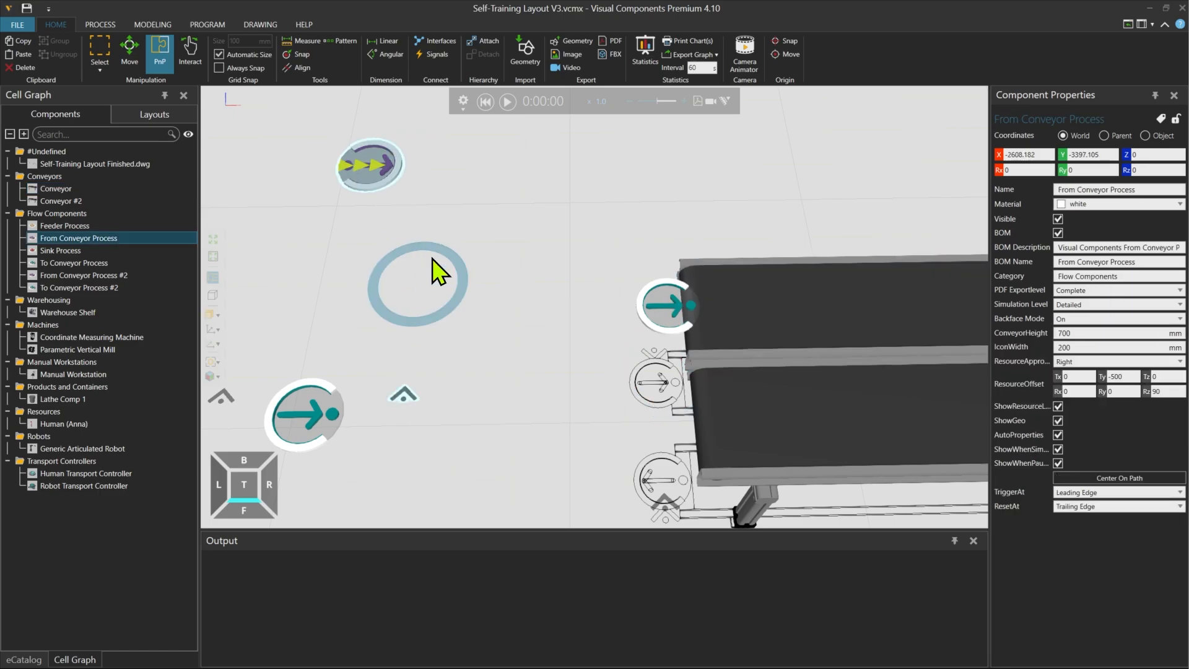
scroll(443, 272, down, 5)
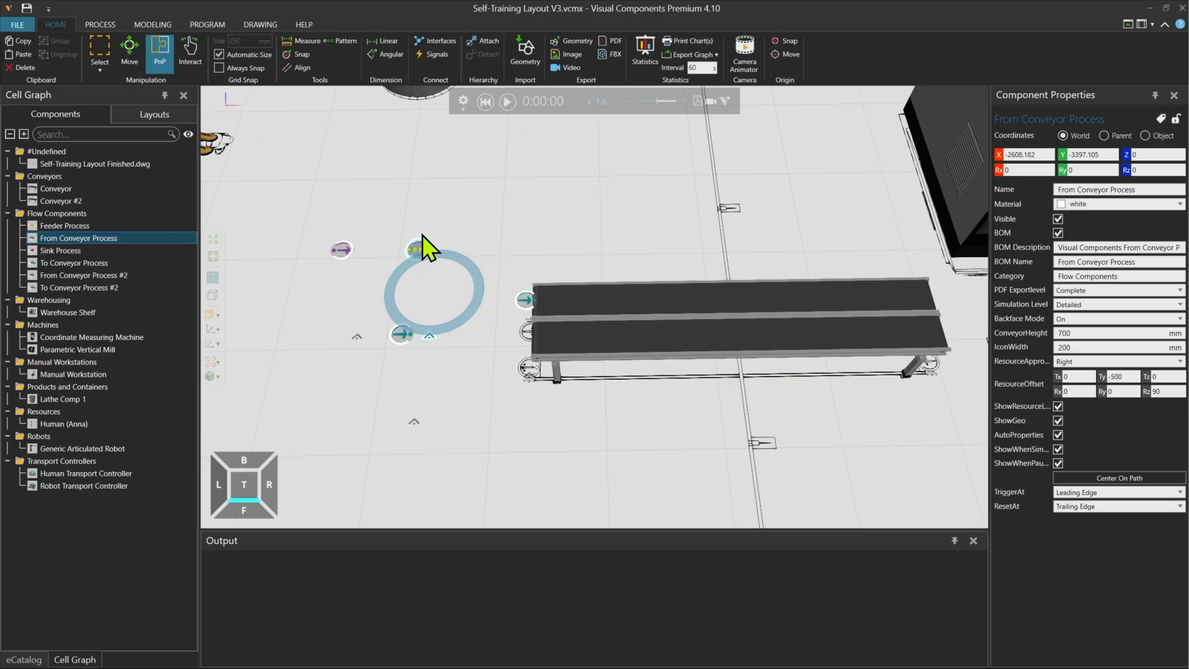
drag(431, 296, 935, 327)
scroll(942, 329, up, 5)
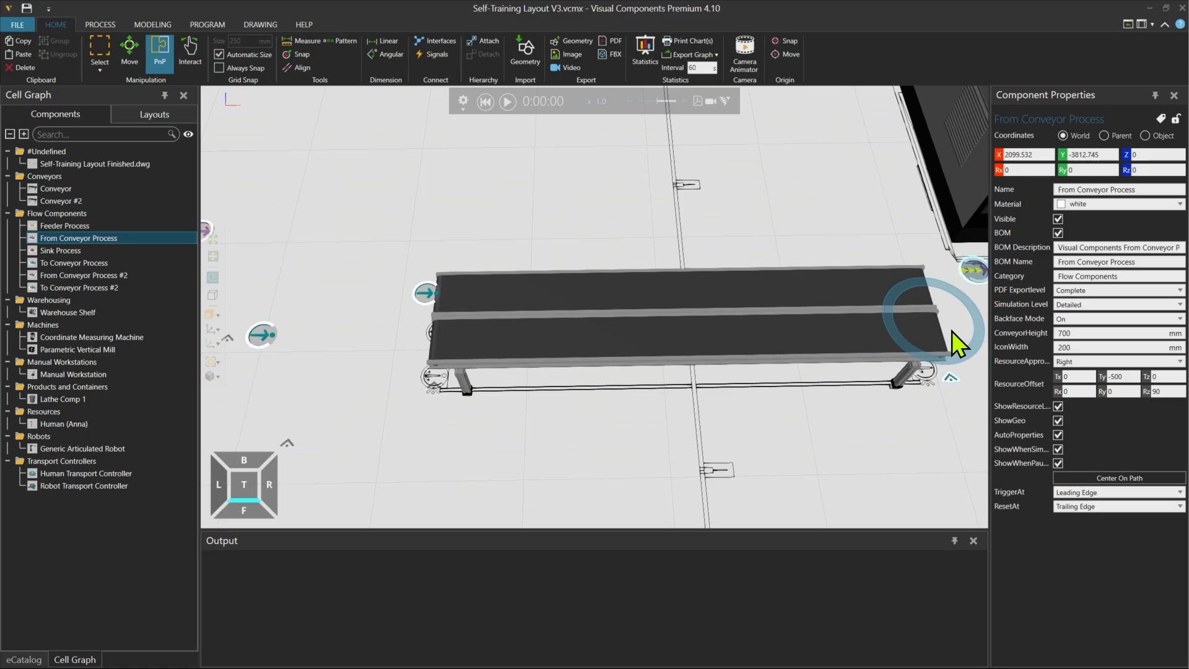
right_drag(964, 380, 751, 385)
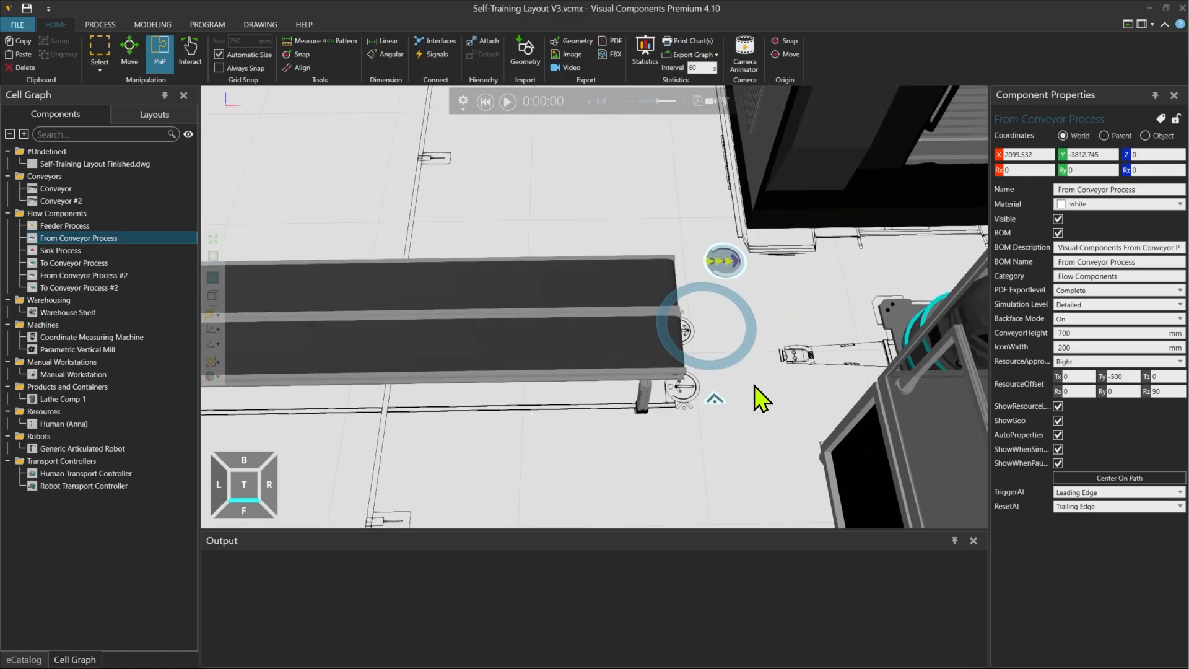
scroll(737, 310, up, 2)
right_drag(758, 285, 760, 284)
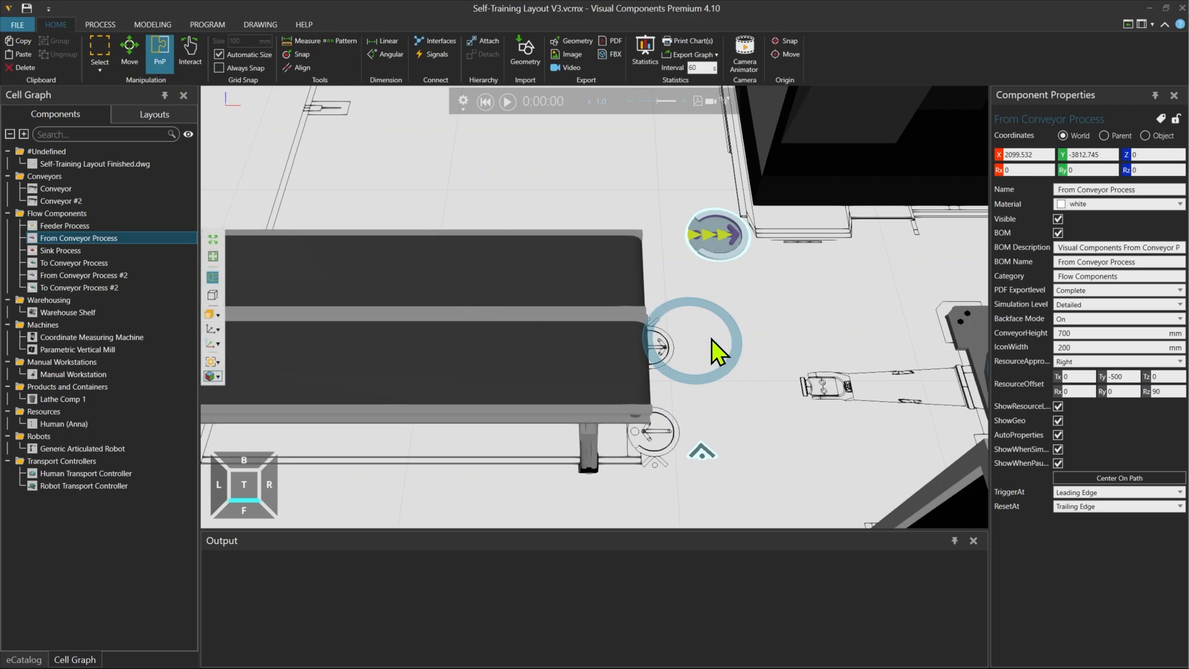
- Connect the From Conveyor Process to the far end of Conveyor and slide it outward along the belt to about X 1922
drag(712, 339, 636, 359)
scroll(658, 314, up, 3)
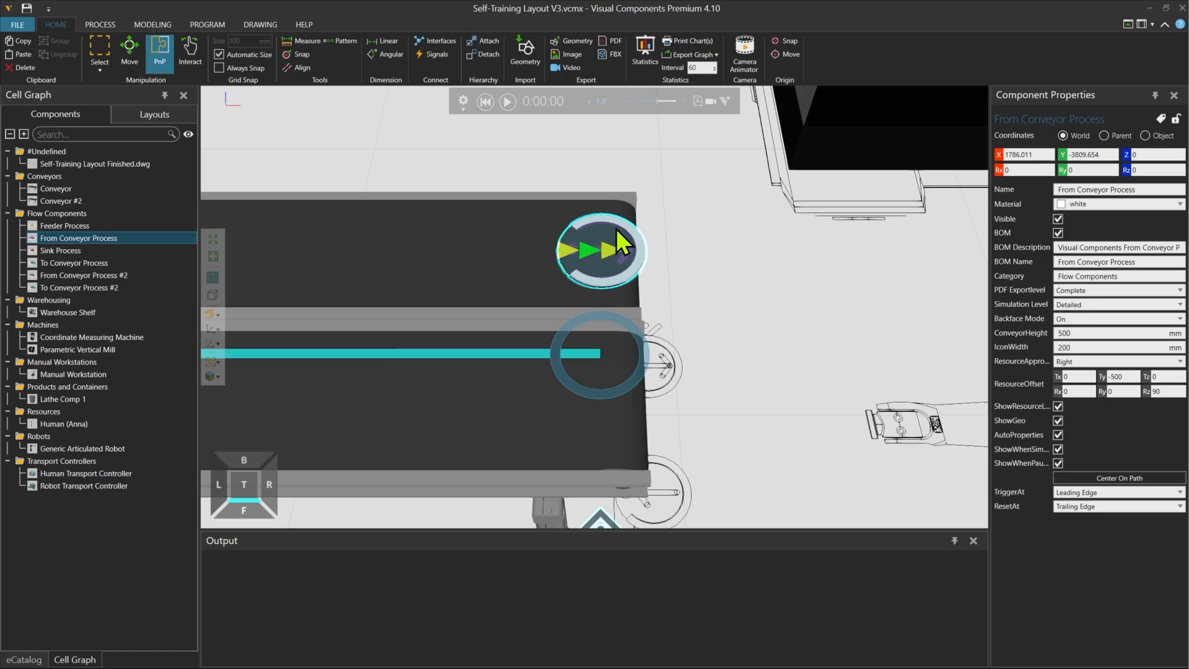
drag(618, 231, 655, 342)
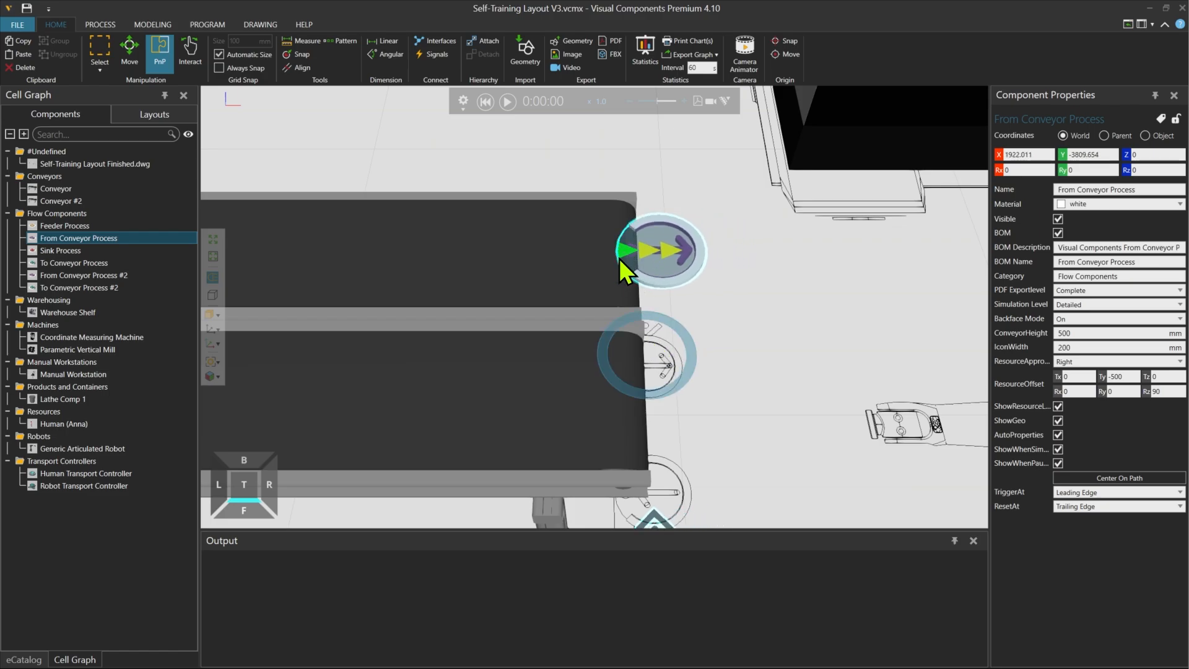
click(586, 243)
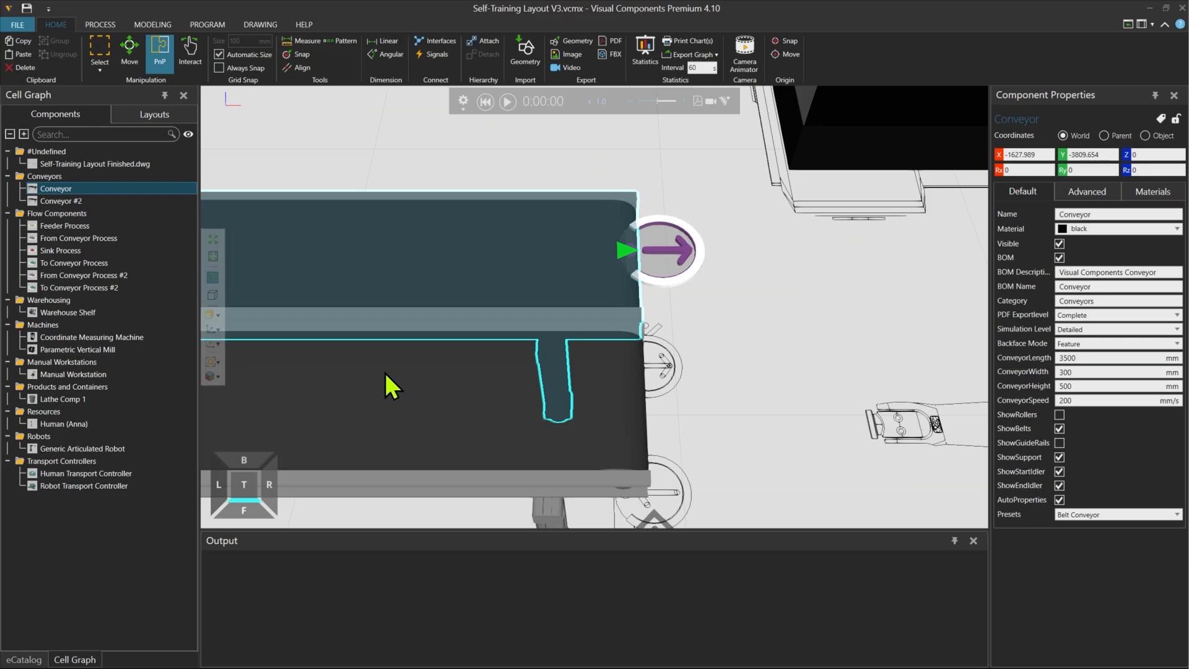
- Connect From Conveyor Process #2 to the end of Conveyor #2 beside To Conveyor Process #2, at about X -1673, Y -4173
scroll(385, 370, down, 3)
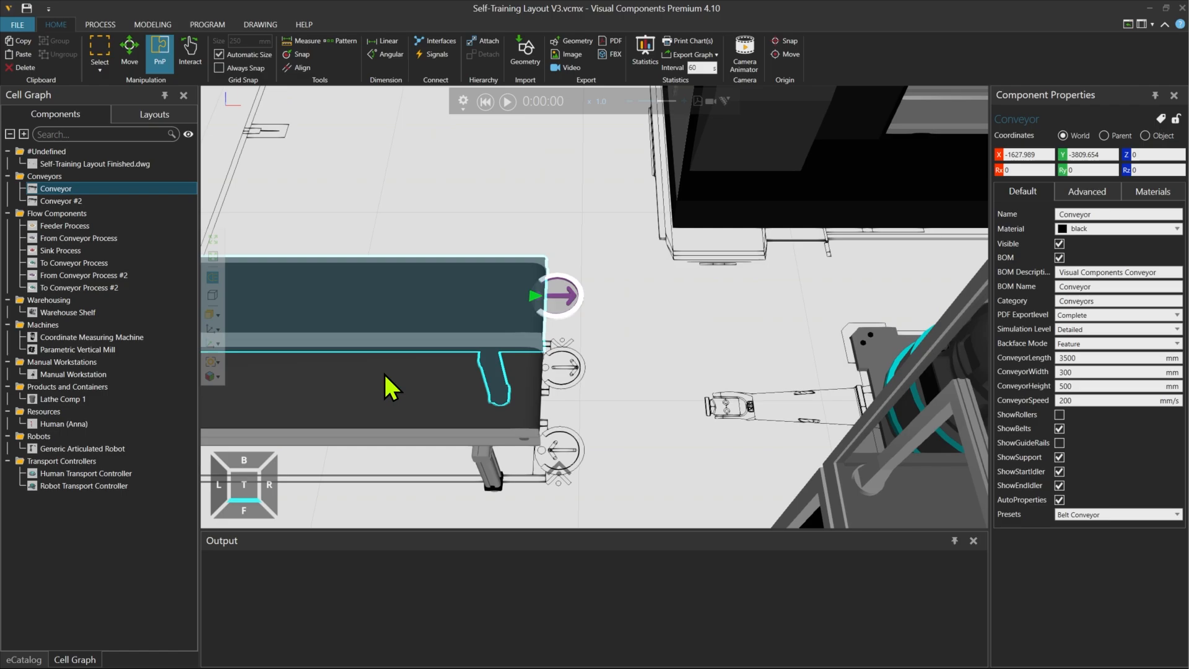
middle_drag(377, 376, 752, 357)
scroll(755, 358, down, 3)
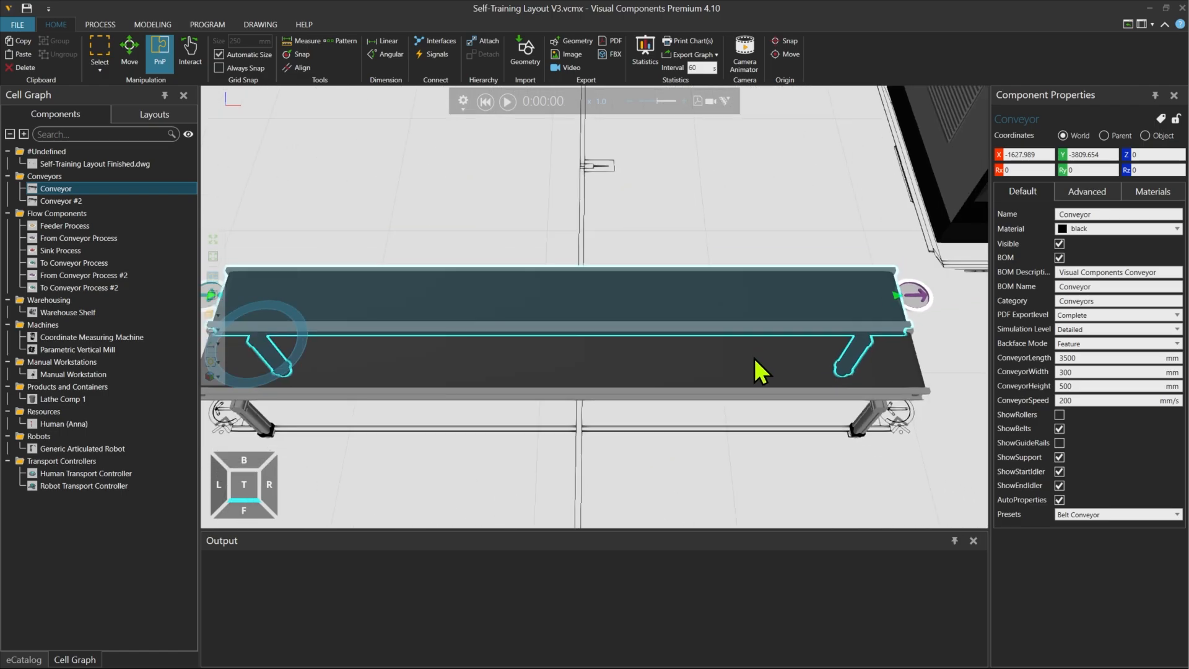
middle_drag(530, 441, 711, 433)
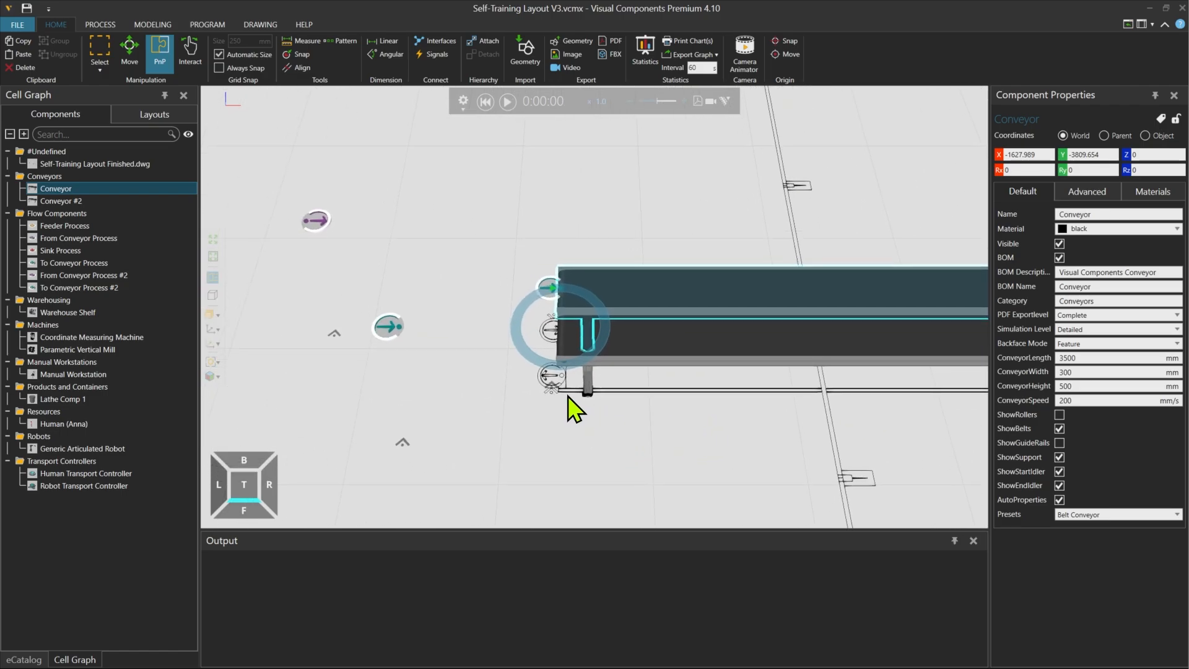
click(321, 222)
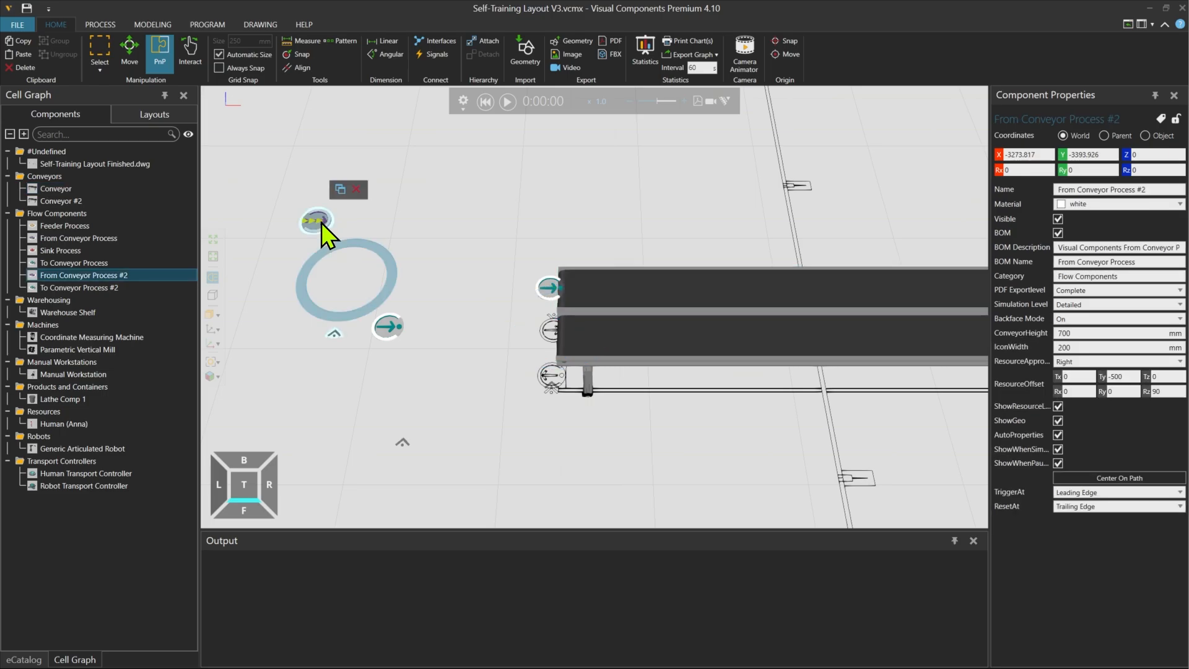
drag(345, 284, 562, 371)
scroll(556, 380, up, 4)
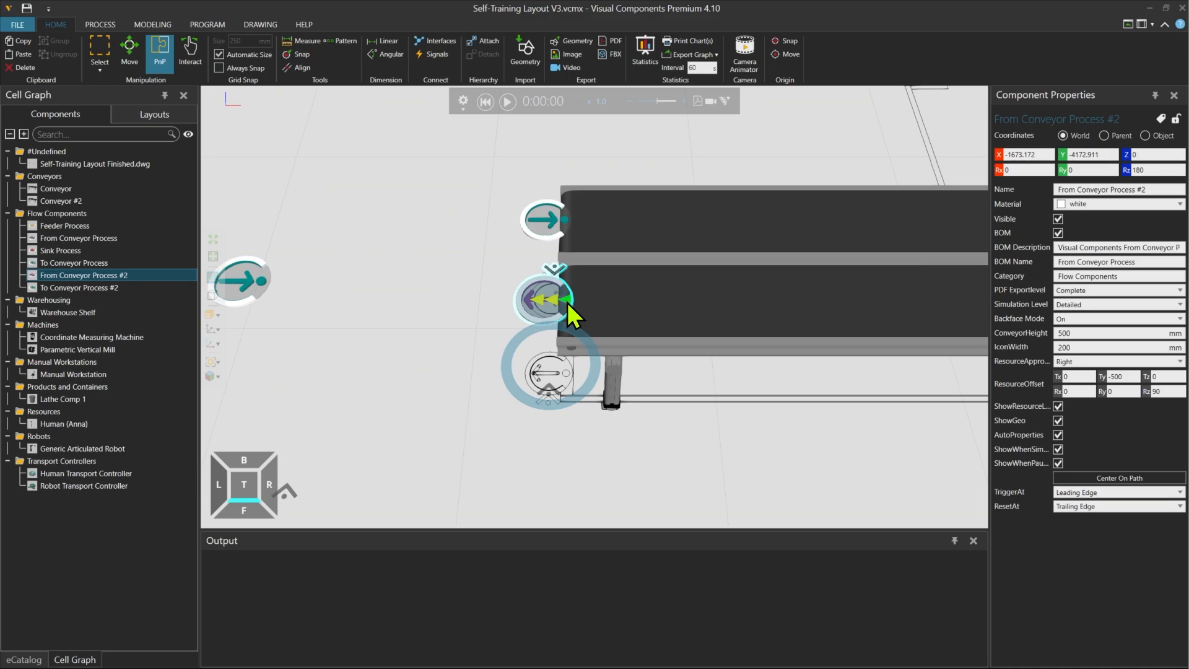
- Connect the To Conveyor Process to the machine-side end of Conveyor #2, extending outward at about X 1927, Y -4173
scroll(568, 302, down, 5)
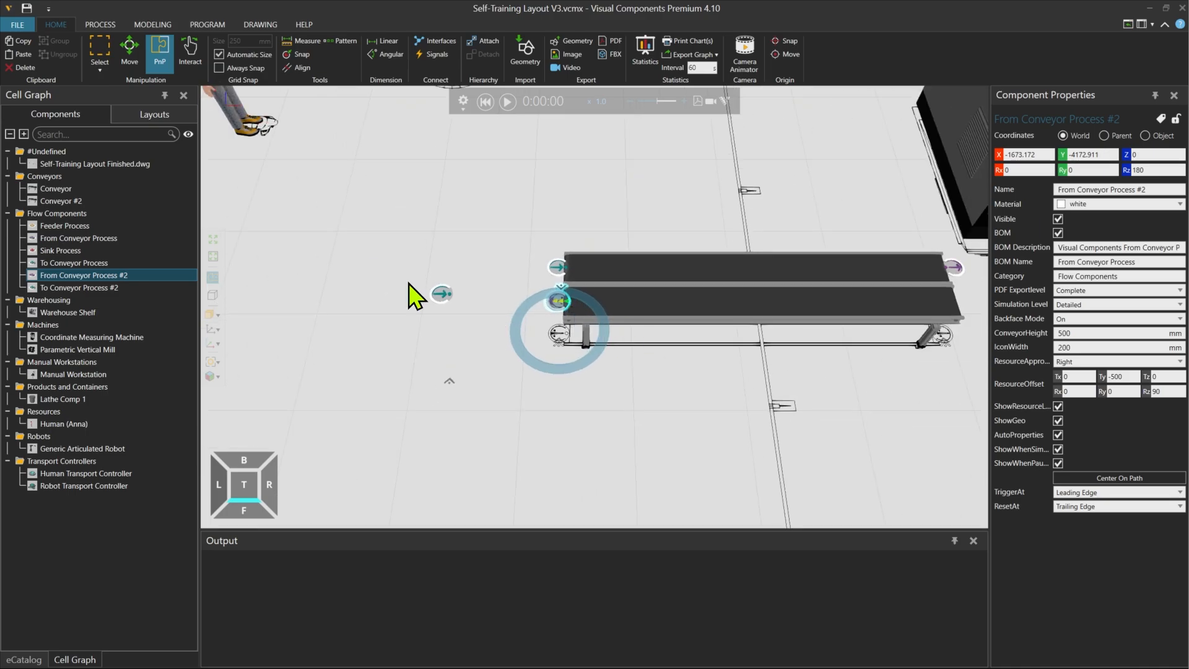
click(442, 295)
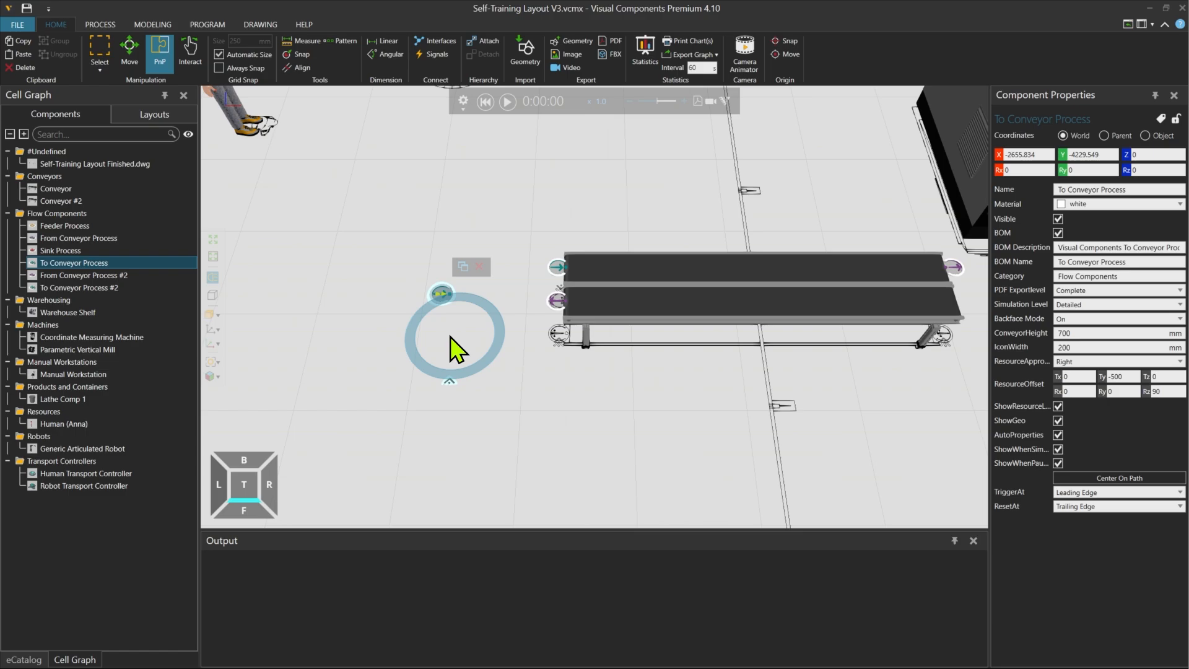
drag(454, 350, 964, 369)
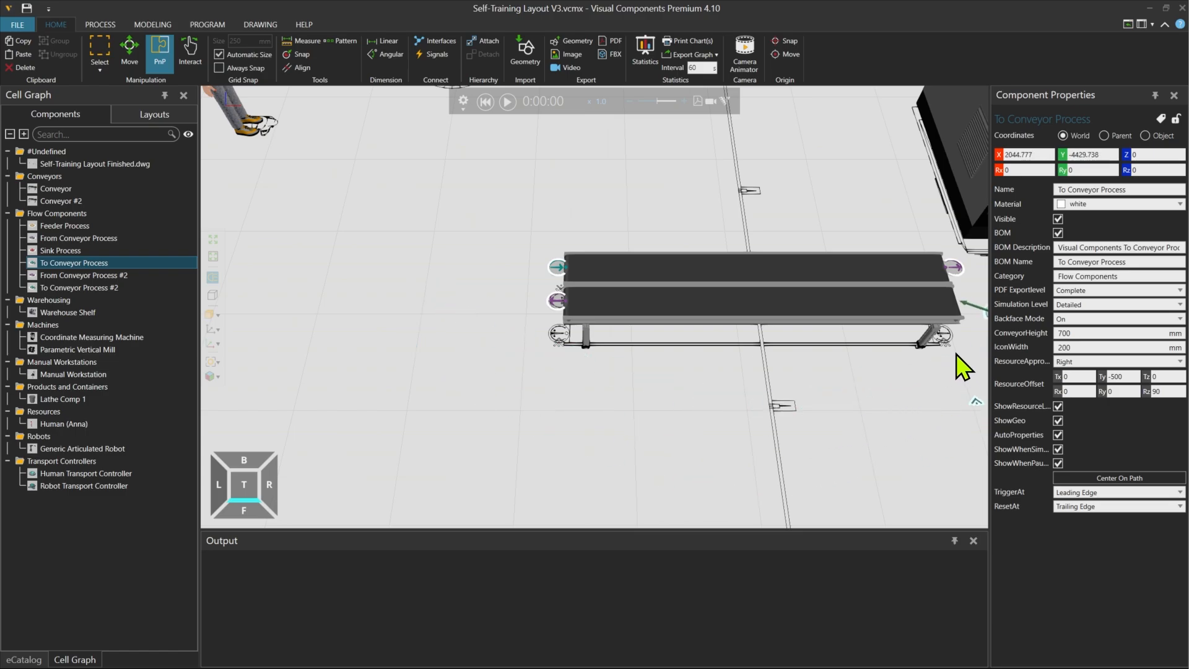
scroll(815, 398, up, 5)
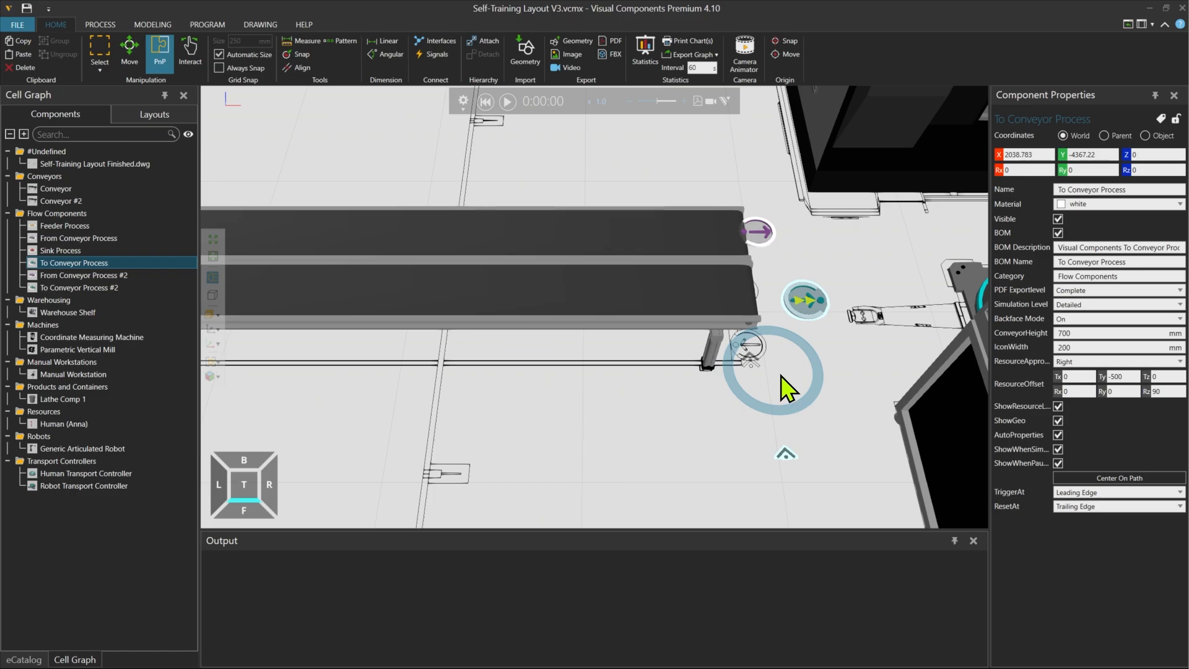
drag(782, 376, 728, 376)
scroll(784, 290, up, 3)
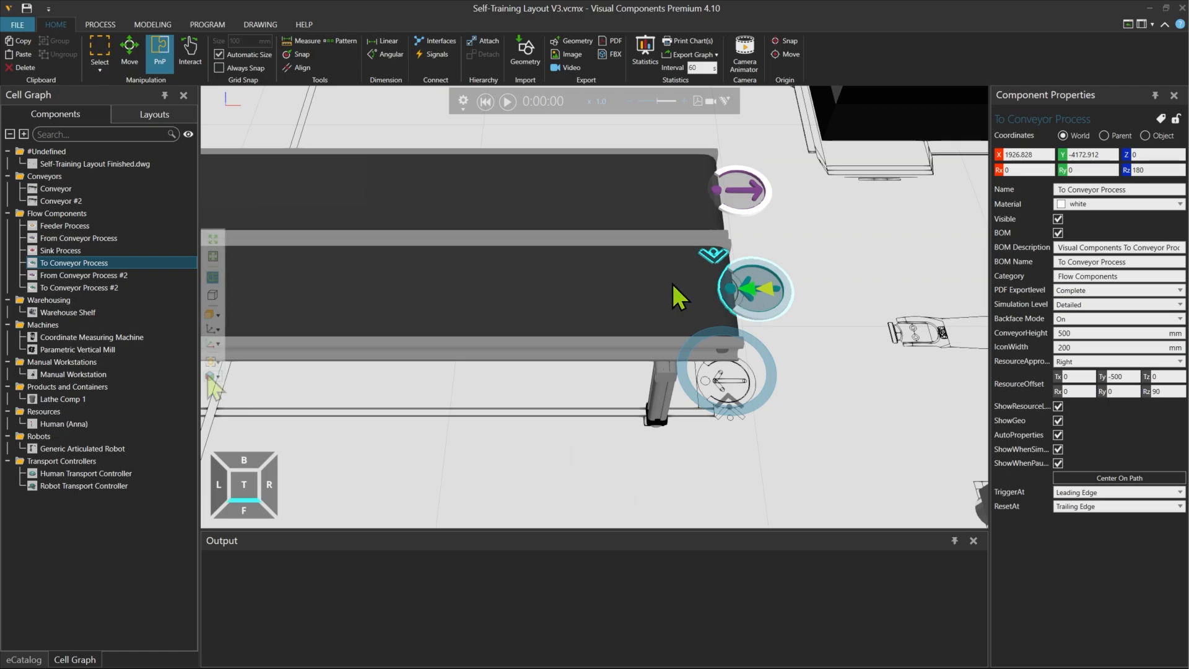
- Open the product type editor and delete the VC_Can product type from Flow Group #1
scroll(366, 344, down, 2)
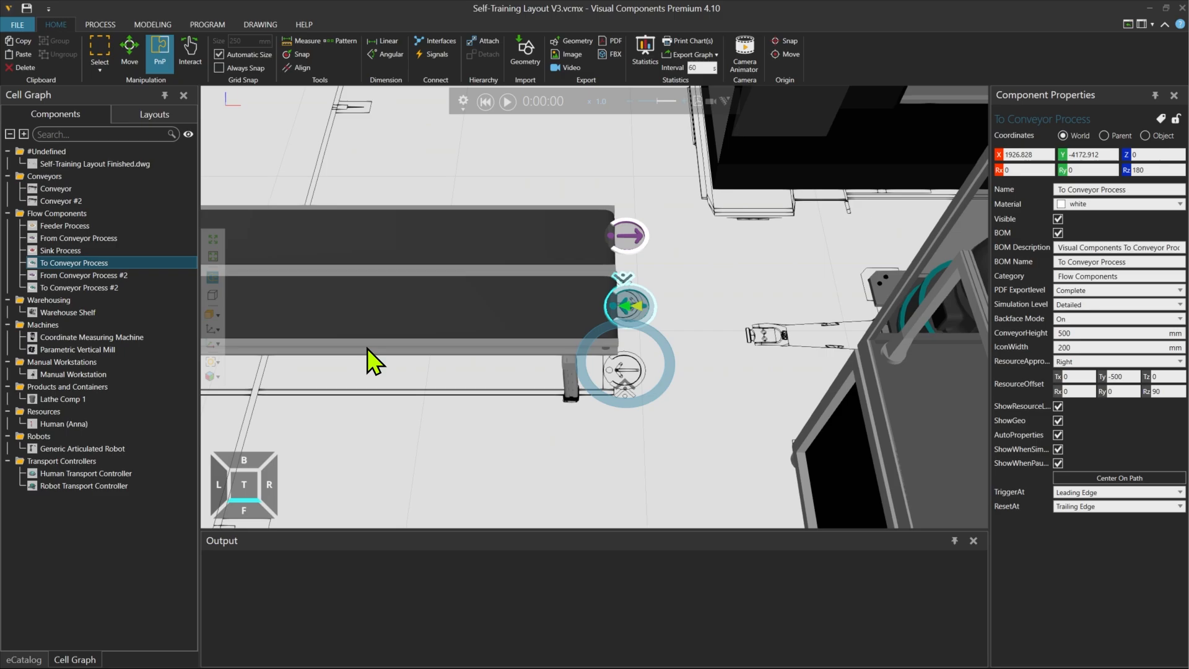
ctrl+right_drag(367, 348, 612, 357)
scroll(485, 371, down, 5)
scroll(570, 403, down, 4)
scroll(638, 366, down, 3)
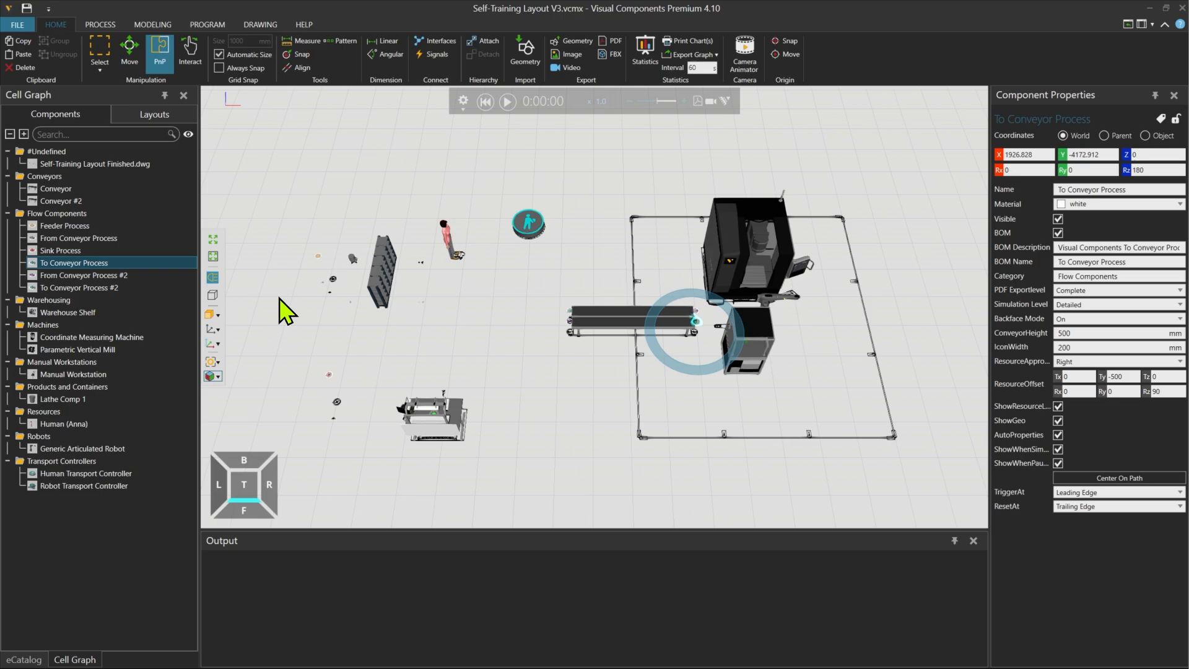
click(101, 25)
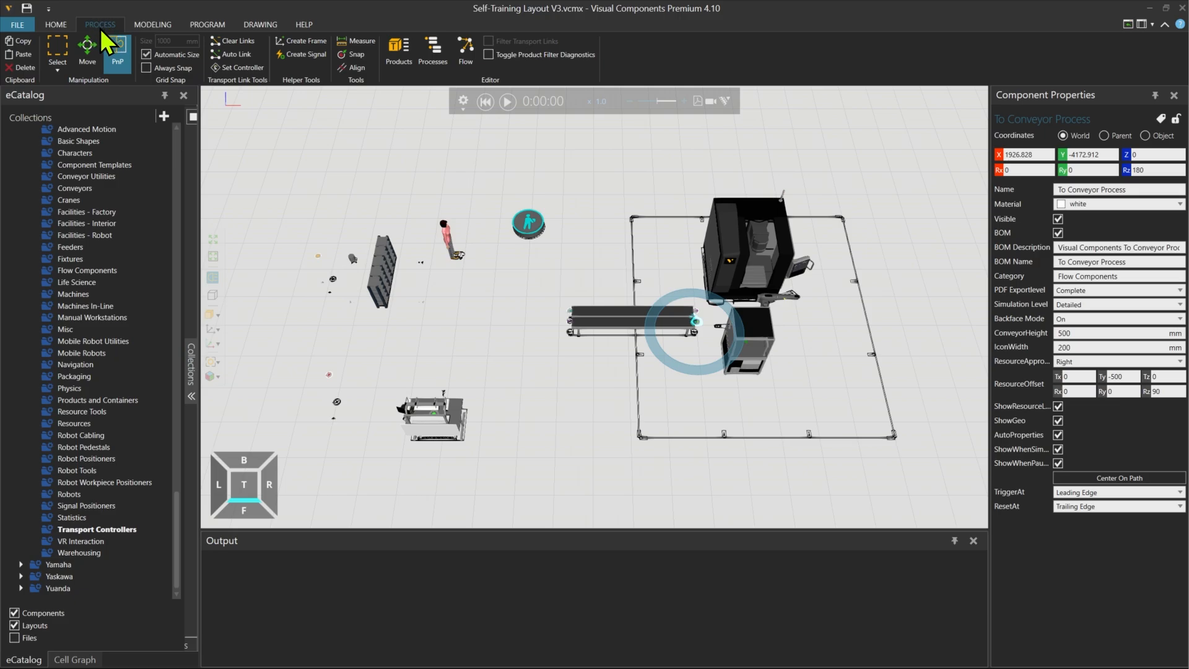
click(403, 61)
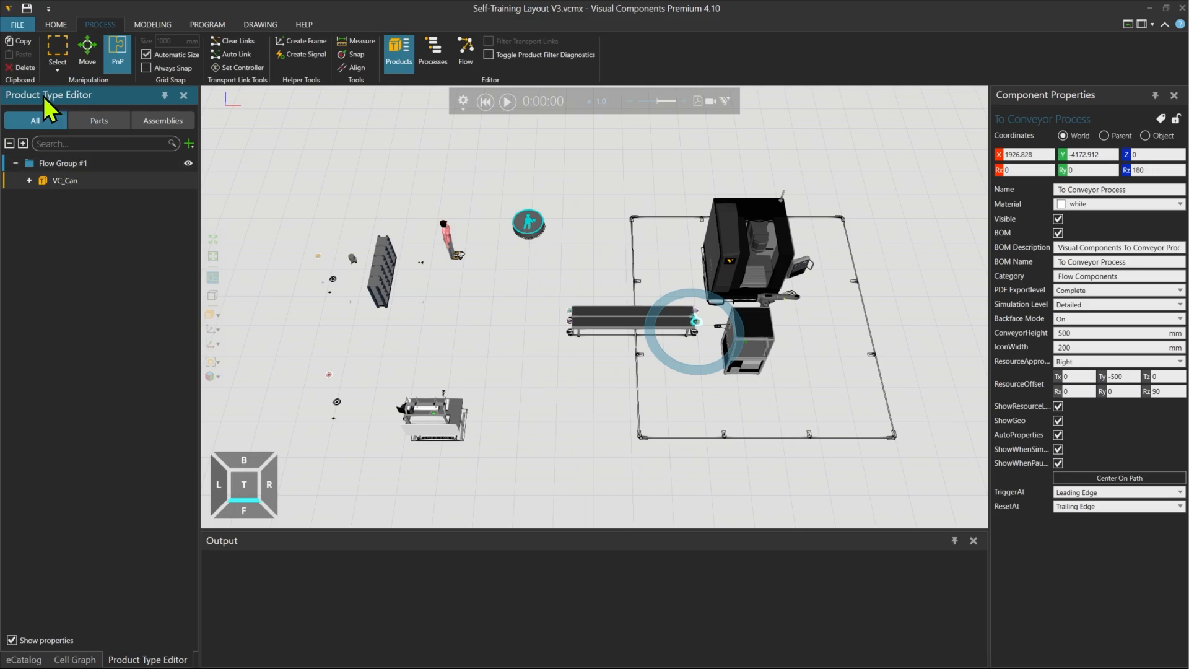
click(62, 183)
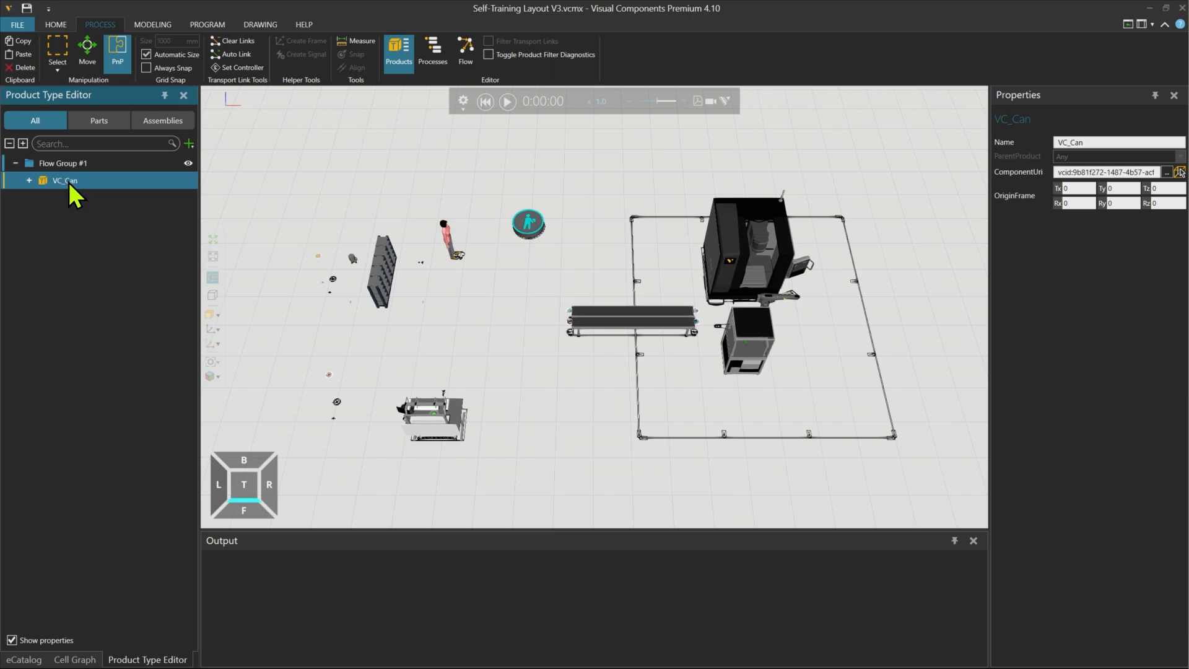
right_click(70, 183)
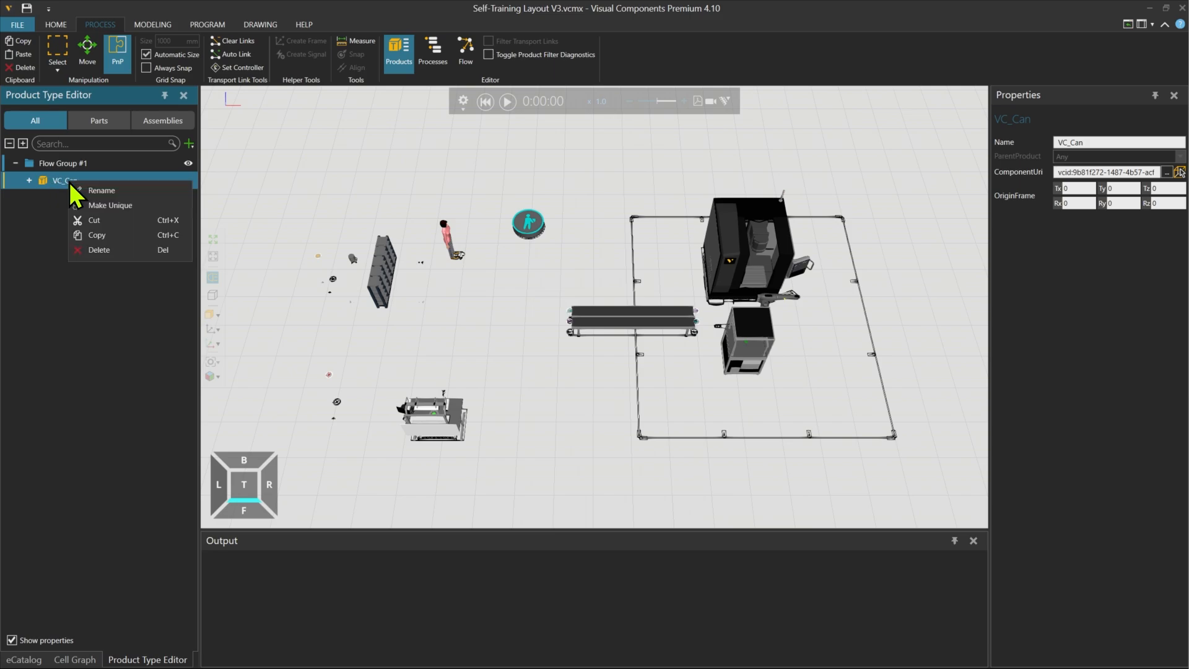
click(99, 250)
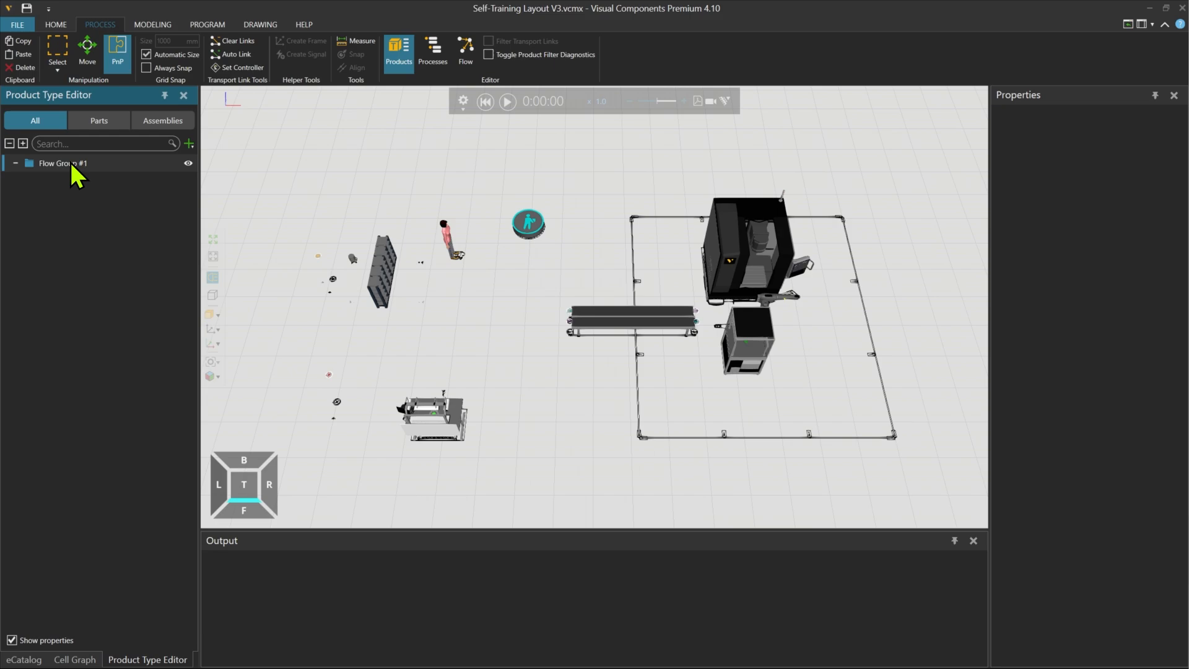
- Add a new product type to Flow Group #1 and name it Lathe Comp 1
click(118, 158)
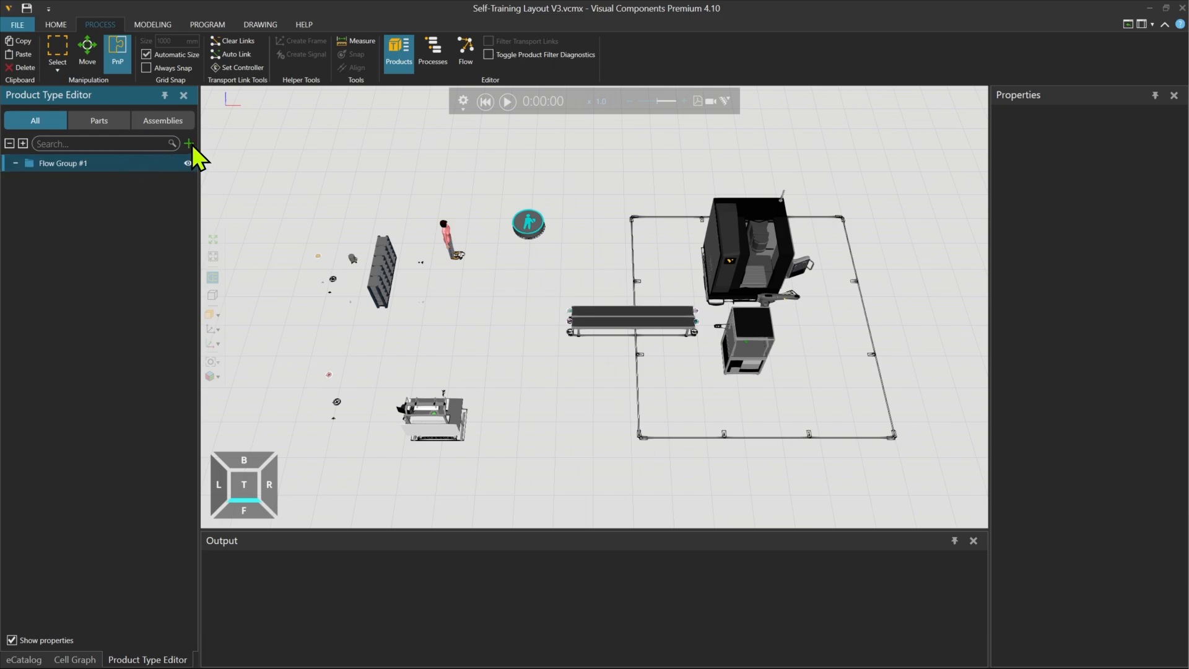
click(189, 144)
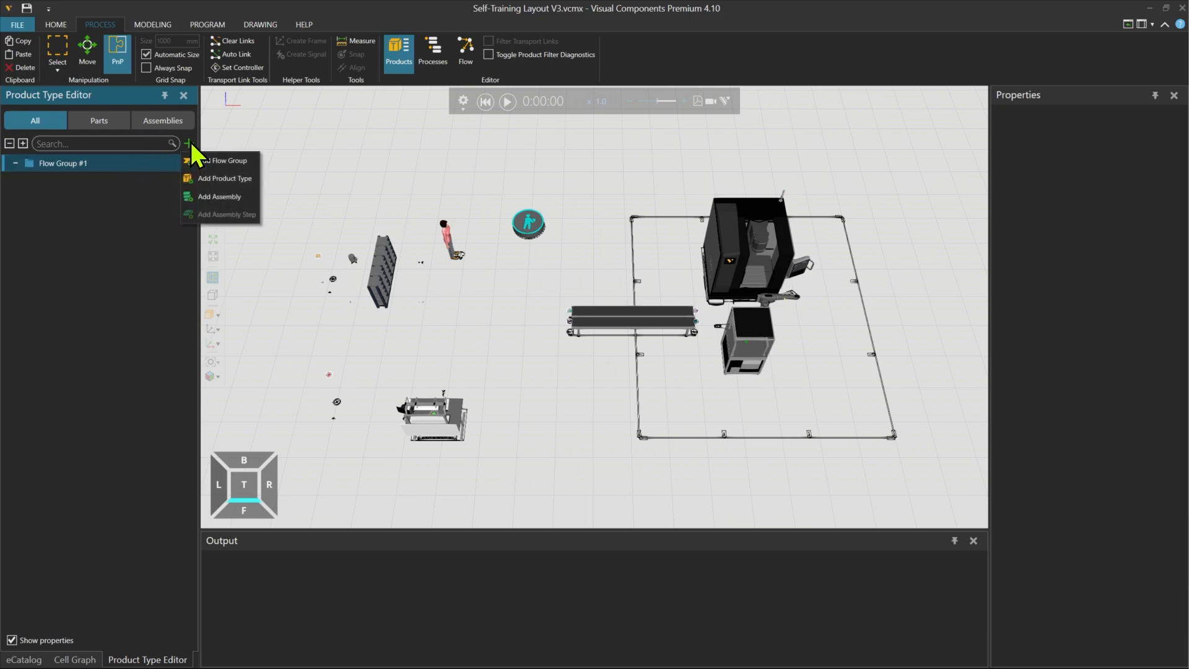
click(223, 179)
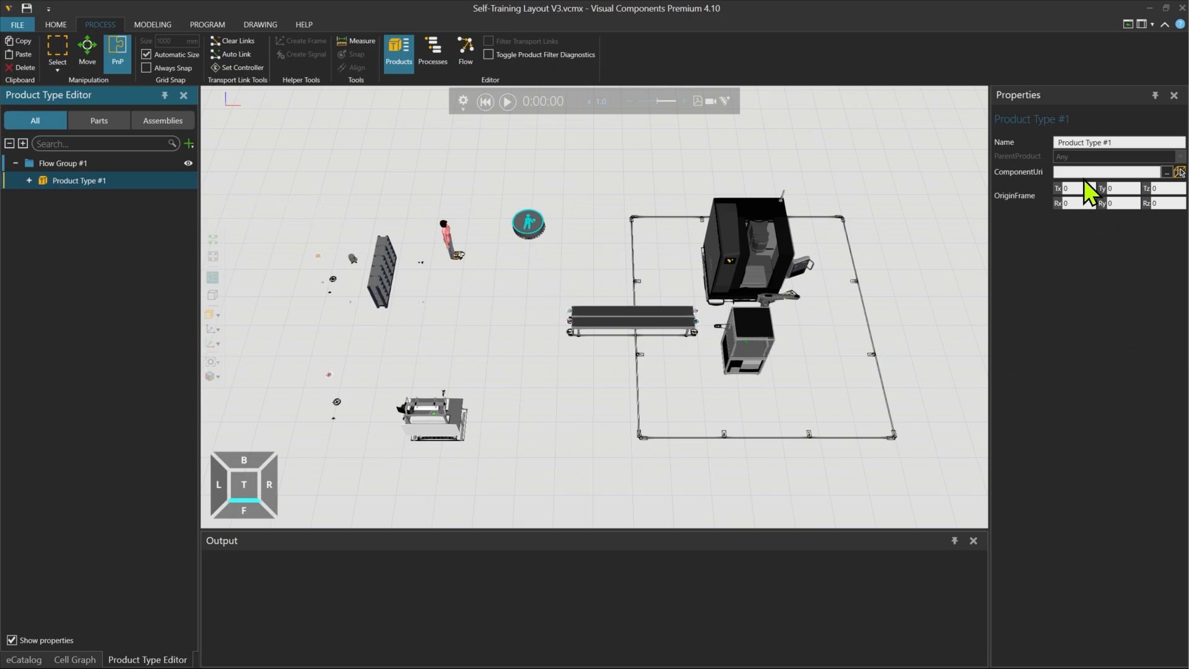
click(1130, 146)
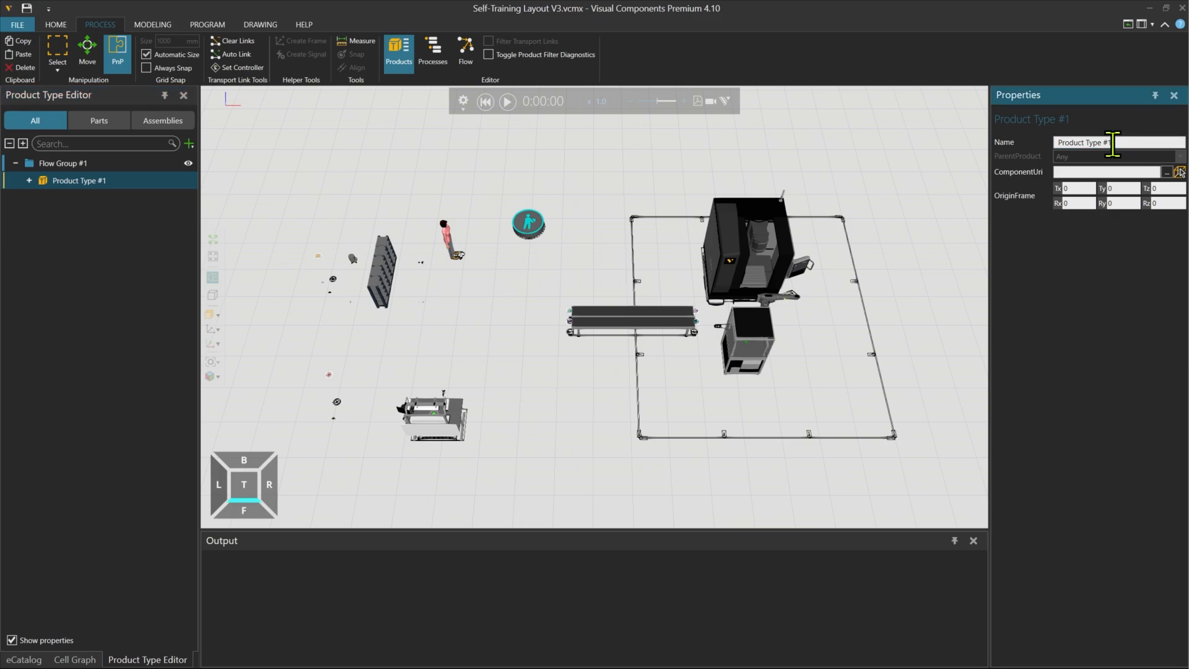
drag(1113, 143, 1062, 150)
text(Lathe Comp 1)
key(Return)
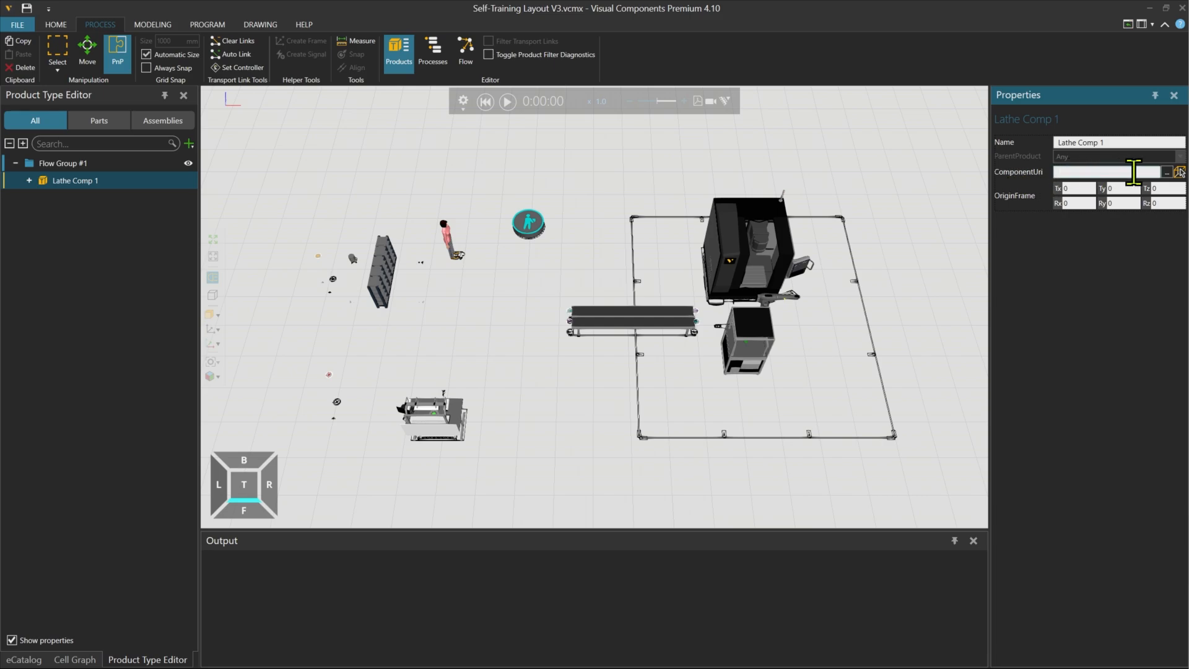
- Assign the grey cylinder Lathe Comp 1 from the 3D world as the component of the Lathe Comp 1 product type
click(1181, 172)
scroll(328, 236, up, 8)
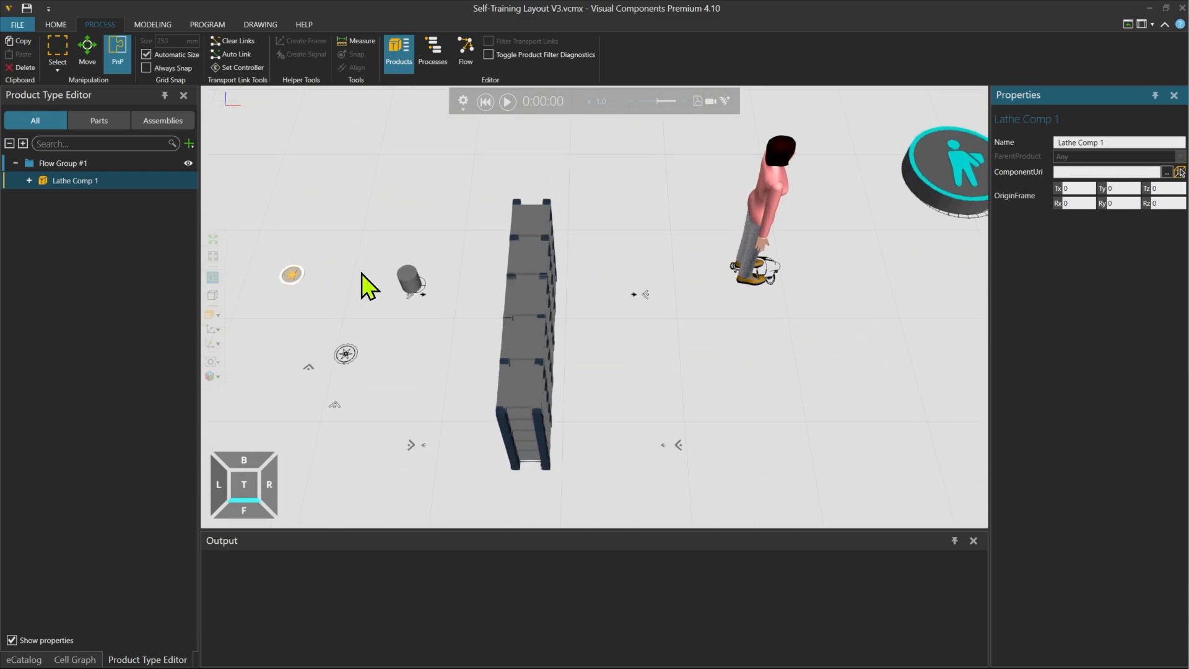
click(410, 288)
click(1059, 171)
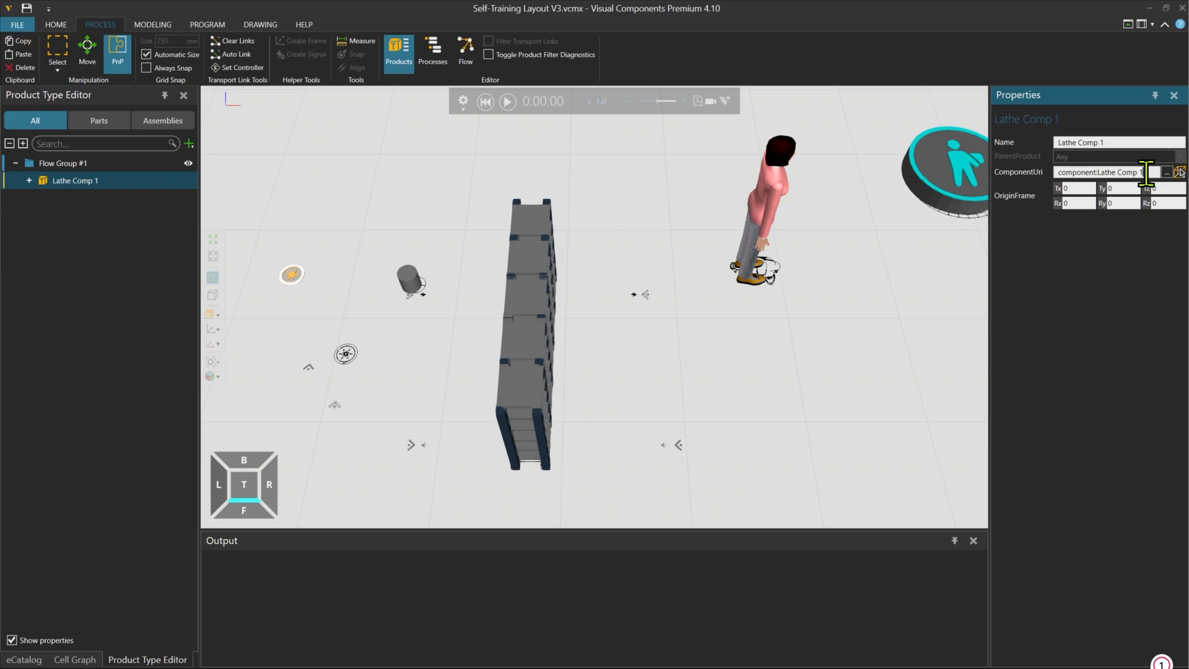
click(76, 181)
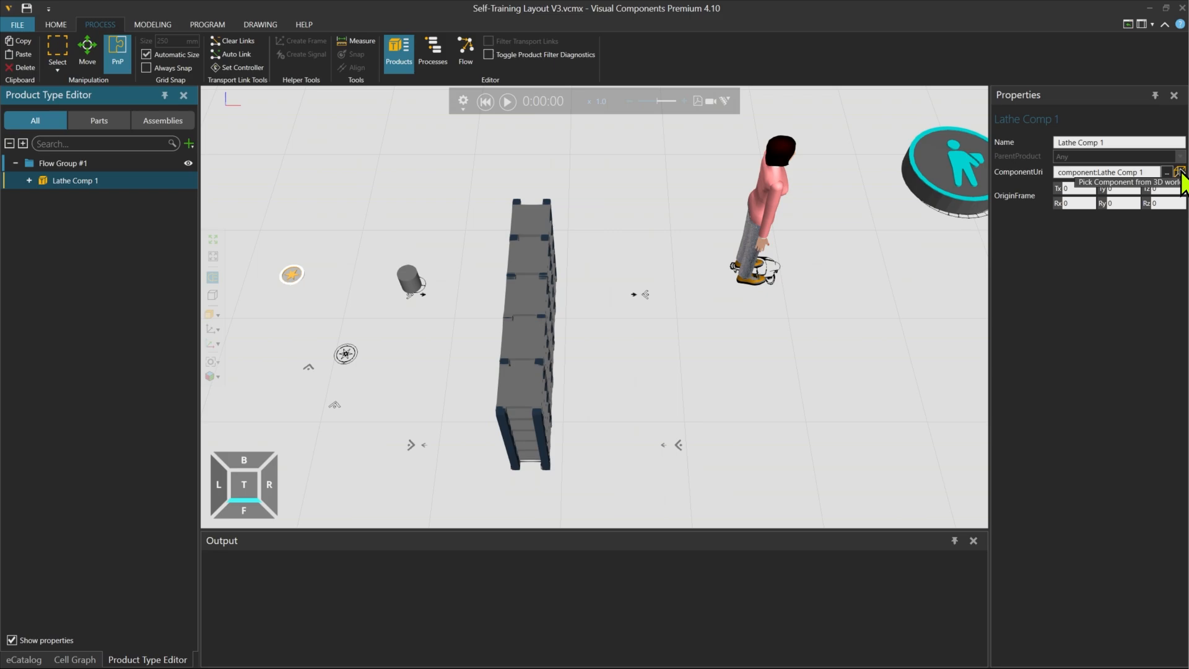
click(1180, 172)
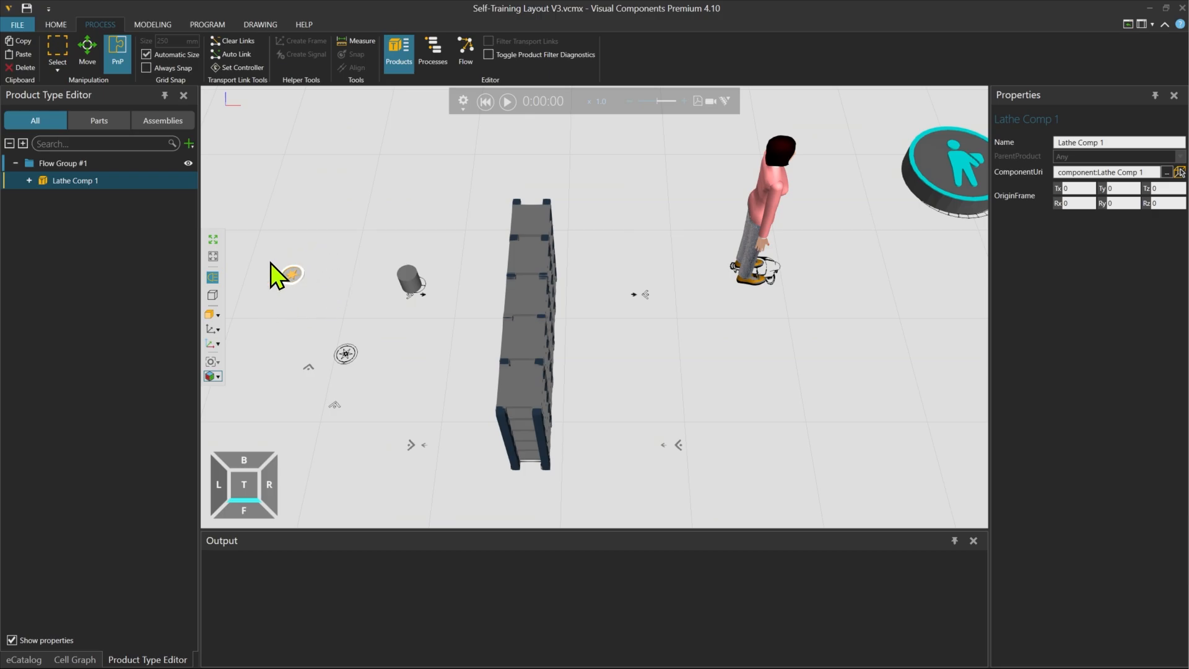
- Set the Feeder Process's product creator to feed the Lathe Comp 1 part
click(293, 273)
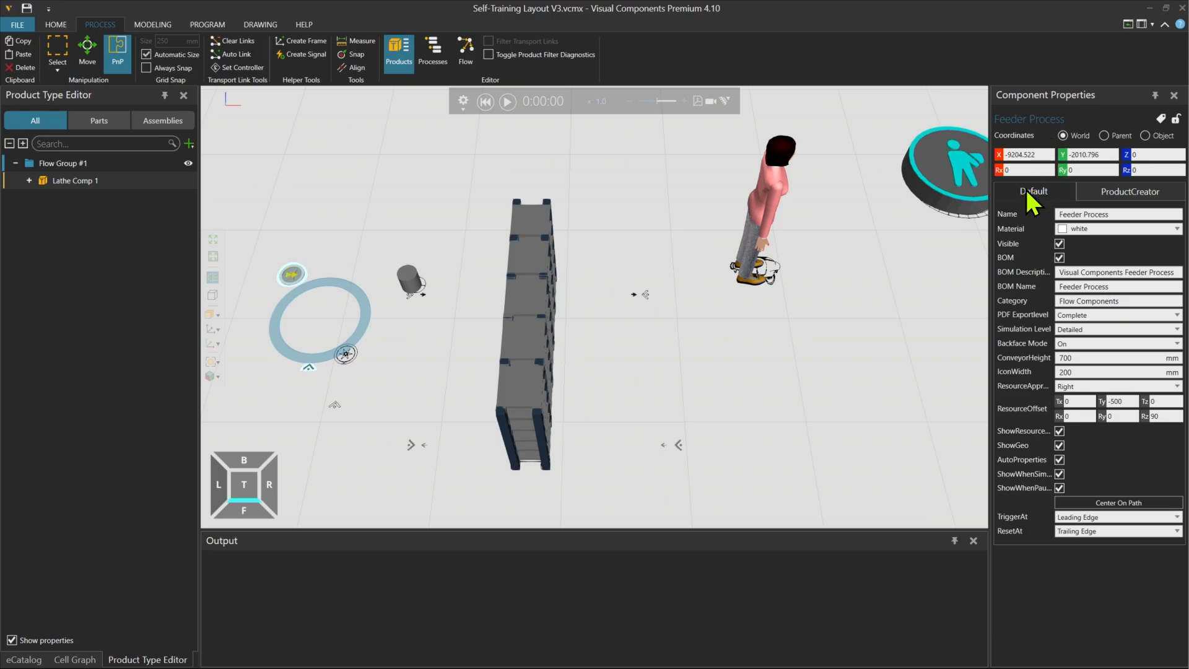
click(1118, 204)
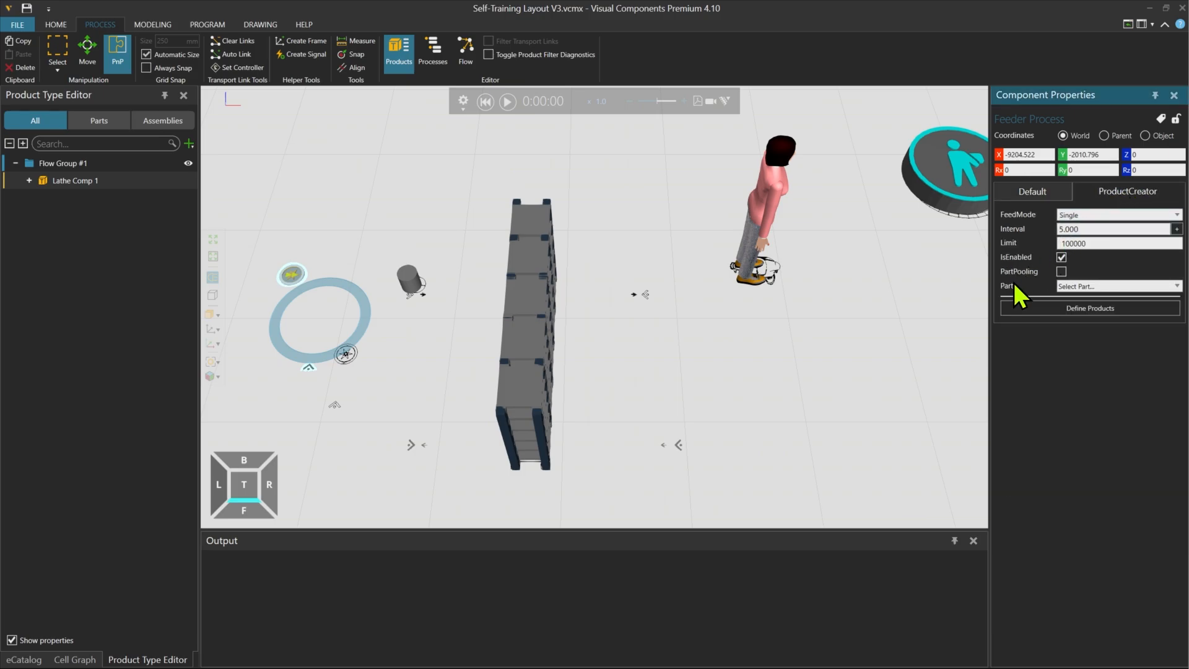
click(1094, 286)
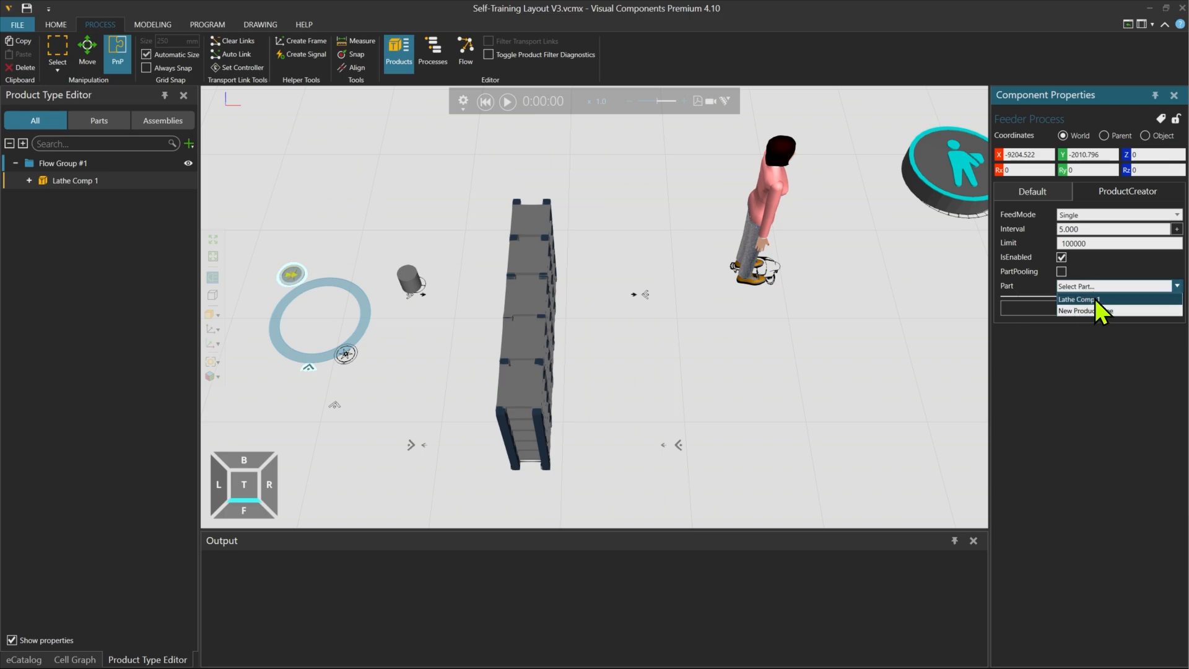
click(1096, 299)
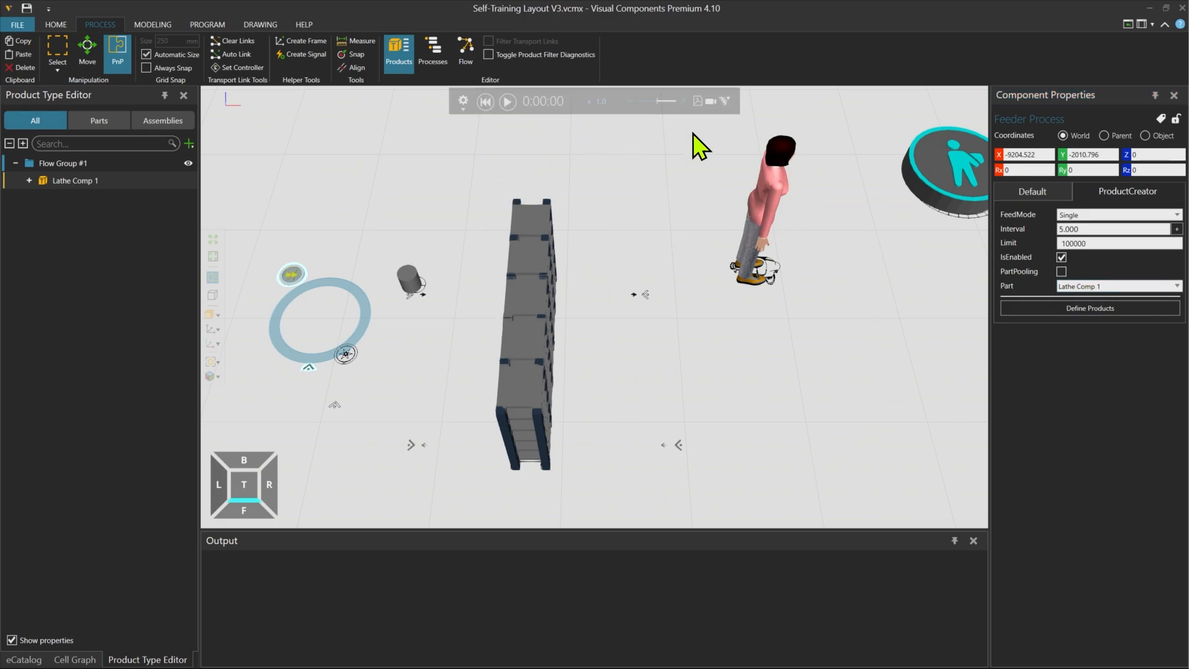
- Run the simulation to check the part created at the Feeder Process, and reset it
click(508, 102)
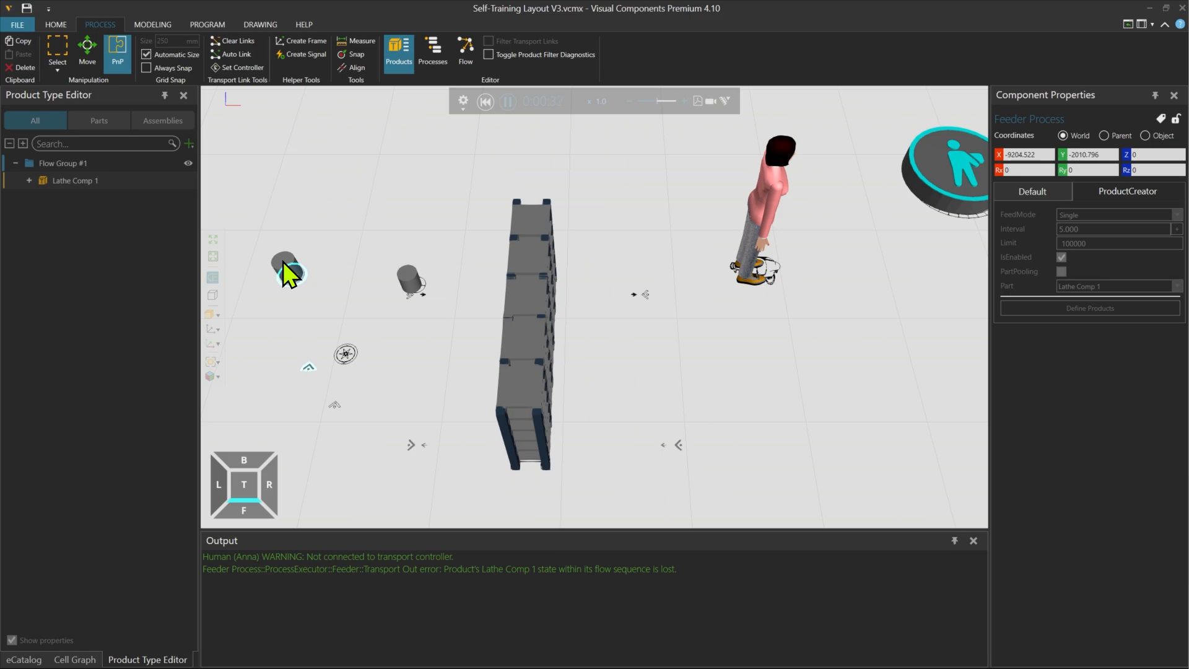
click(485, 101)
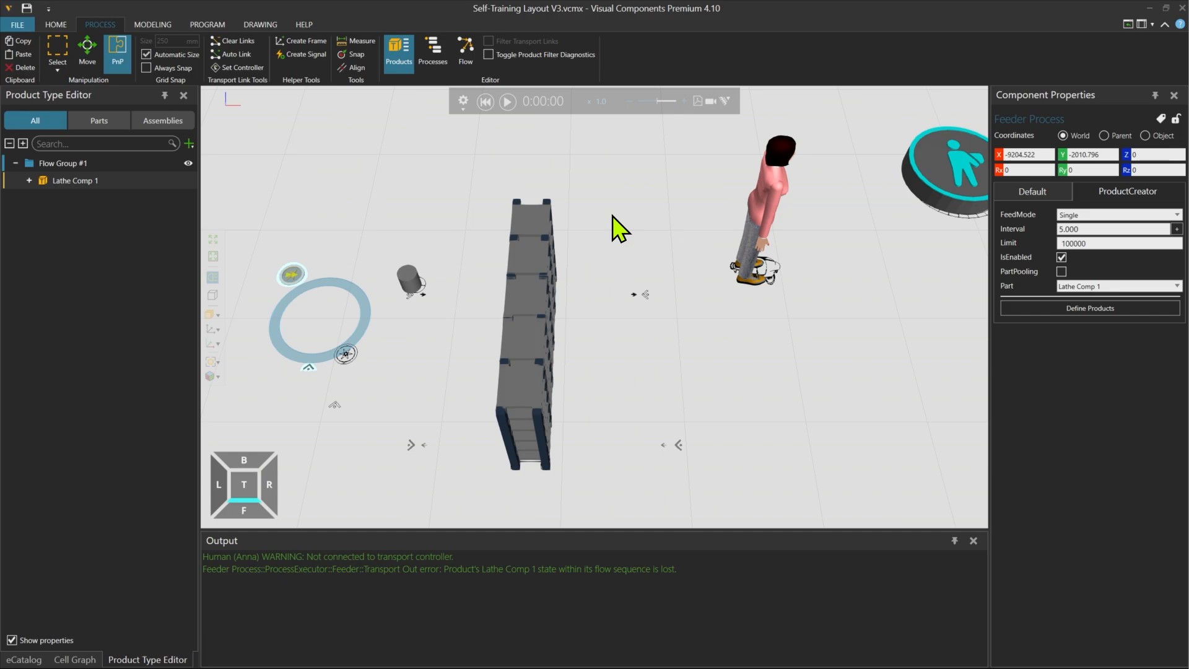
- Show the process labels in the layout and rename the ToConveyor process at the conveyors' machine-side end to ToConveyor2
scroll(620, 229, down, 5)
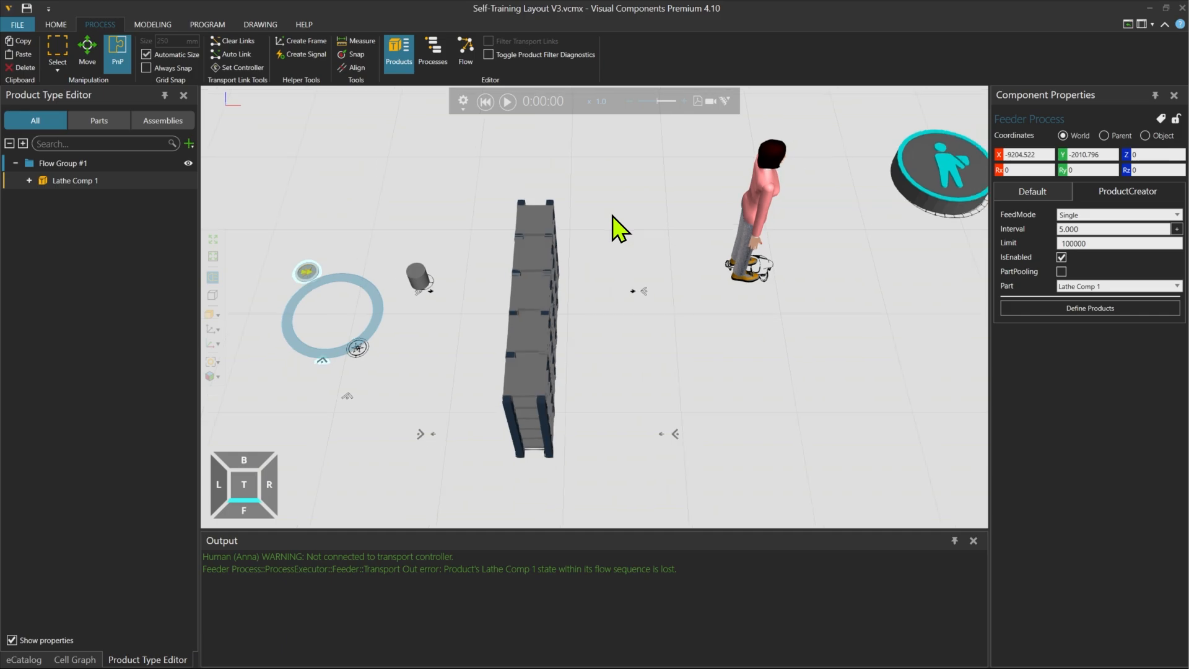
scroll(620, 229, down, 3)
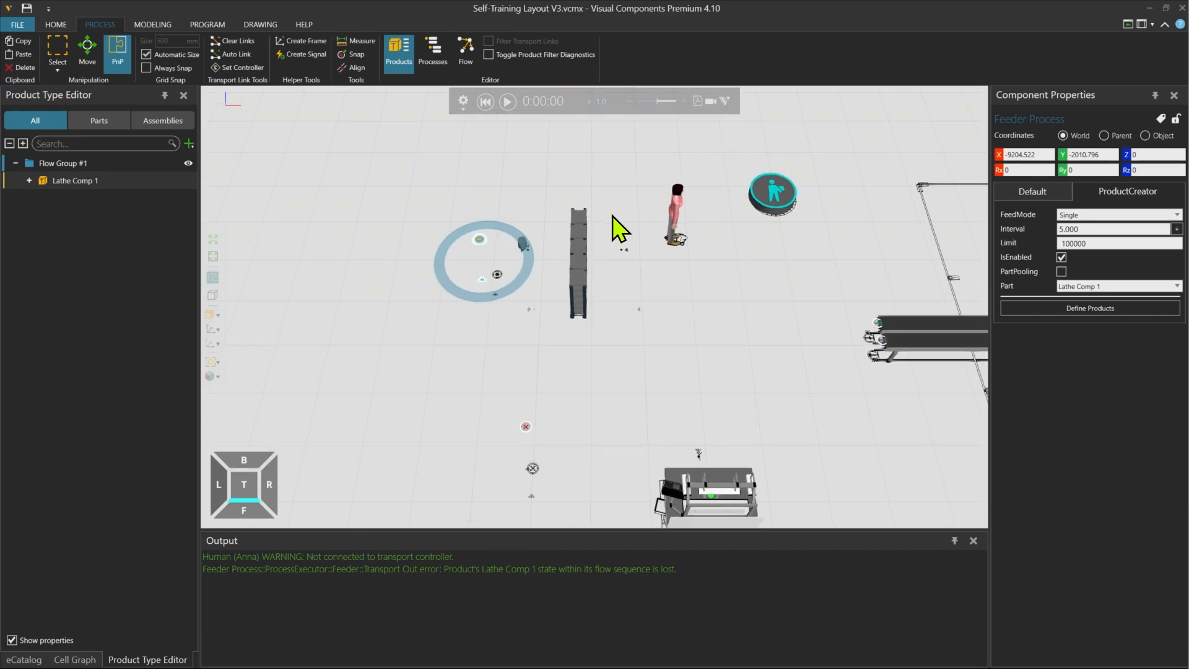
middle_drag(717, 250, 619, 250)
scroll(624, 250, down, 1)
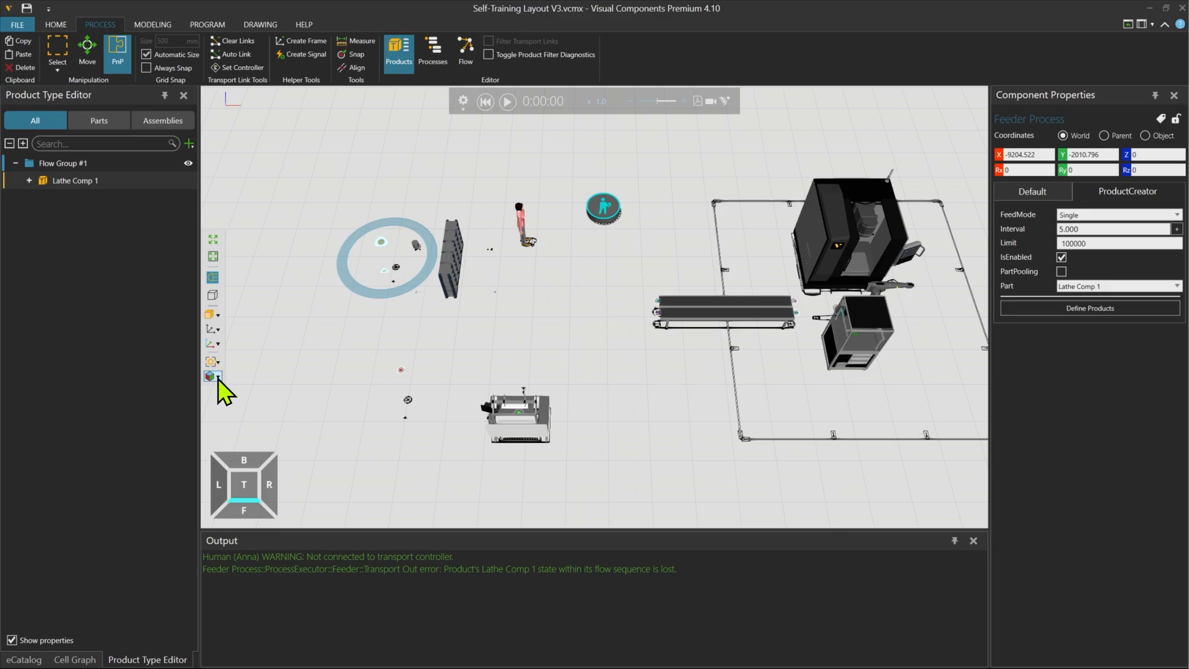
click(438, 56)
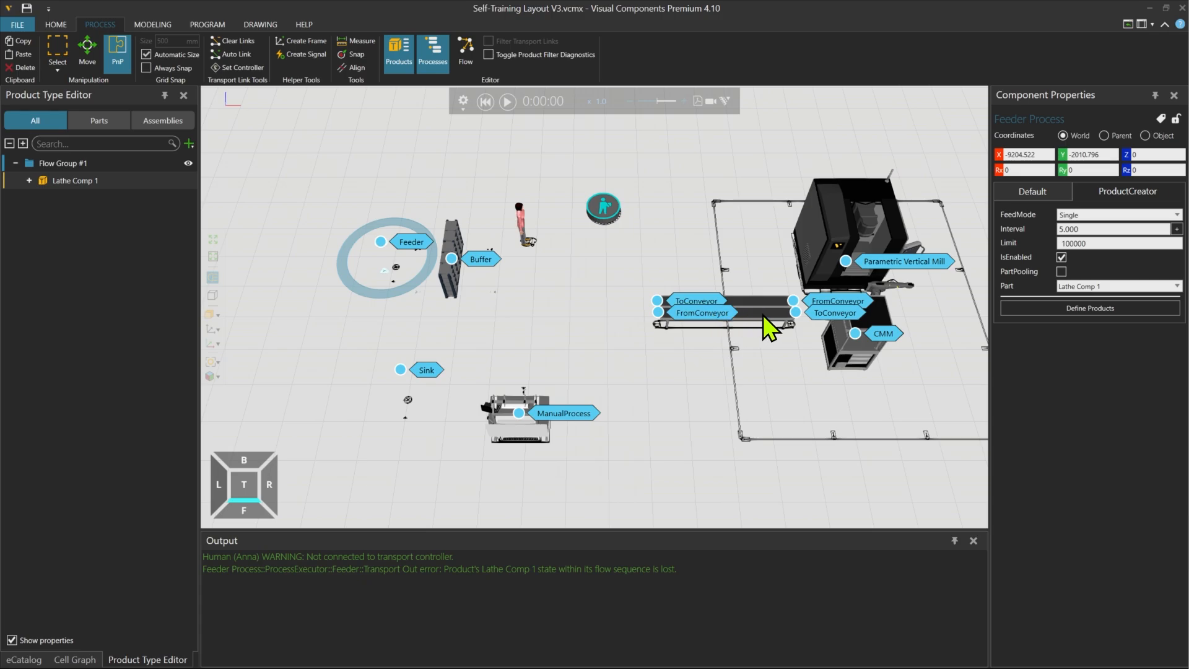
click(833, 313)
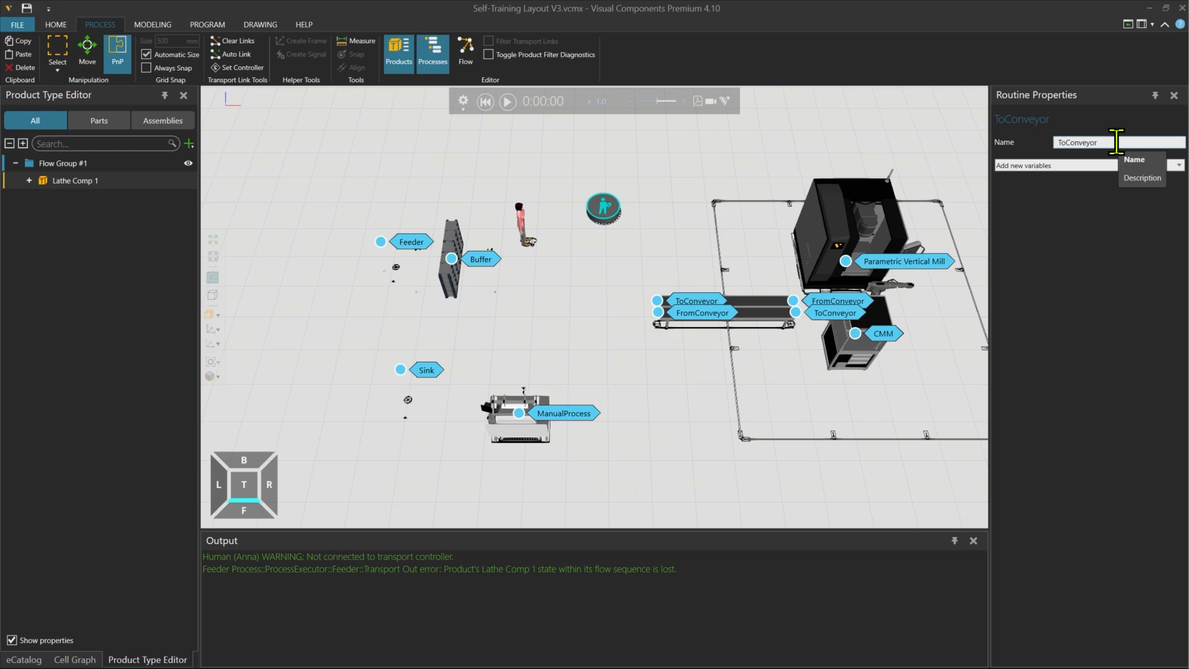
click(1117, 142)
text(2)
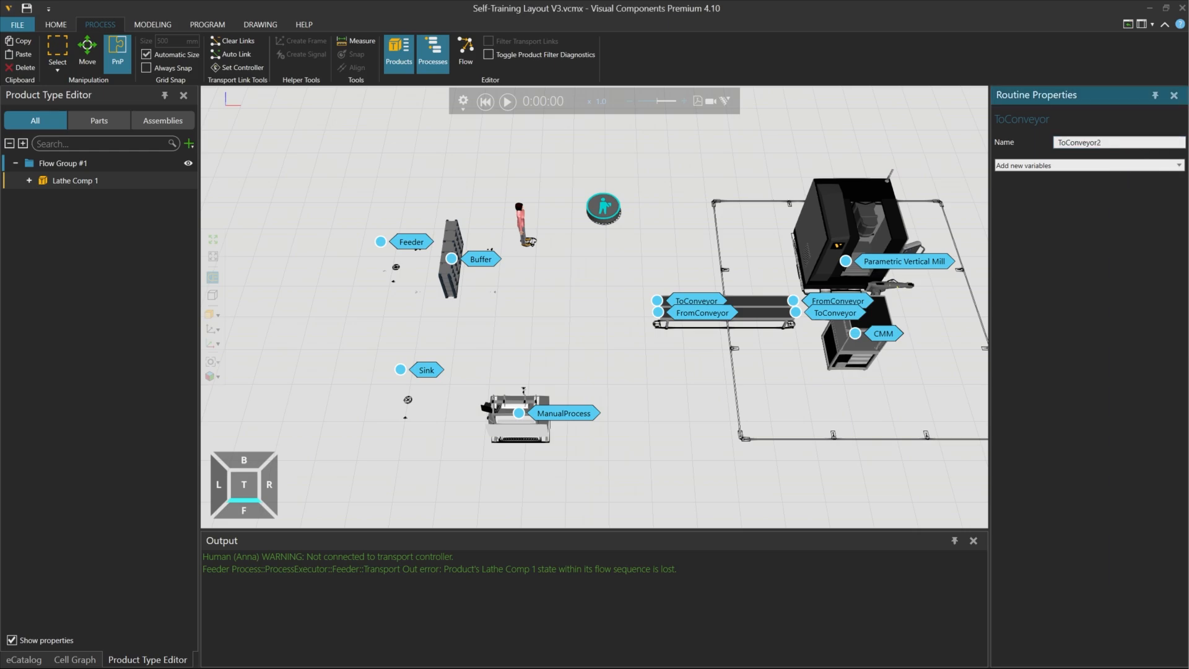
key(Return)
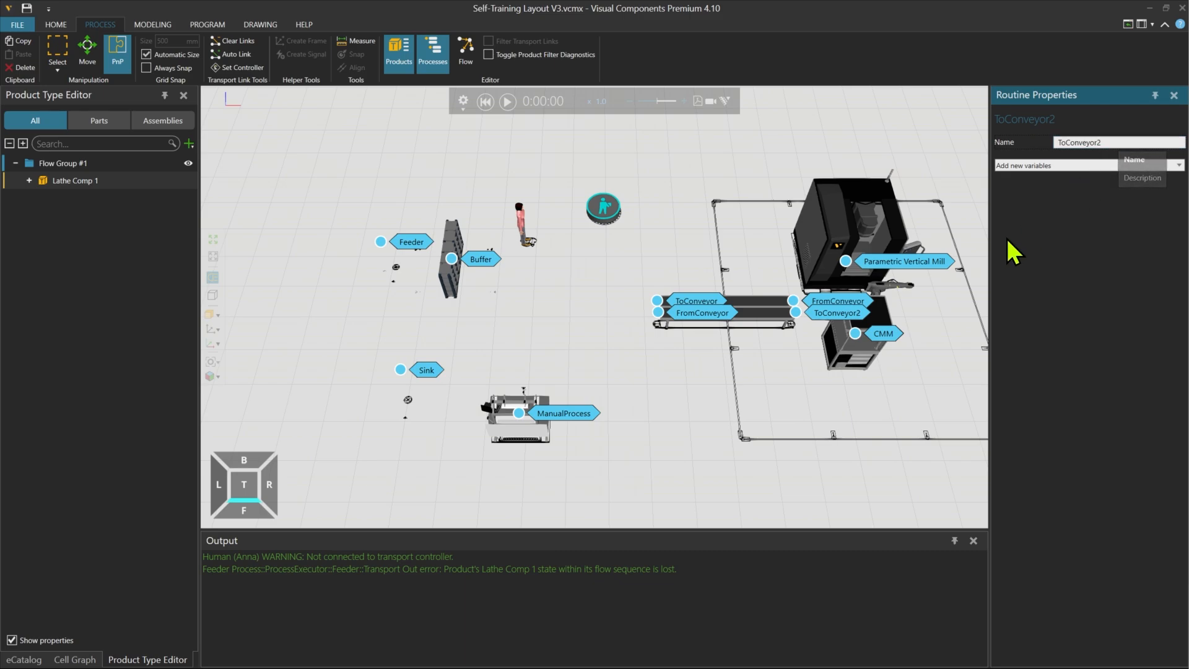
- Rename the FromConveyor process at the conveyors' operator-side end to FromConveyor2
click(705, 314)
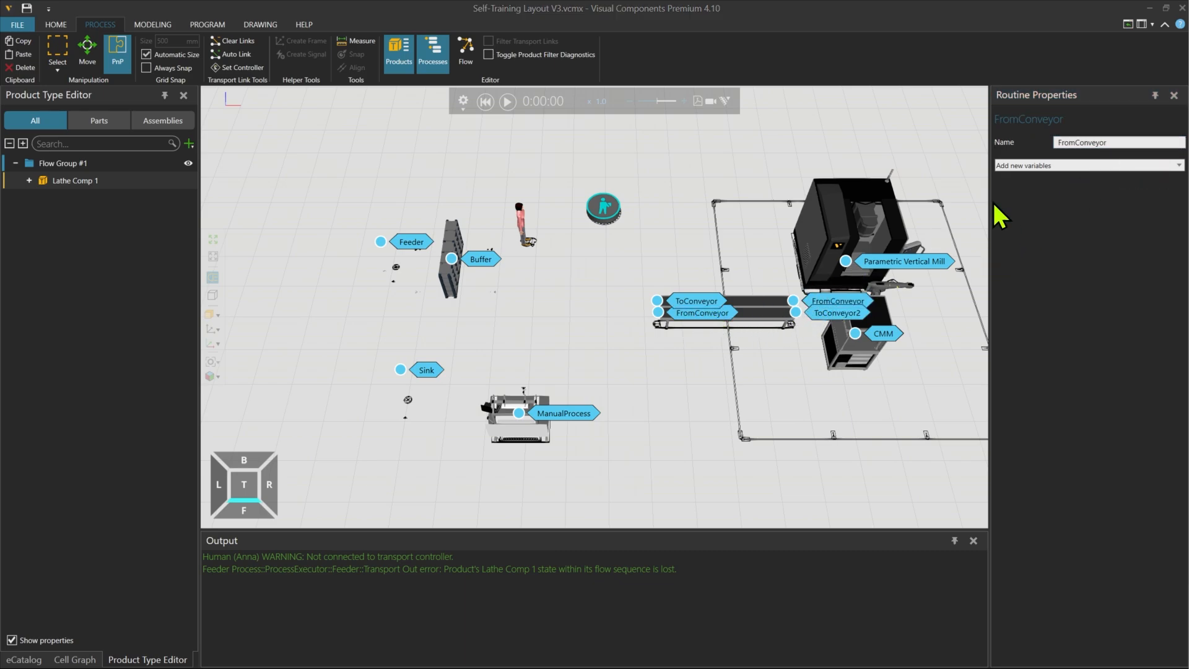
click(1122, 142)
text(2)
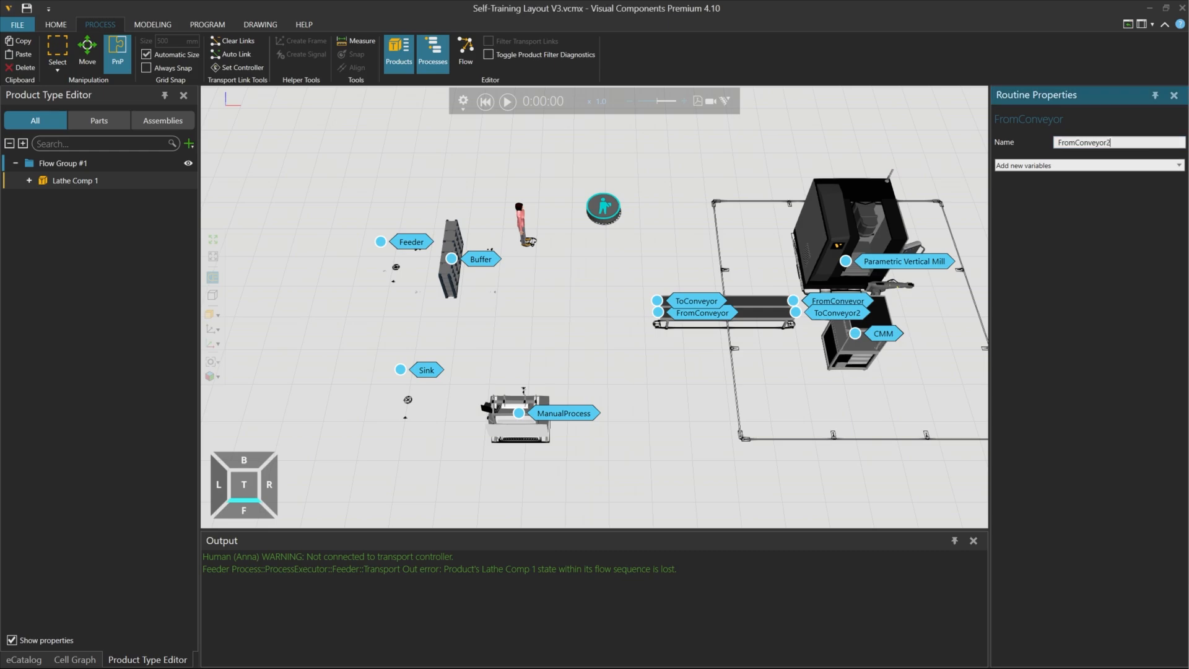
key(Return)
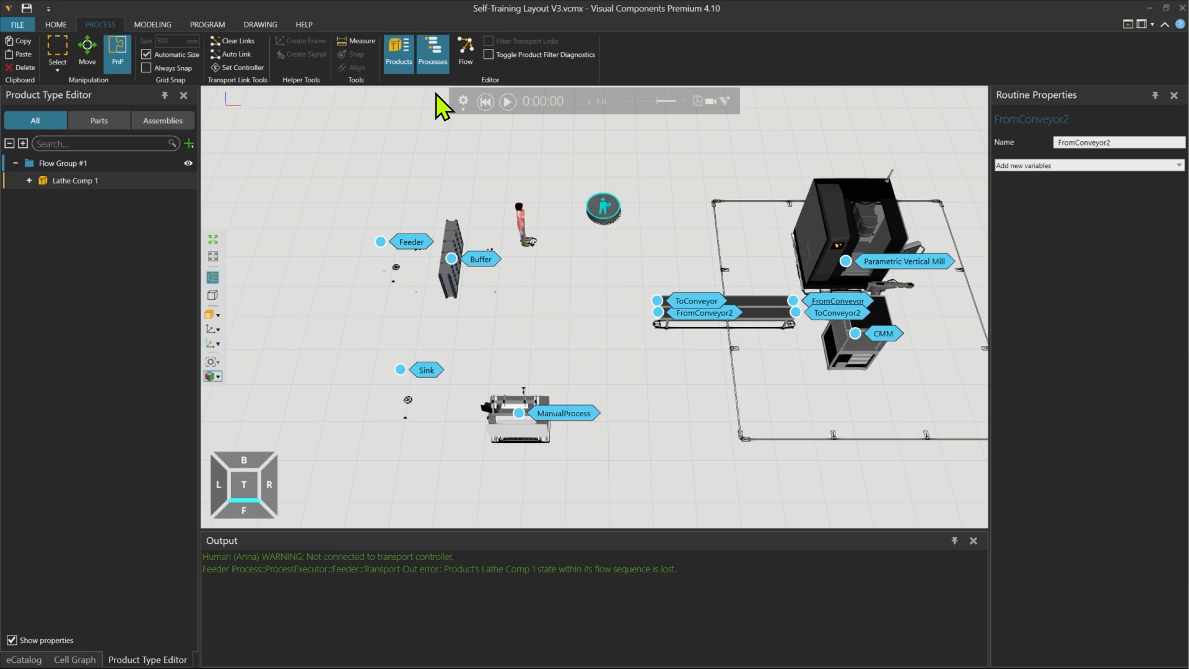
- Open the process flow editor showing Flow Group #1
click(465, 59)
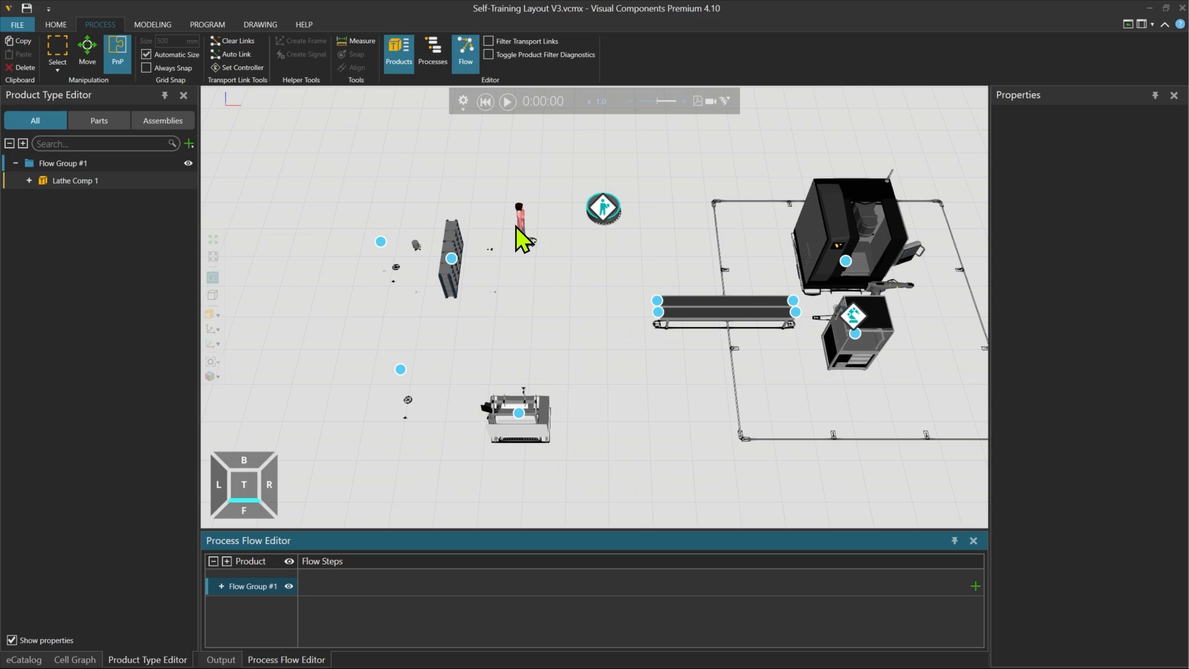
- Create transport links from the Feeder to the Buffer, on to ToConveyor, and along the first conveyor to FromConveyor
scroll(340, 302, up, 4)
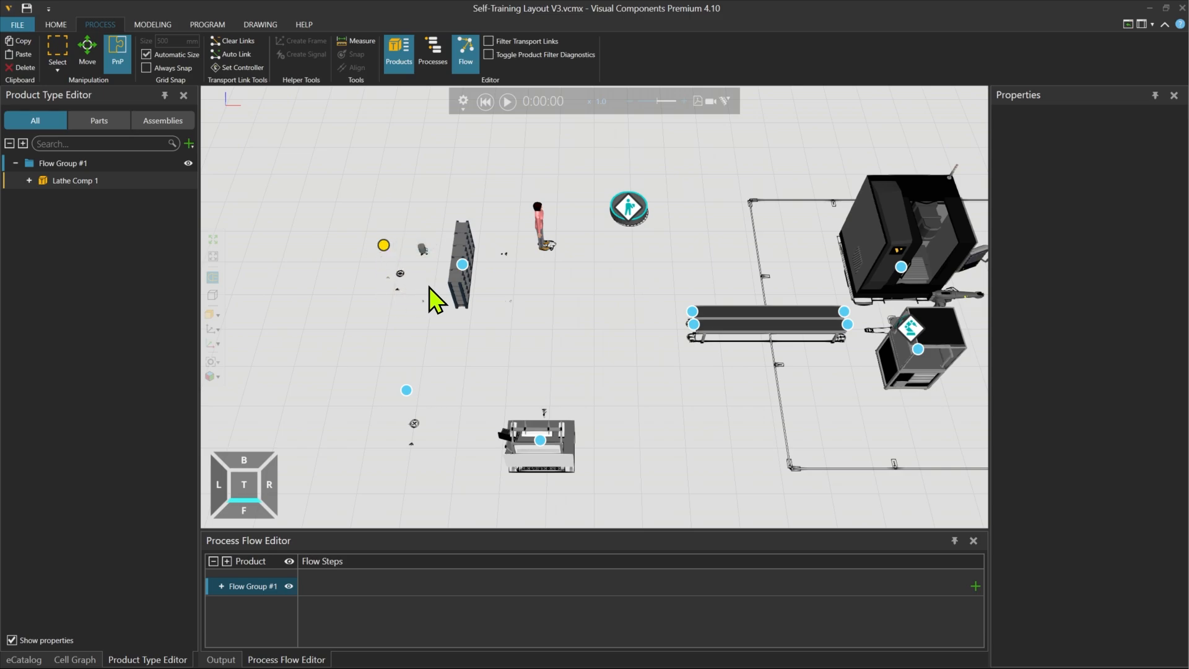
click(461, 266)
click(693, 311)
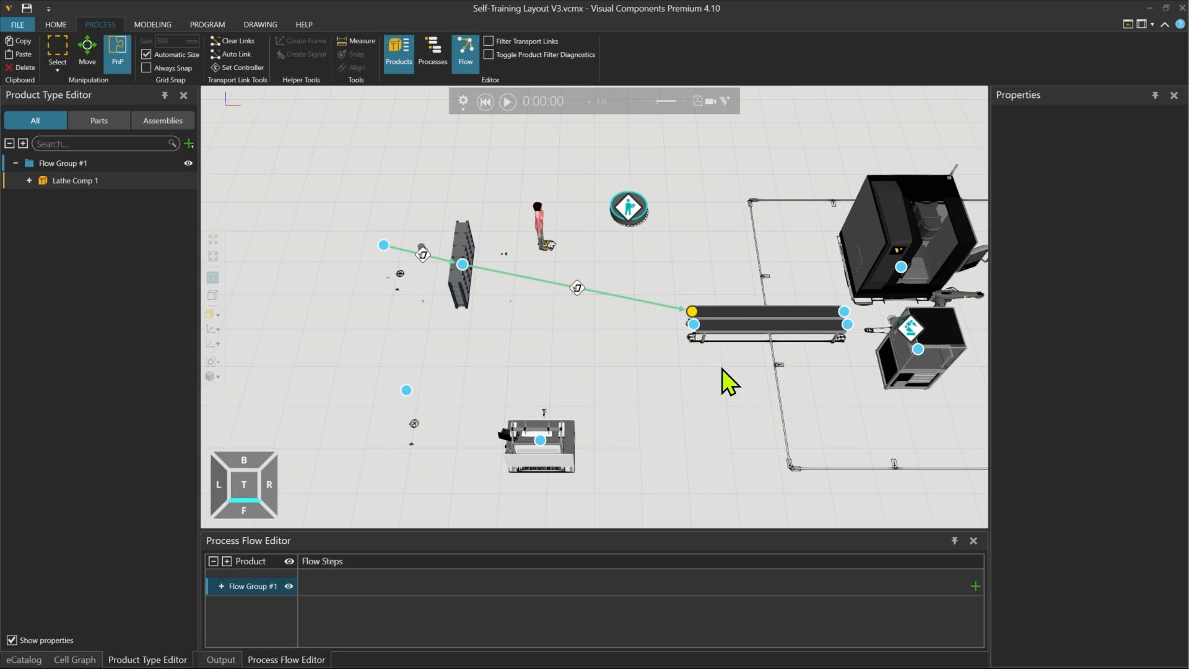
middle_drag(750, 372, 620, 357)
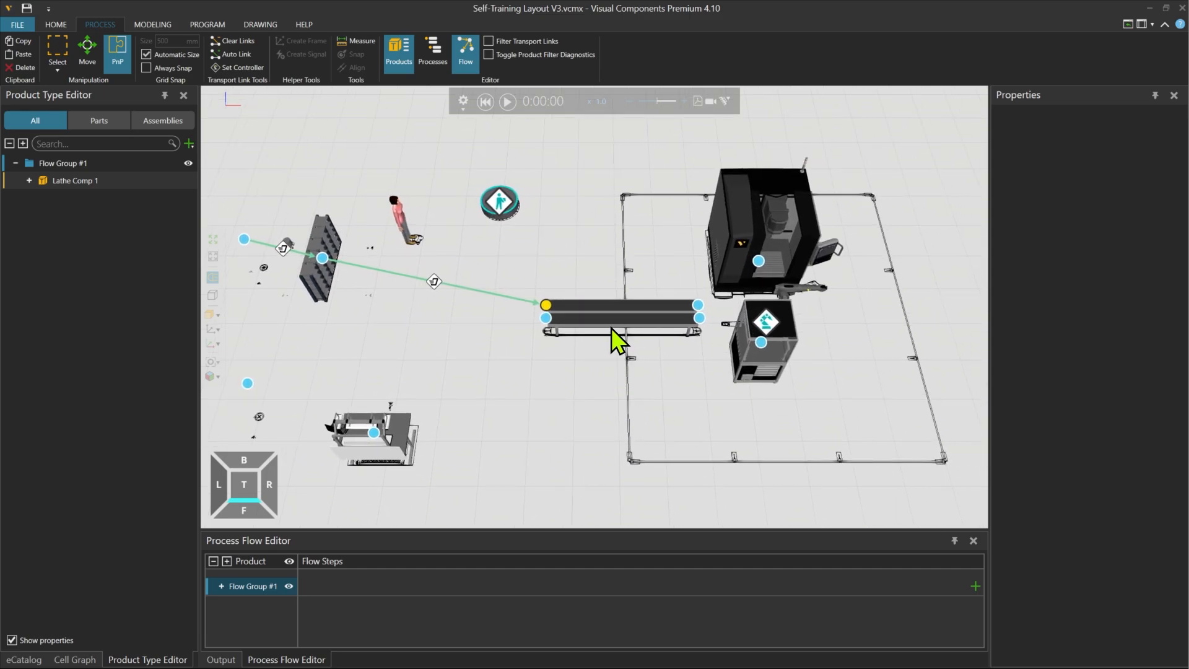
click(699, 306)
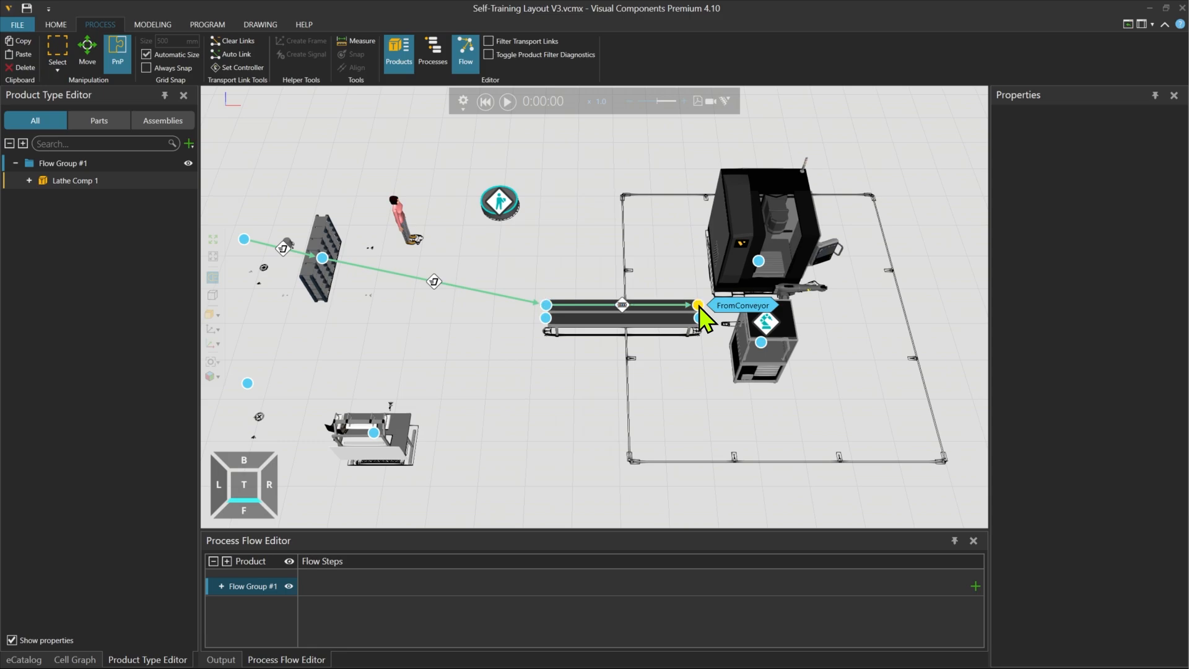
- Link FromConveyor to the Parametric Vertical Mill, on to the CMM, and from there to ToConveyor2
click(759, 261)
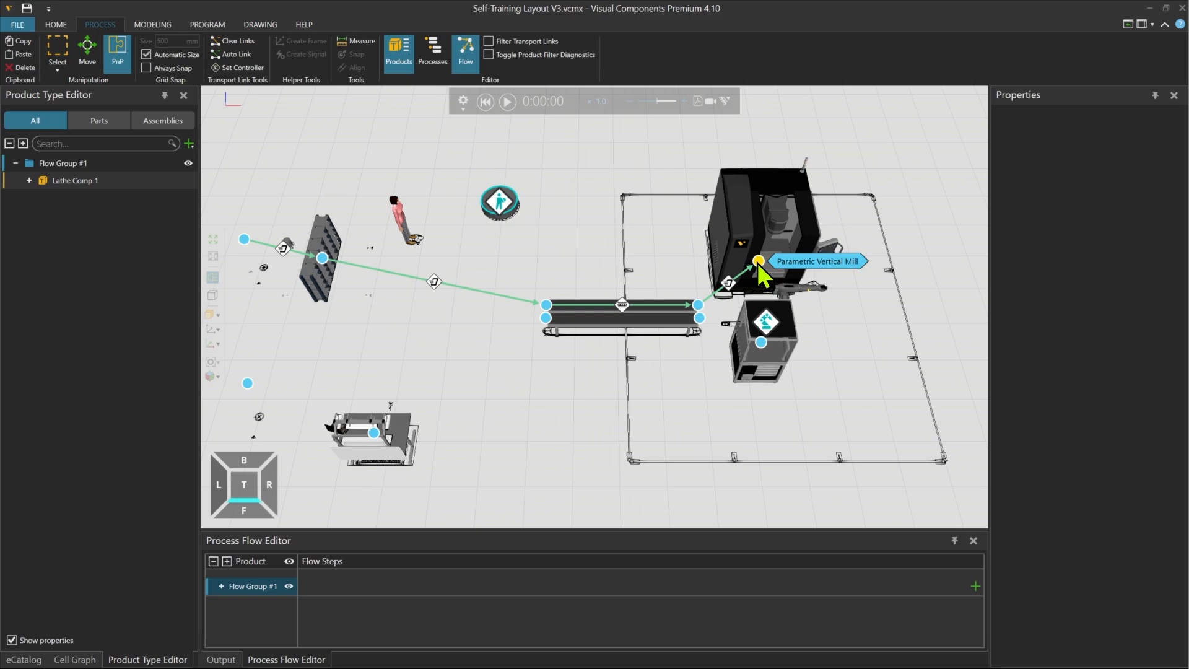
click(760, 342)
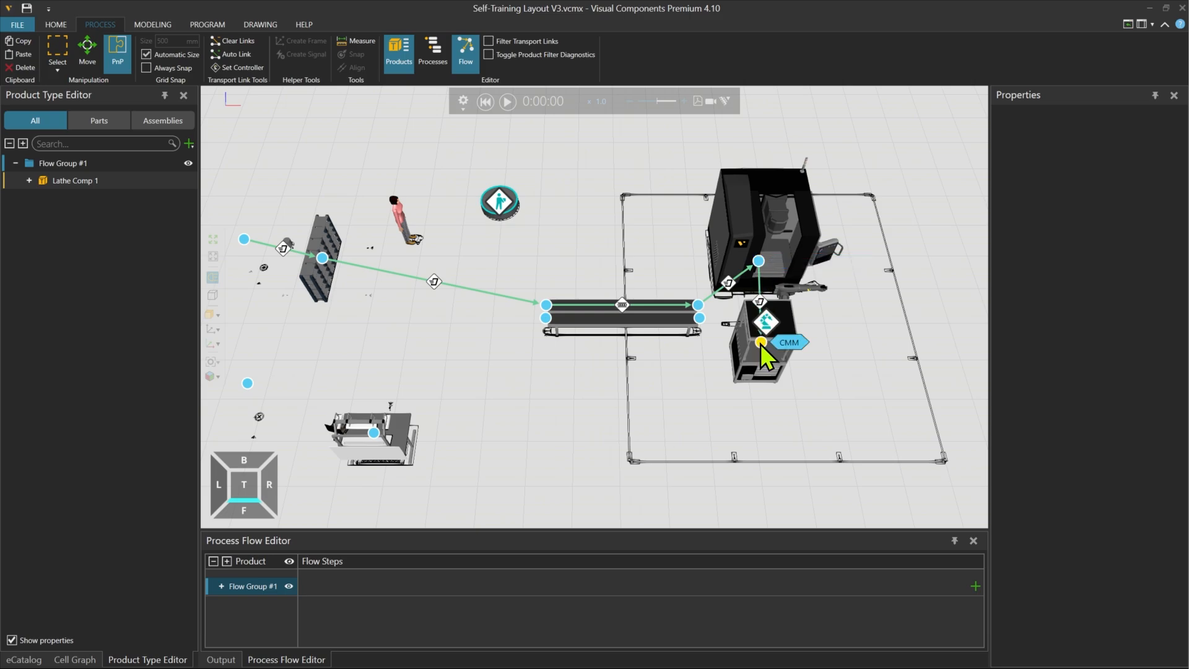
click(700, 320)
- Extend the transport links from ToConveyor2 through FromConveyor2 and ManualProcess to the Sink, and select the link feeding ManualProcess
middle_drag(575, 361, 610, 361)
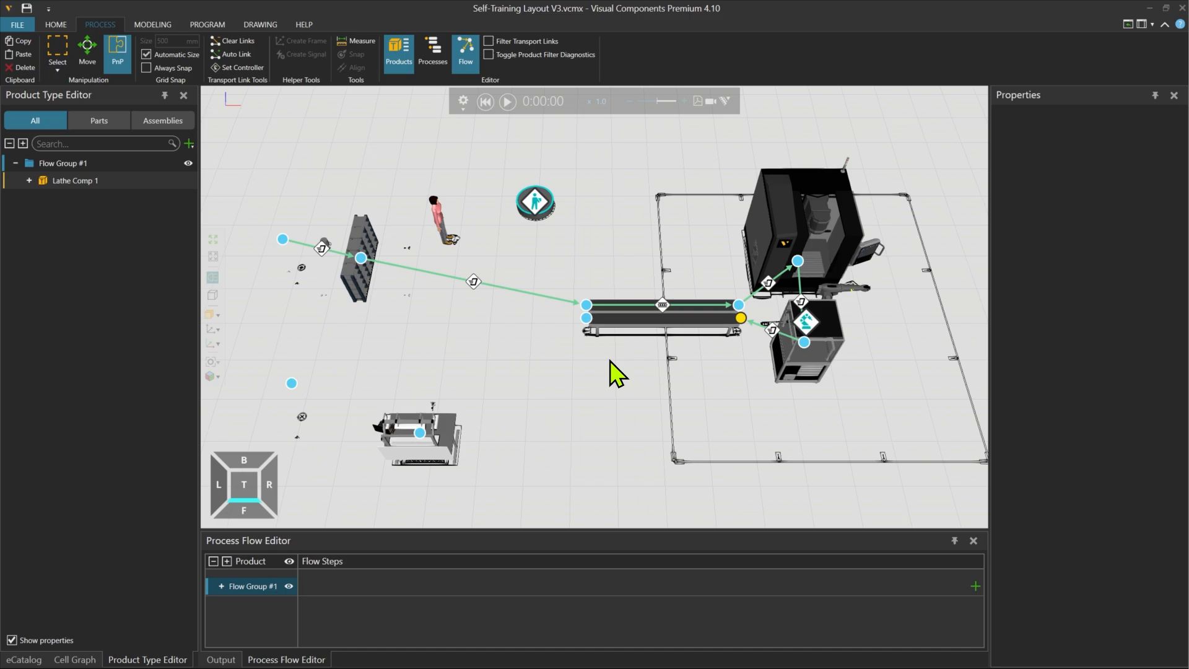
click(587, 320)
middle_drag(528, 364, 598, 339)
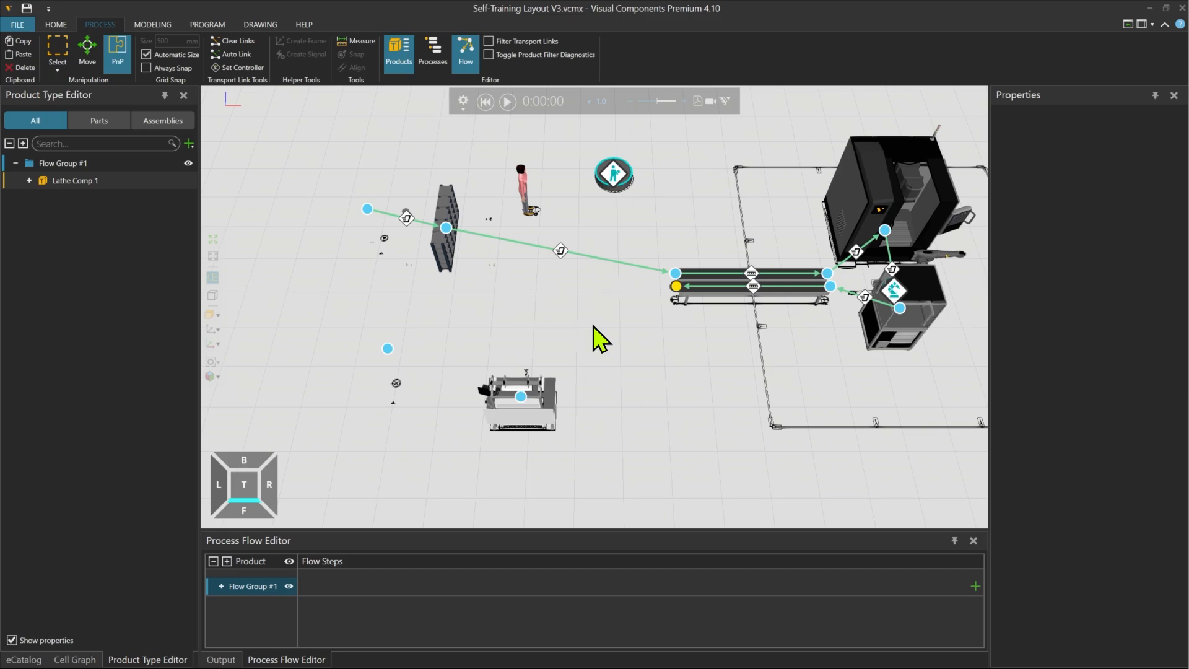
click(522, 398)
click(388, 349)
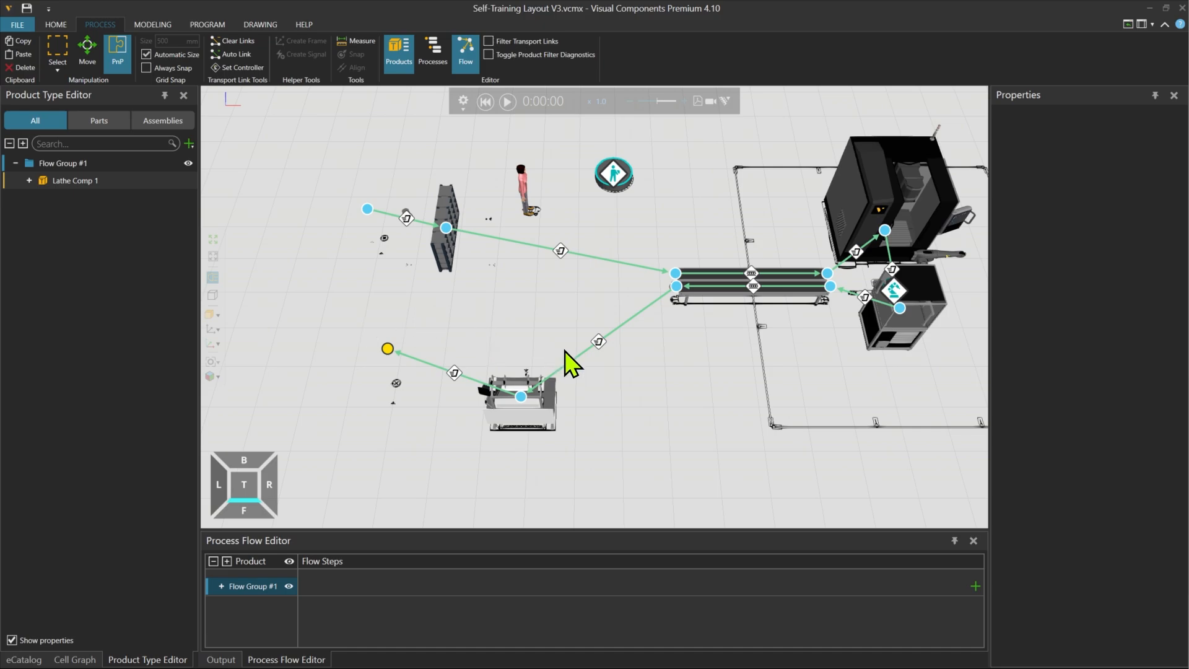
click(599, 342)
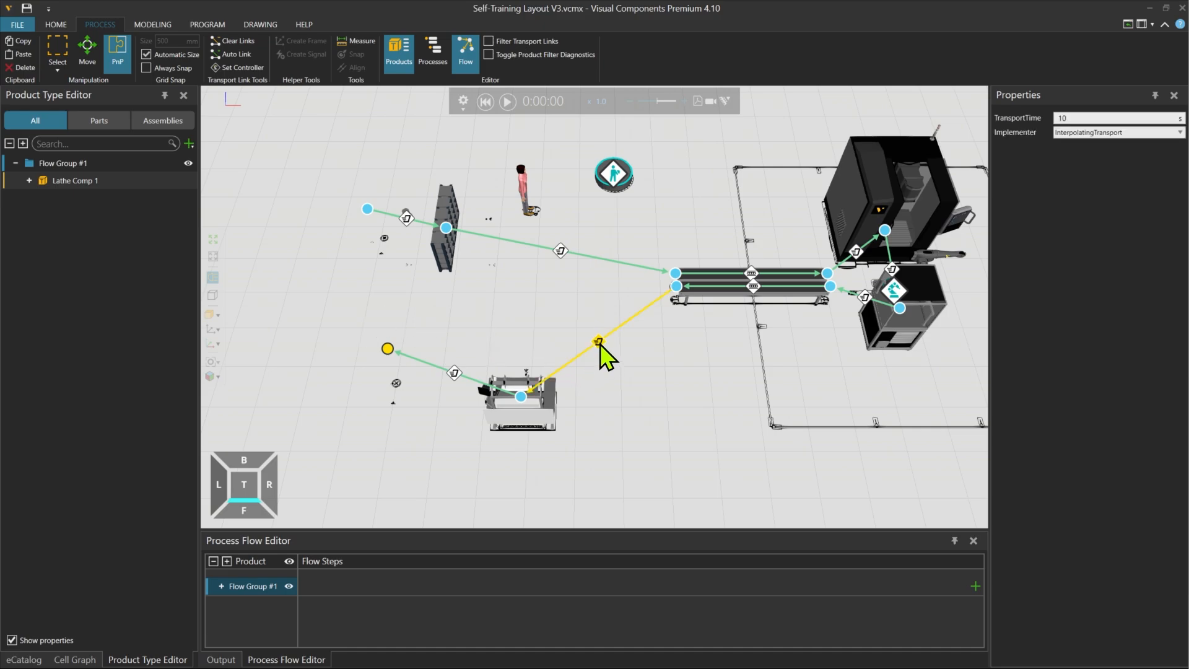
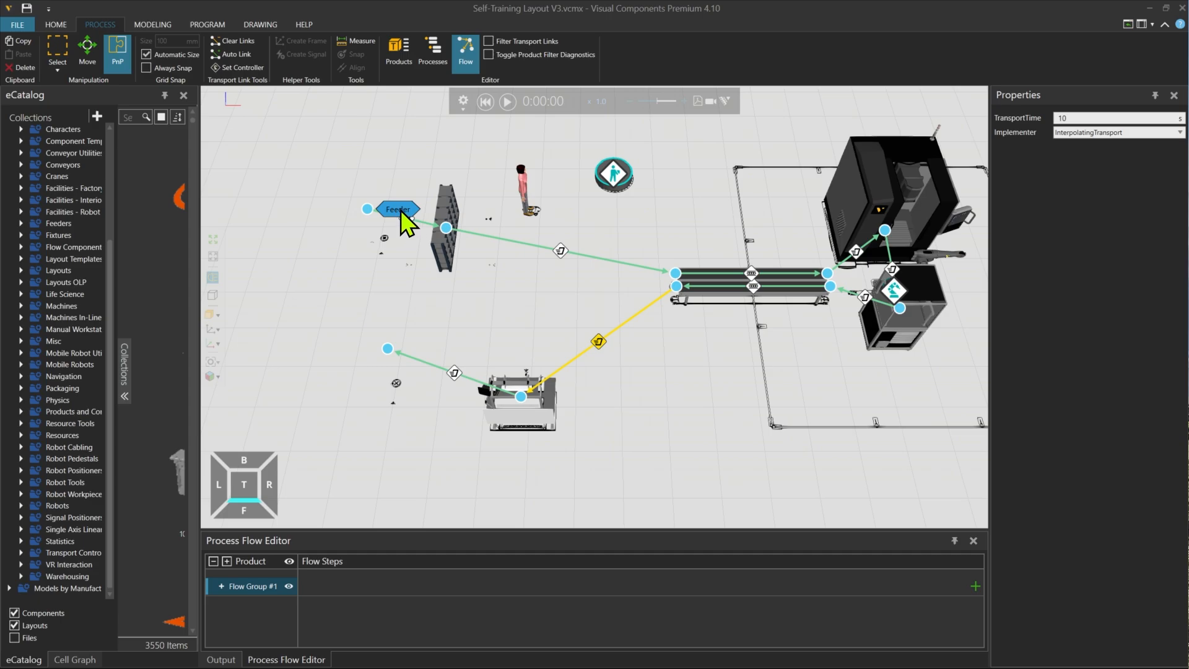
- Add Feeder, Buffer, ToConveyor, FromConveyor and Parametric Vertical Mill in that order as flow steps of Flow Group #1
drag(401, 210, 334, 583)
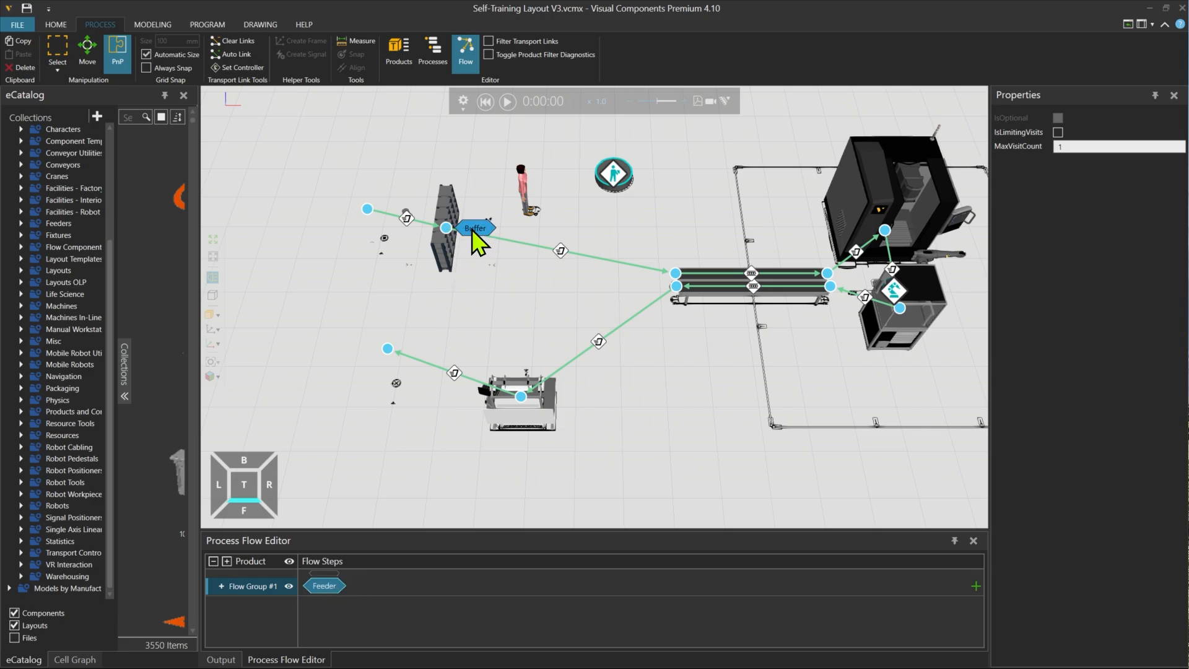
drag(474, 229, 381, 590)
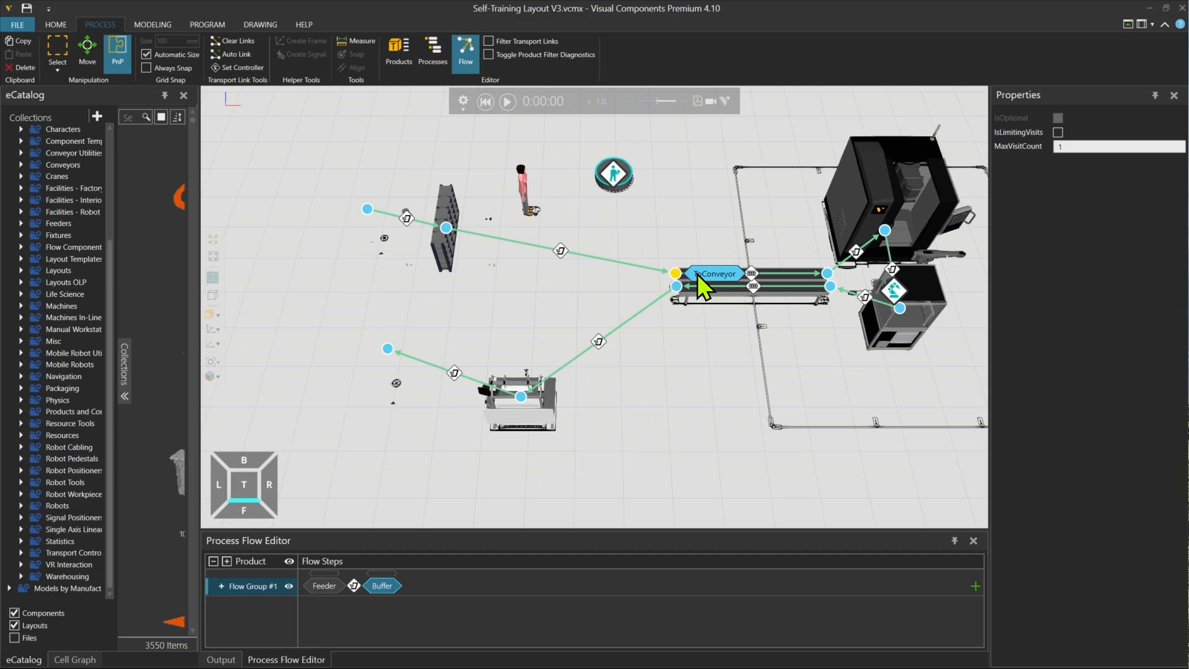
drag(712, 272, 426, 586)
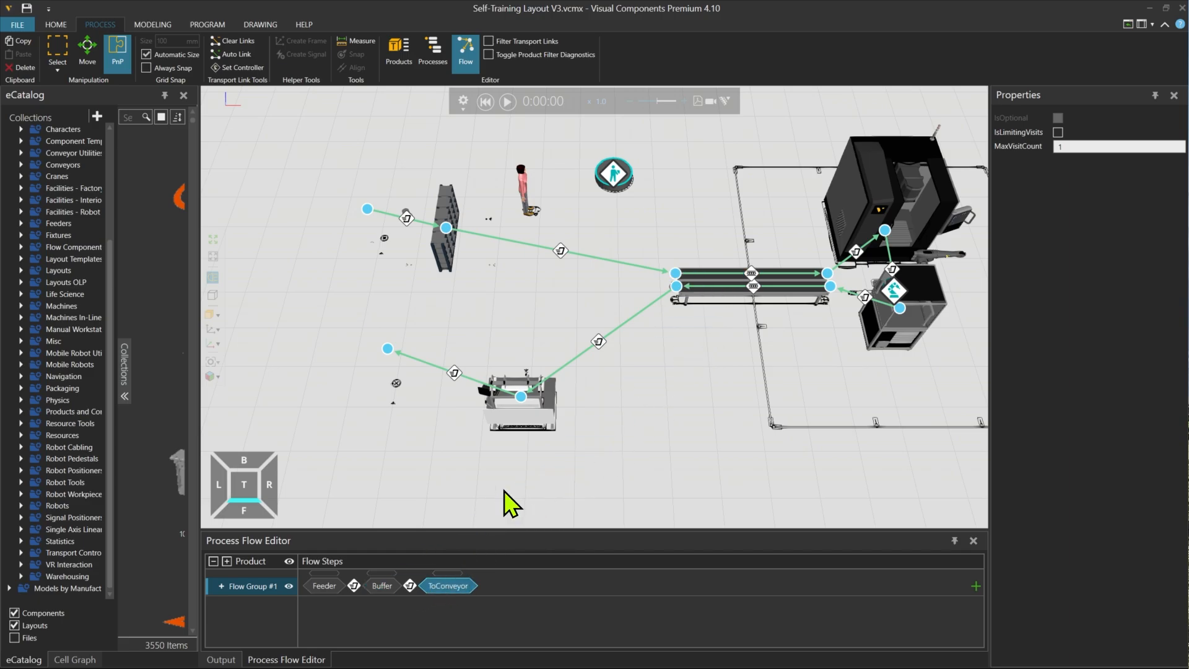
drag(828, 283, 525, 586)
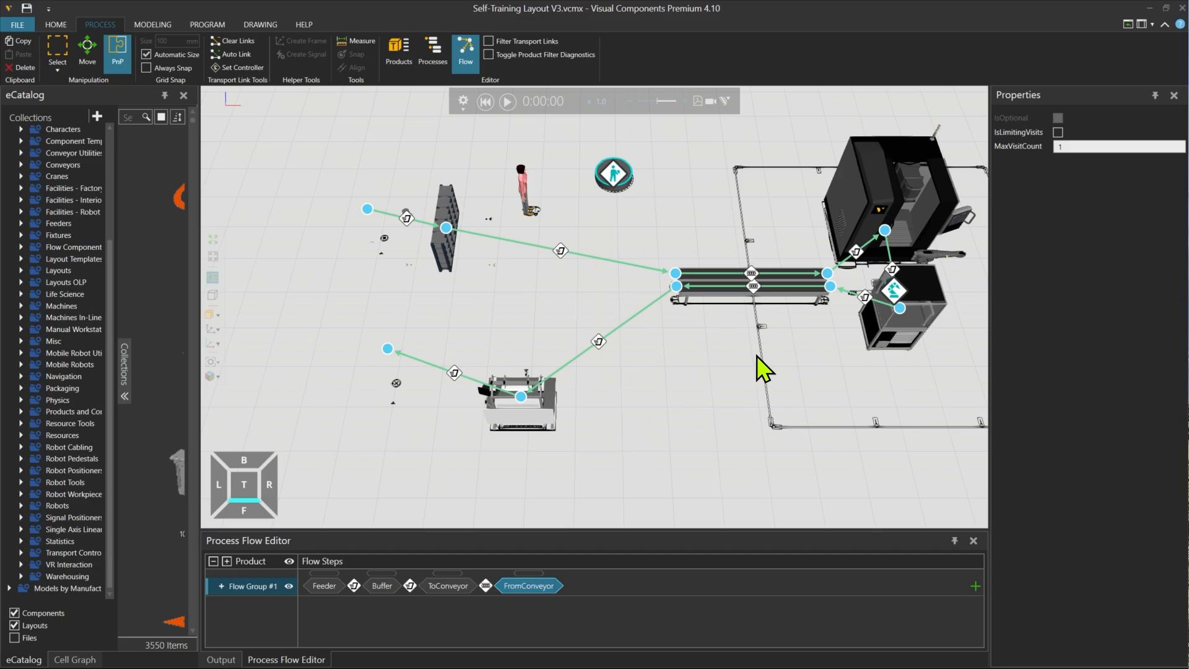
drag(884, 232, 607, 587)
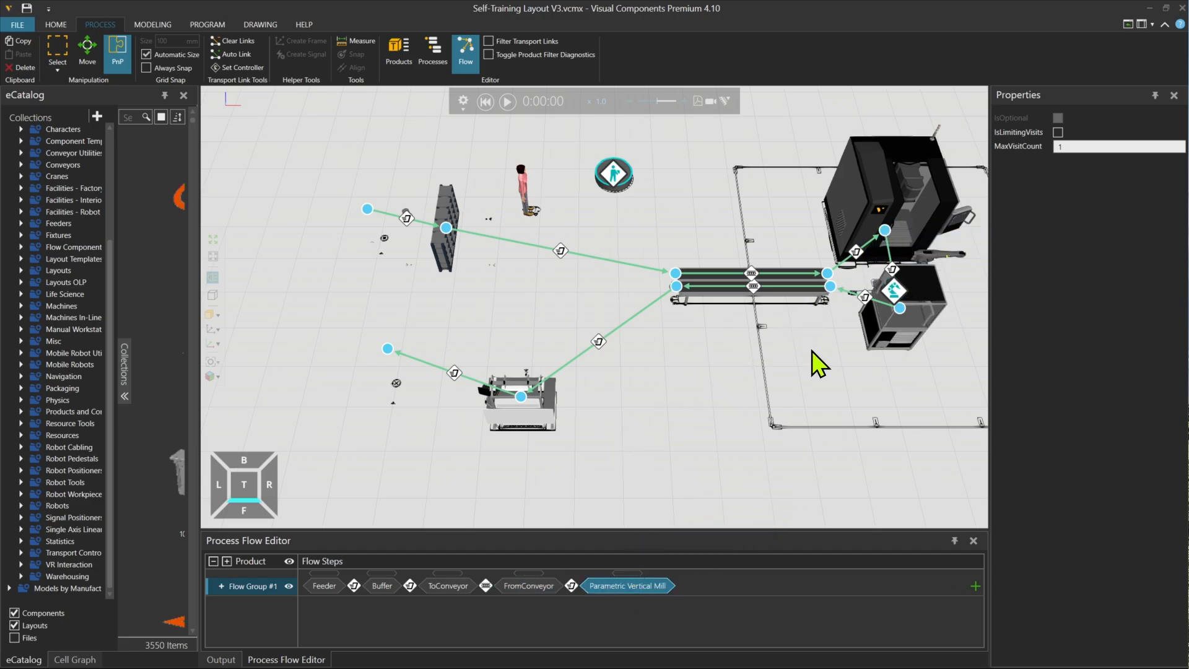
- Append CMM, ToConveyor2, FromConveyor2, ManualProcess and Sink in that order to the flow steps of Flow Group #1
drag(926, 307, 723, 578)
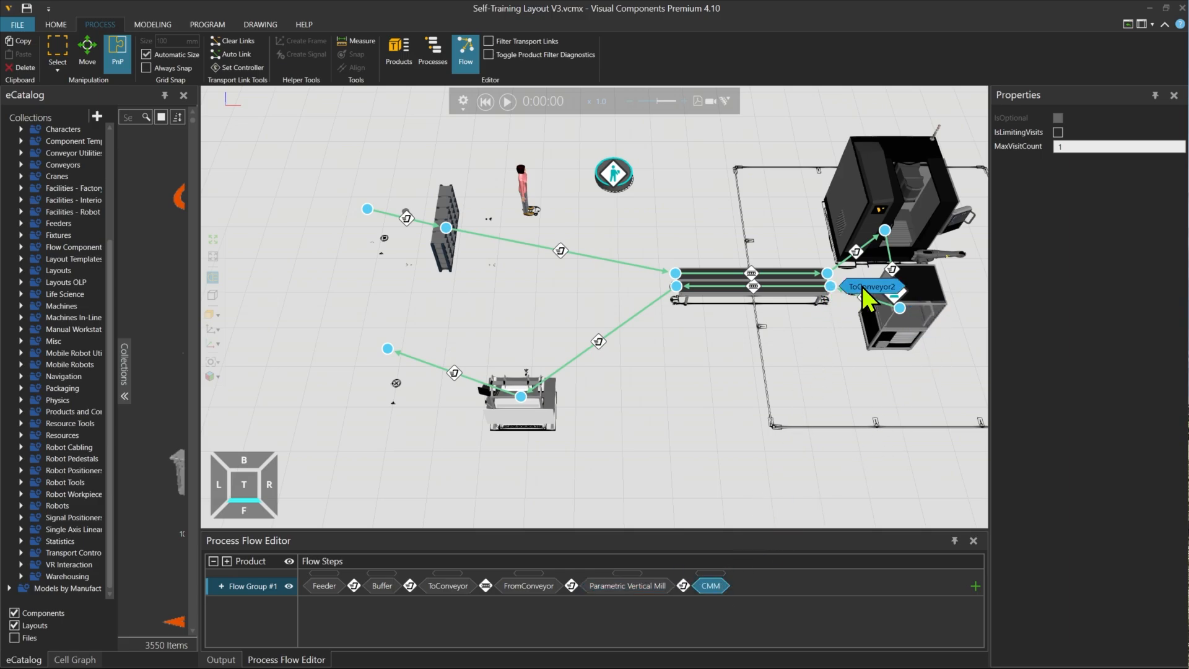
drag(785, 505, 771, 580)
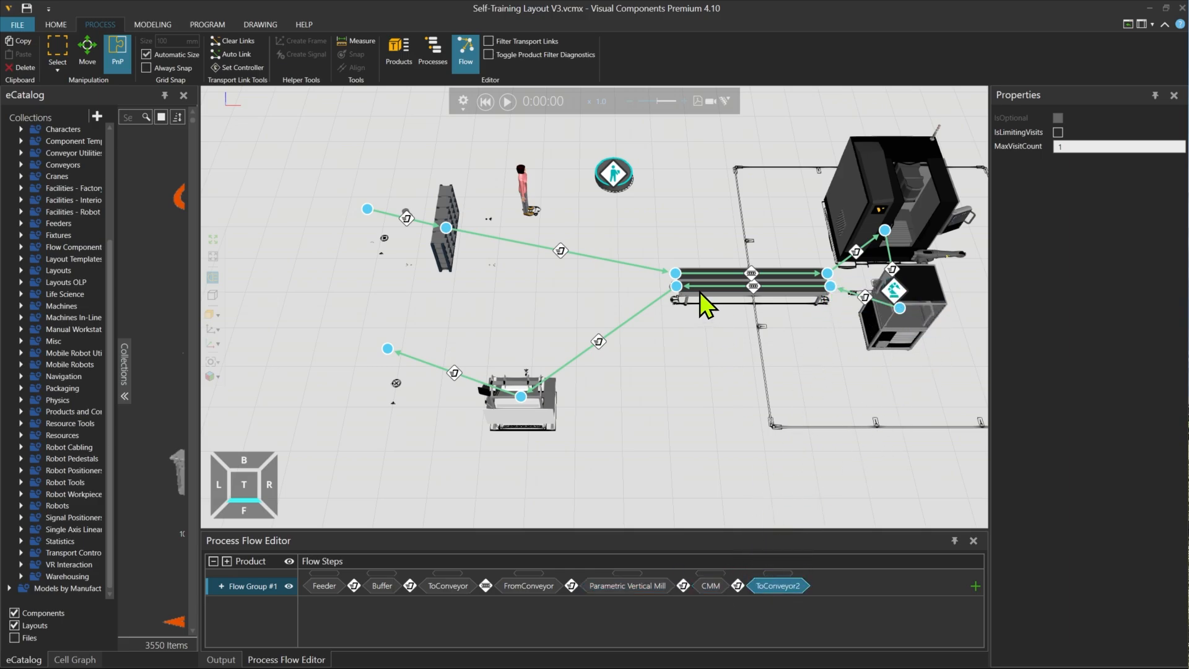
mouse_move(679, 285)
mouse_down()
mouse_move(750, 333)
mouse_move(843, 554)
mouse_move(842, 585)
mouse_up()
drag(520, 397, 917, 586)
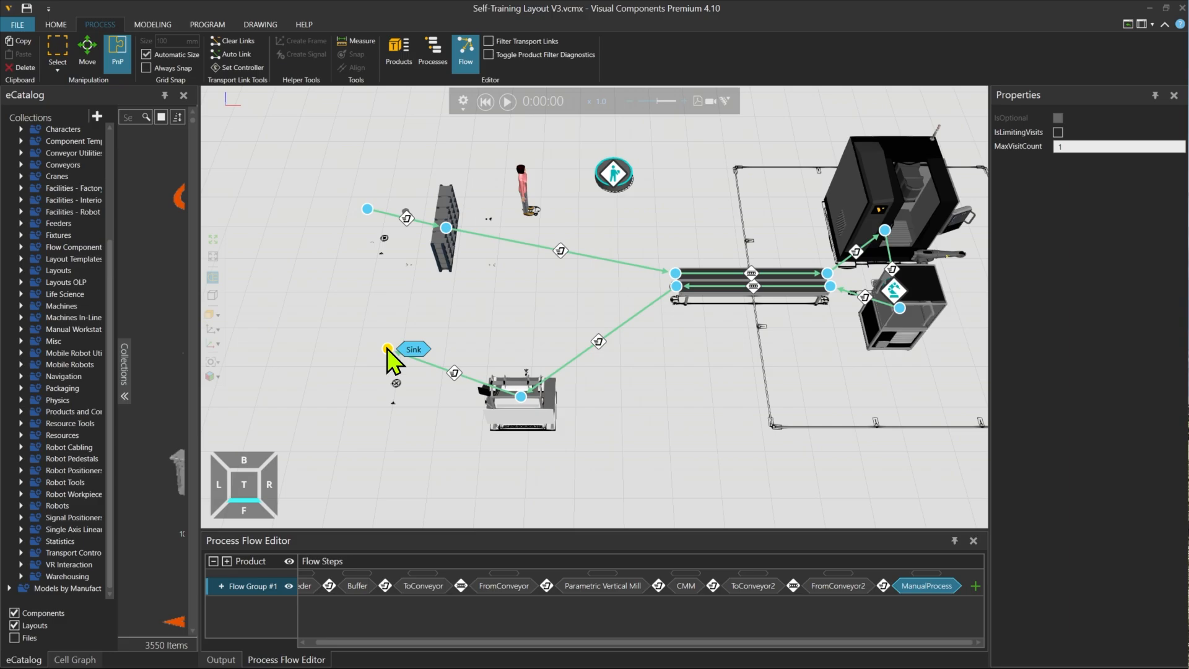
drag(387, 350, 971, 585)
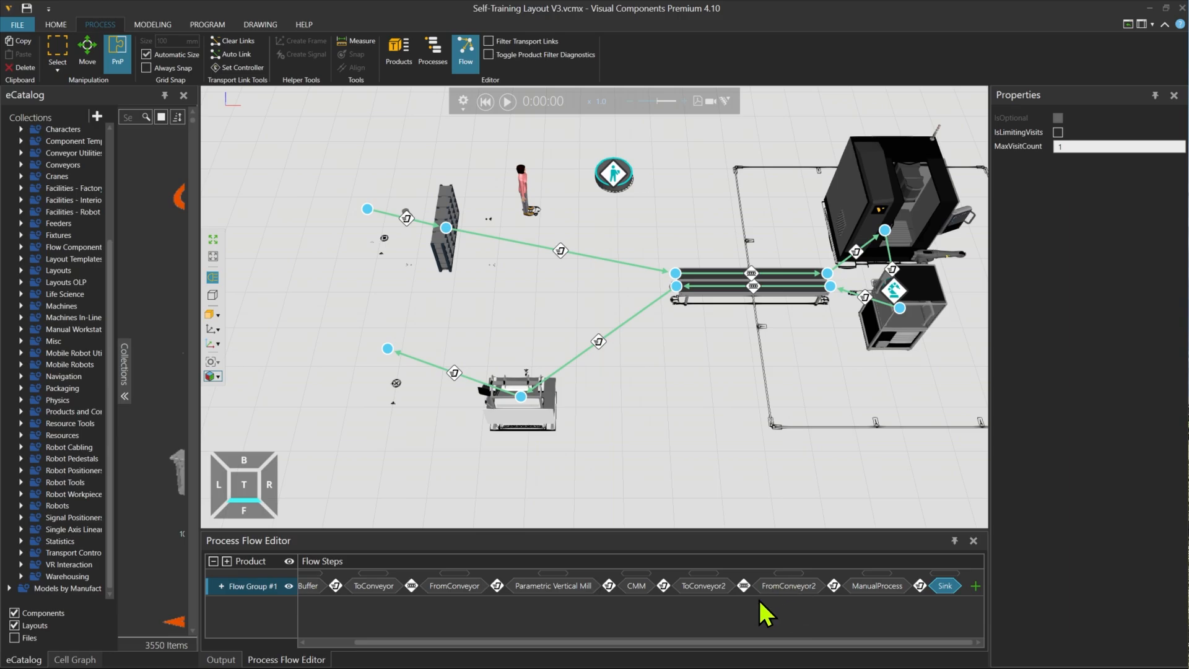
click(786, 572)
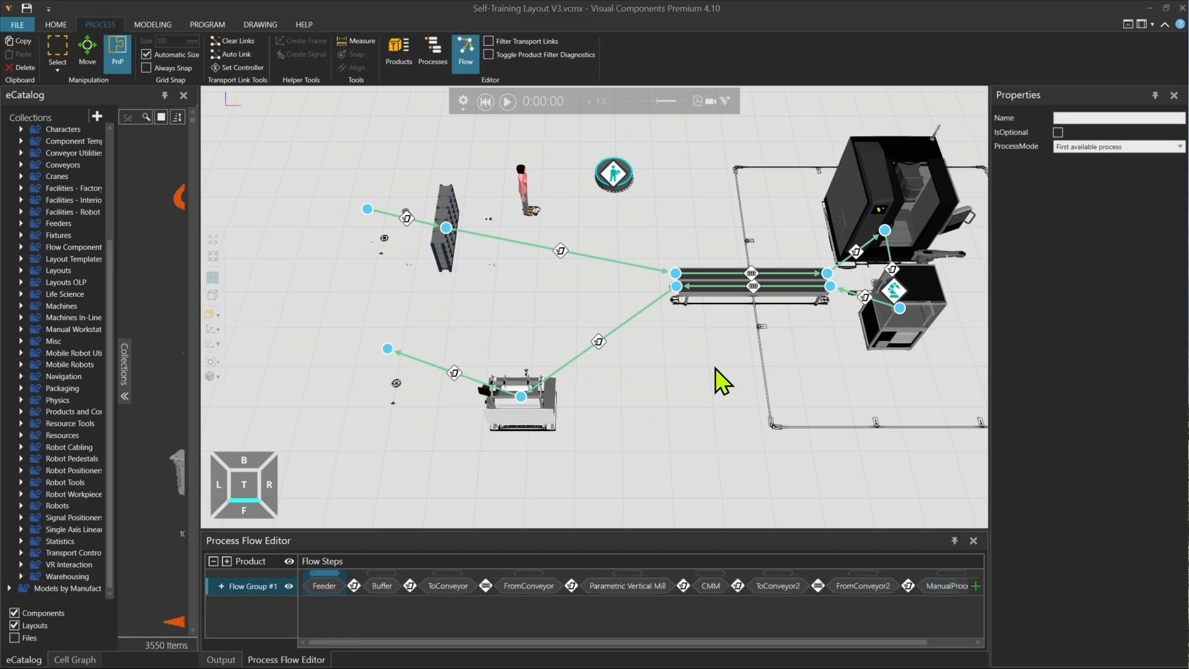
- Close the flow view, run the simulation sped up to x 6.3 to check the product flow, and reset it
click(470, 59)
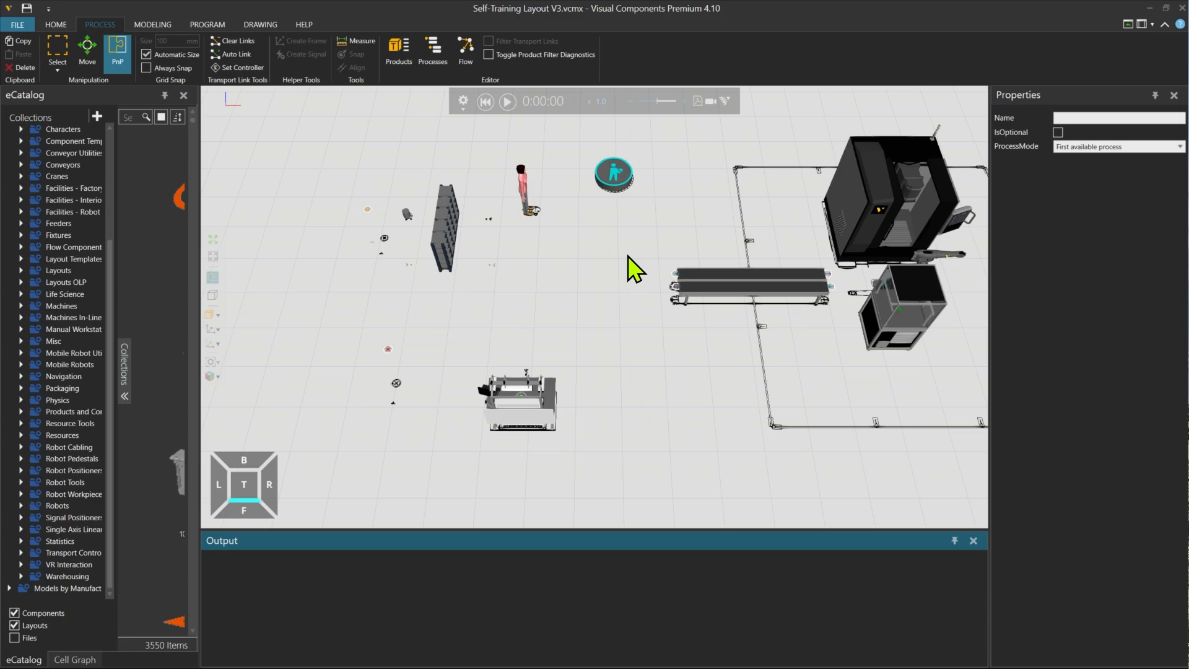
click(509, 104)
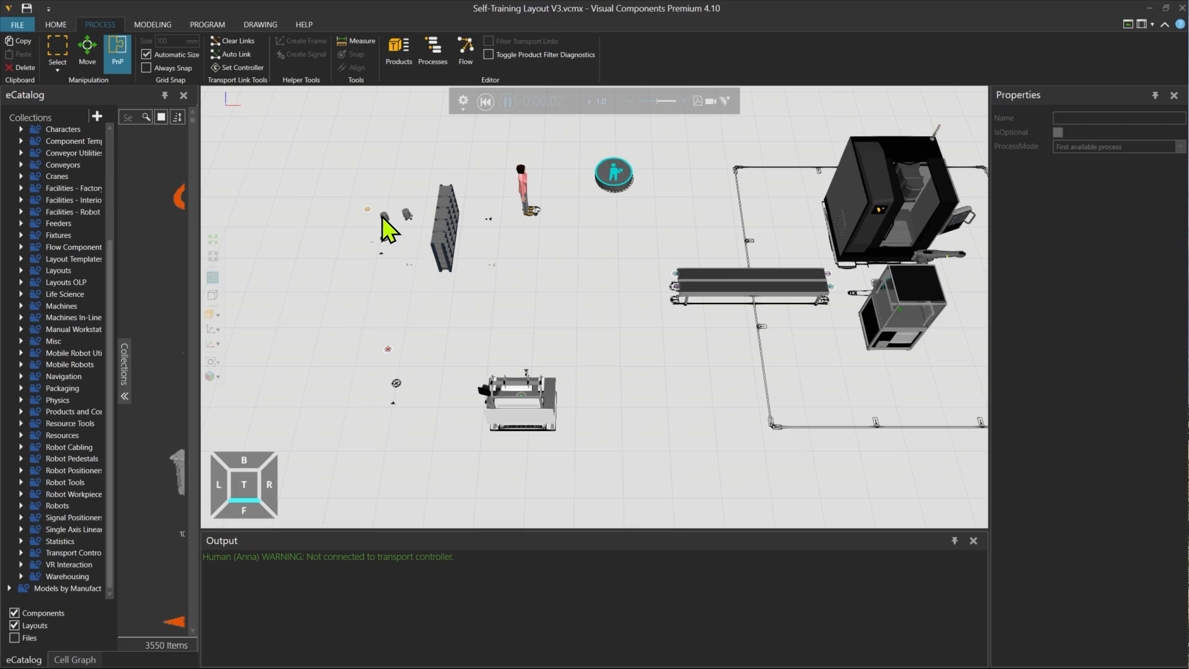
click(685, 100)
click(685, 100)
click(686, 101)
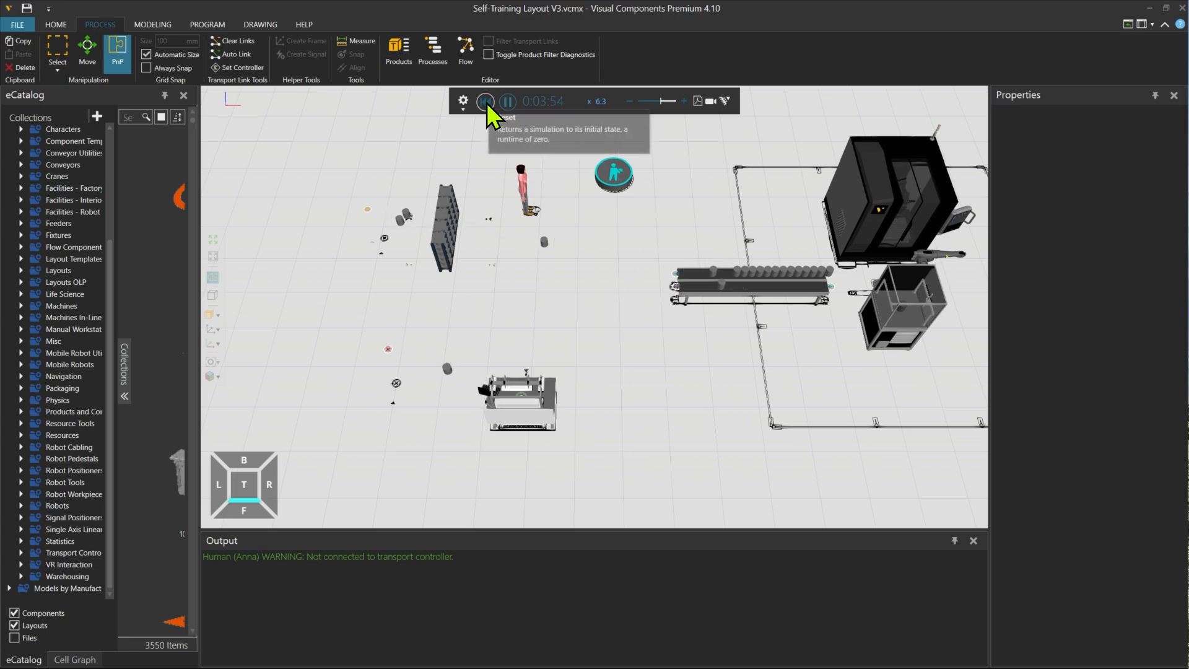
click(487, 102)
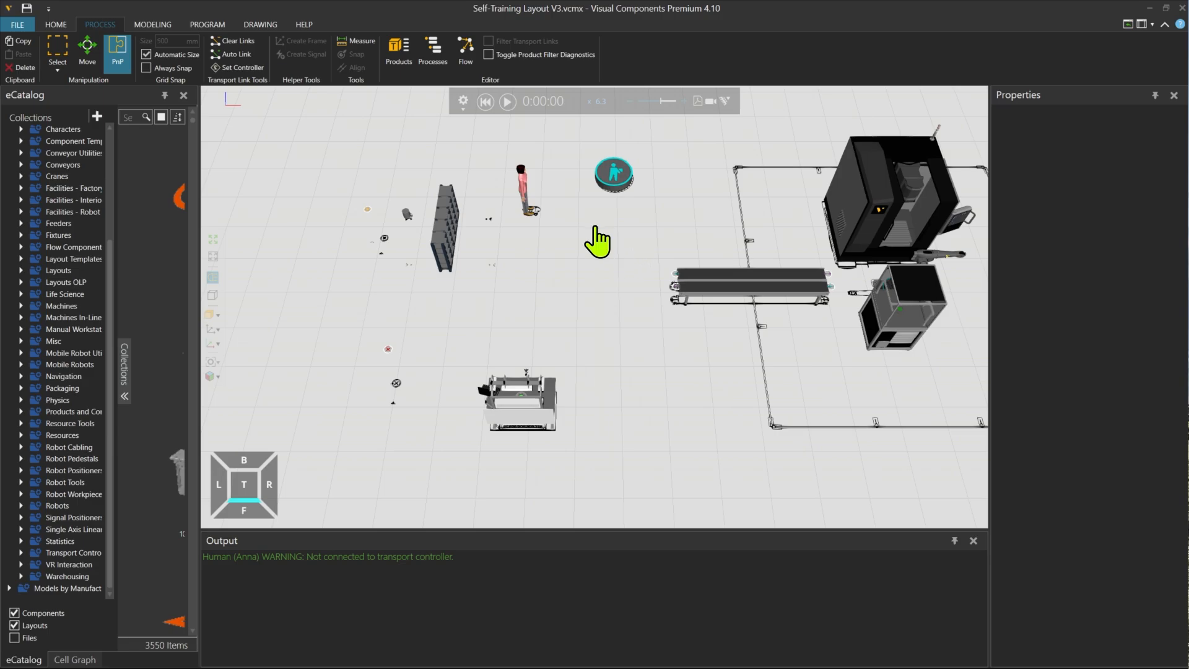
- Connect all resources to the Human Transport Controller so the human worker is assigned to it
middle_drag(595, 224, 586, 240)
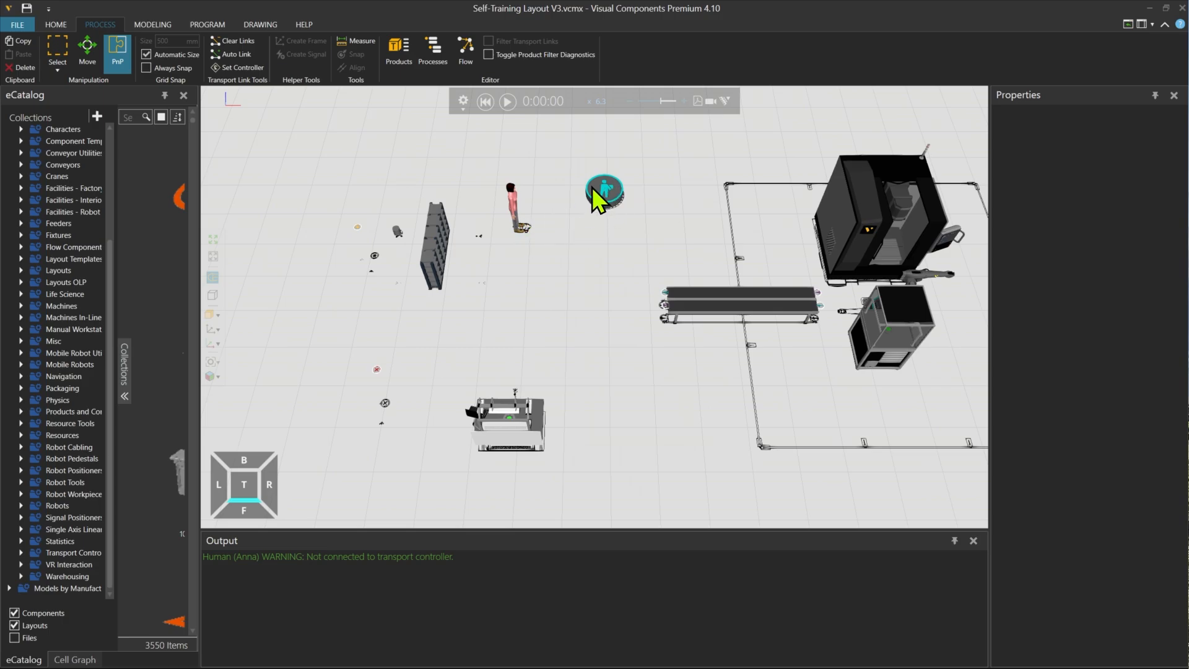
scroll(597, 201, up, 3)
middle_drag(537, 206, 527, 230)
scroll(464, 229, up, 1)
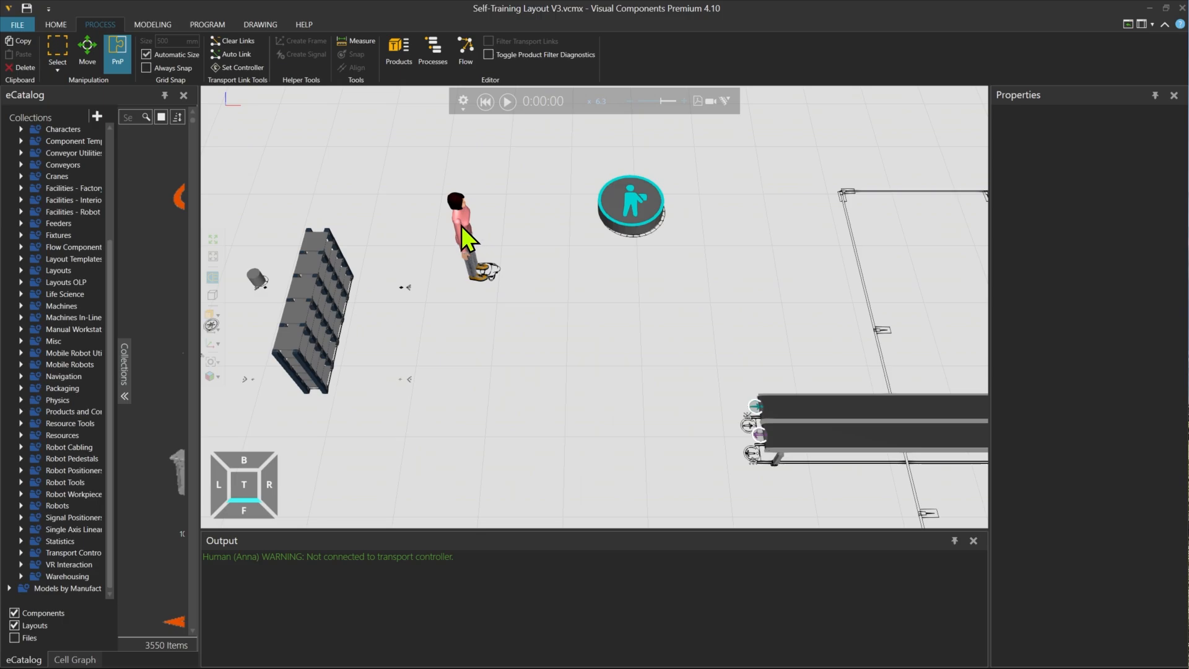
scroll(462, 226, down, 1)
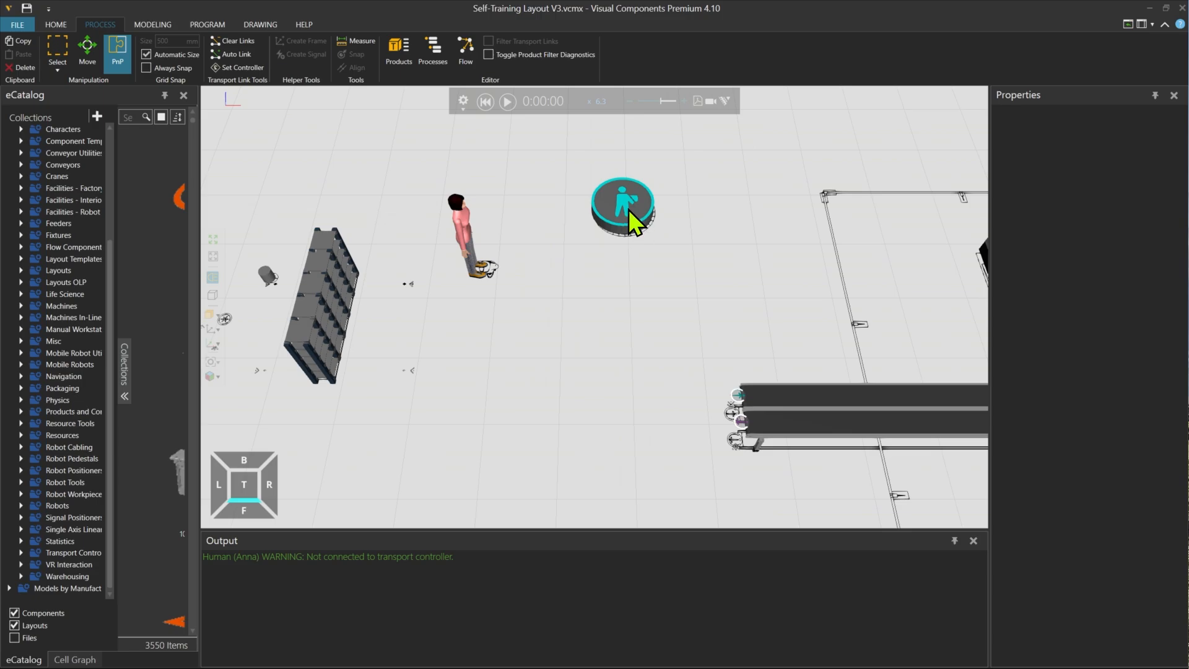
scroll(613, 199, up, 3)
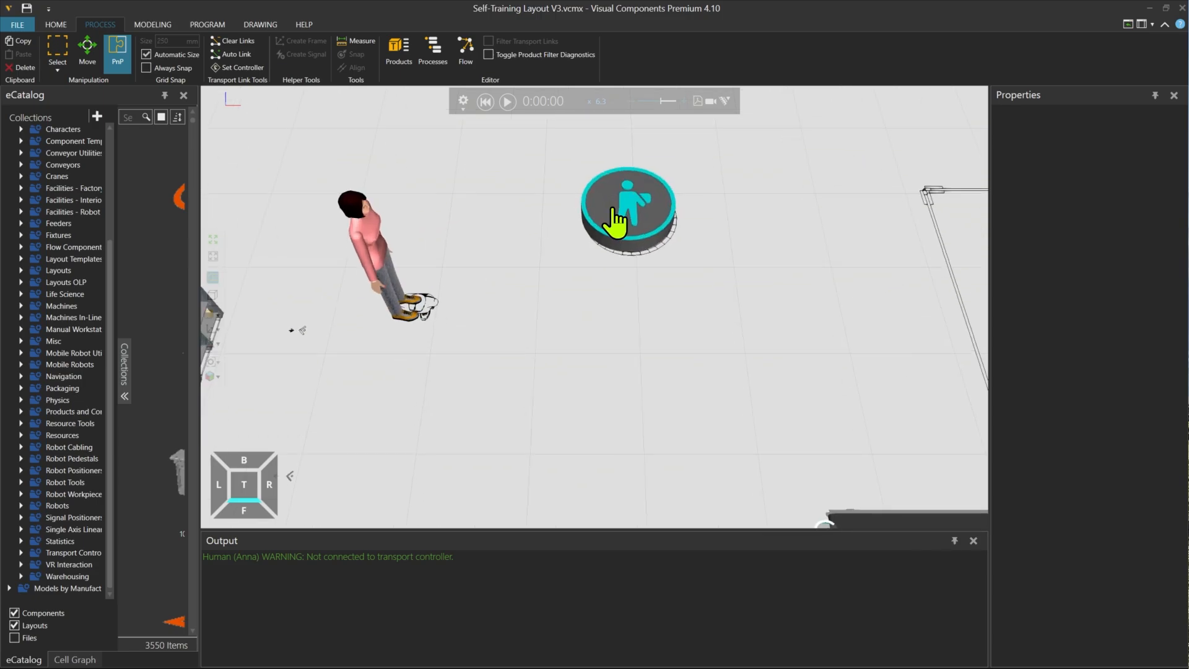
click(624, 221)
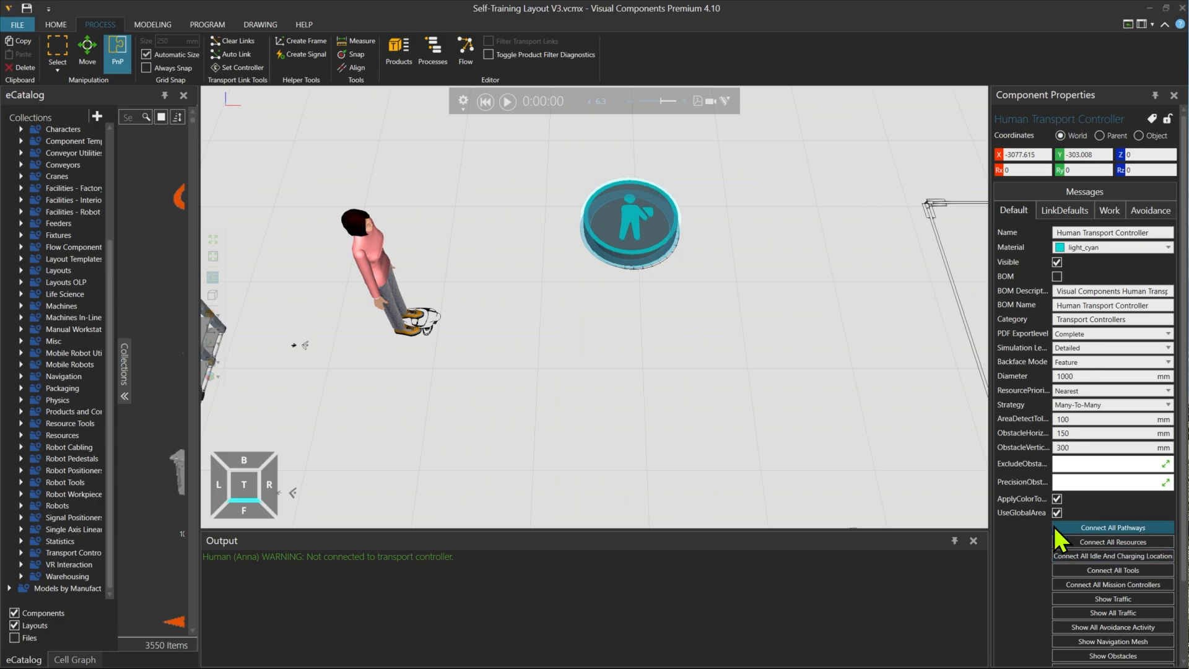
scroll(1031, 536, down, 2)
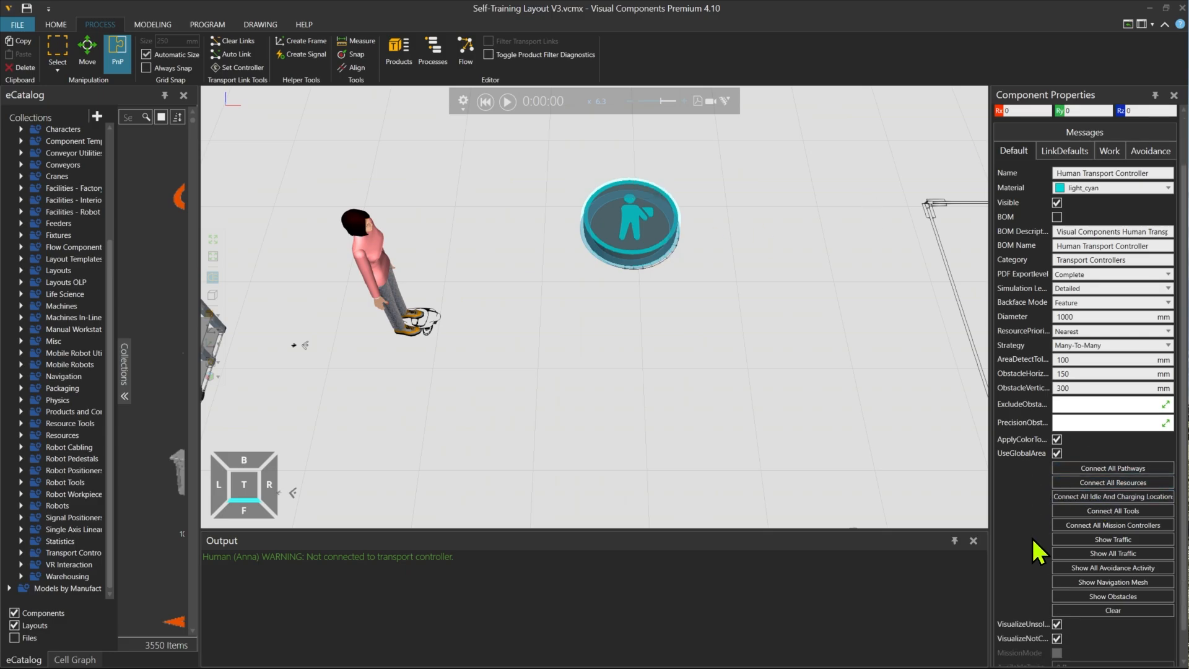
click(1105, 483)
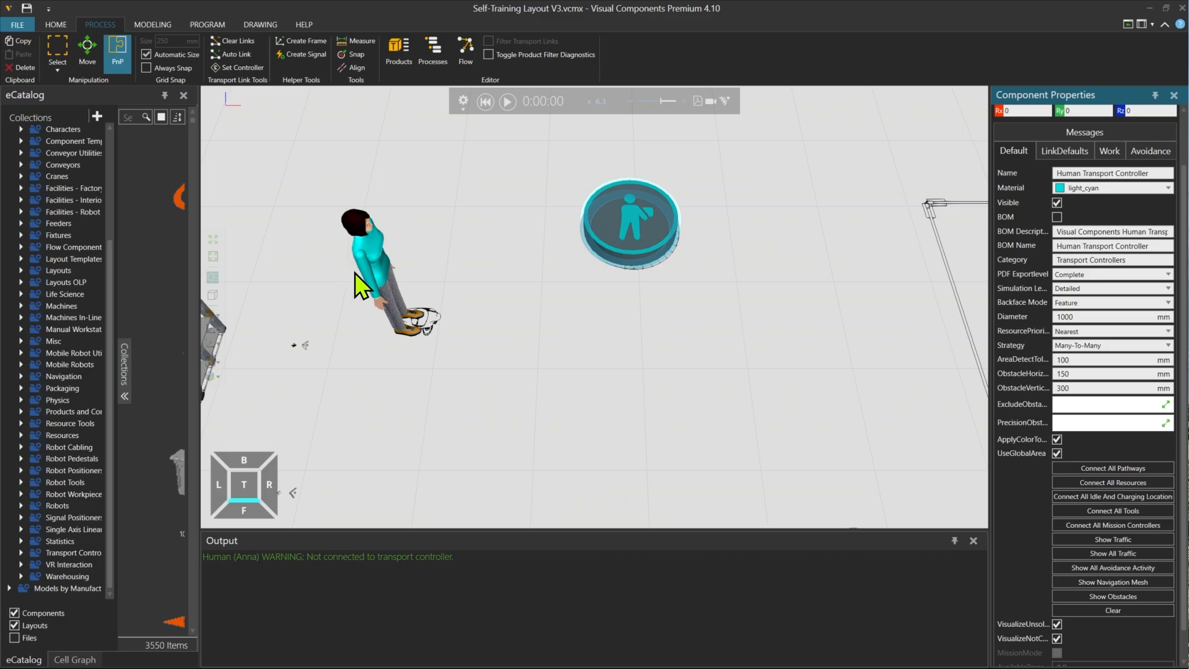
middle_drag(460, 262, 543, 257)
scroll(448, 242, up, 1)
scroll(559, 253, down, 1)
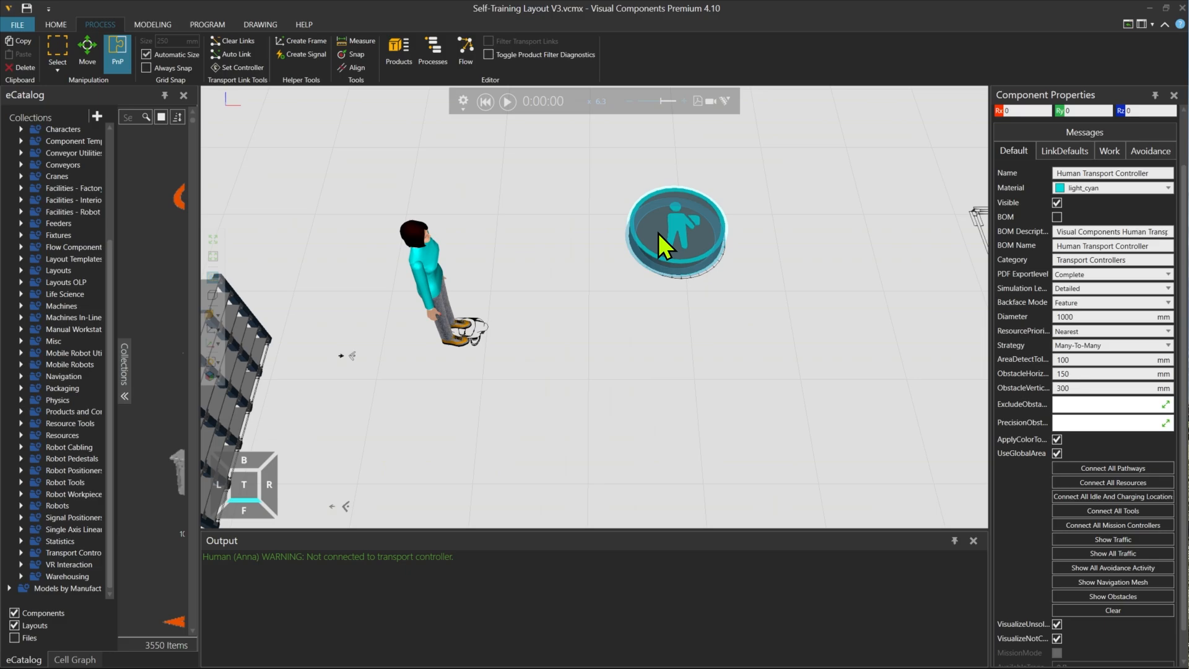
scroll(525, 381, down, 5)
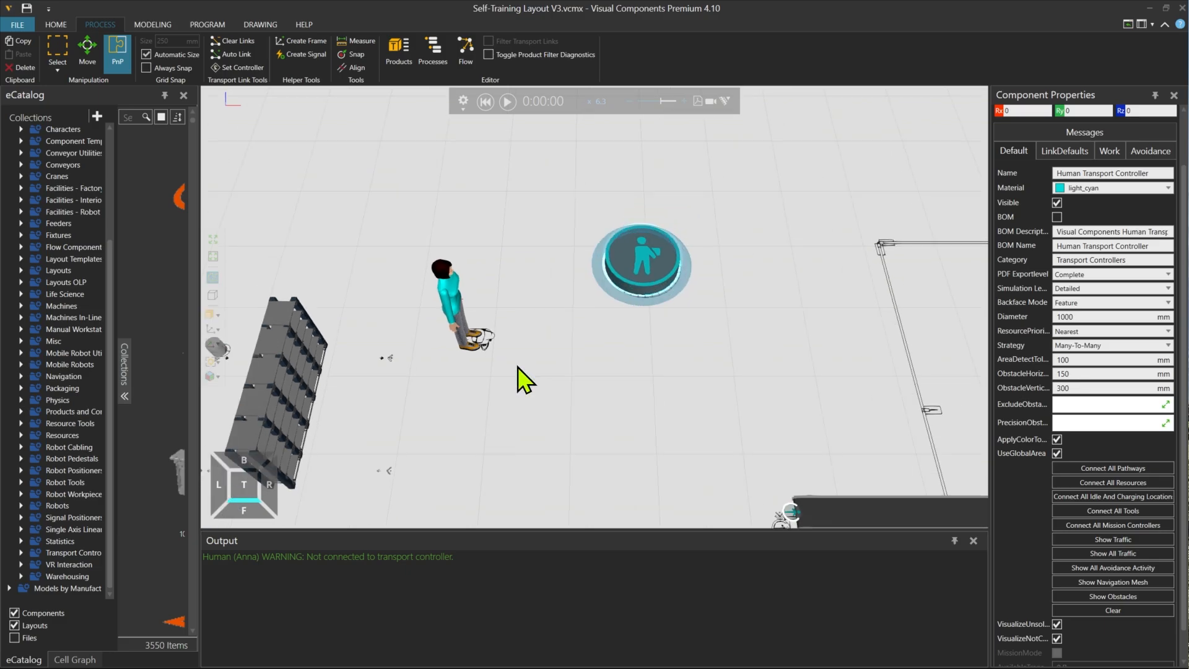
middle_drag(531, 398, 559, 316)
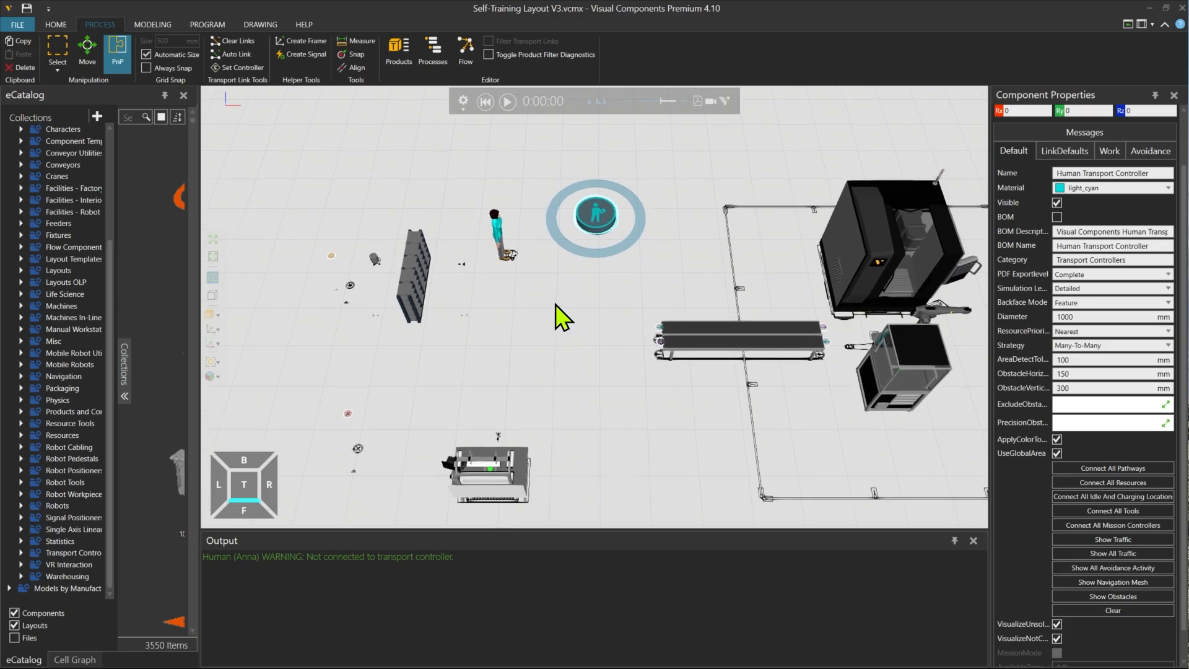
- In the flow view, set the Buffer–ToConveyor, FromConveyor2–ManualProcess and ManualProcess–Sink links' Implementer to Human Transport Controller::TC
click(466, 53)
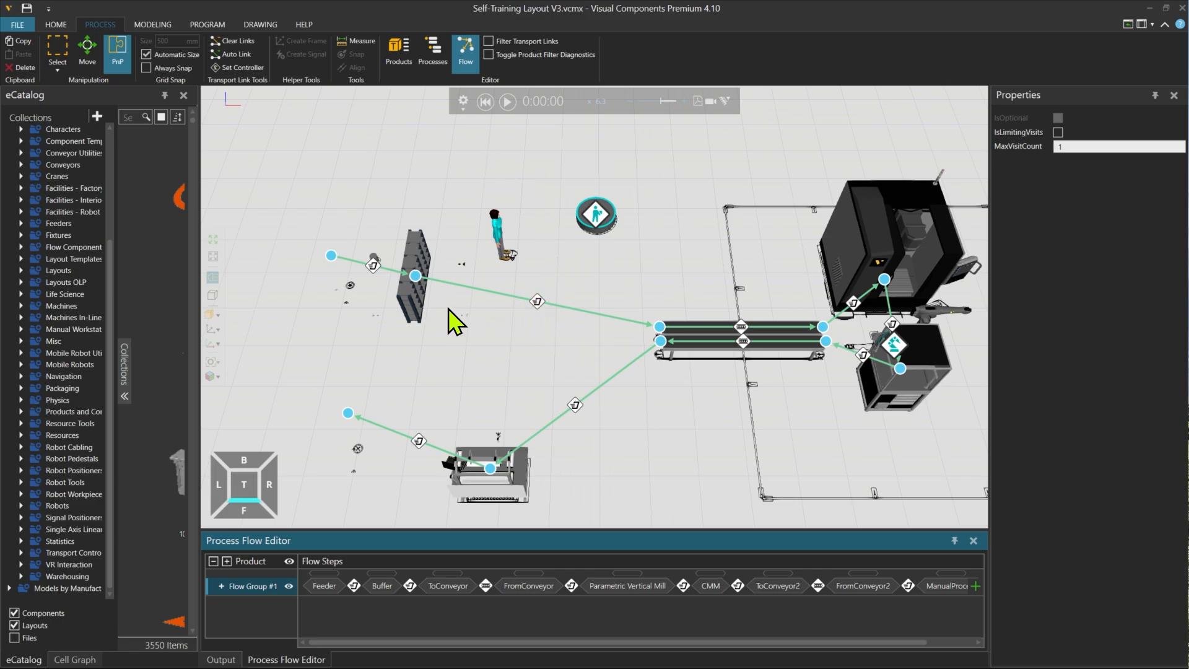
ctrl+click(538, 302)
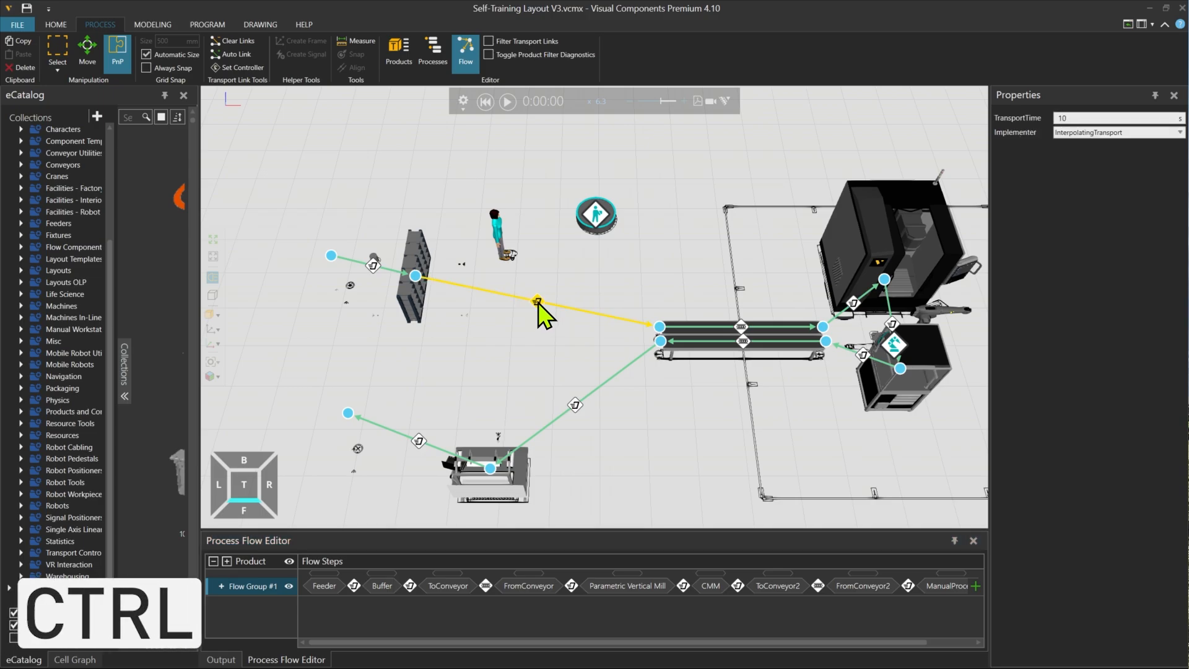
ctrl+click(576, 405)
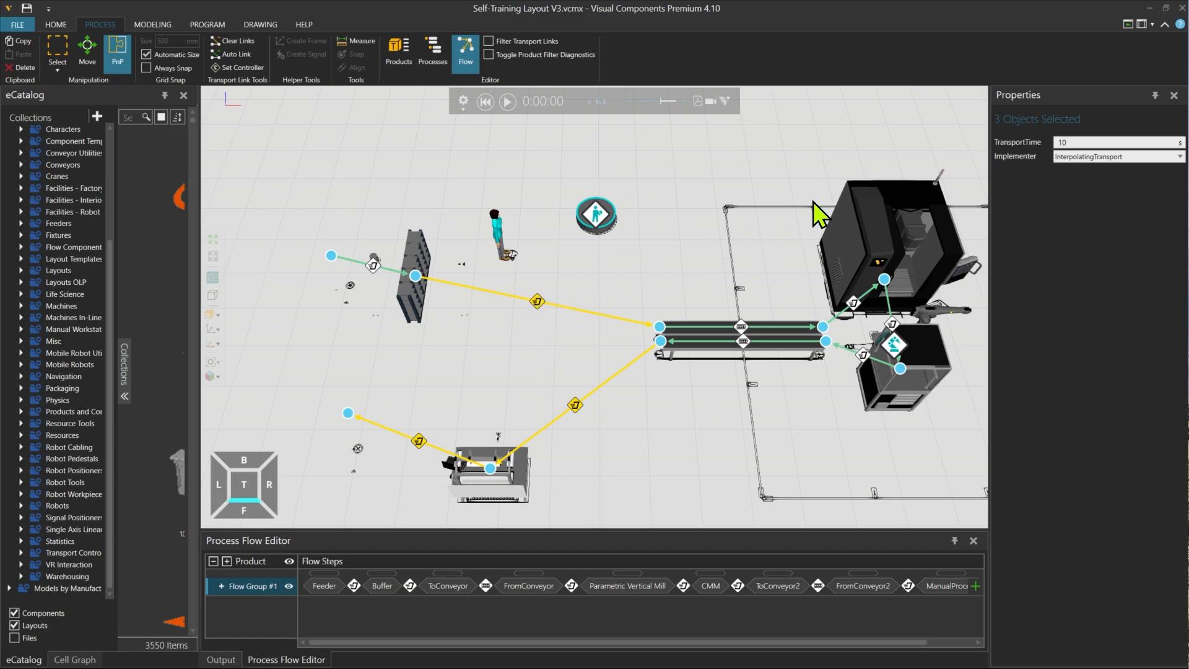
click(1075, 157)
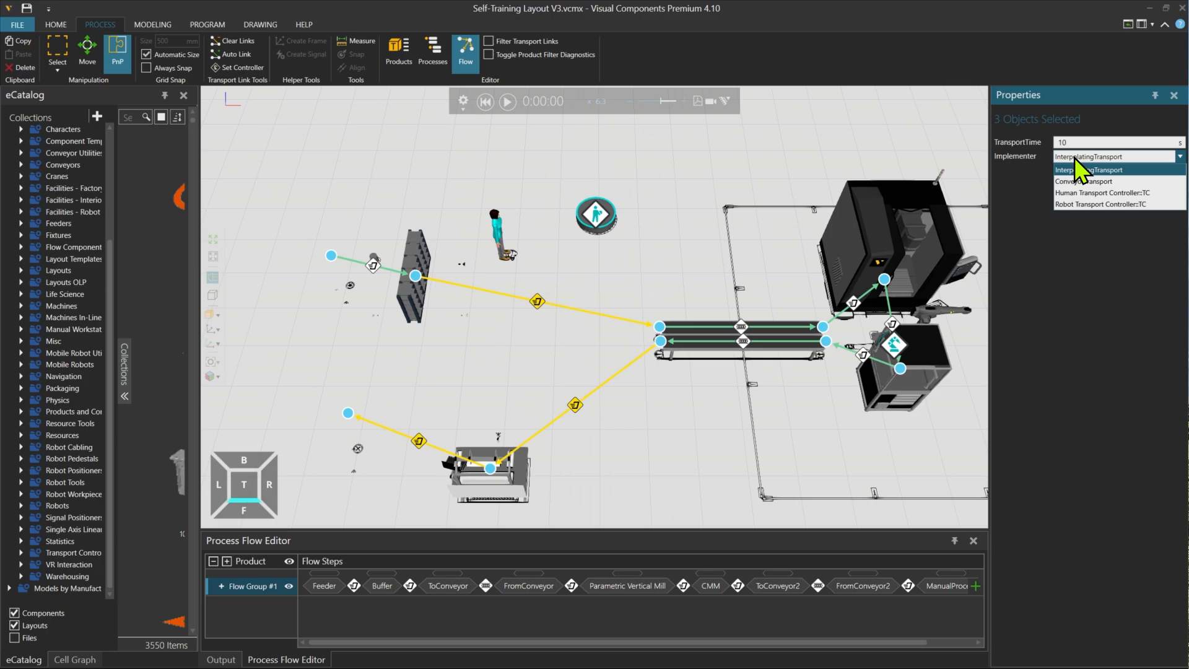
click(1079, 195)
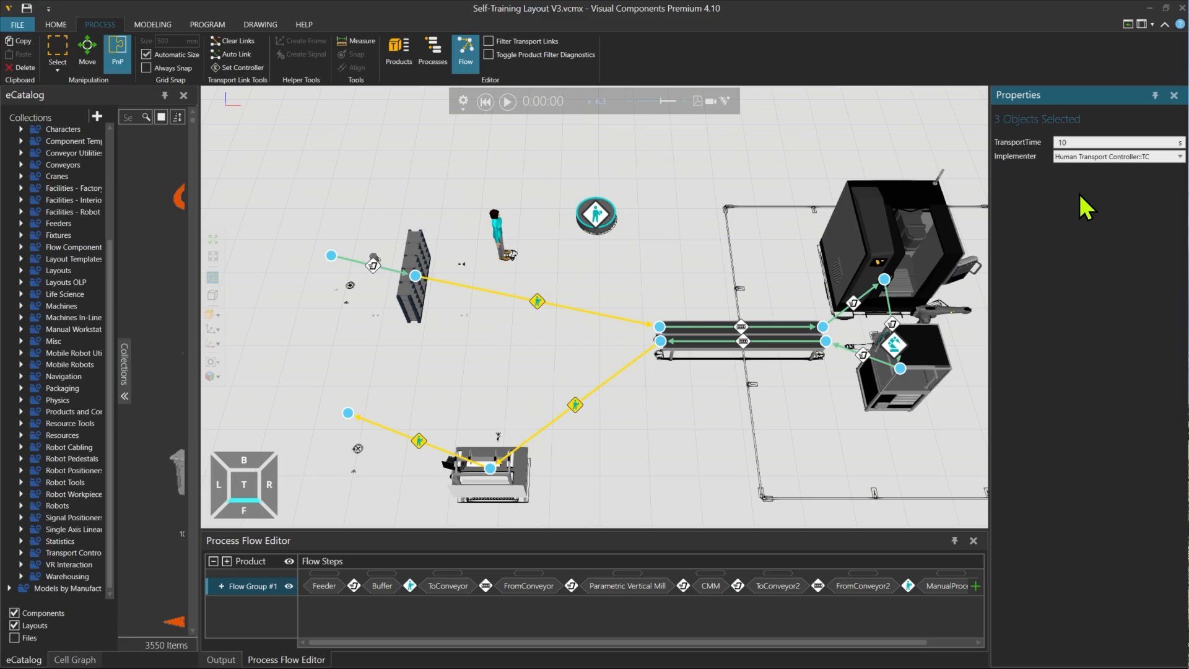
- Set the Implementer of the FromConveyor–Mill, Mill–CMM and CMM–ToConveyor2 transport links to Robot Transport Controller::TC
click(675, 415)
middle_drag(687, 427, 545, 425)
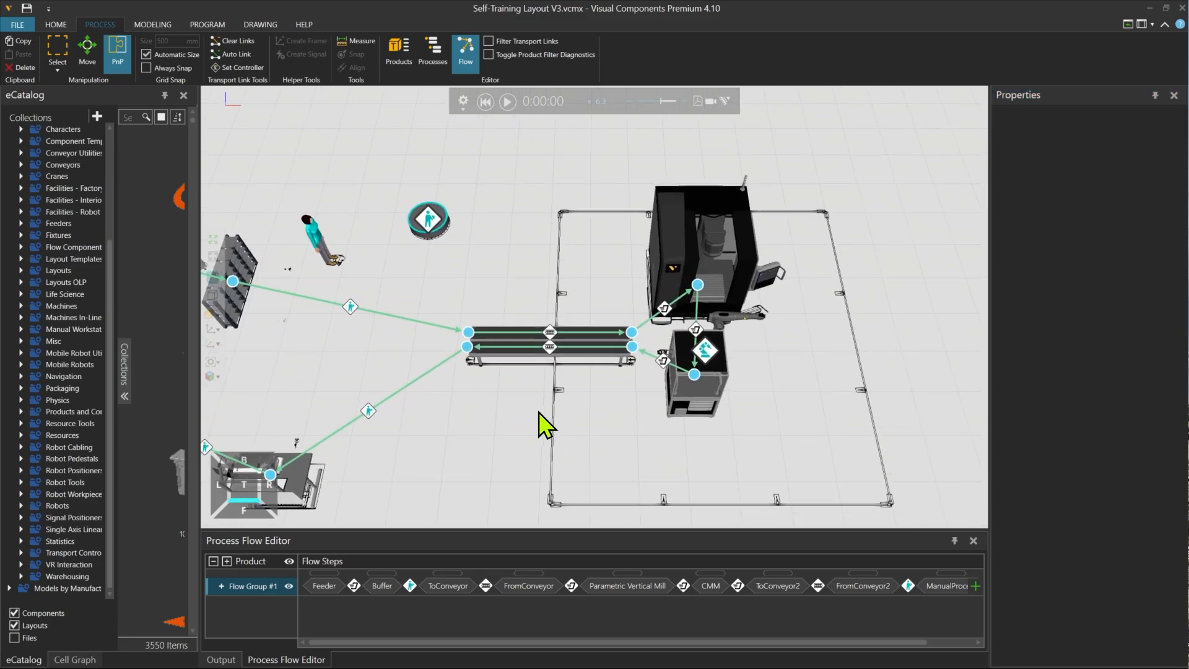
click(667, 309)
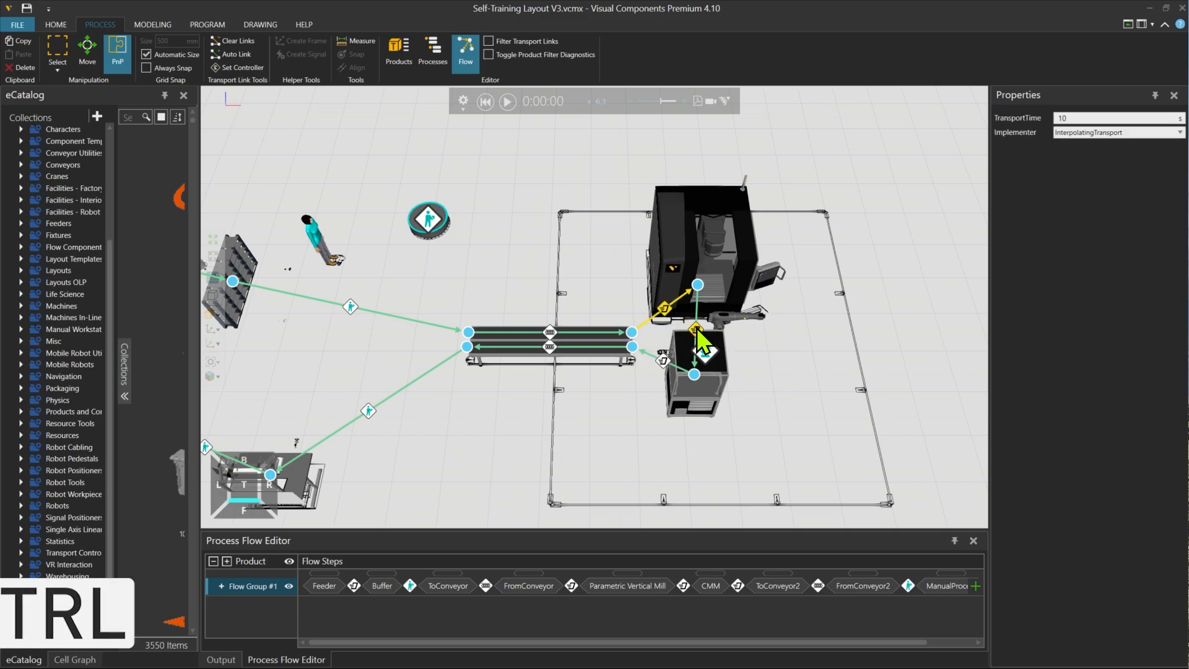
ctrl+click(696, 330)
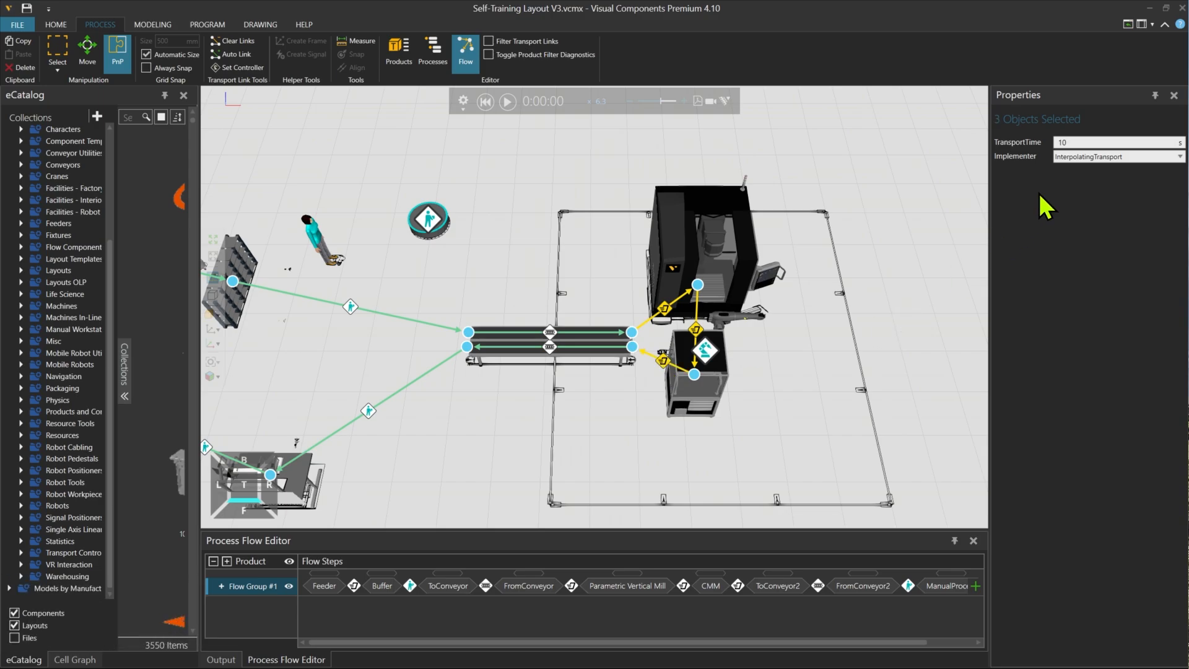
click(1082, 156)
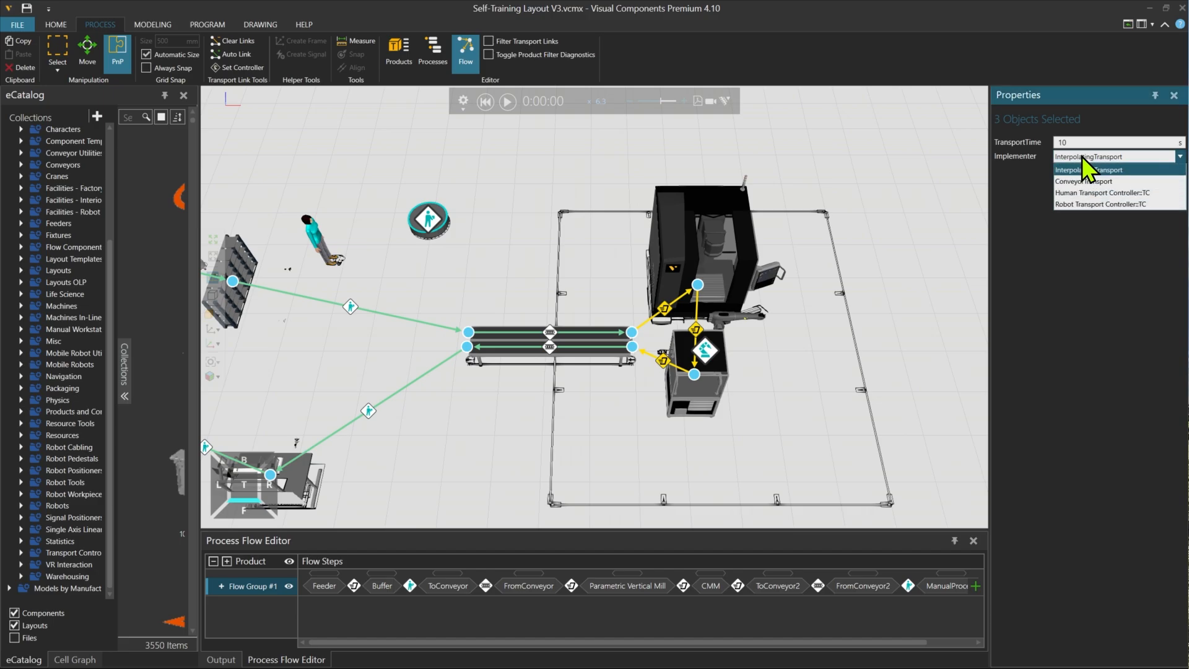
click(1076, 205)
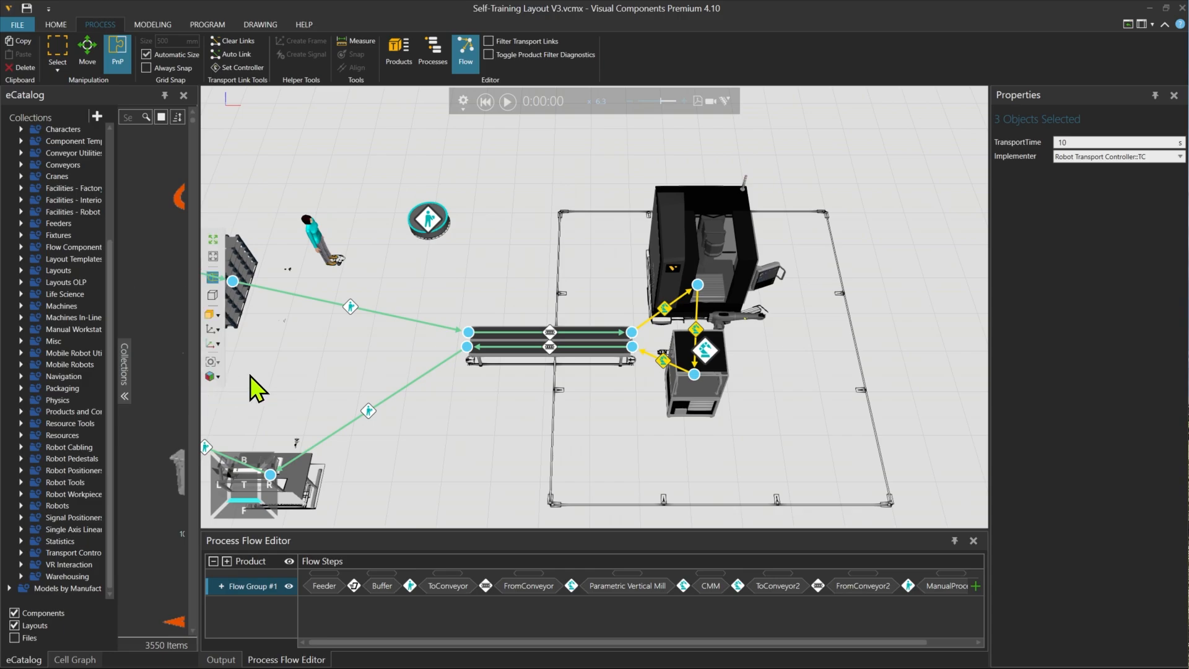
- Close the flow view and run the simulation to examine how the human worker carries products to the conveyor
ctrl+right_drag(290, 378, 464, 358)
scroll(467, 359, down, 1)
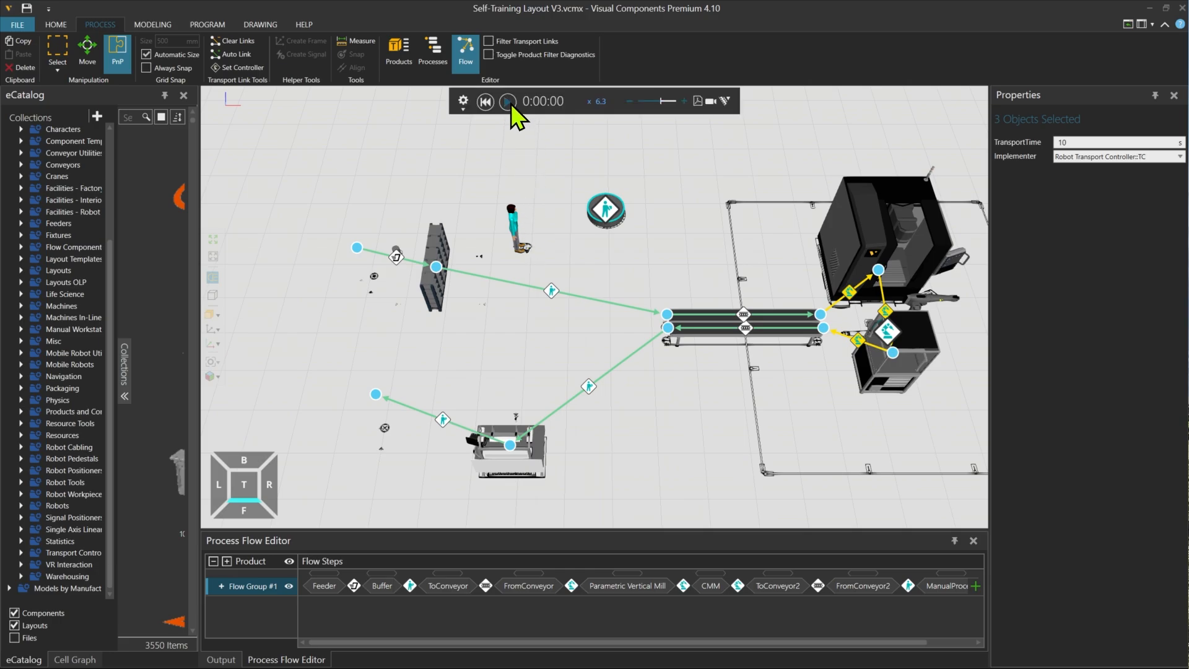
click(465, 57)
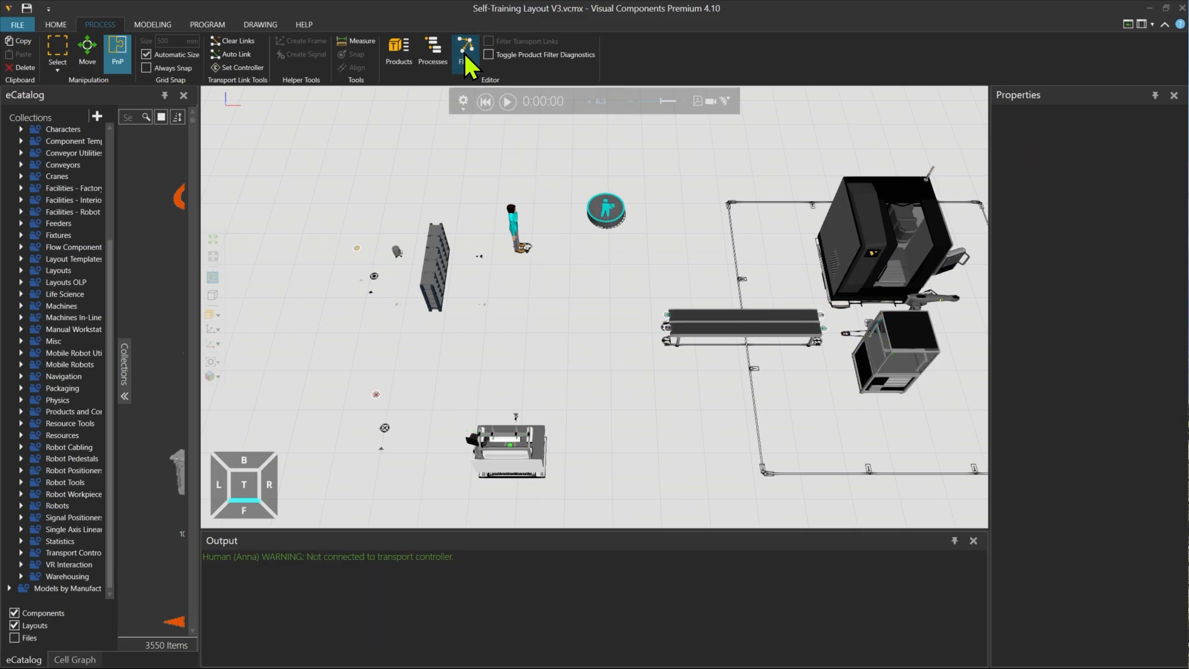
click(508, 102)
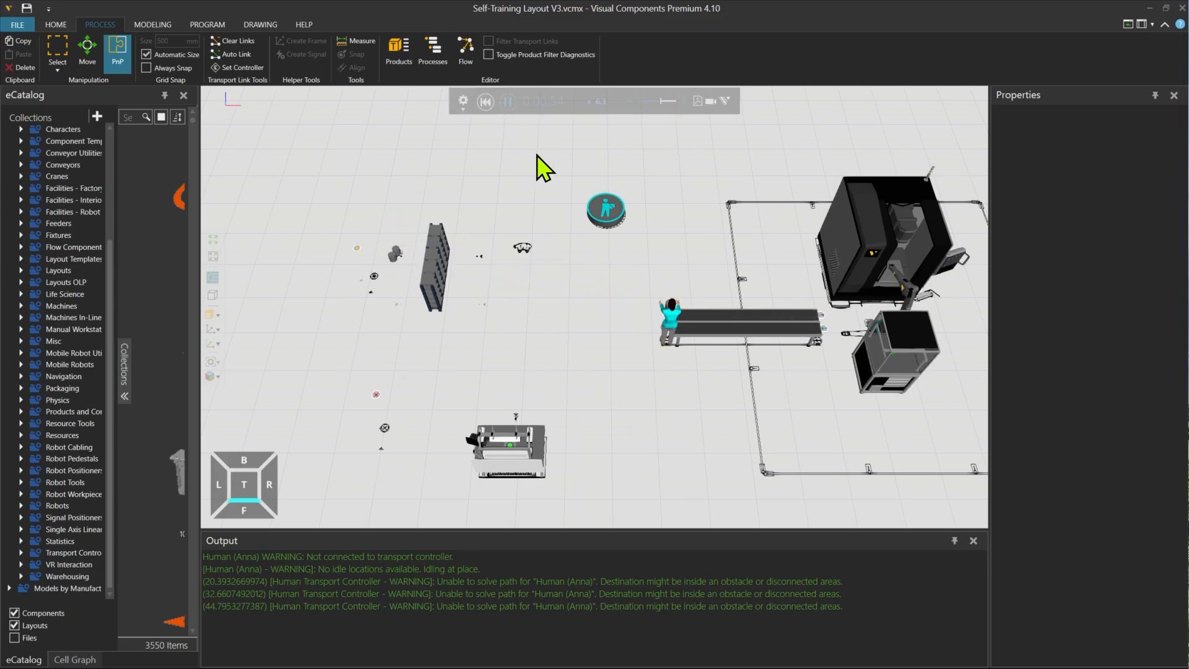
right_drag(663, 246, 576, 232)
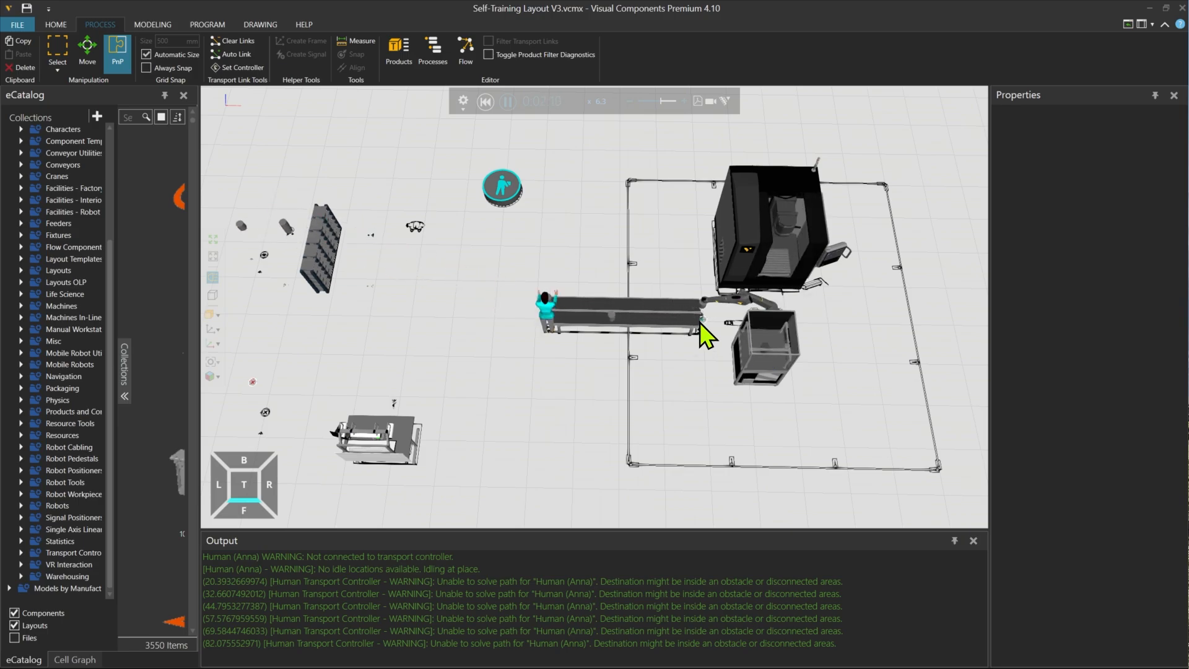
- Slow the running simulation to x 1.4 to examine the robot's handling between conveyors, mill and CMM, and reset the simulation
right_drag(703, 334, 623, 257)
scroll(585, 317, up, 6)
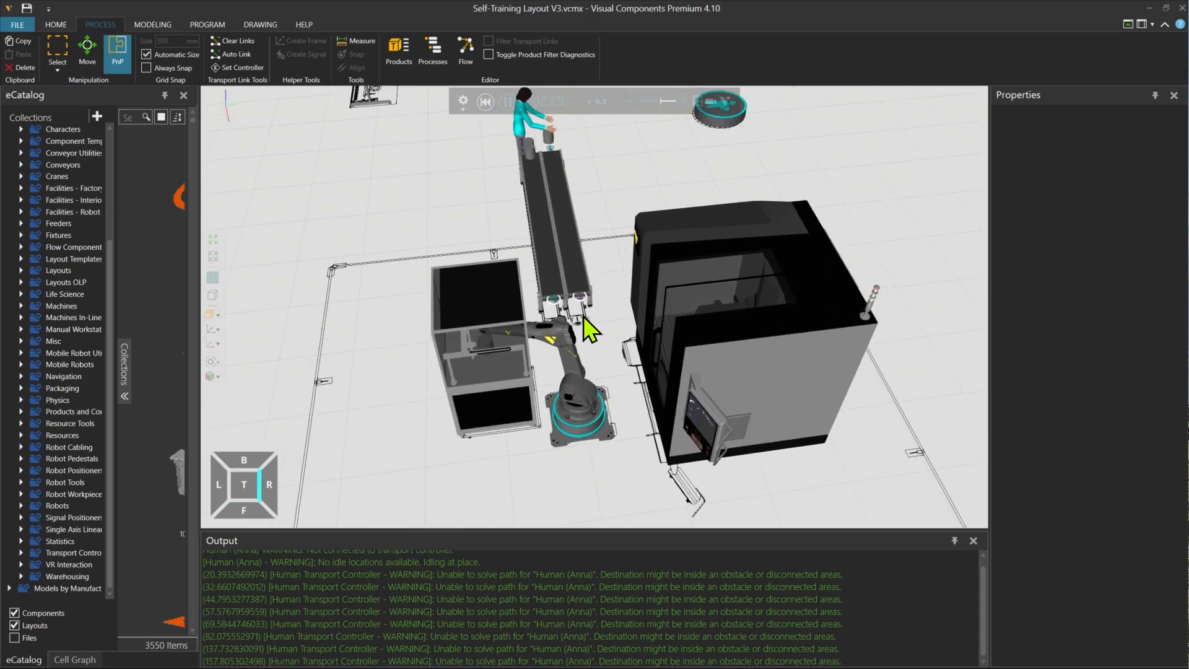
right_drag(584, 310, 522, 270)
scroll(598, 289, up, 1)
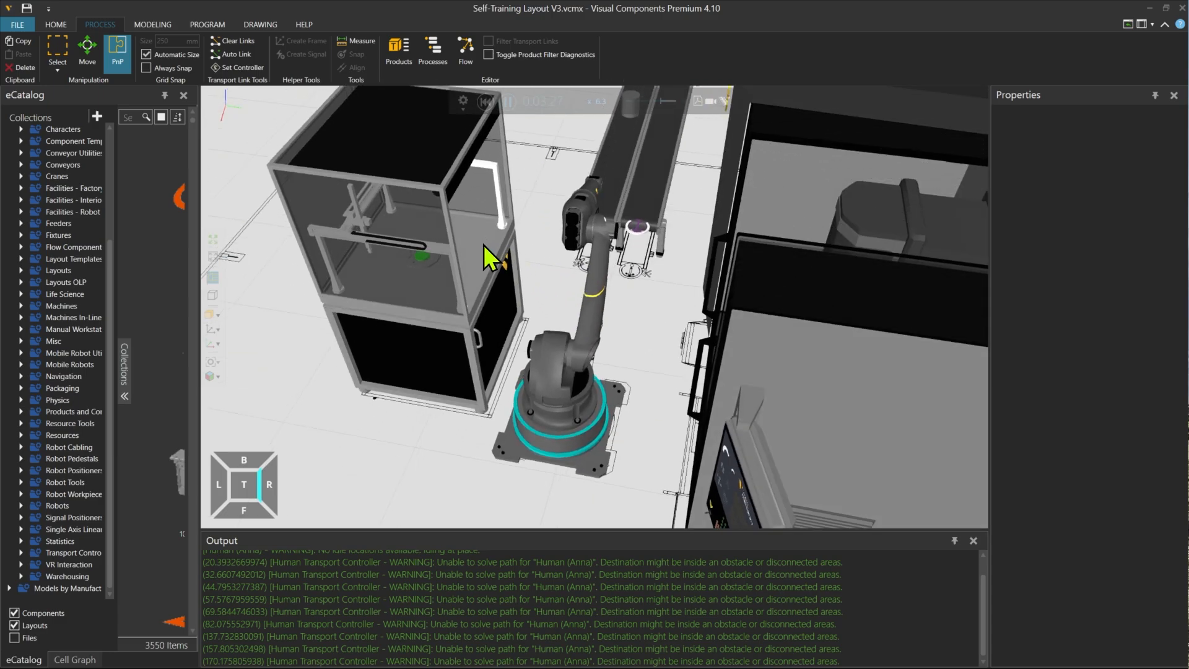
click(627, 101)
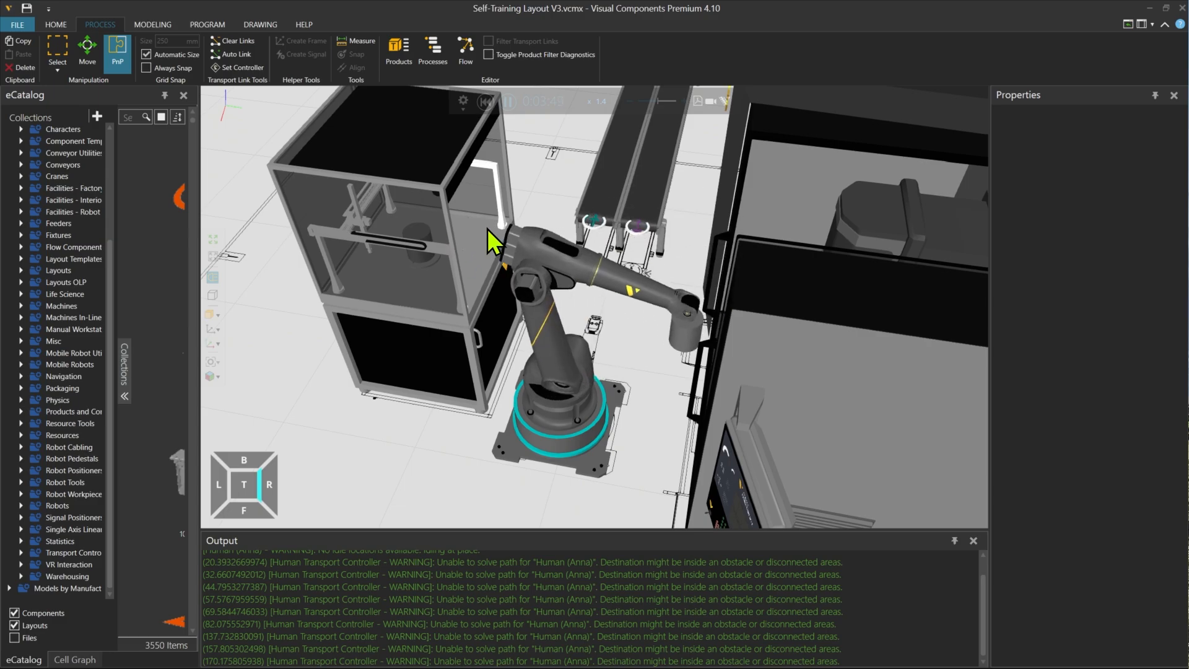
right_drag(488, 229, 704, 287)
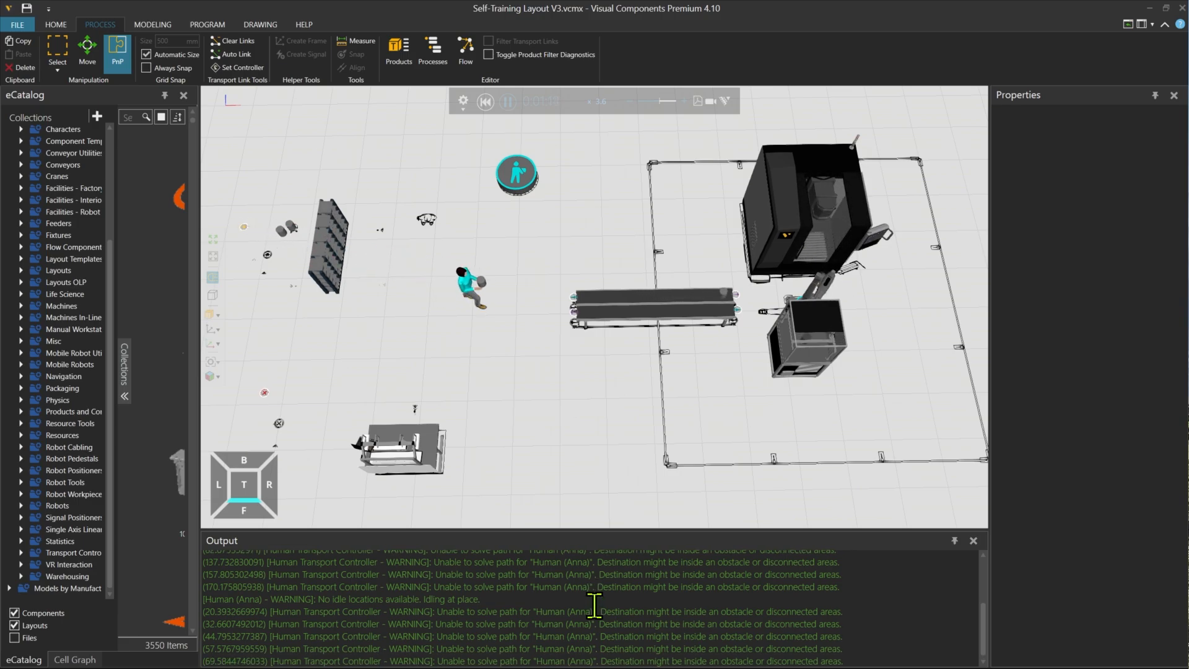
click(506, 101)
click(486, 101)
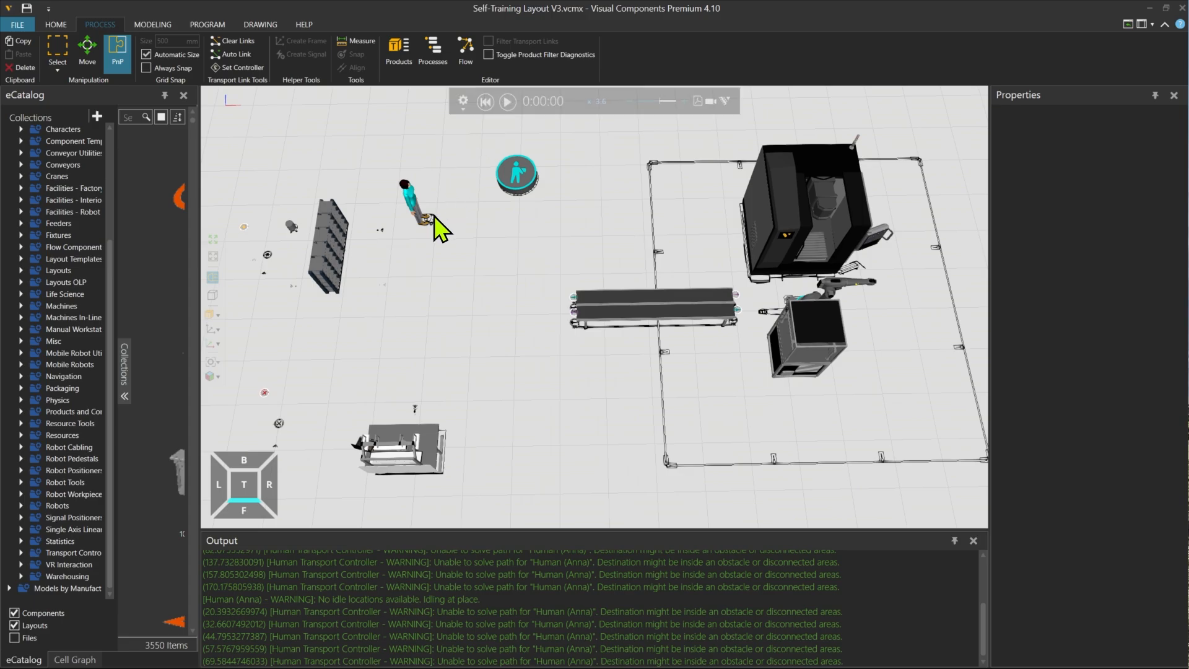
- Set the Warehouse Shelf's flow-out resource location to Ty -1000 and Rz 90
scroll(385, 286, up, 2)
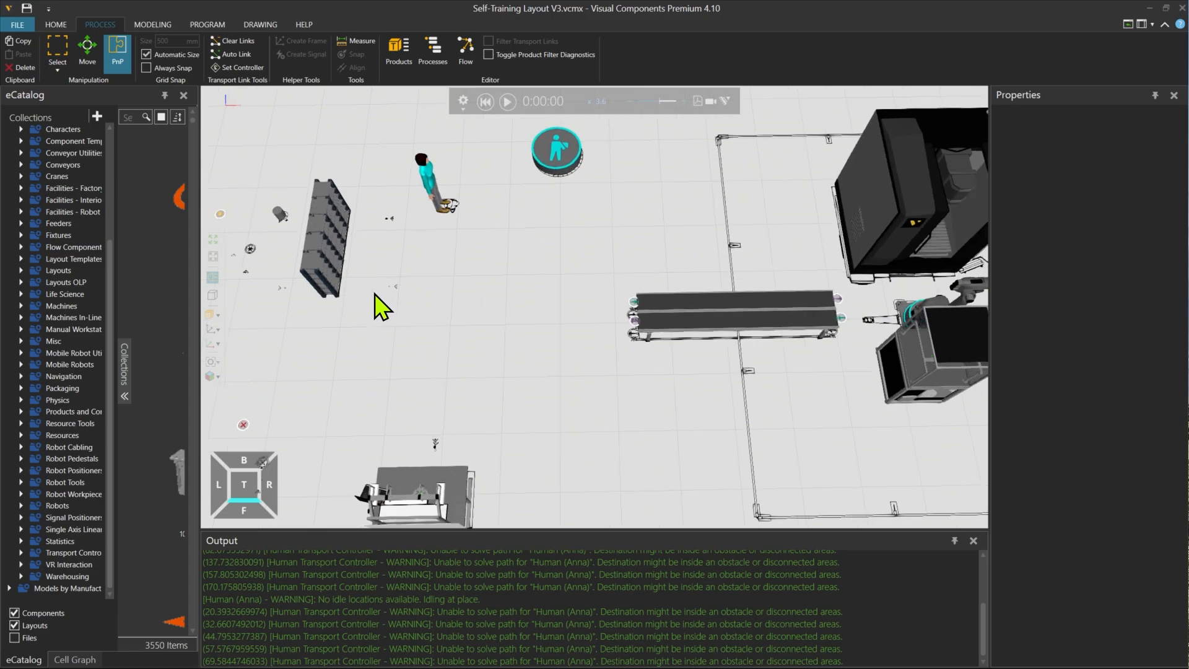
scroll(380, 306, up, 2)
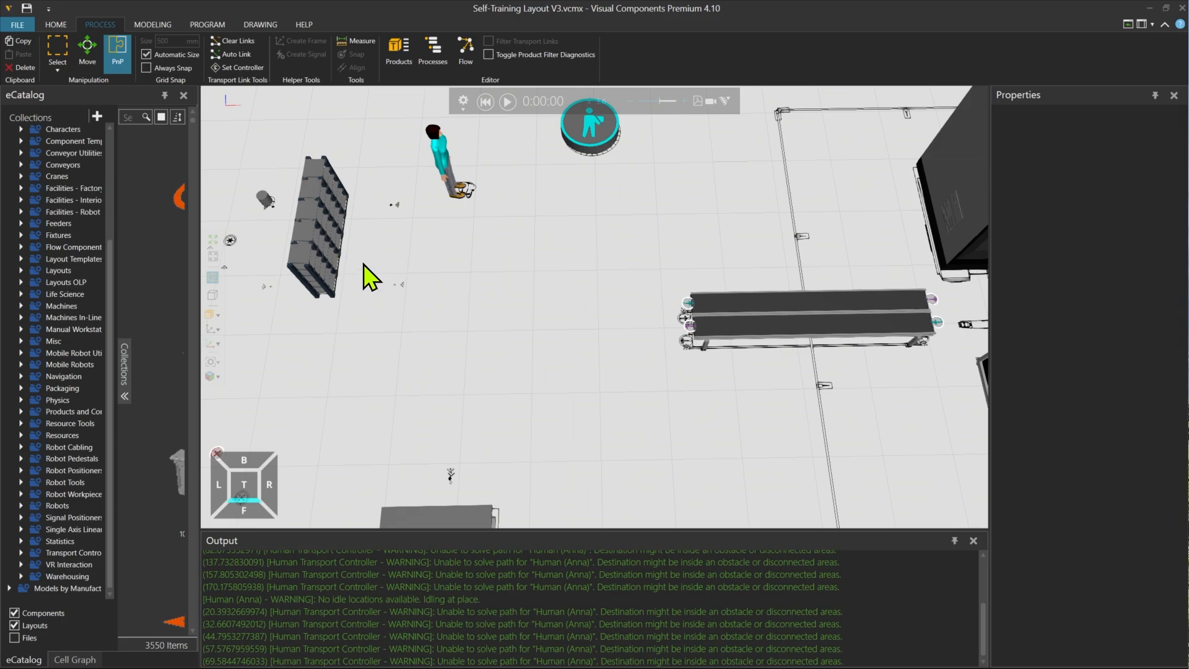
click(338, 263)
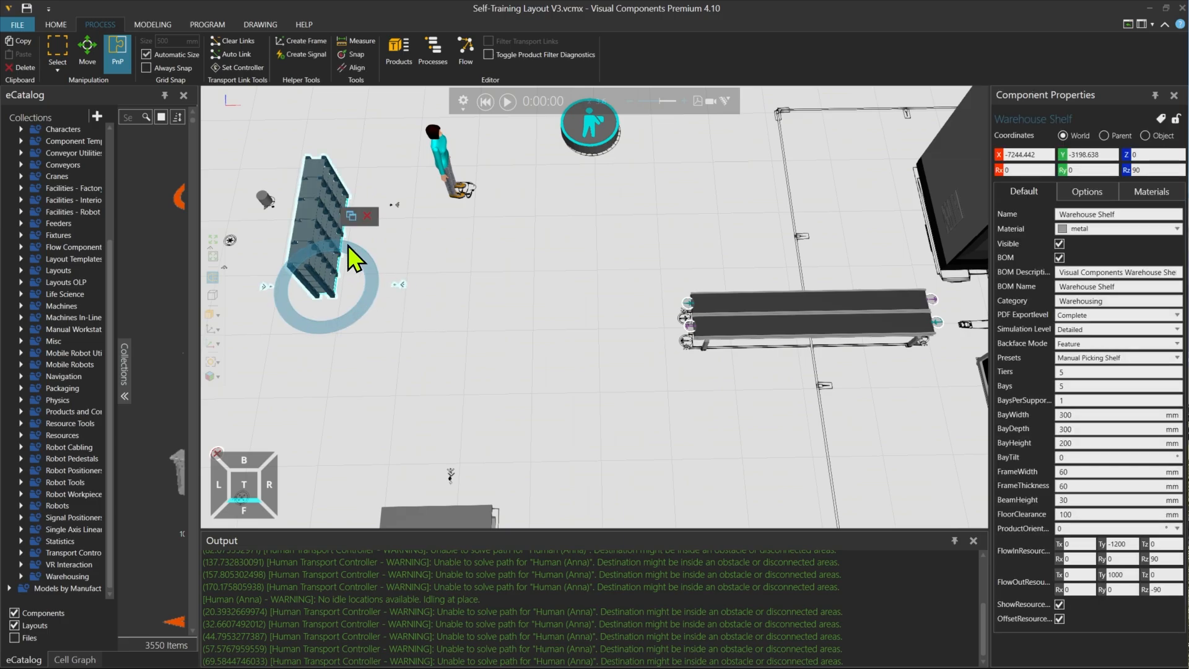
drag(990, 411, 942, 409)
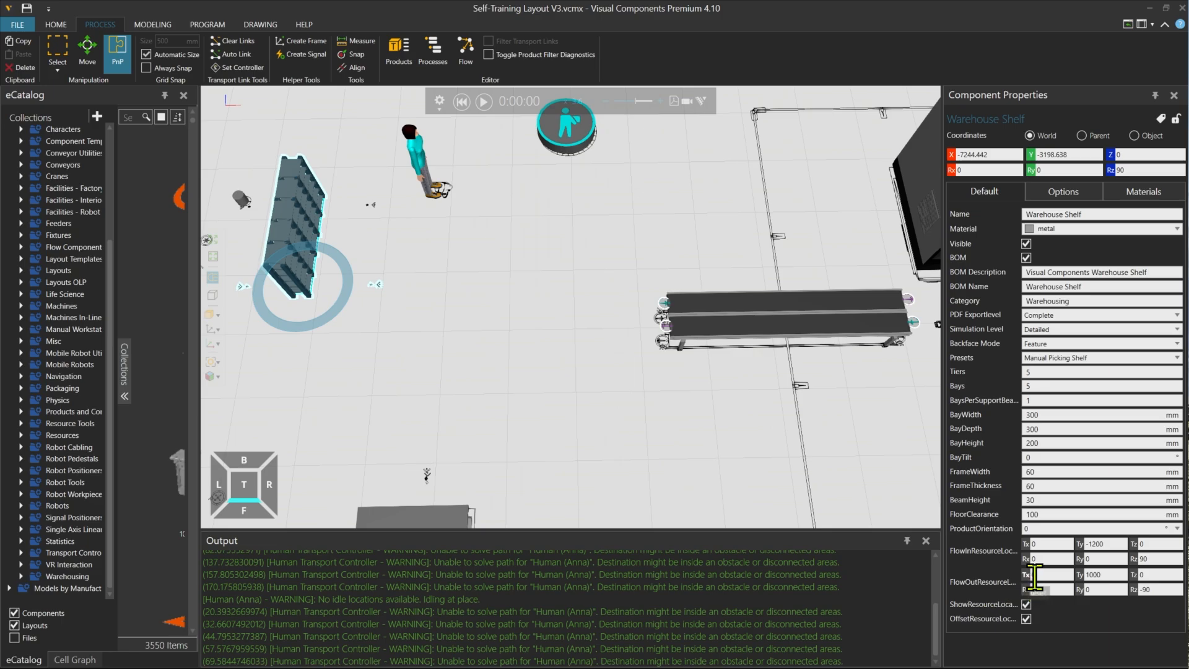
double_click(1113, 575)
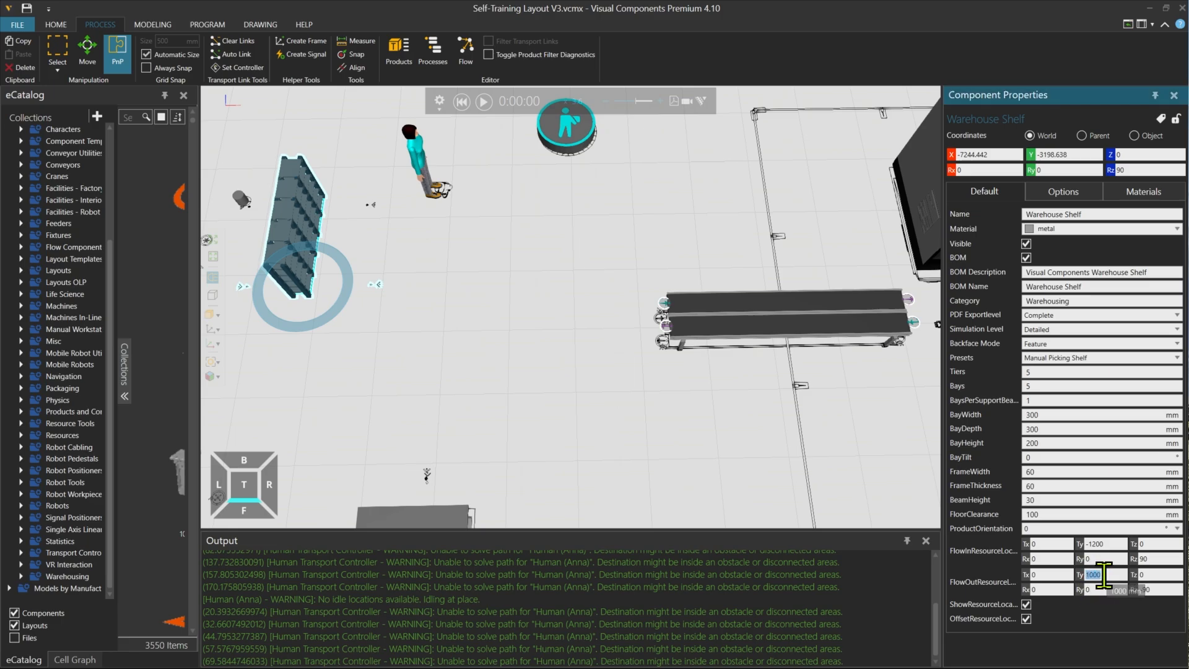
text(-)
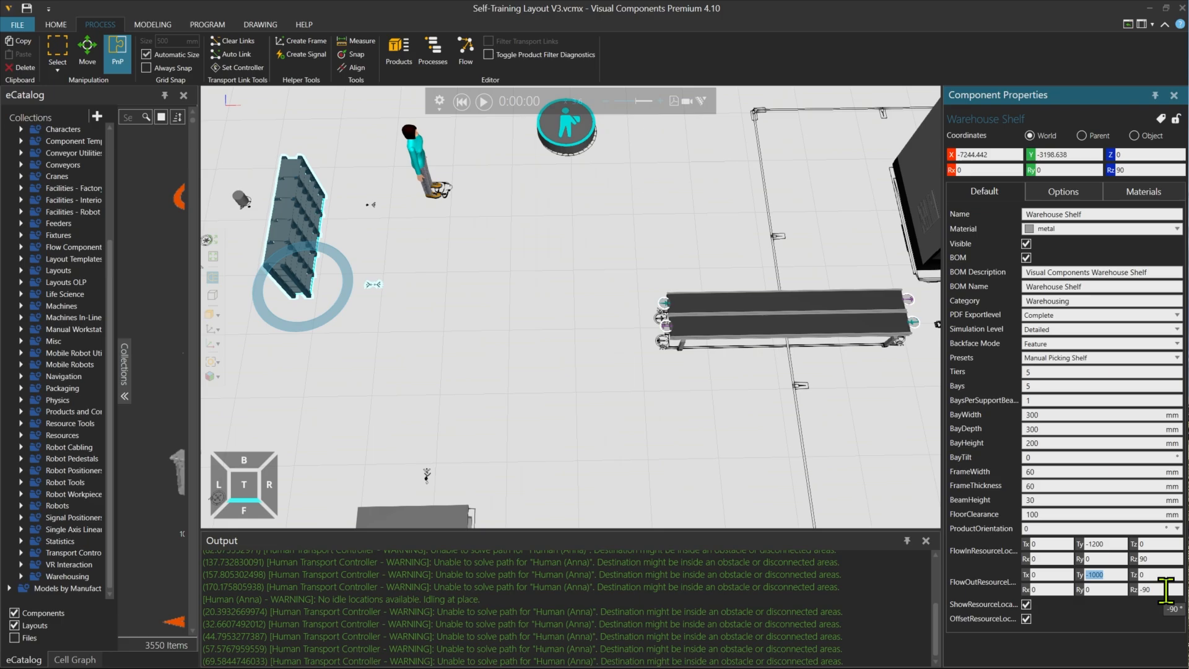
double_click(1158, 593)
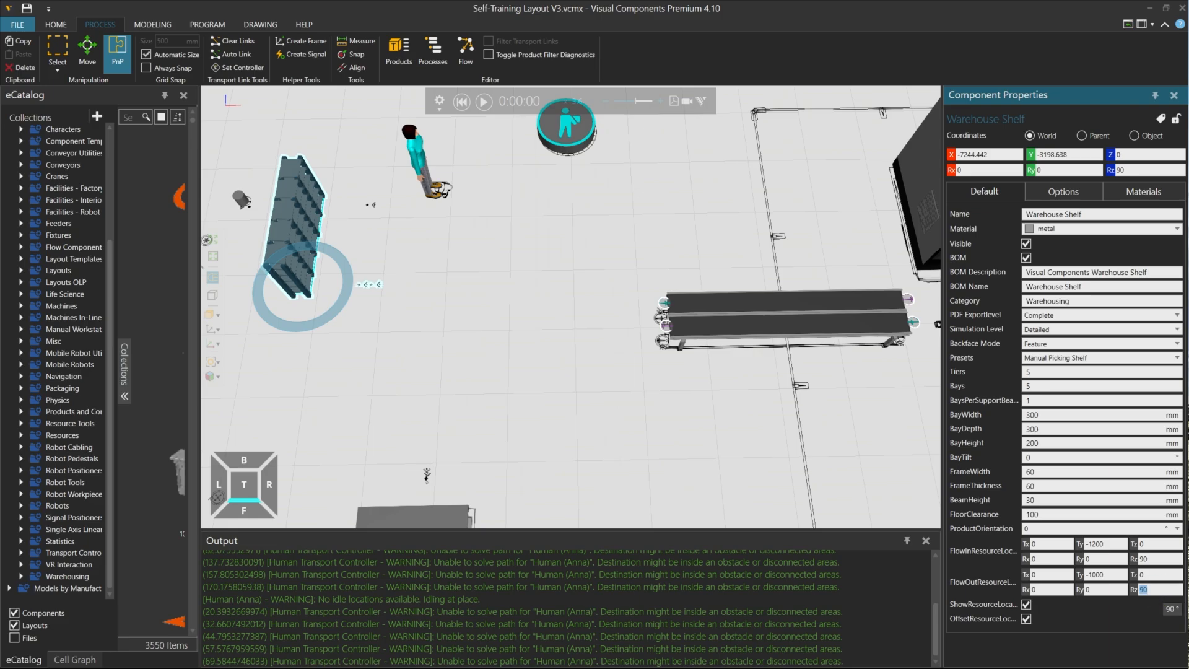
click(293, 286)
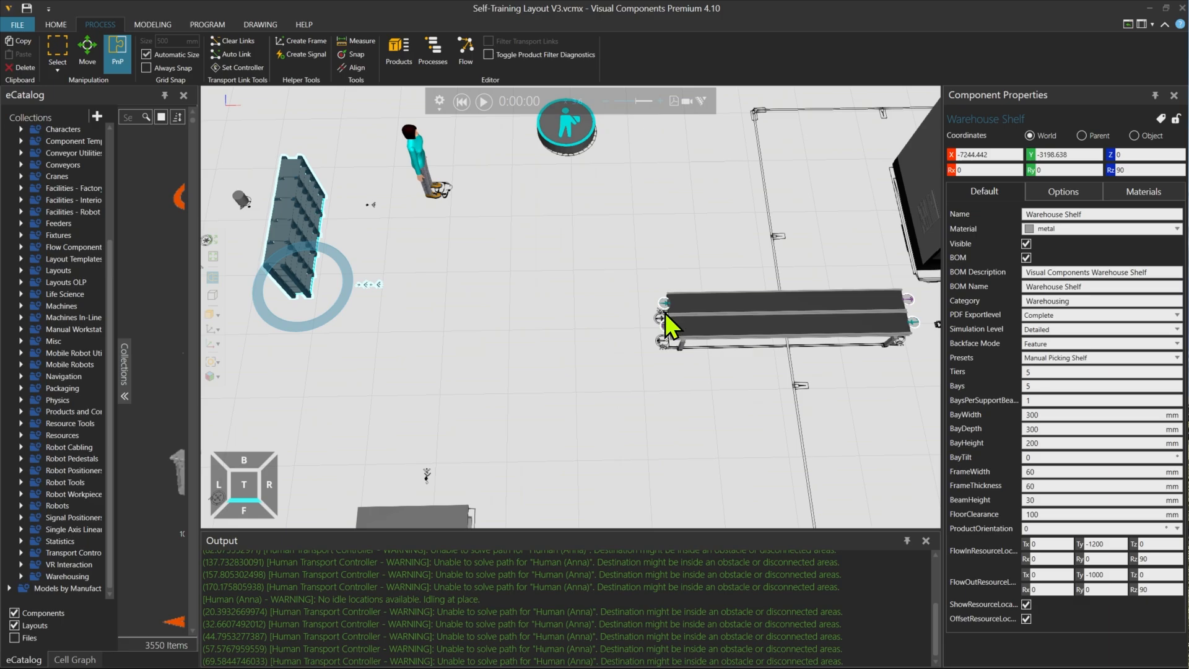
- Set the ResourceApproach of To Conveyor Process #2 at the worker's end of the conveyors to Front
scroll(674, 321, up, 3)
scroll(674, 318, up, 2)
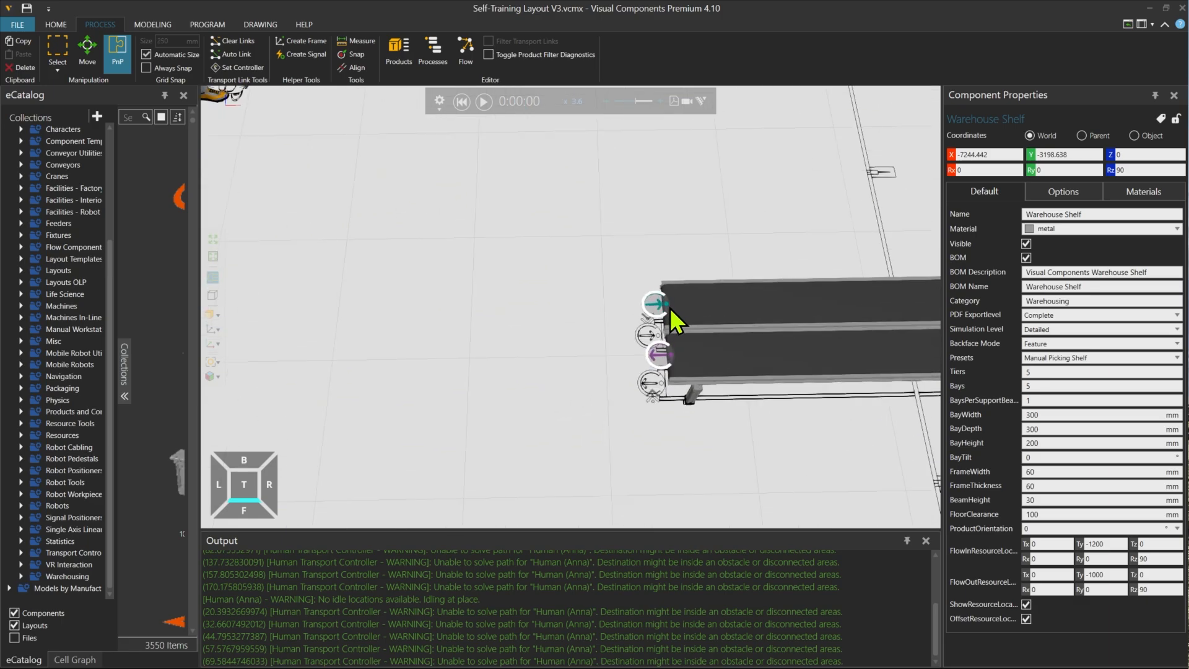
click(648, 303)
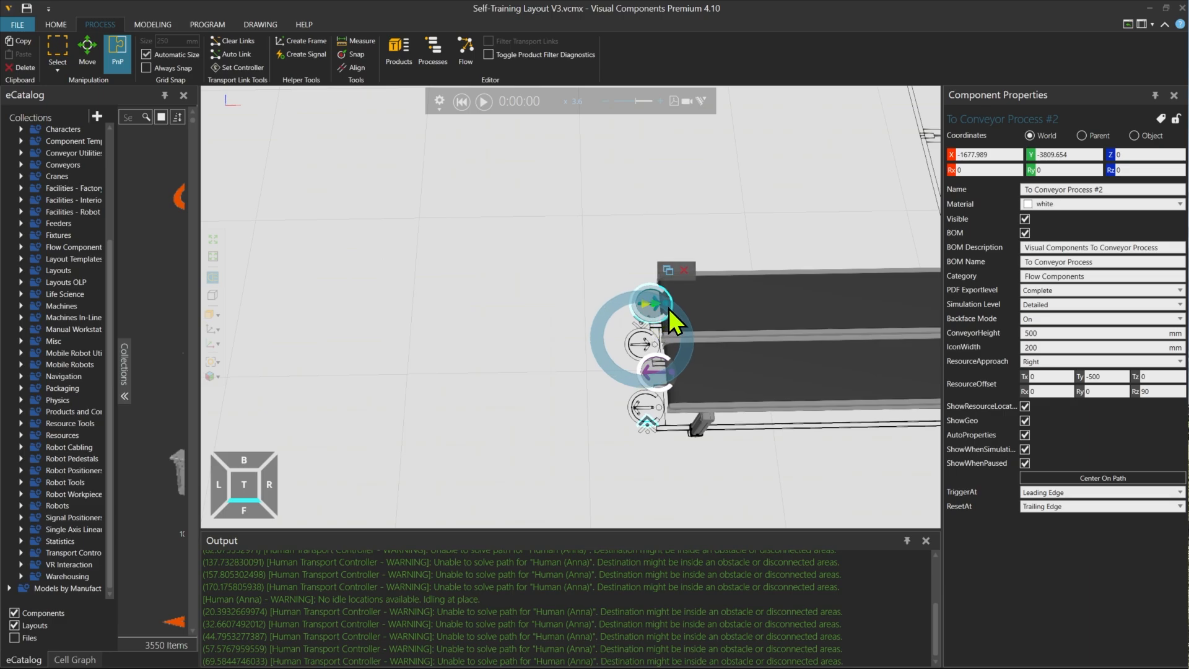
click(1047, 369)
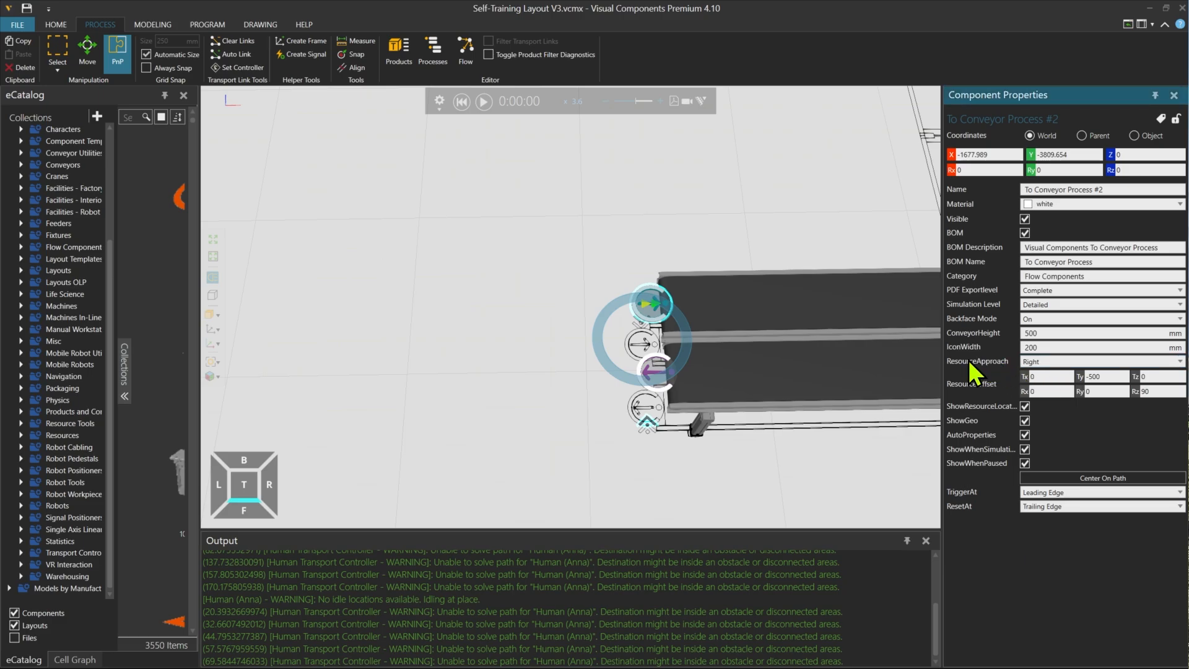
click(1041, 363)
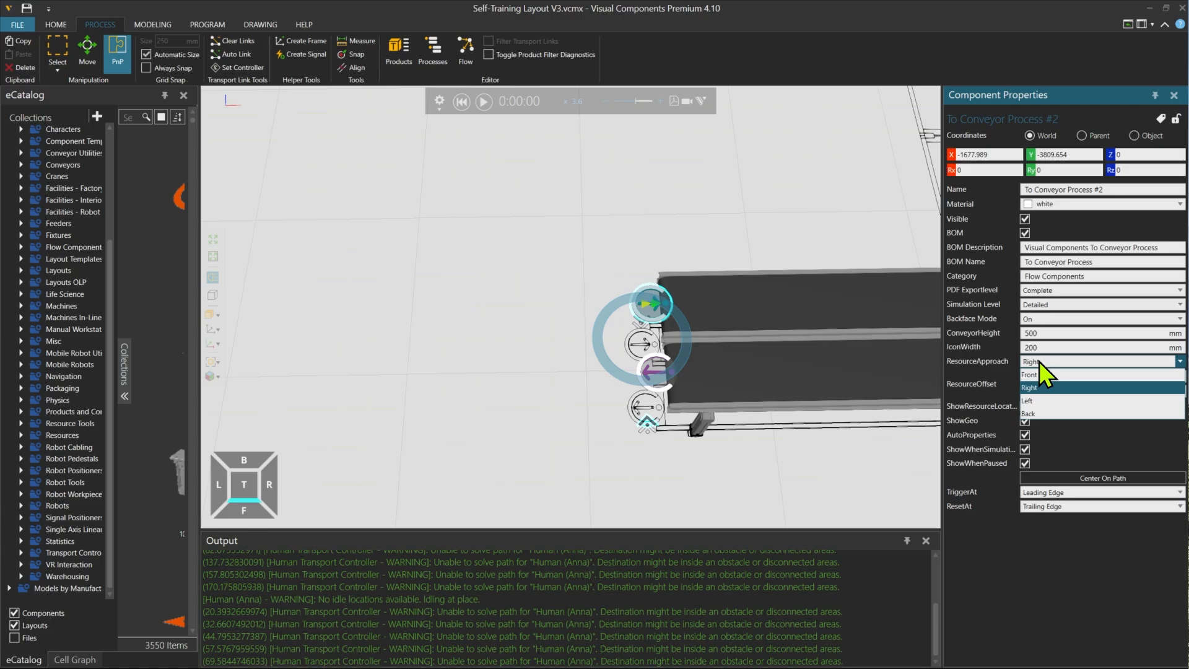
click(1039, 374)
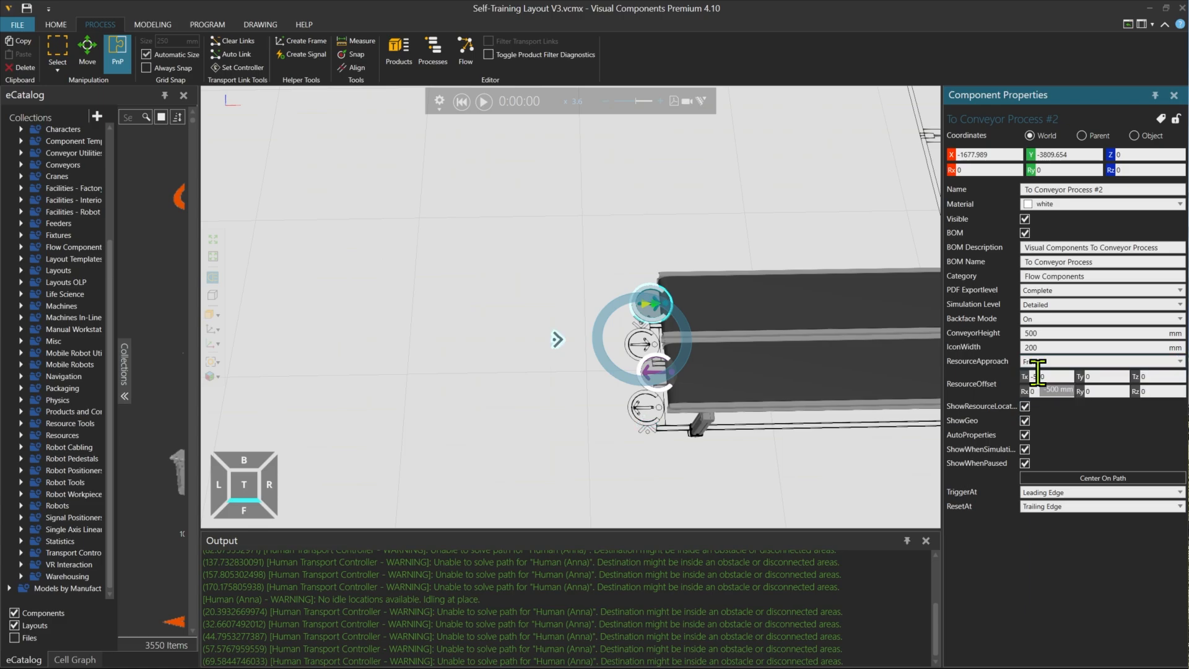
- Set the ResourceApproach of From Conveyor Process #2 on the adjacent return conveyor to Back
click(668, 389)
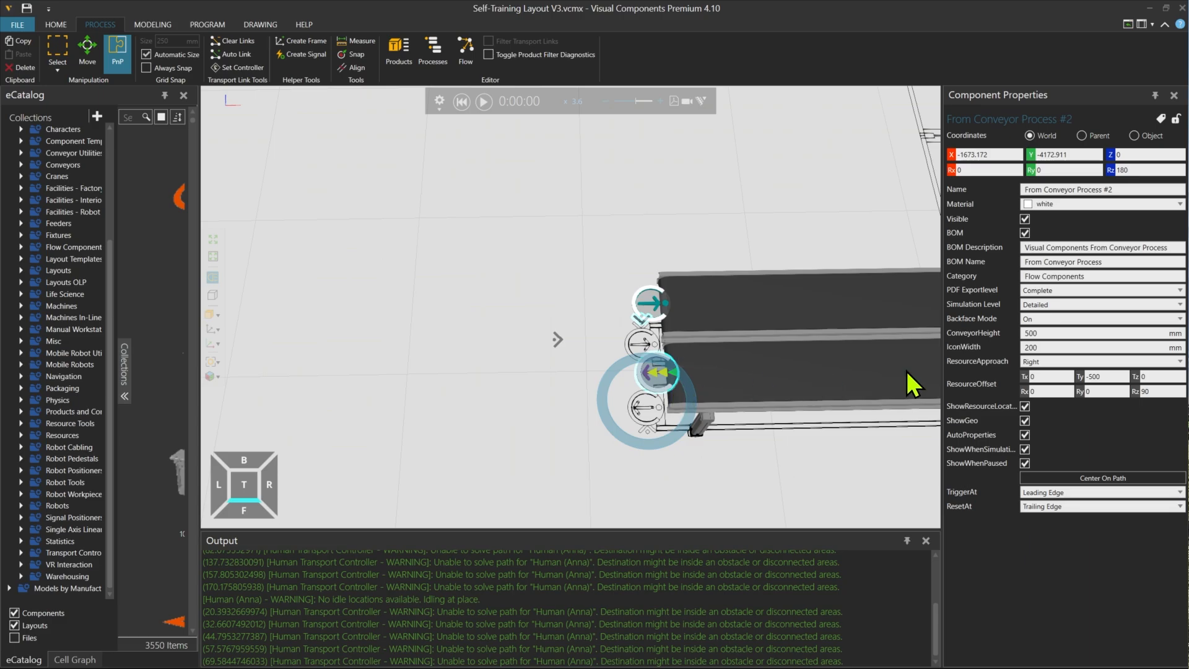
click(1030, 362)
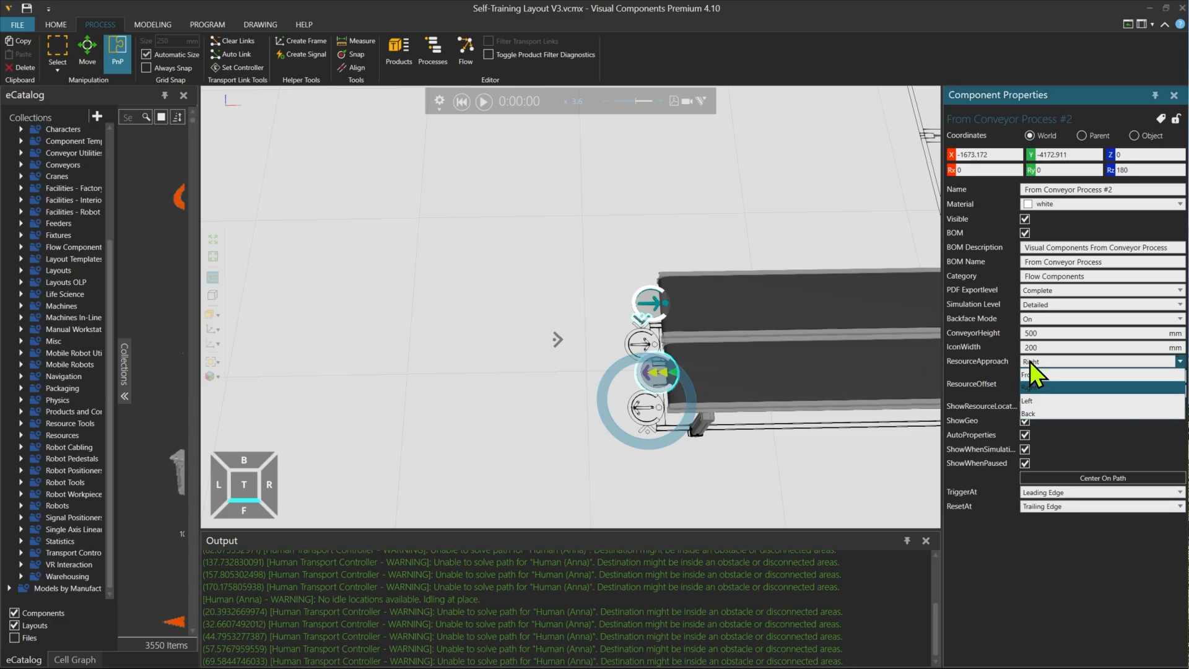
click(1029, 413)
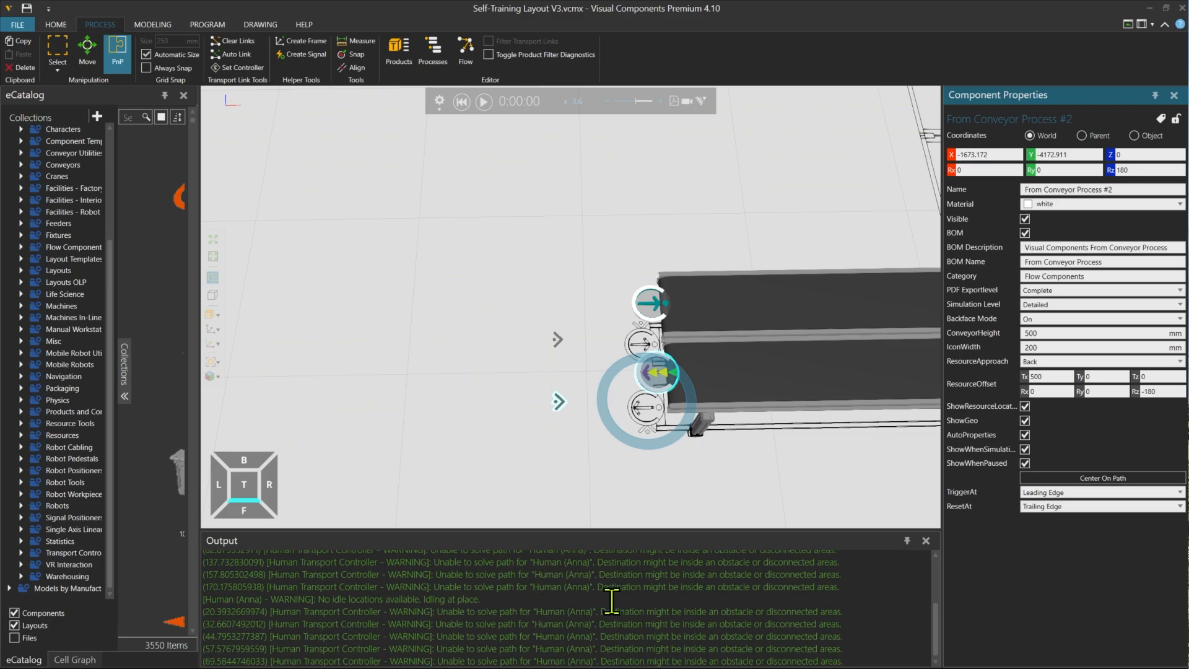
- Clear the accumulated warning messages from the output log
right_click(562, 605)
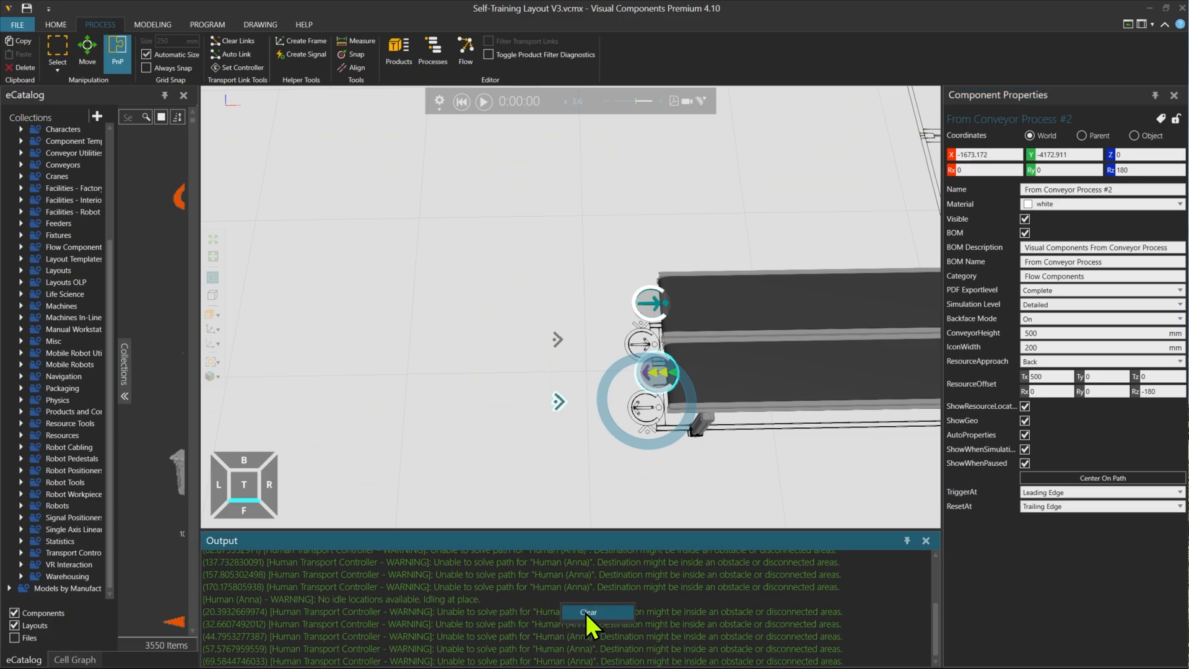
click(589, 613)
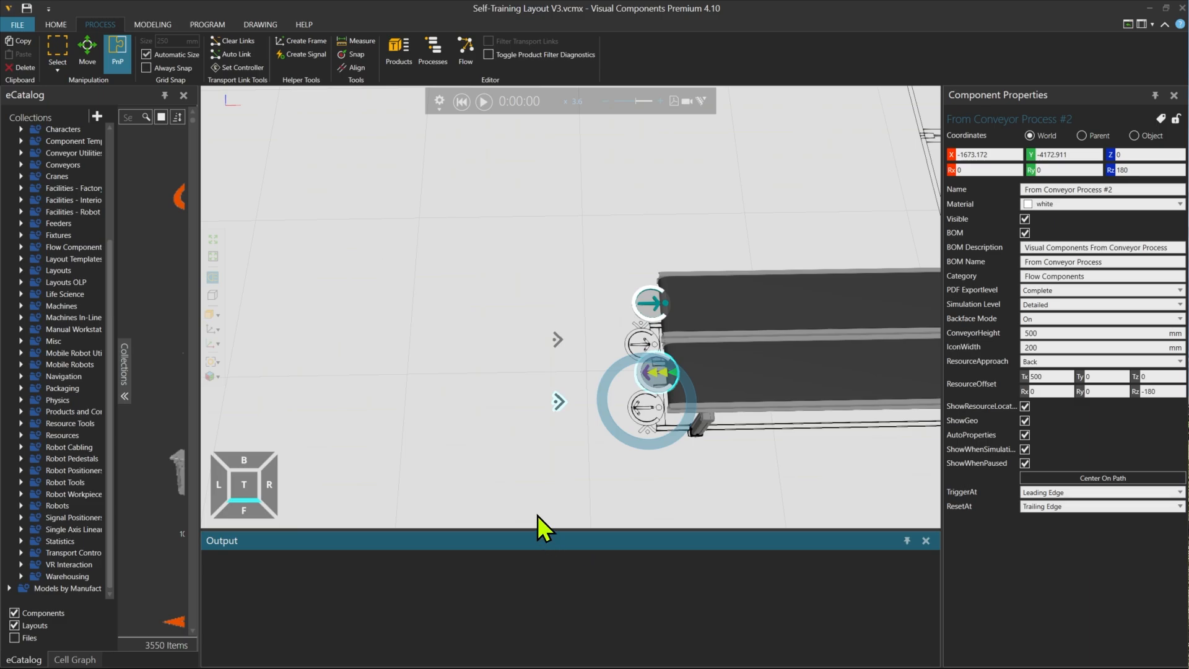
- Set the Priority of the human transport links from FromConveyor2 to the manual workstation and from the workstation to the Sink to 1
scroll(507, 481, down, 3)
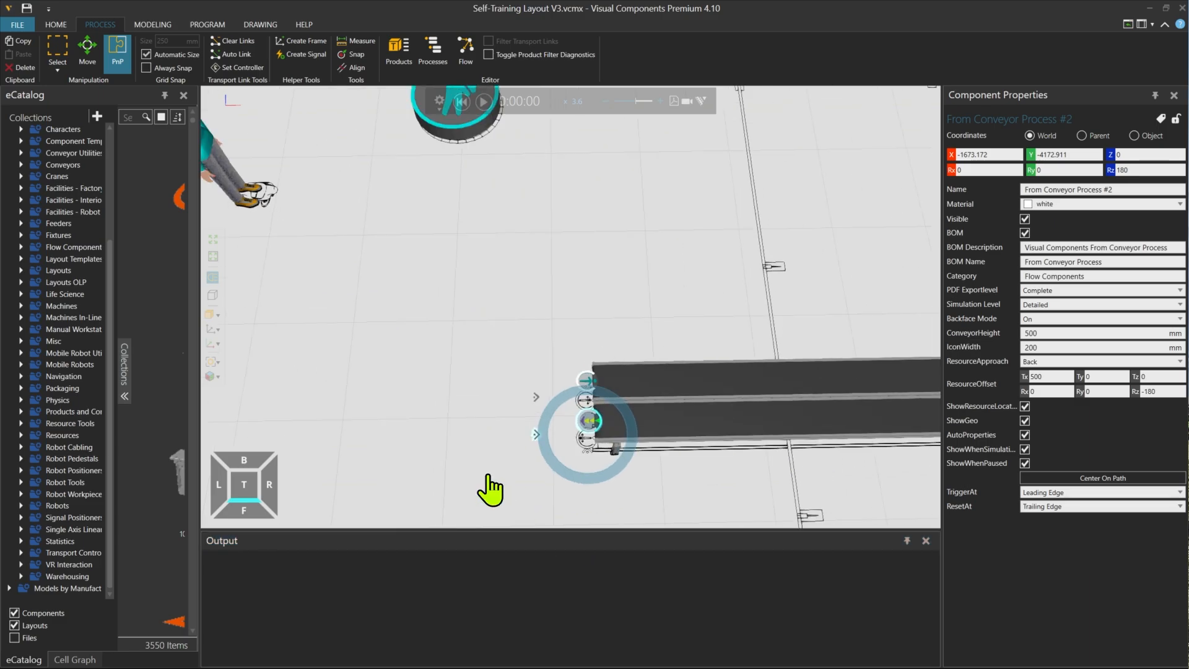
middle_drag(487, 486, 578, 353)
scroll(639, 387, down, 1)
scroll(644, 400, down, 1)
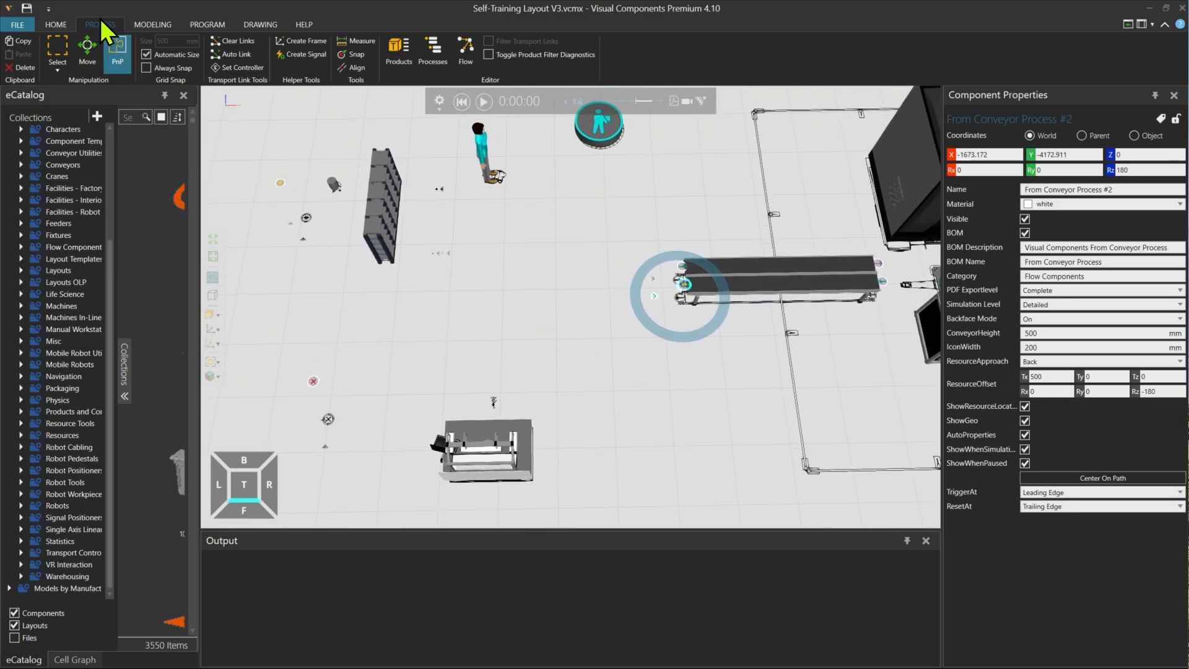
click(464, 53)
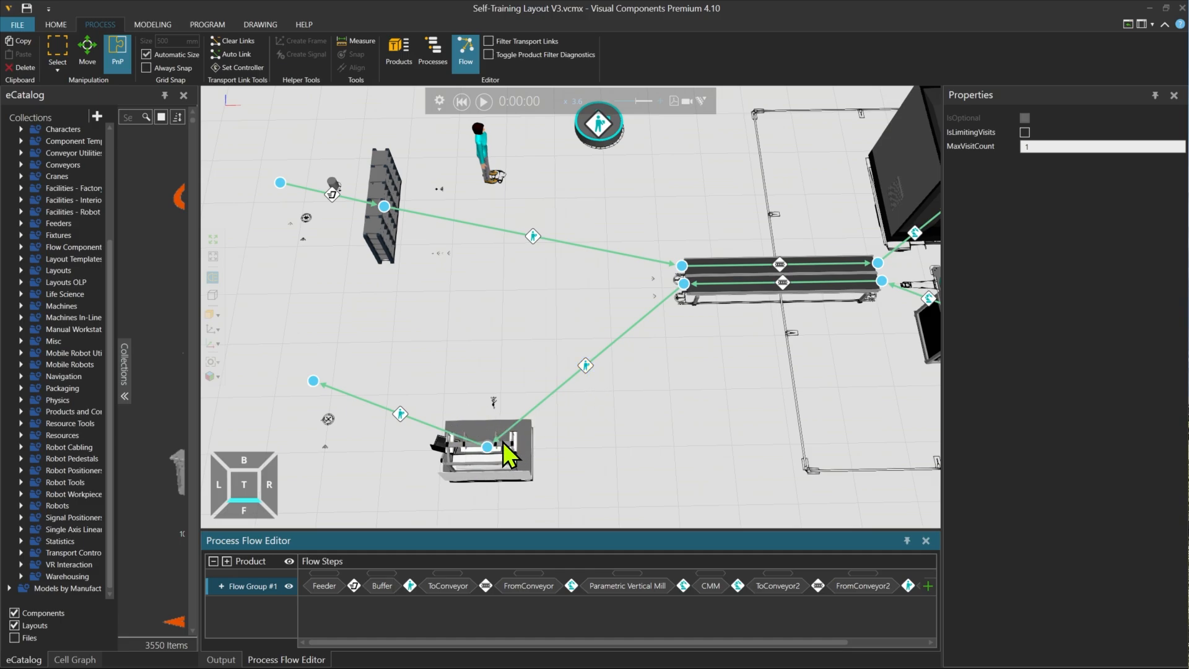
ctrl+click(586, 367)
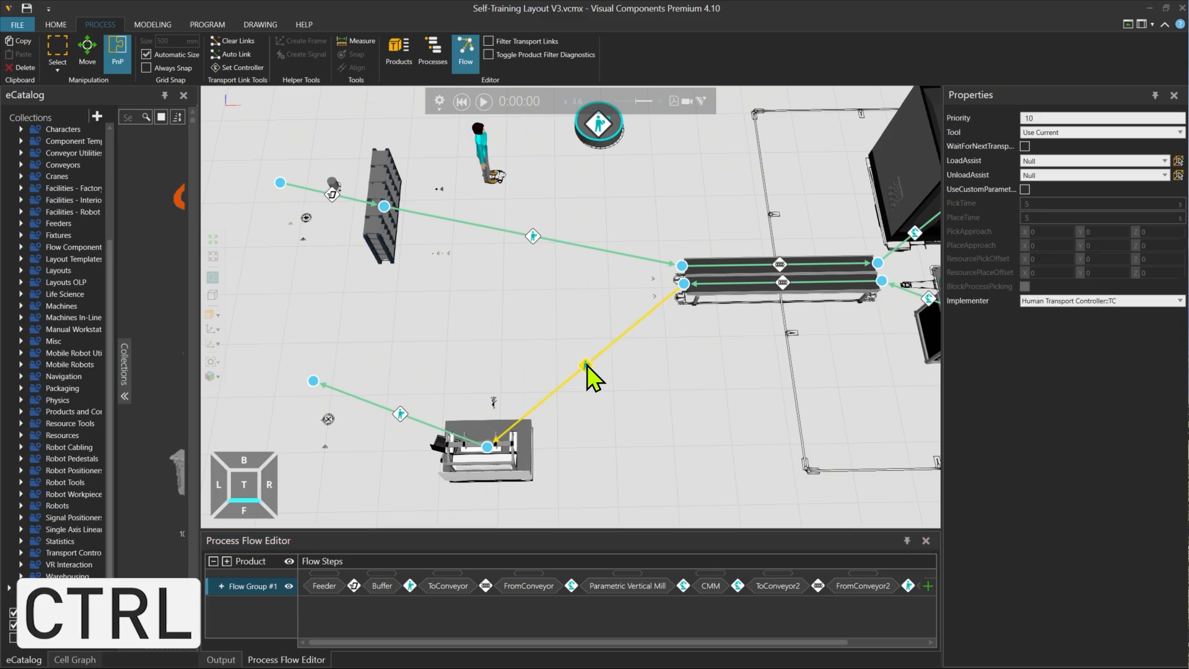
ctrl+click(399, 414)
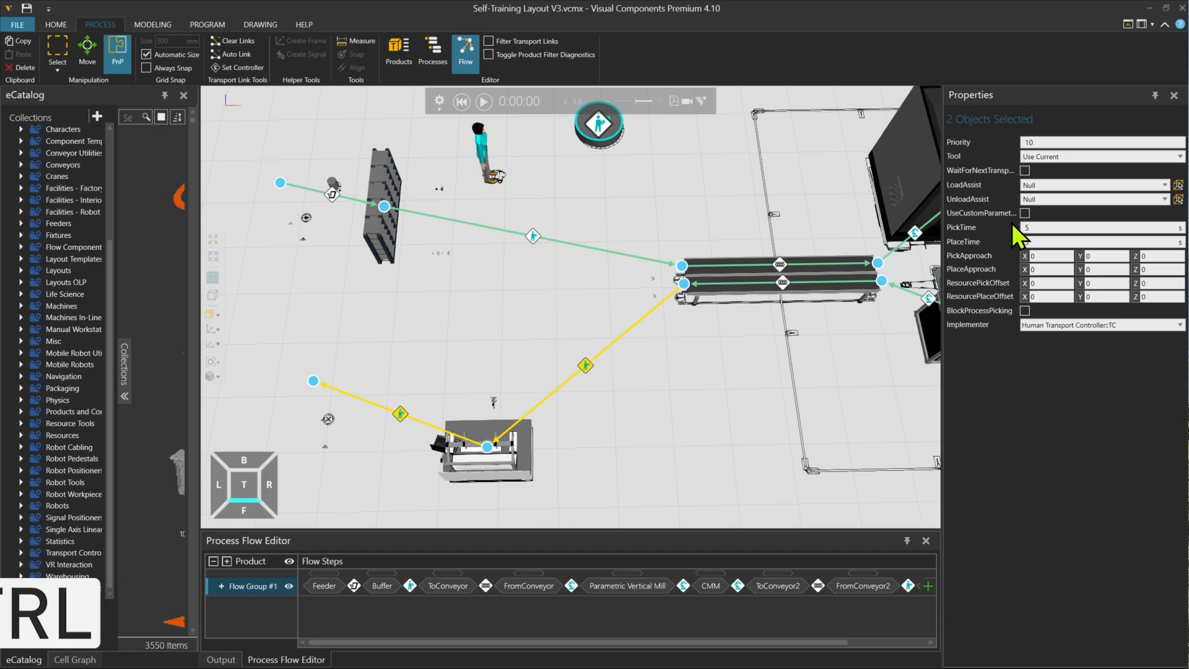
click(1040, 142)
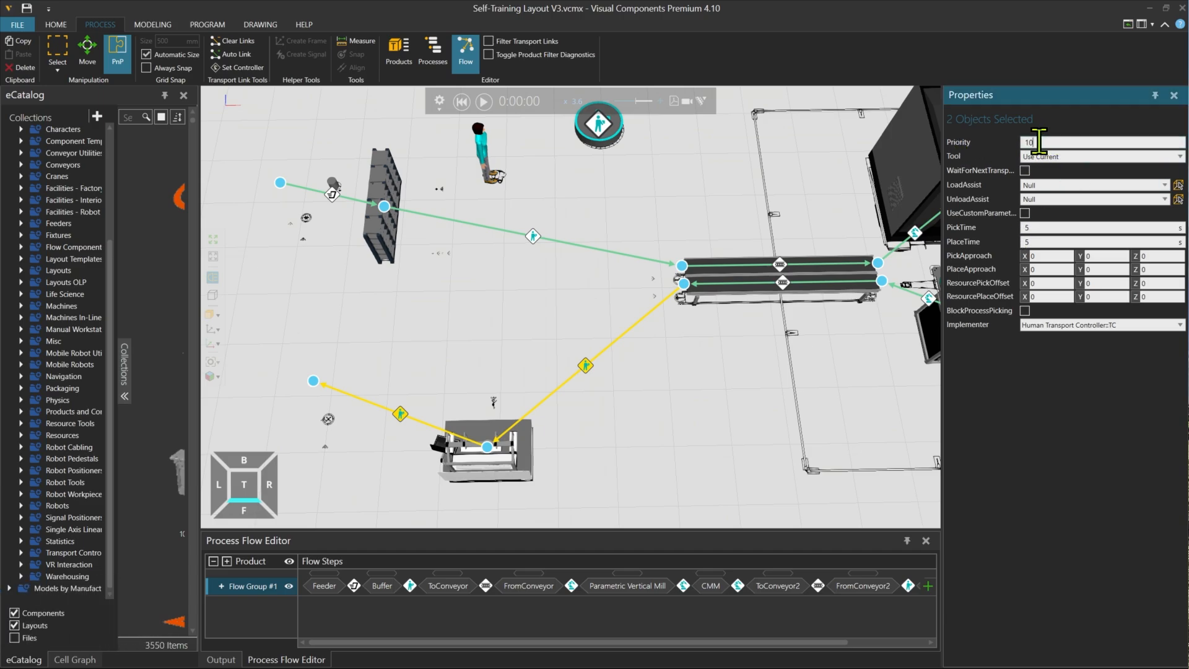
text(1)
key(Return)
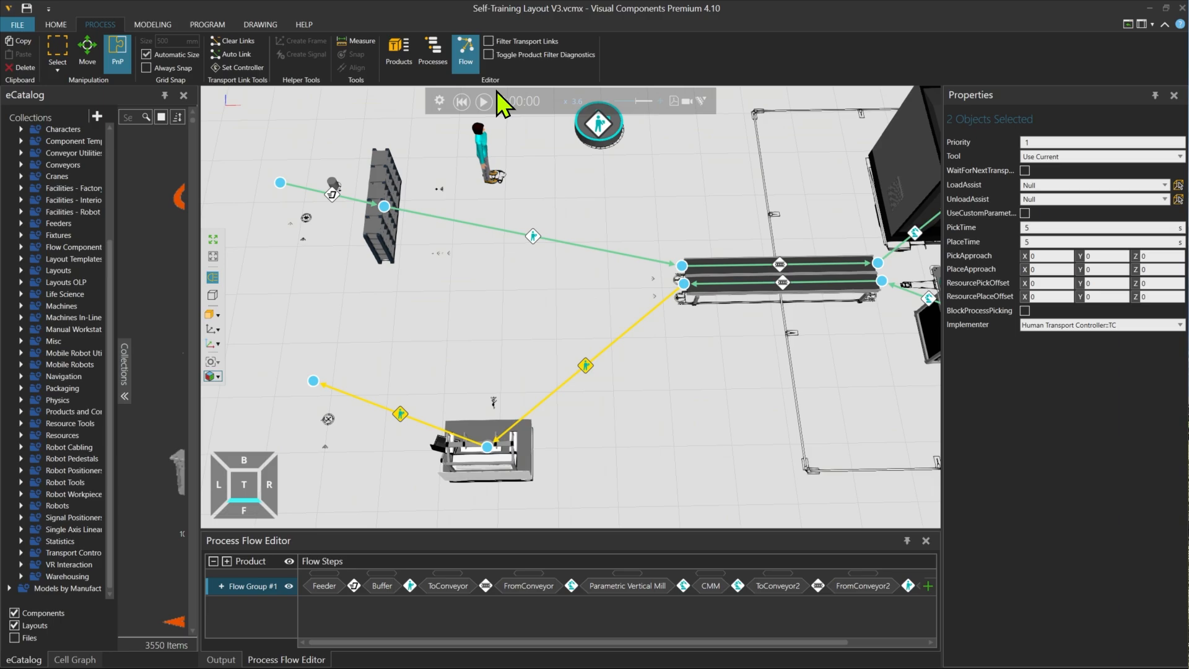
click(467, 53)
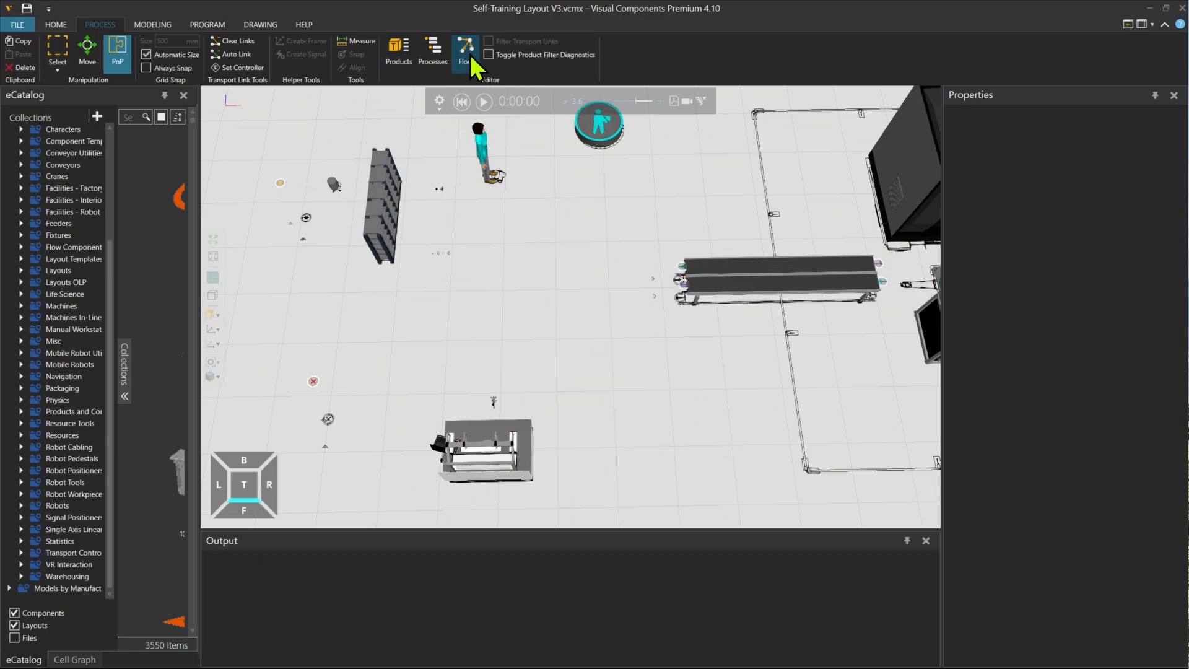
- Add a Work statement directly after the Delay in the Manual Workstation's ManualProcess routine
click(440, 68)
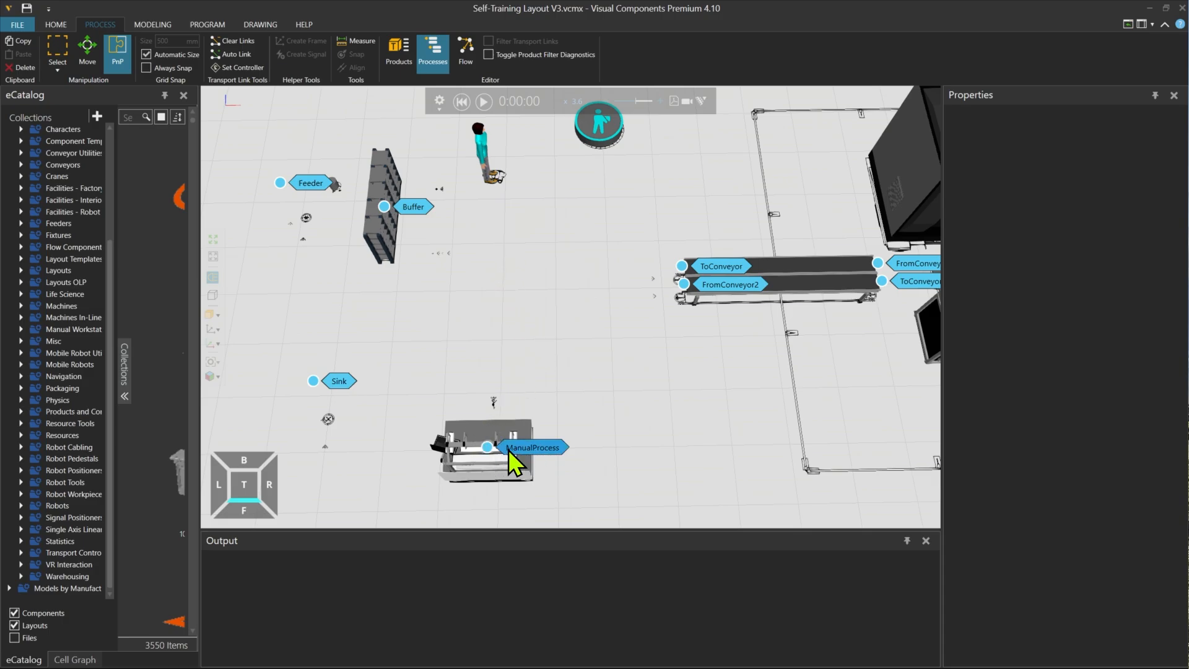
click(543, 449)
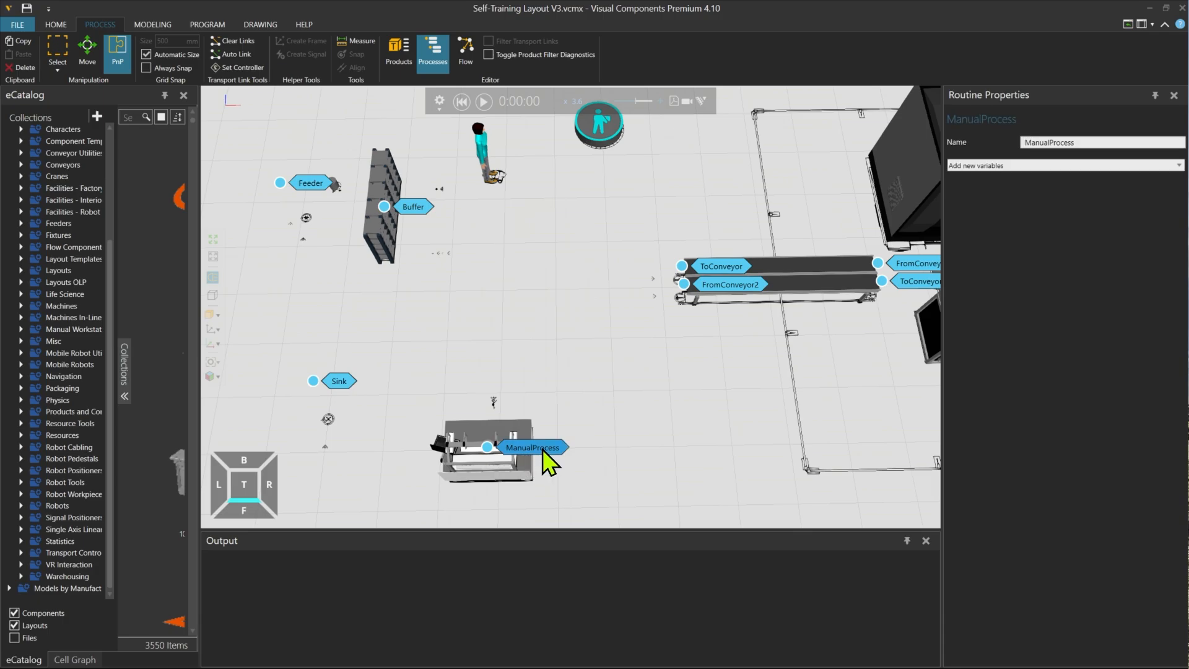
double_click(542, 449)
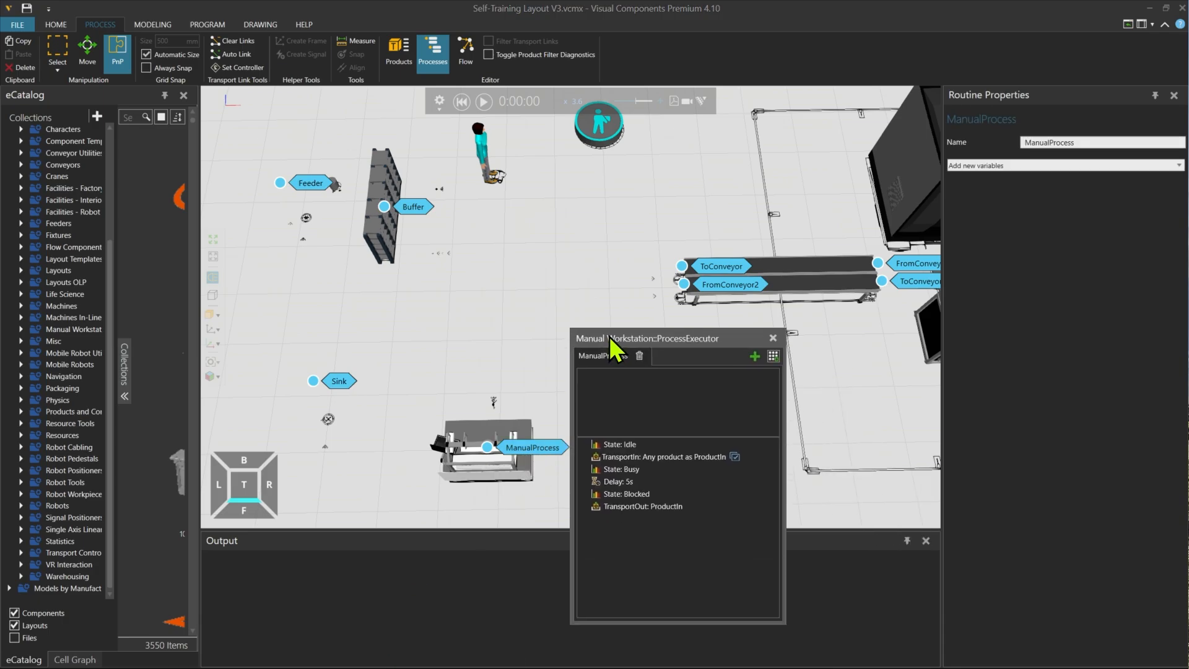
drag(545, 338, 254, 251)
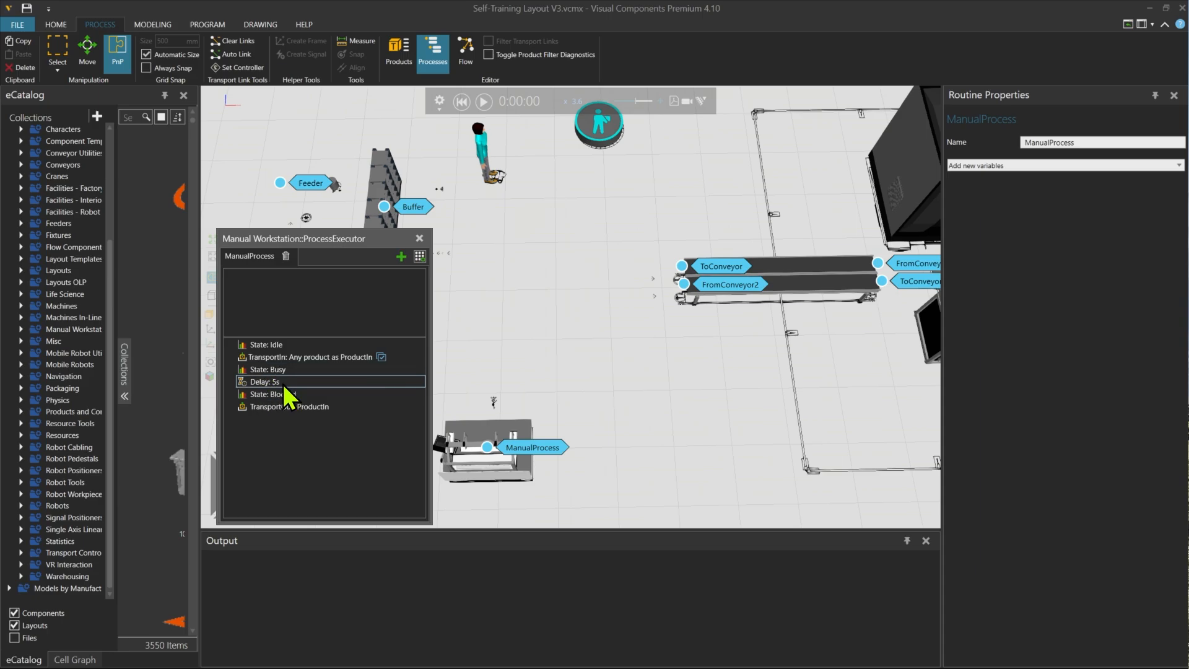
click(266, 382)
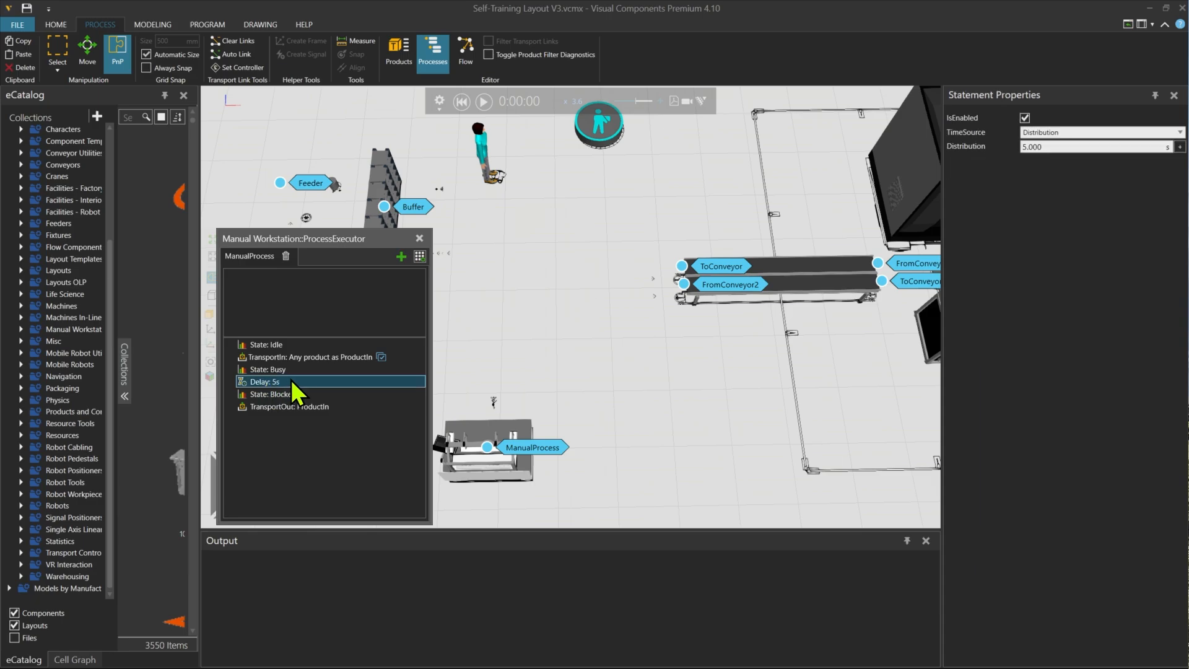
click(420, 255)
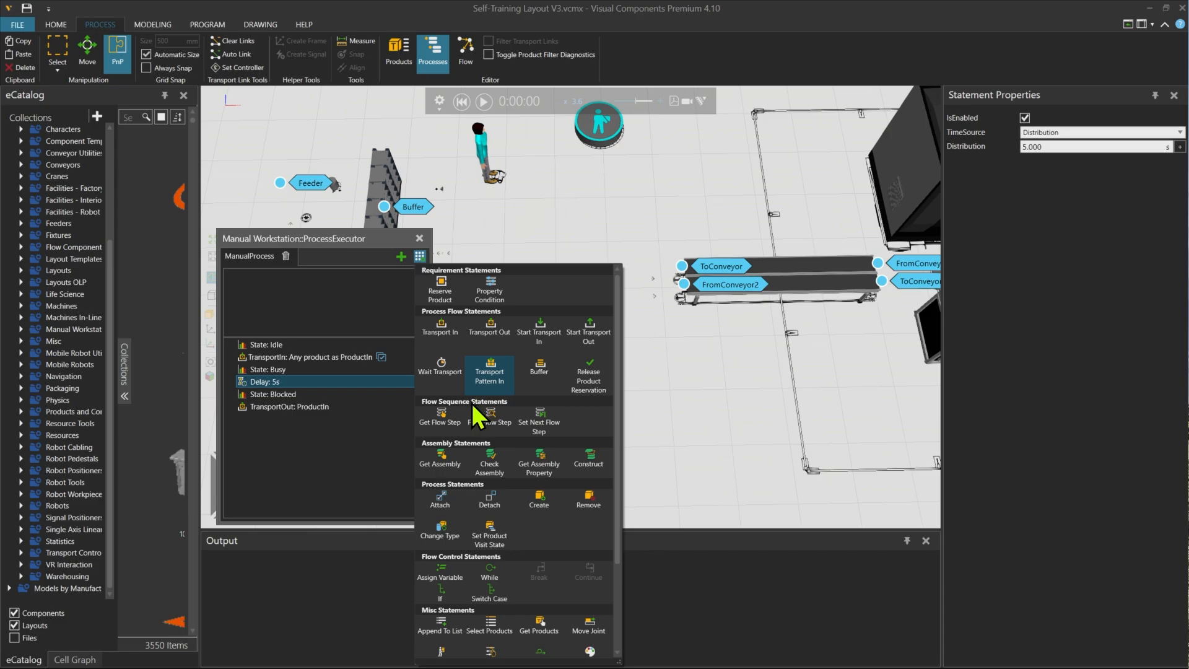
scroll(473, 406, down, 3)
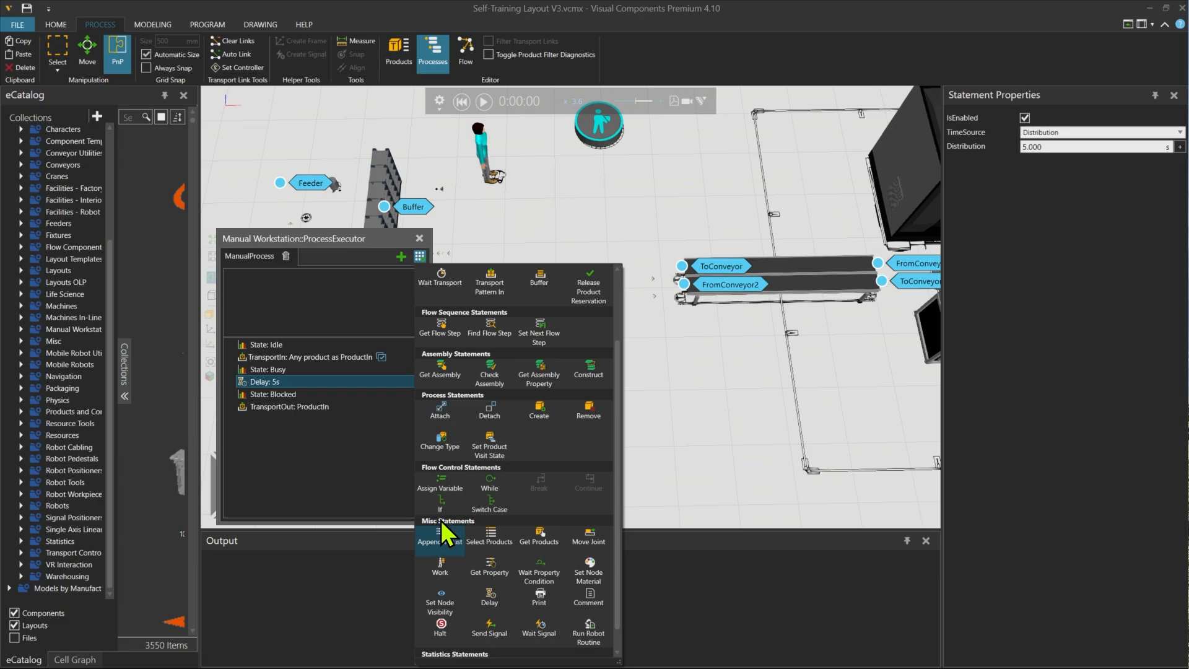
click(442, 567)
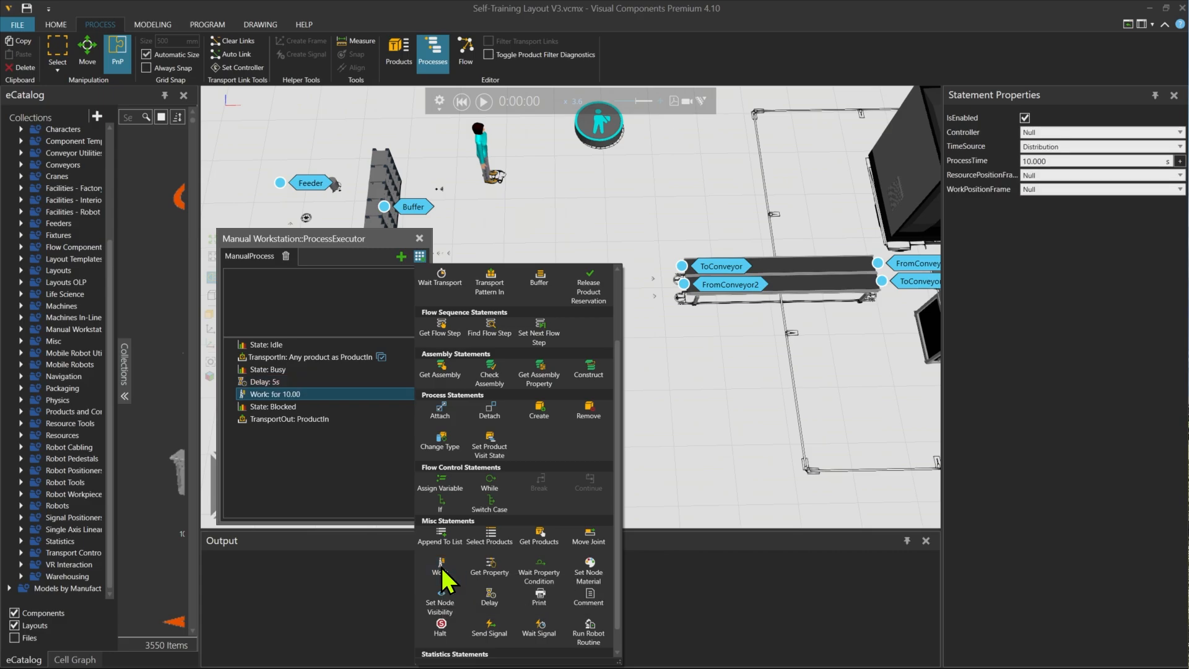
click(307, 394)
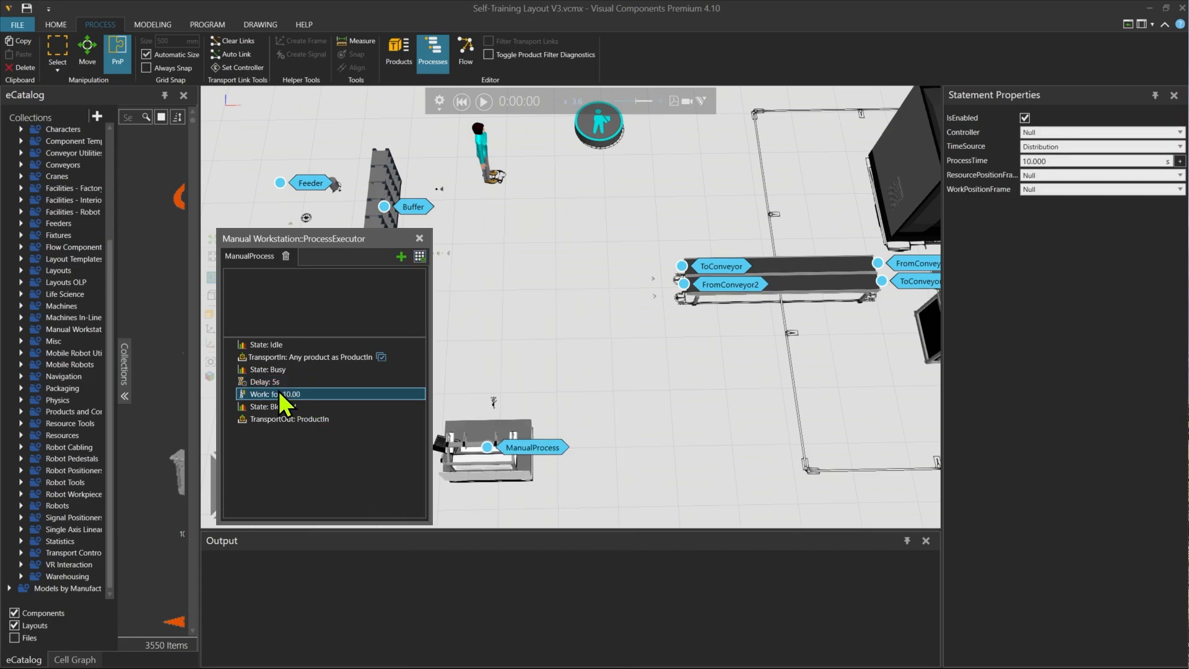
- Set the Work statement's Controller to Human Transport Controller::TC
drag(348, 243, 800, 130)
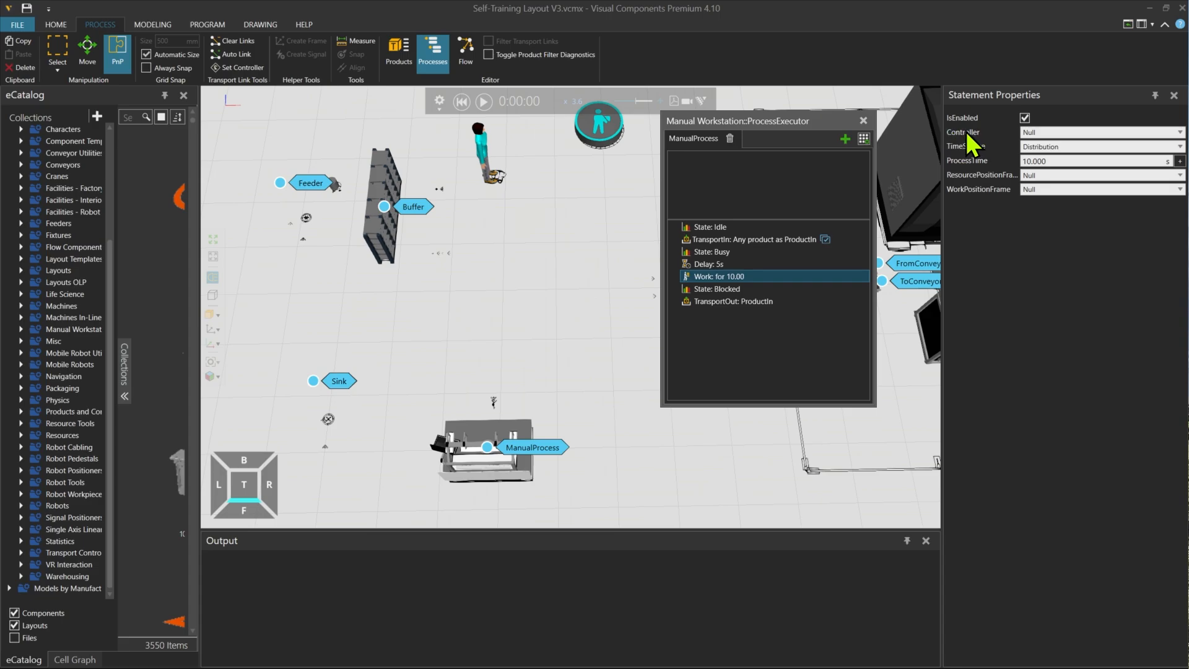
click(1039, 132)
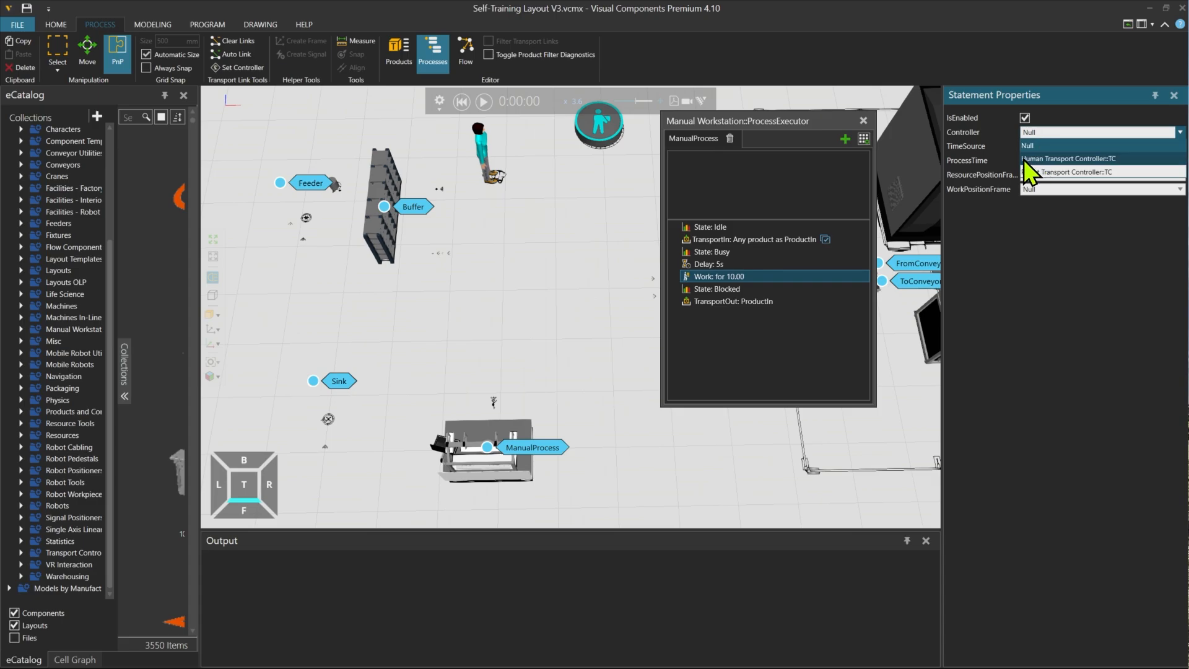
click(1081, 159)
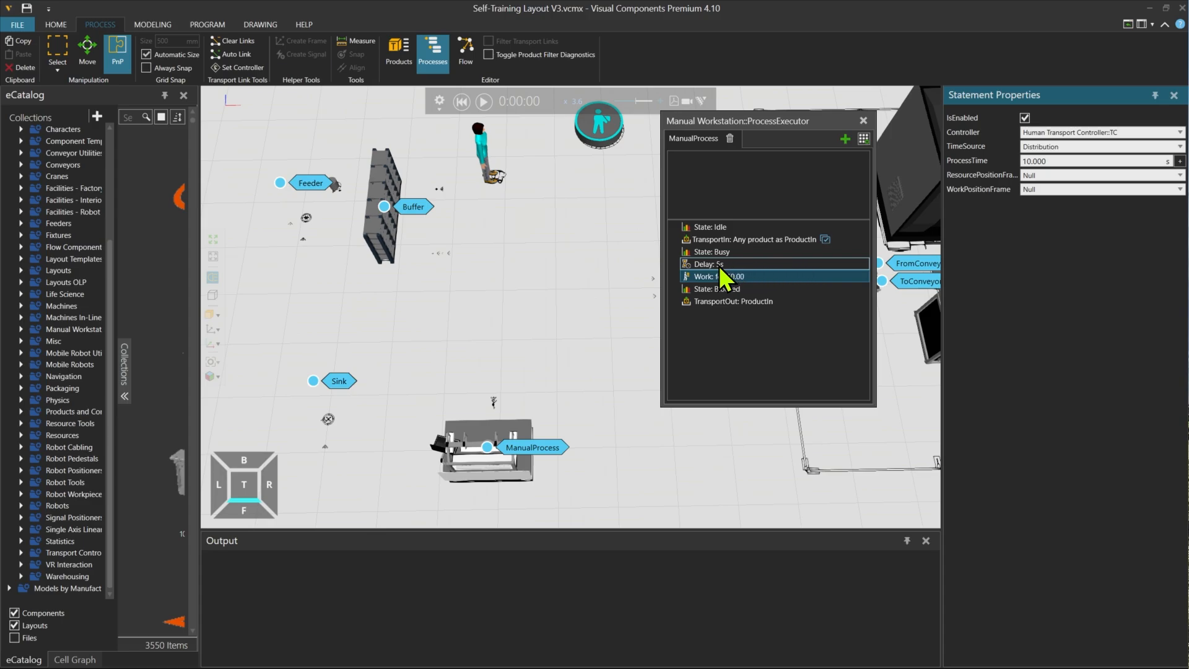
- Delete the 5 s Delay statement from the ManualProcess routine and close the process editor
click(700, 266)
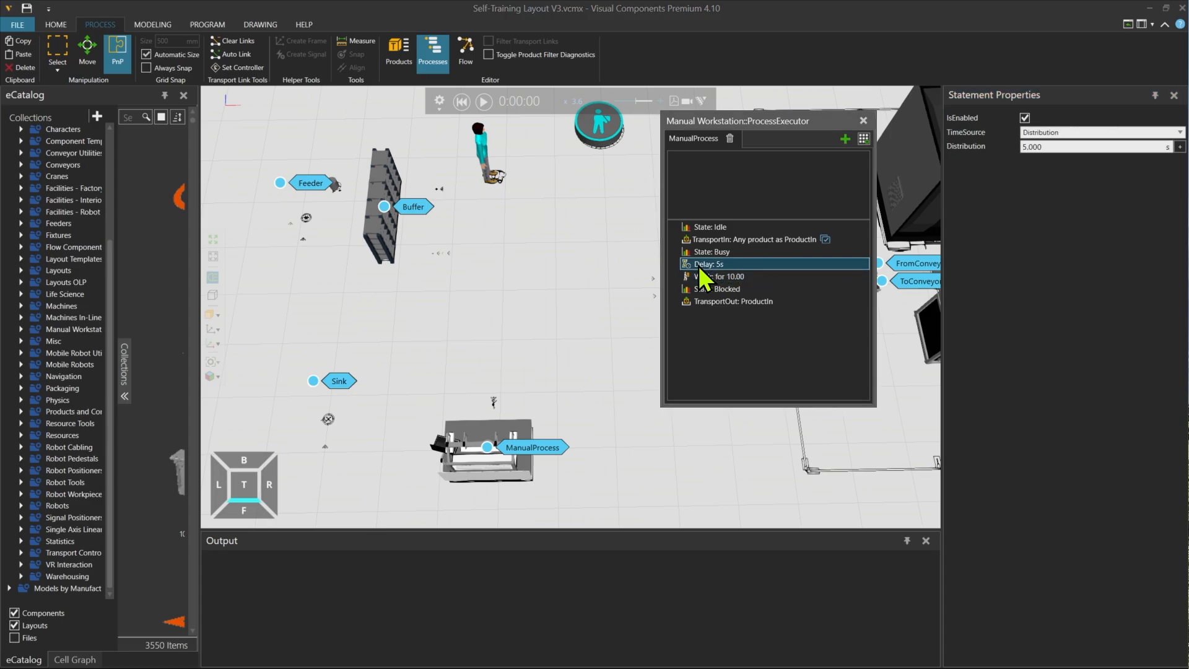
key(Delete)
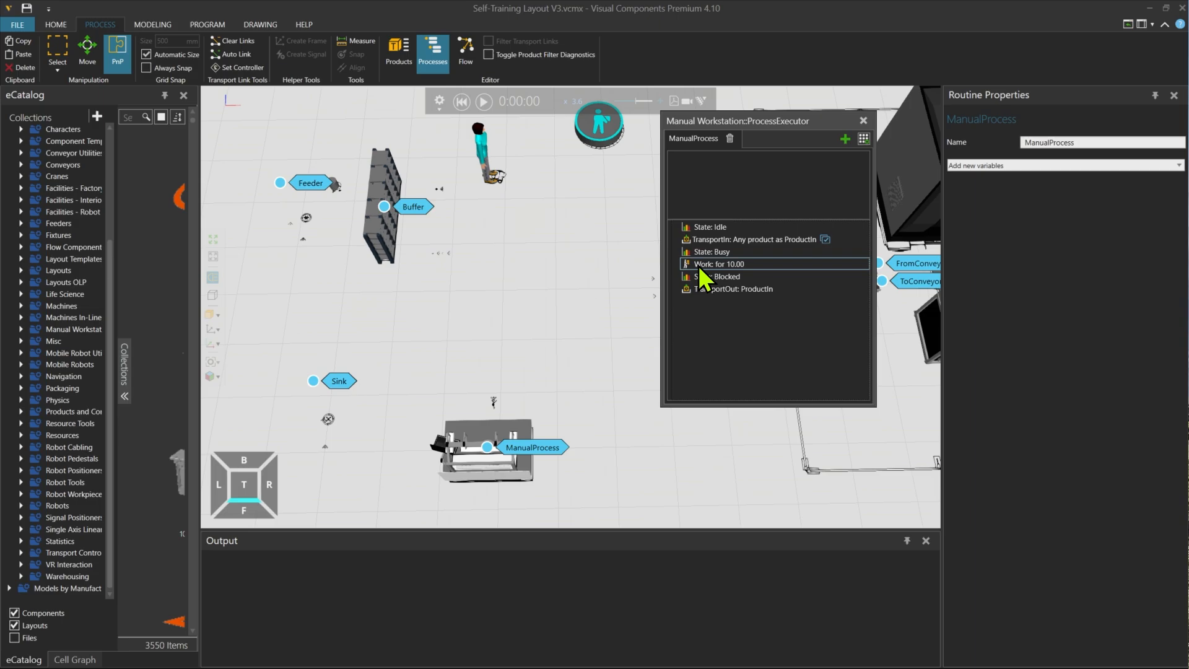
click(711, 266)
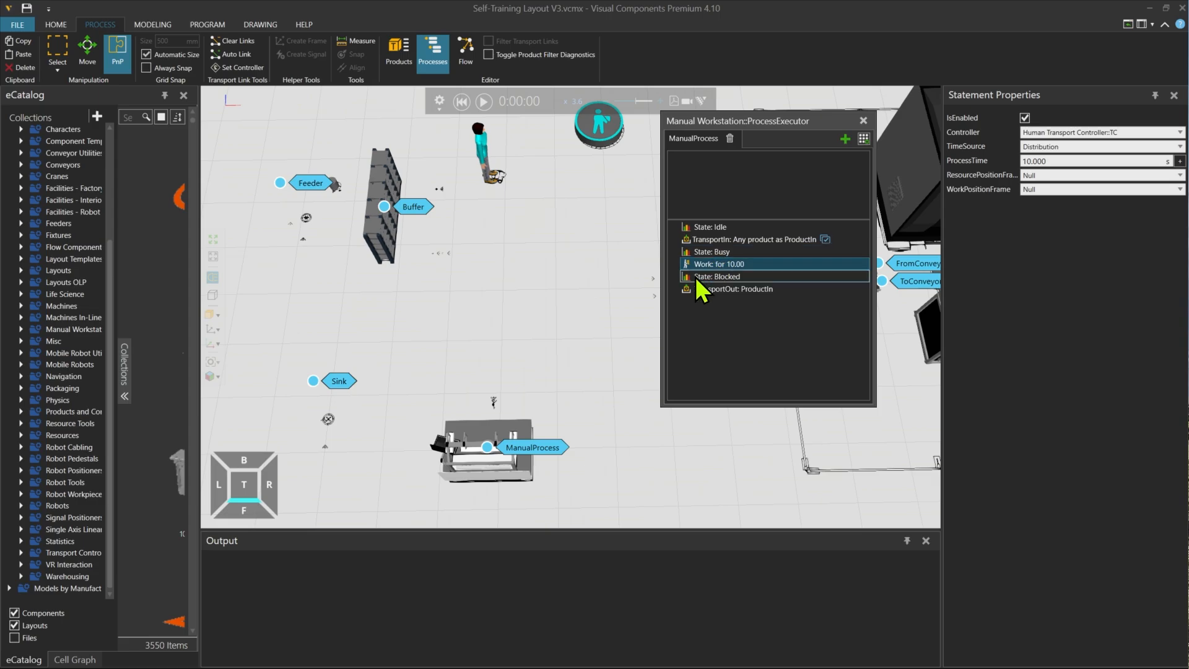
click(696, 277)
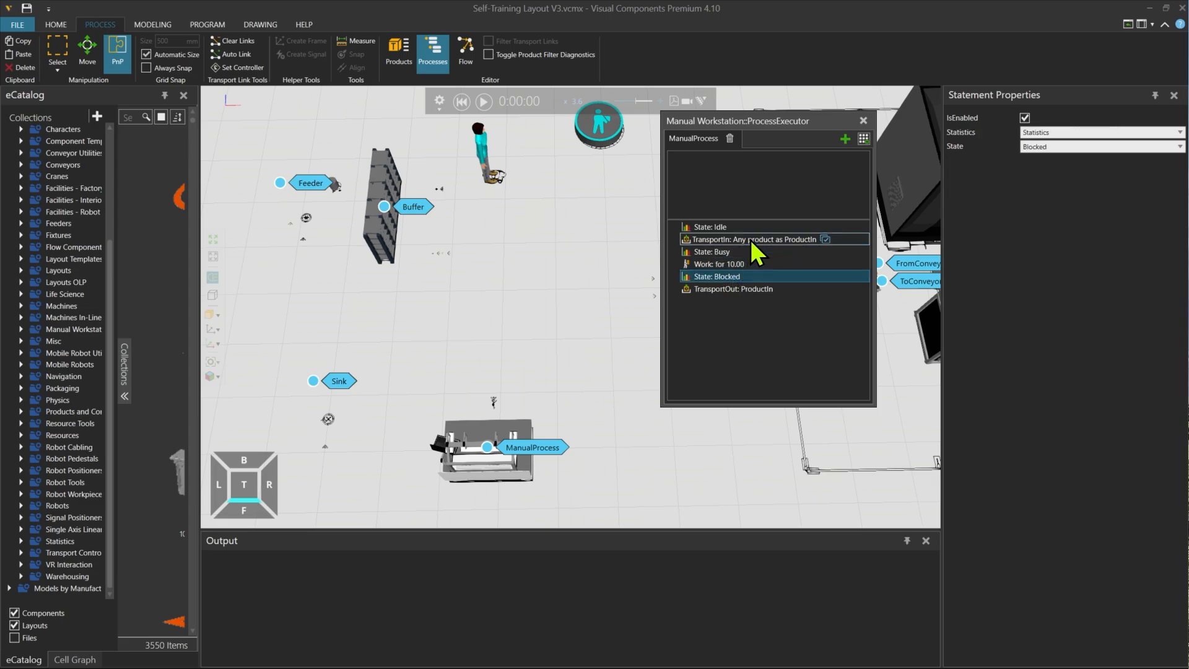
click(865, 120)
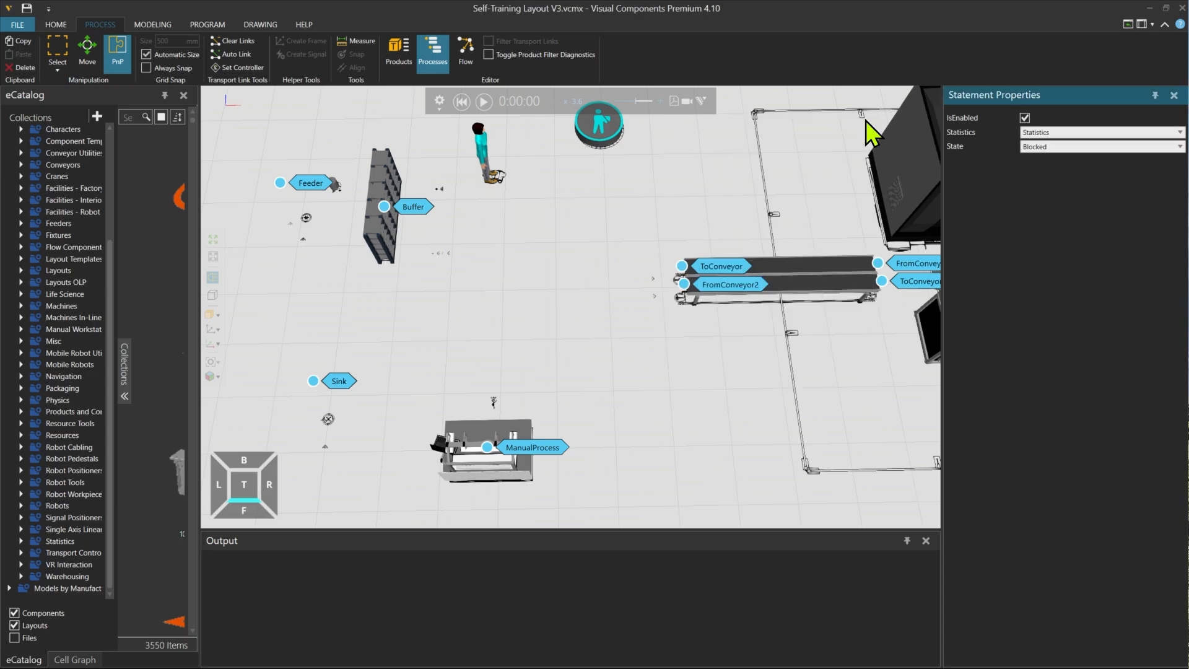
scroll(565, 358, down, 2)
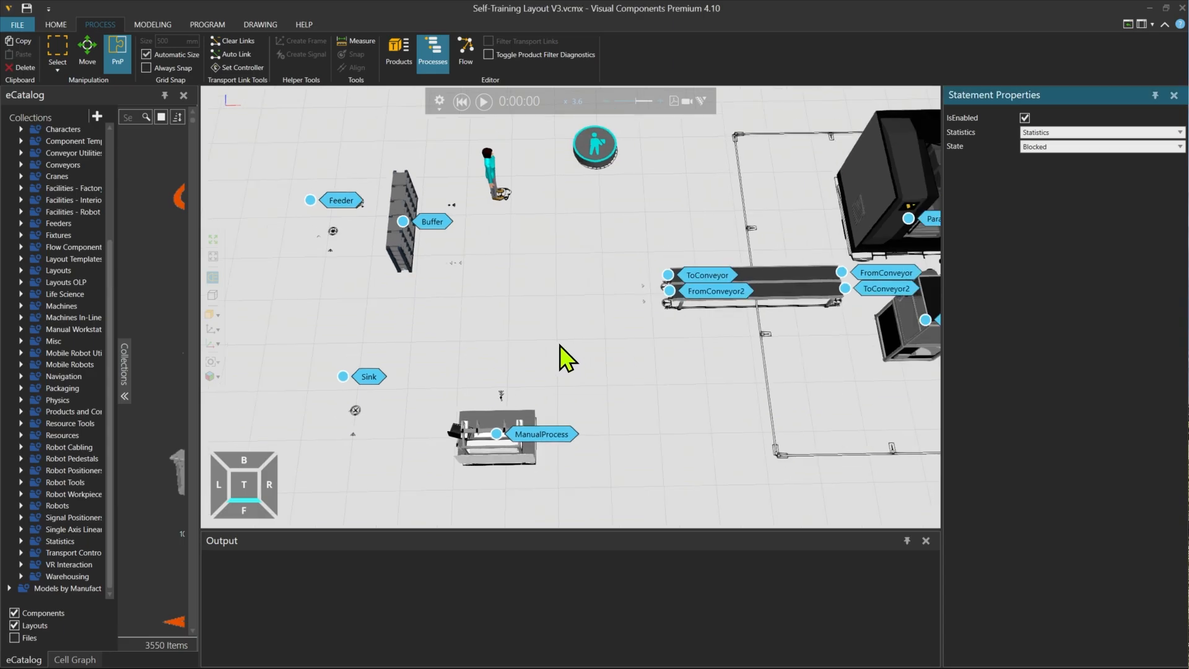
click(438, 61)
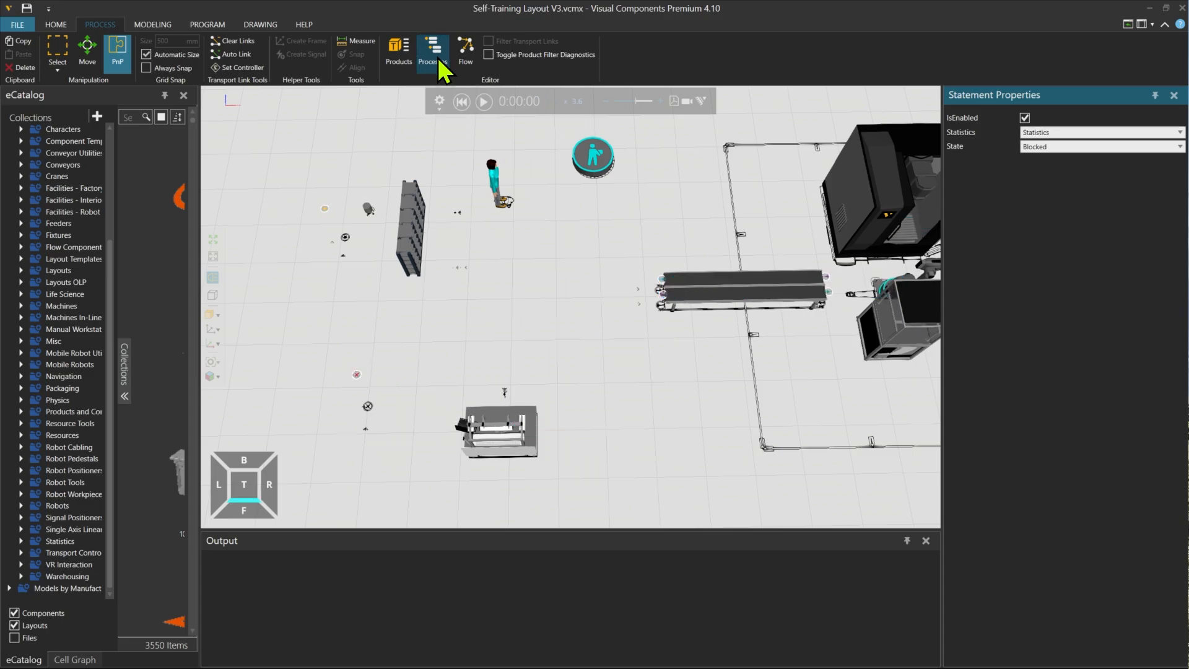
- Run the simulation to examine the worker's transport between shelf, conveyors, workstation and sink, pausing and resuming it, and reset it
click(485, 102)
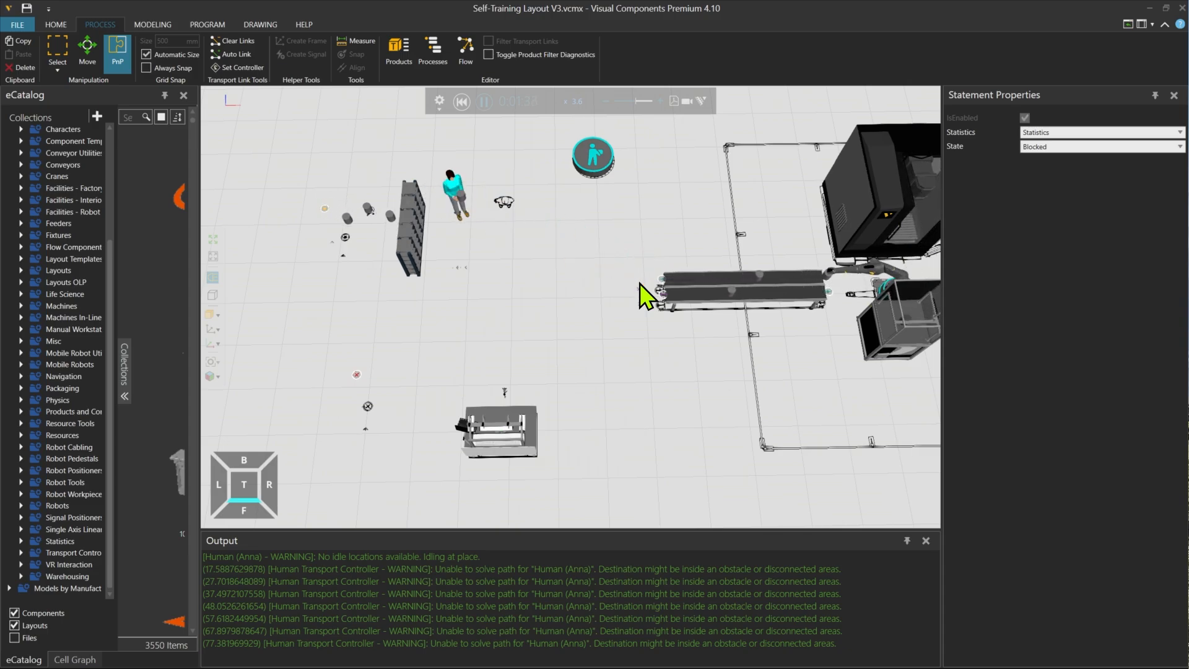
click(484, 101)
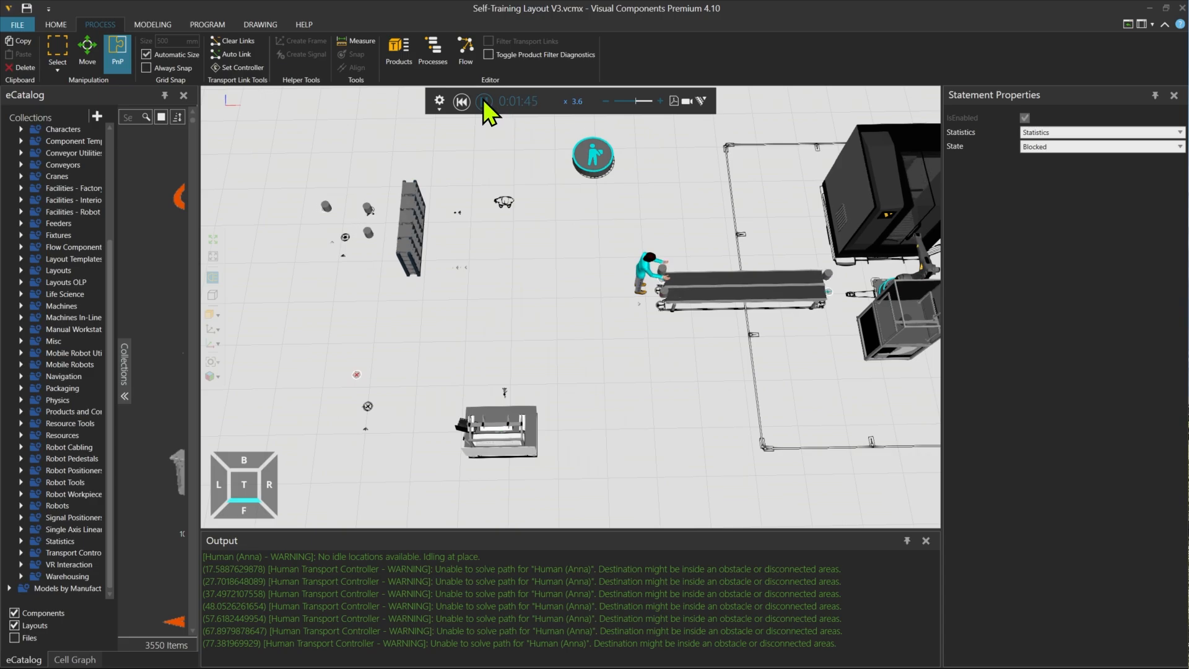
click(484, 101)
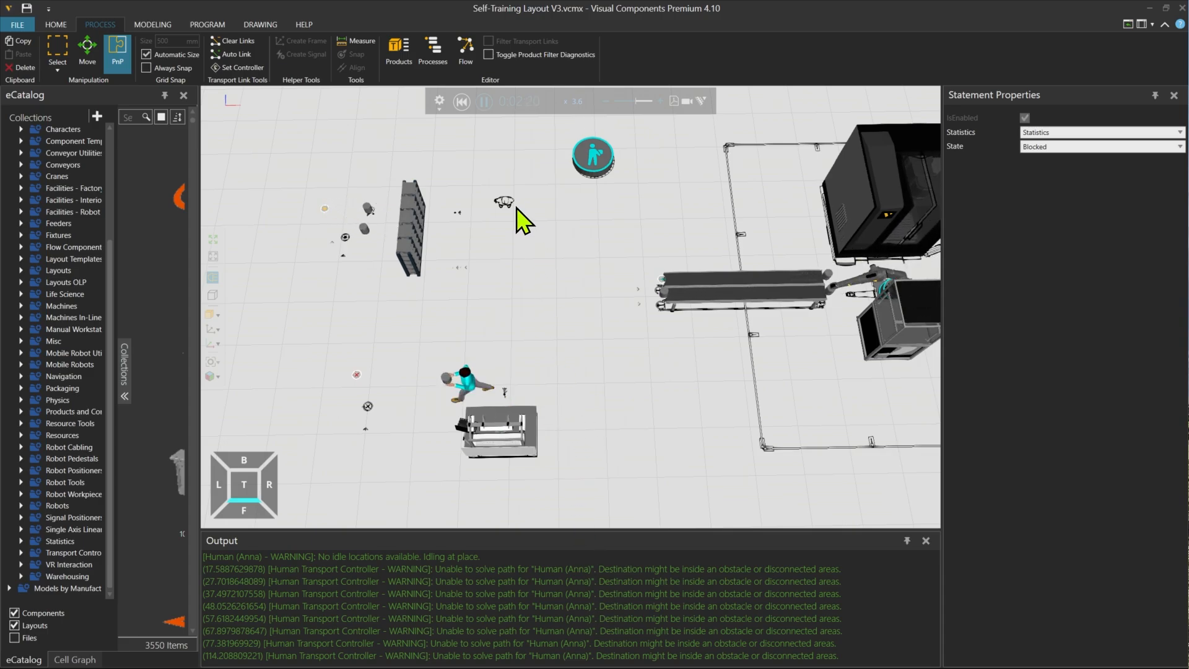
click(484, 102)
click(459, 103)
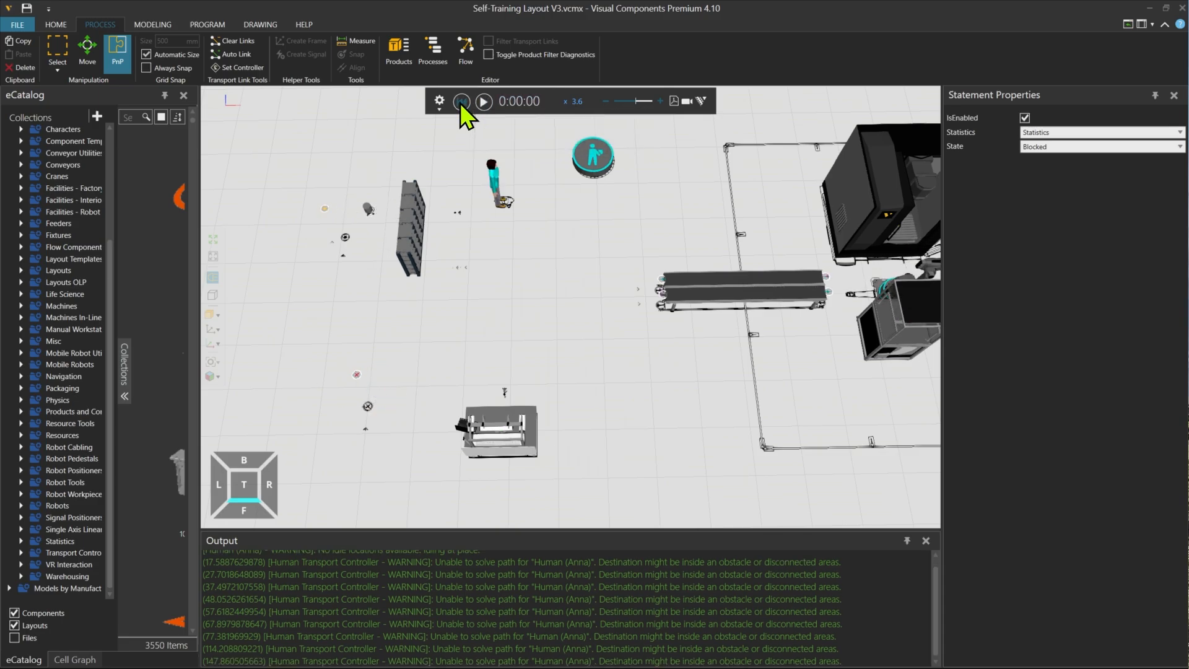
- Disable UseGlobalArea on the Human Transport Controller
click(593, 158)
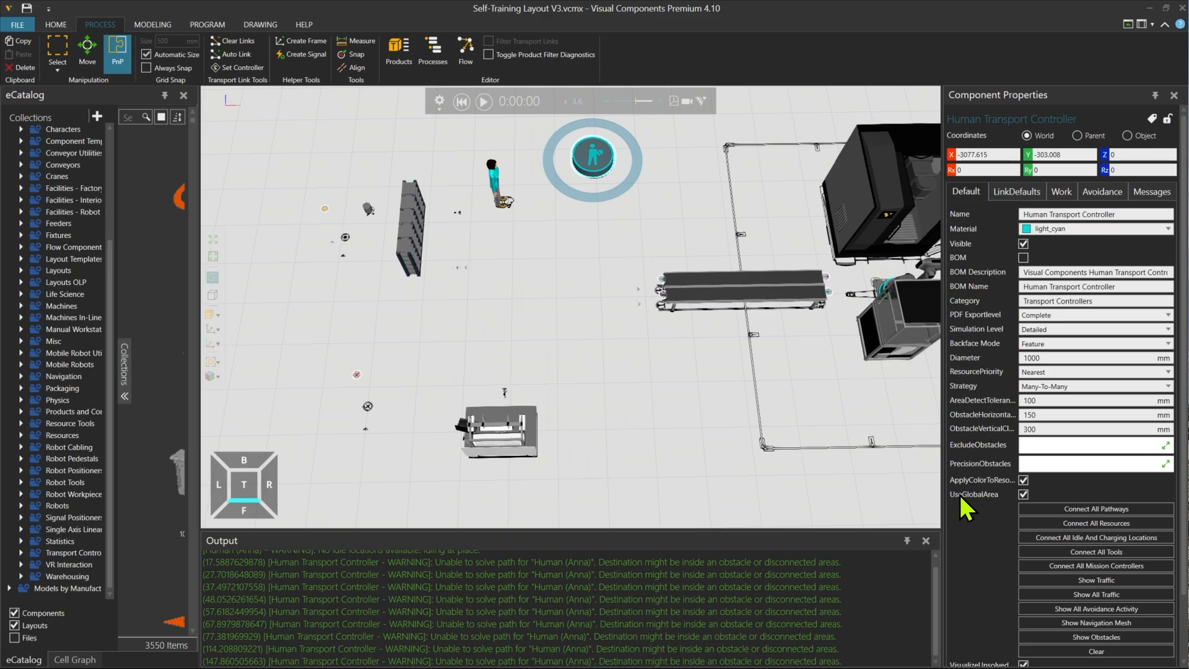
click(1023, 495)
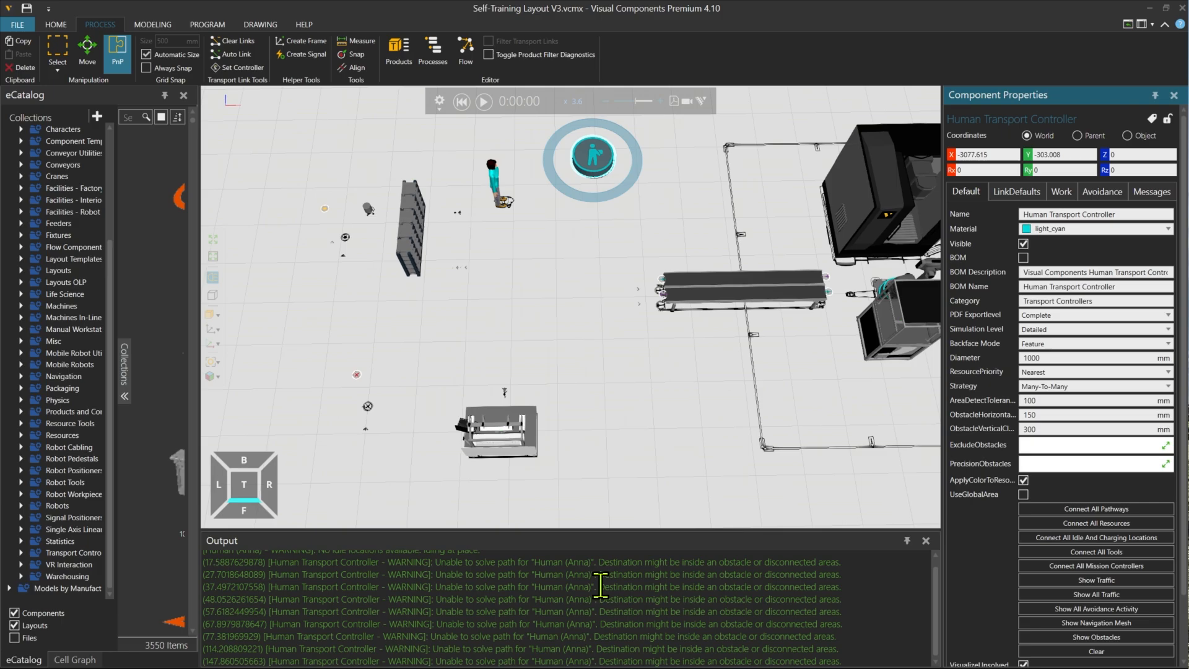
- Clear the output log and rerun the simulation to examine the worker's paths between shelf, conveyors and workstation, resetting it at the end
right_click(580, 592)
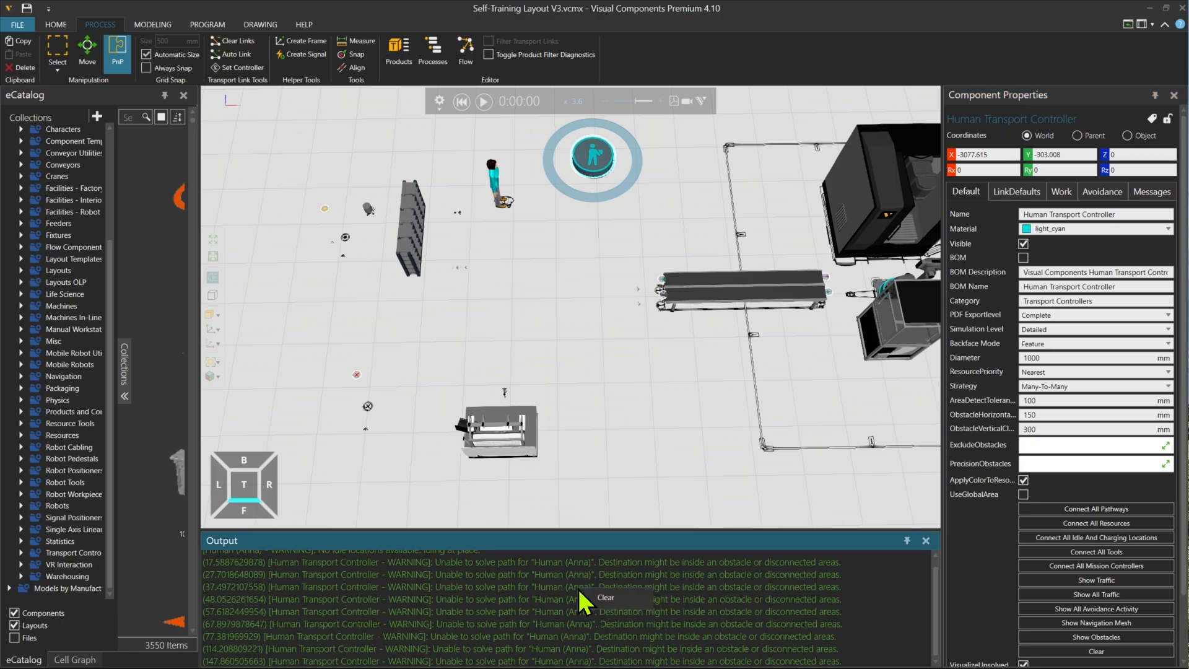
click(605, 599)
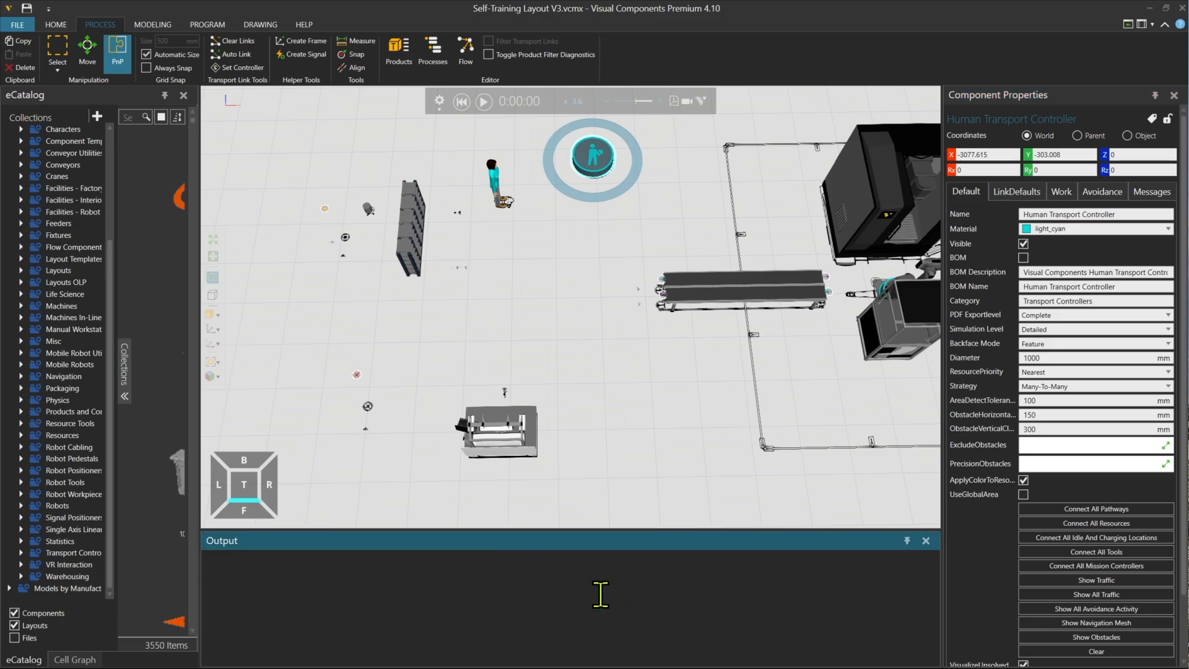
click(485, 100)
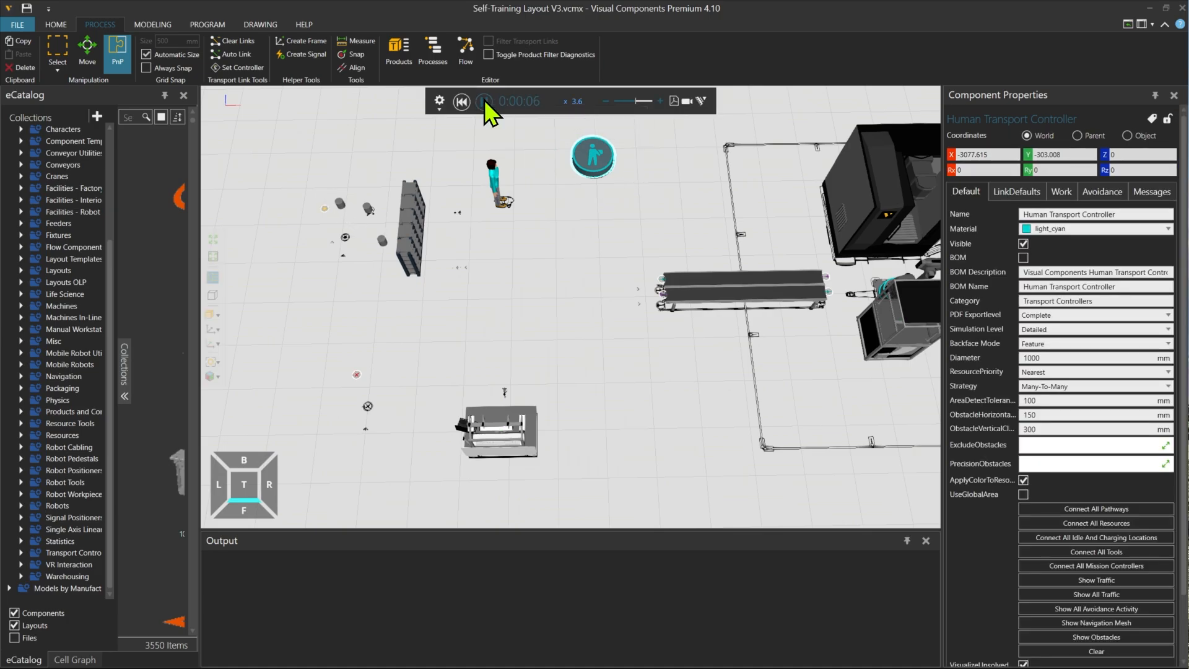
scroll(656, 303, down, 2)
middle_drag(651, 340, 624, 339)
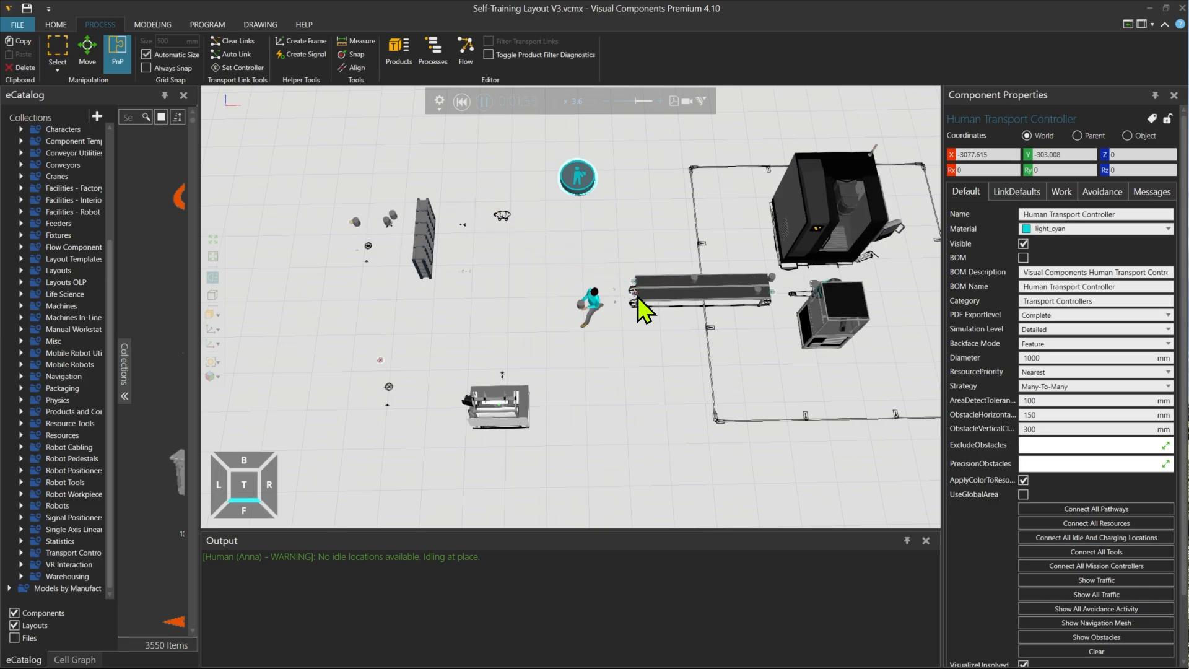
click(484, 101)
click(464, 104)
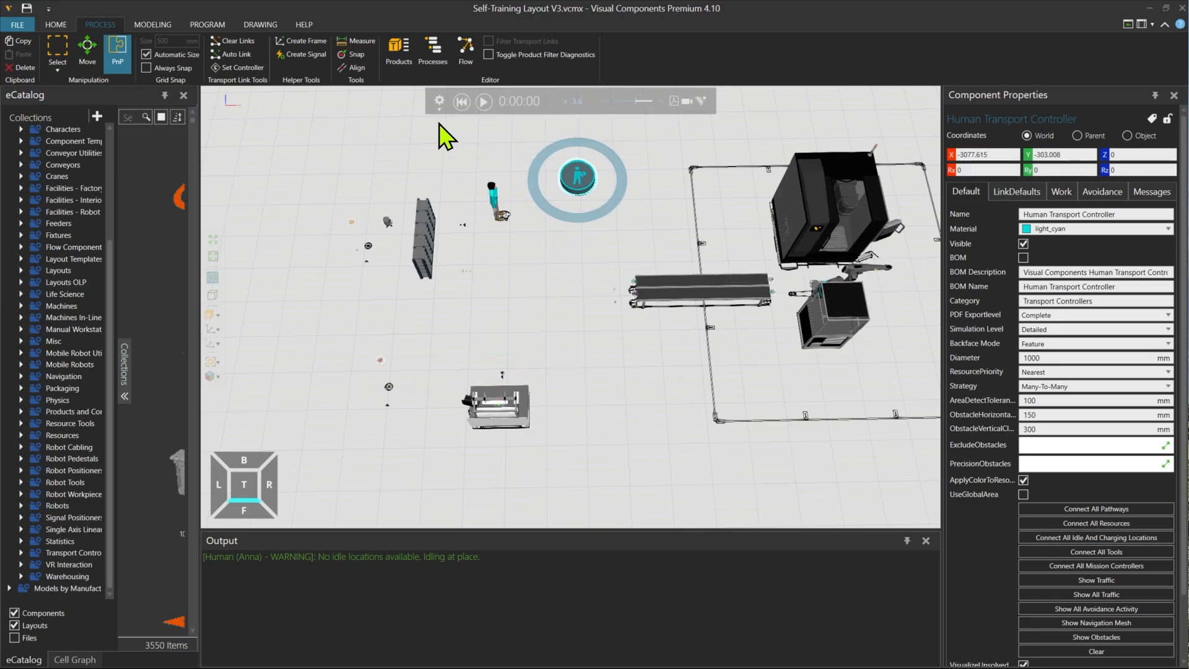
- Select the Sink Process and create a statistics dashboard with the 1-Column 1-Row Regular layout, shrinking its window
click(56, 27)
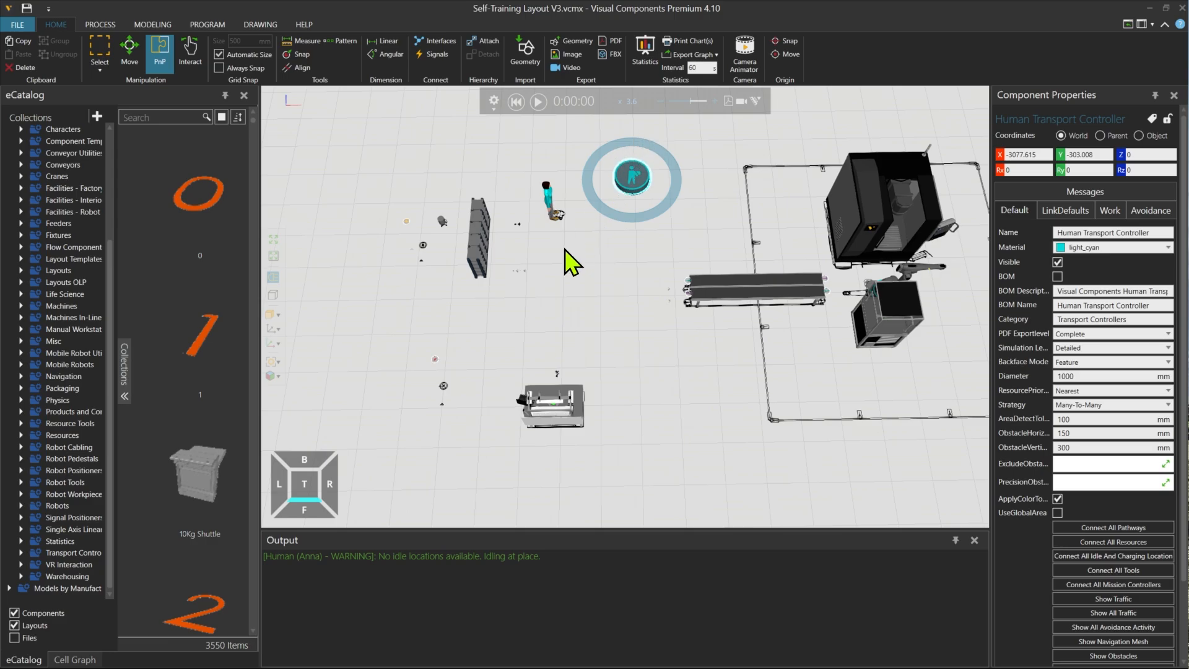
click(437, 361)
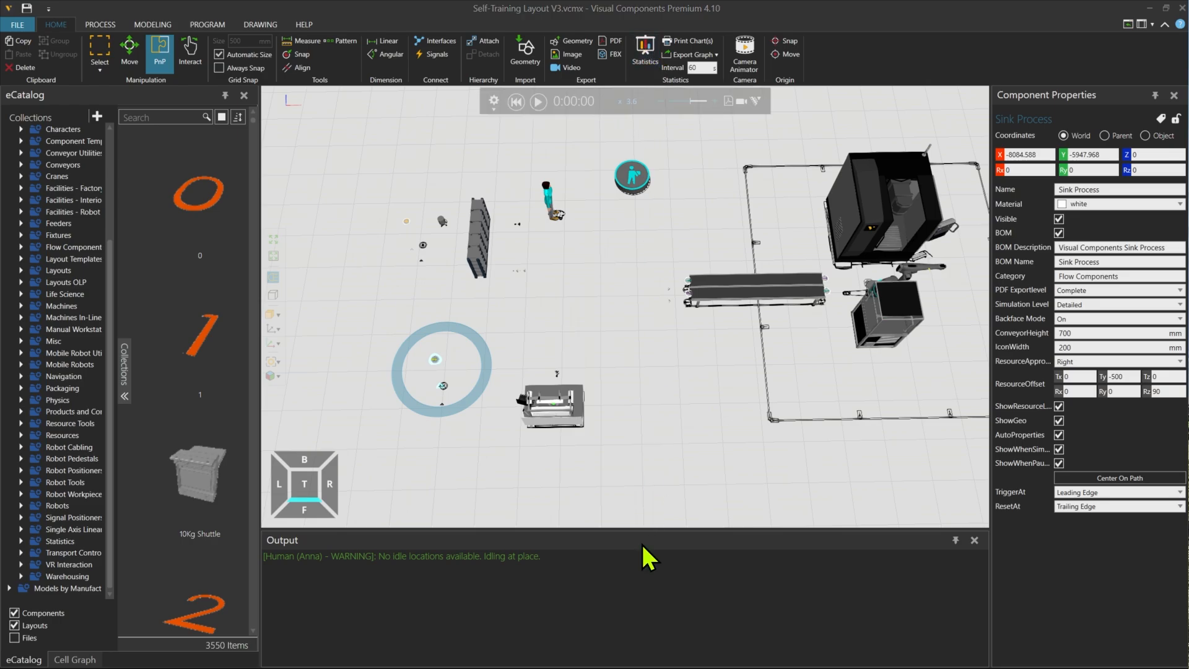
drag(831, 666, 468, 149)
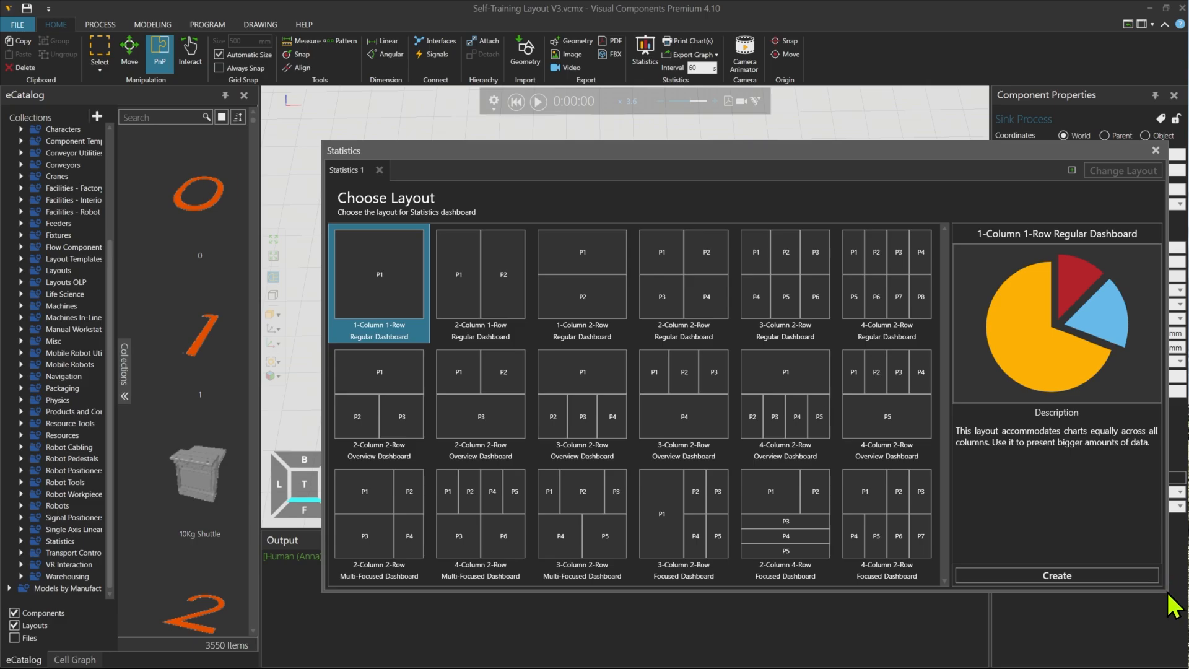
drag(1168, 593, 845, 594)
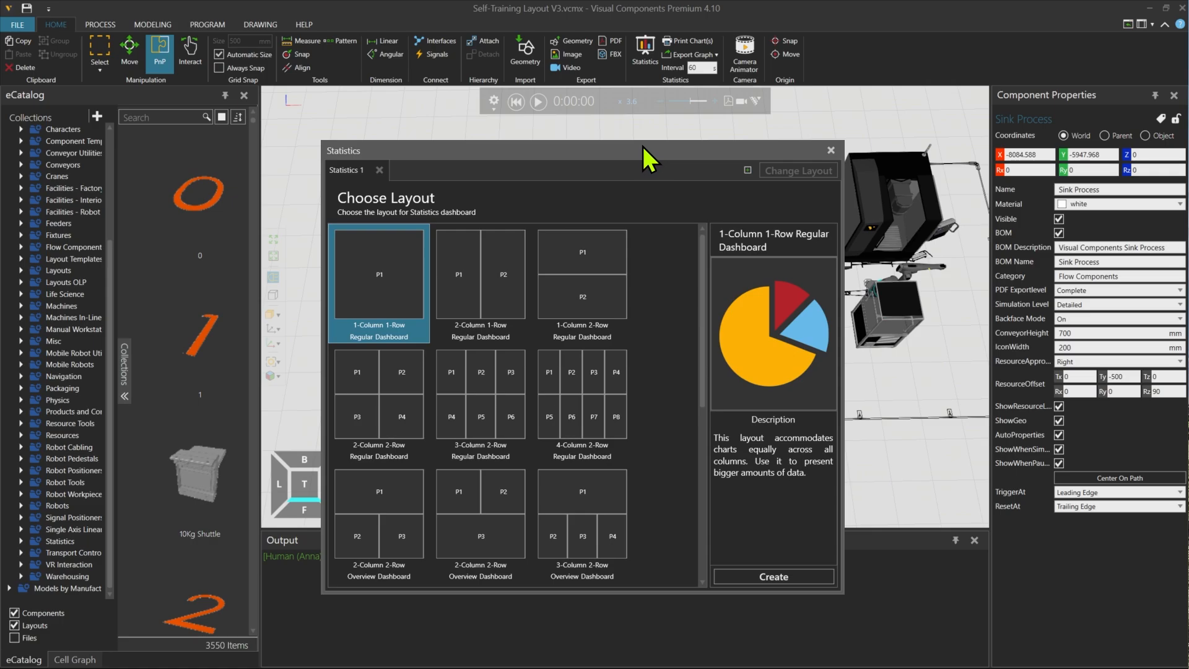
drag(645, 148, 792, 188)
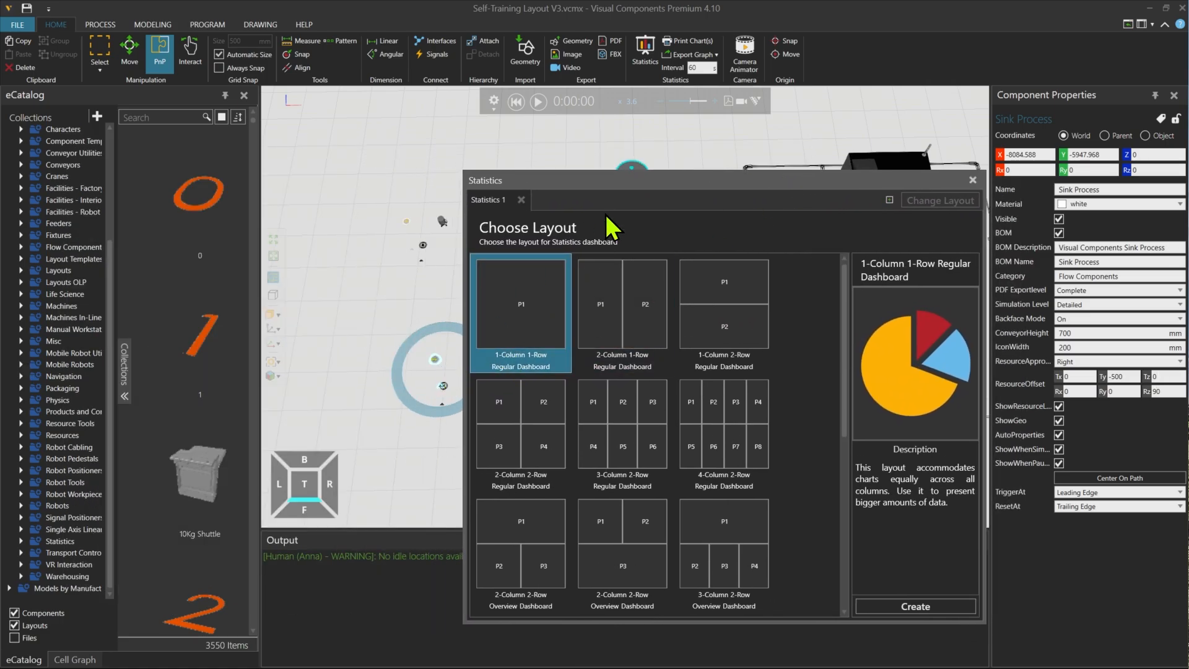
drag(615, 184, 629, 181)
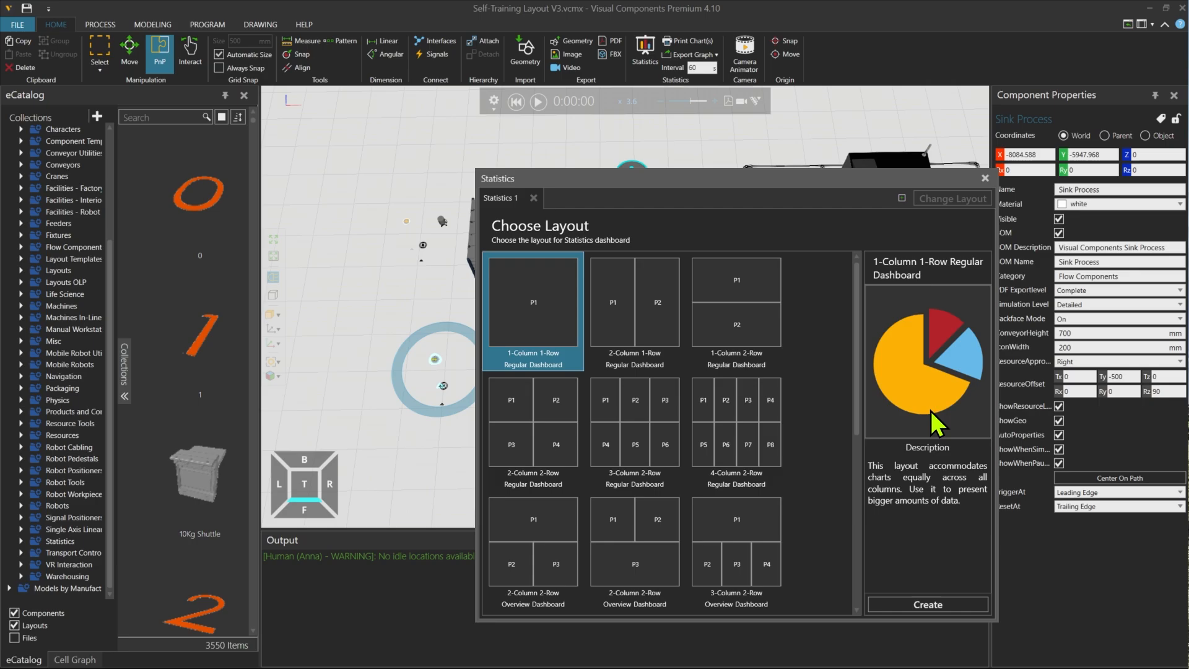
click(923, 605)
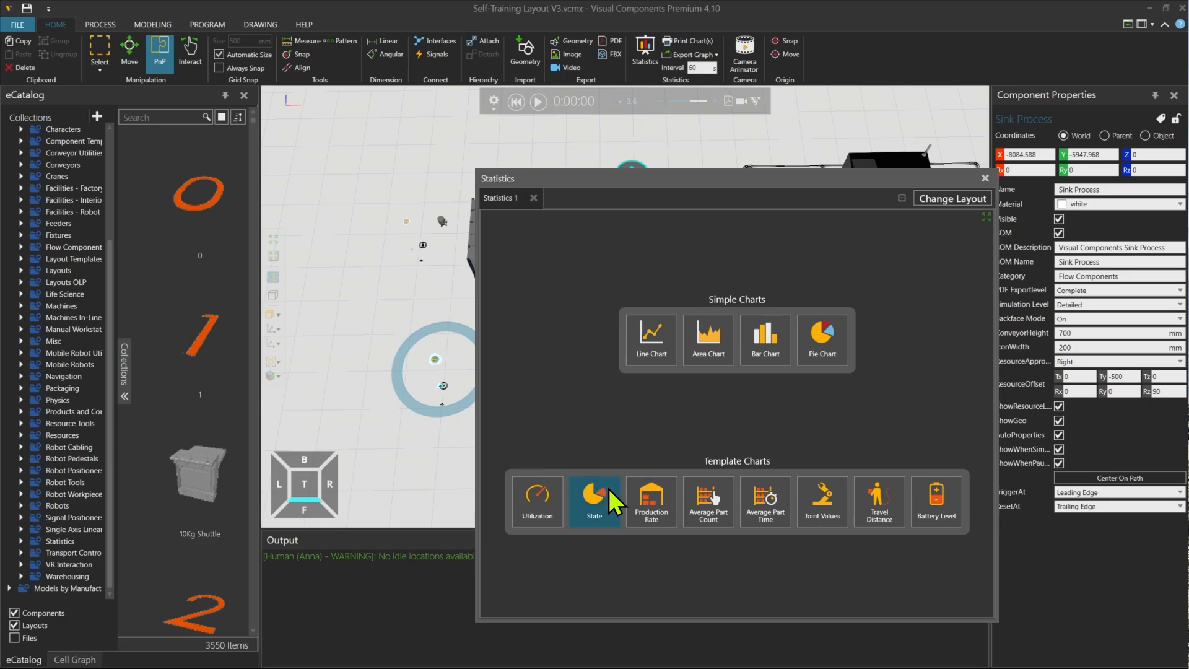
- Add a Production Rate chart for the Sink Process with its data taken from the whole Simulation Run
click(646, 500)
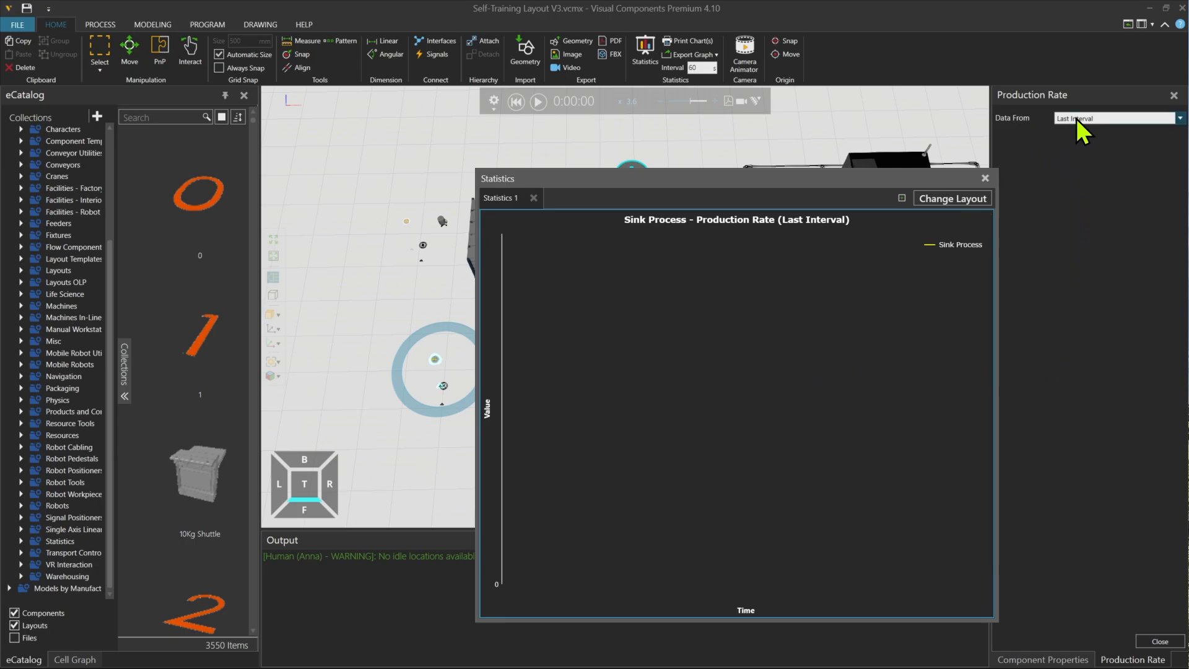
mouse_move(1077, 118)
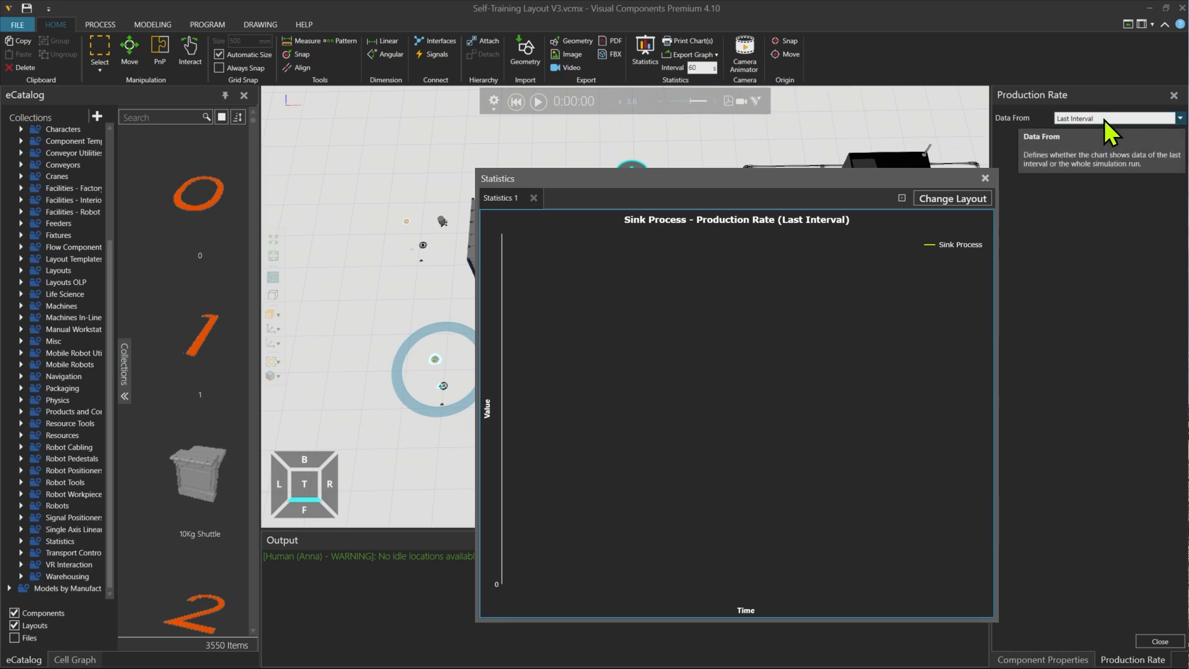
click(1075, 117)
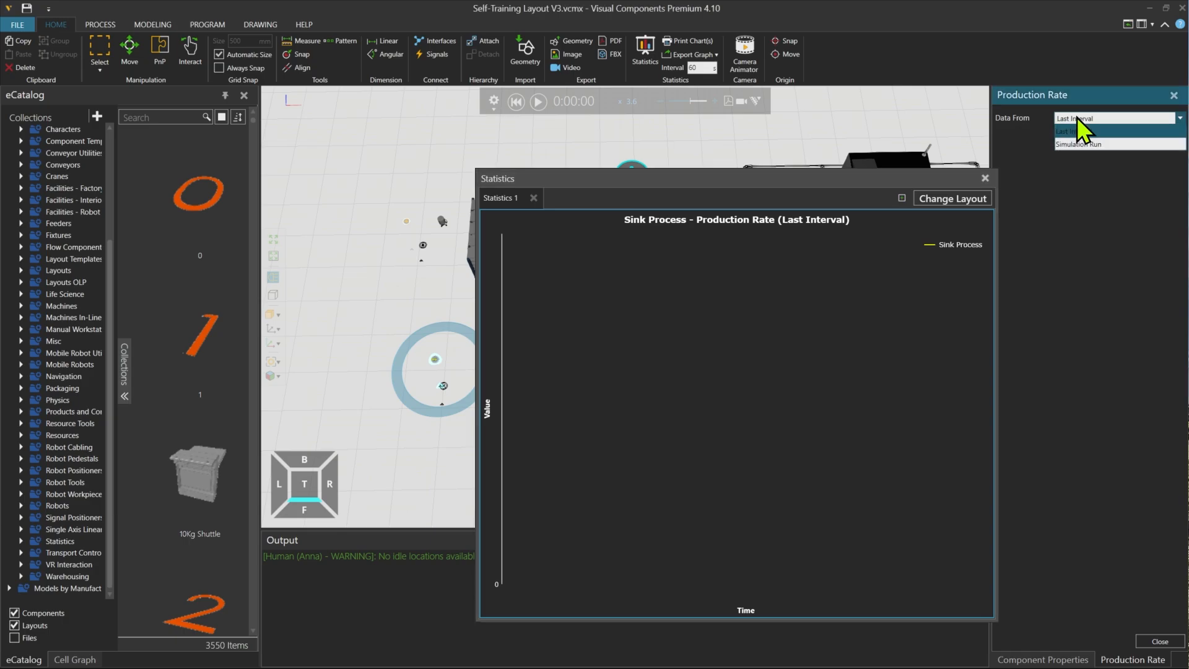
click(1073, 144)
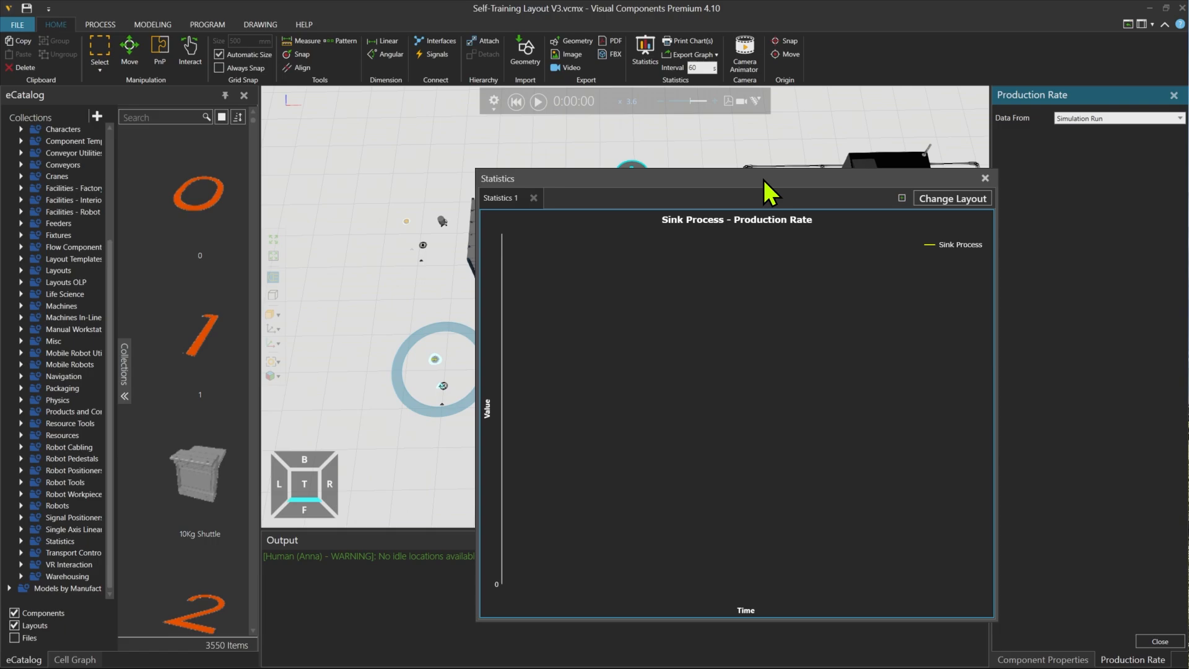
drag(764, 180, 876, 182)
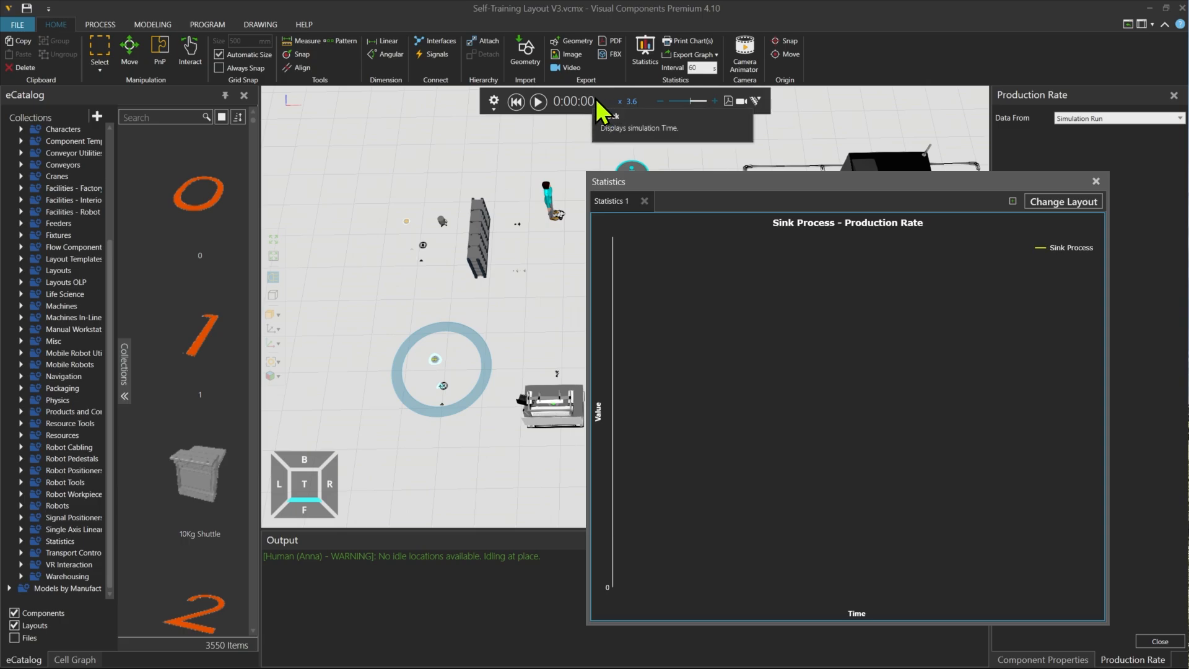
- Set a custom simulation run time of 1 hour
click(493, 102)
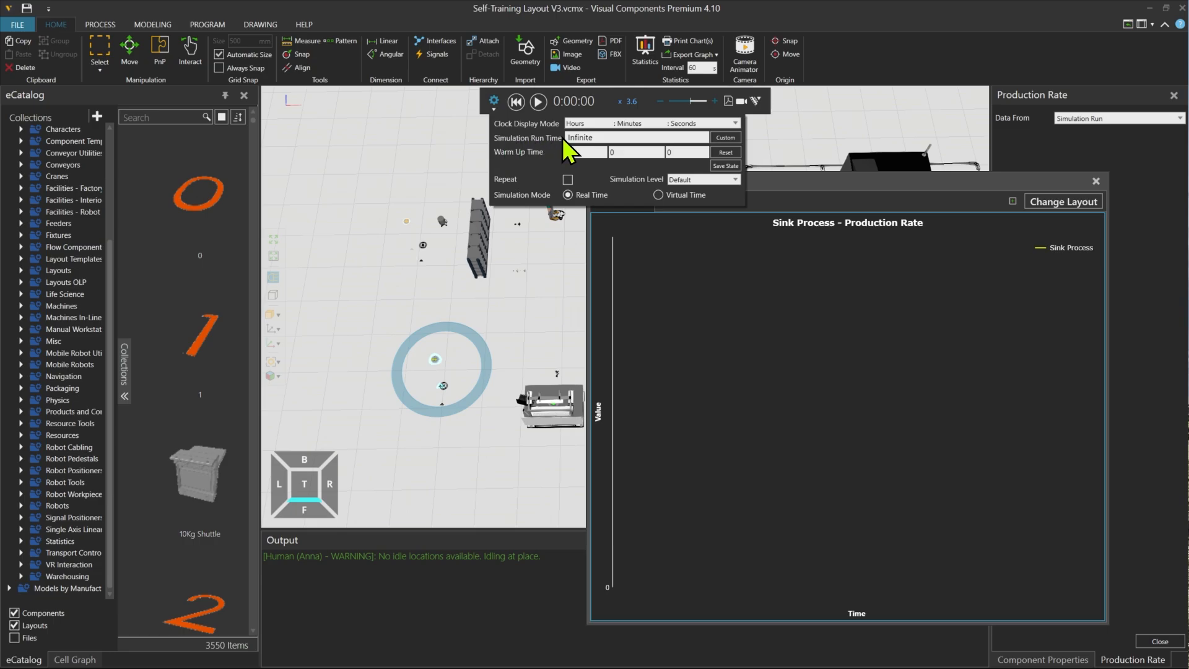
click(725, 137)
drag(584, 137, 564, 137)
text(1)
key(Tab)
click(690, 137)
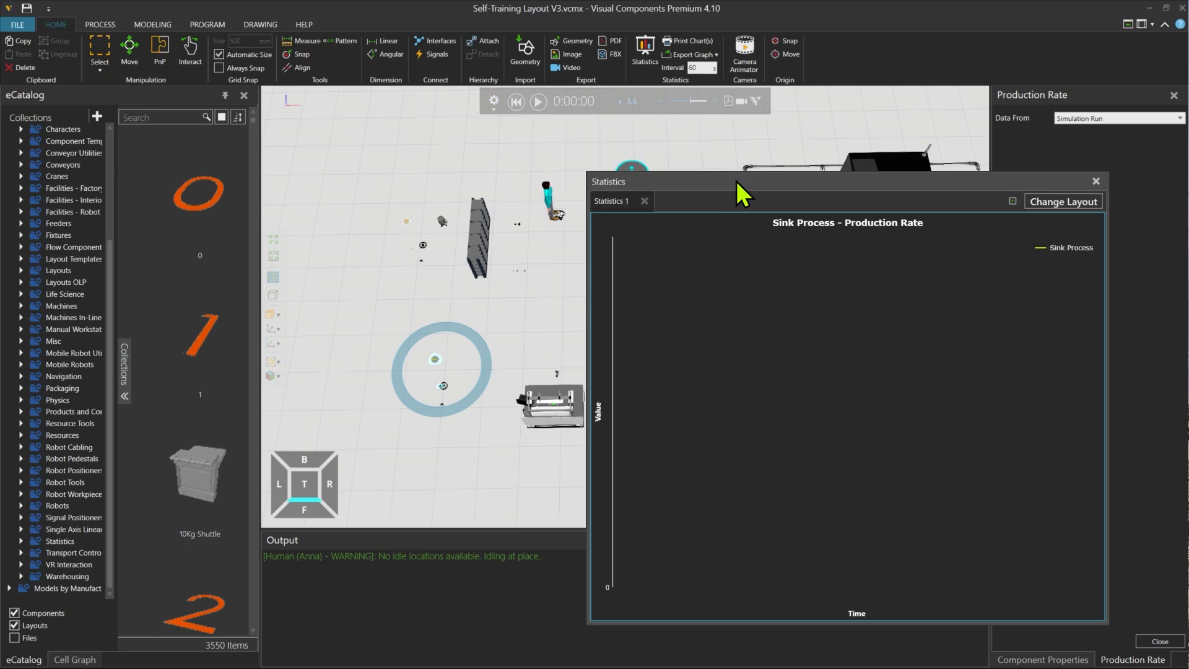
- Run the full simulation at x100 speed to examine the production rate chart, close the statistics window and reset the simulation
drag(737, 180, 159, 151)
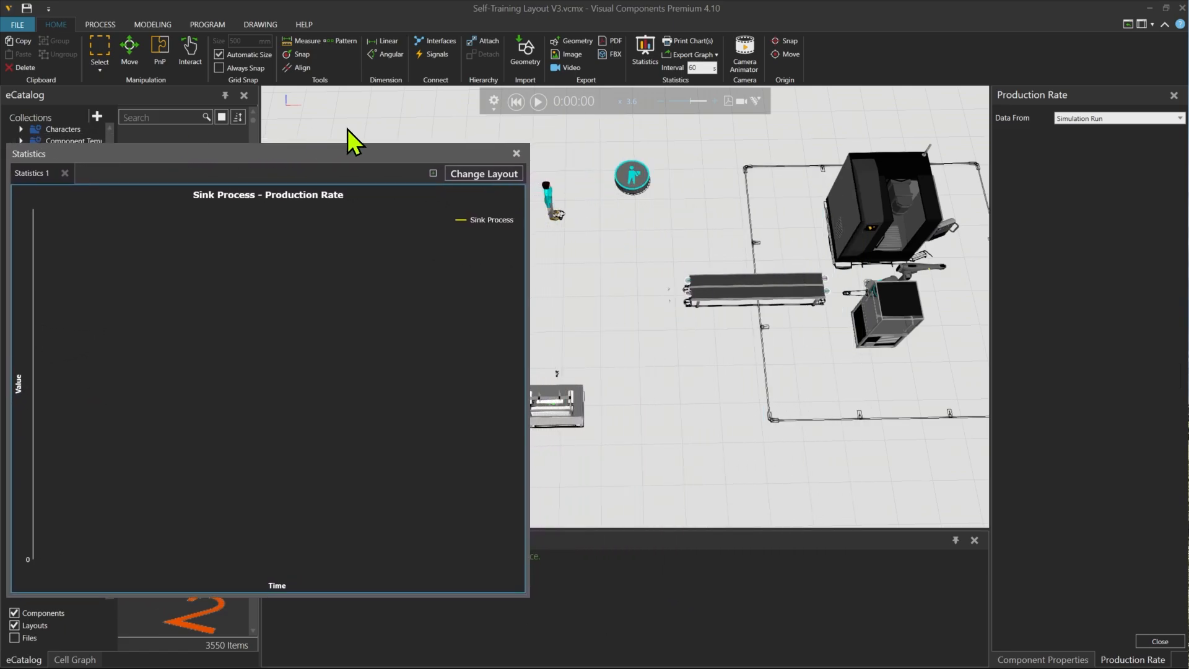
click(538, 103)
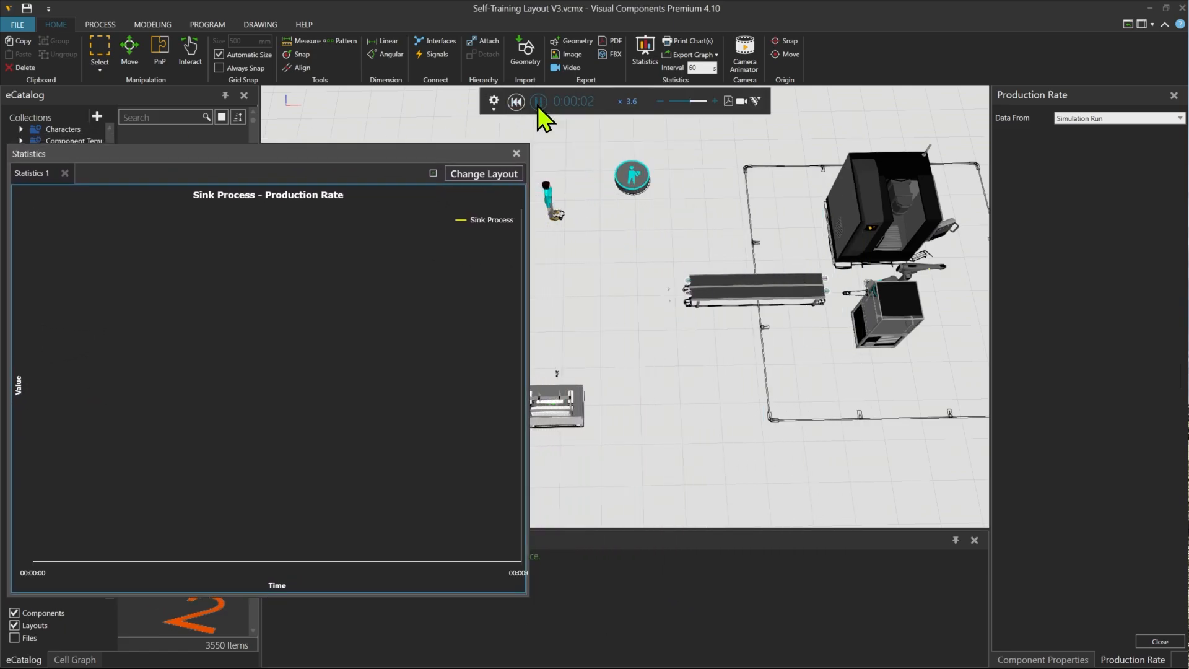
click(716, 100)
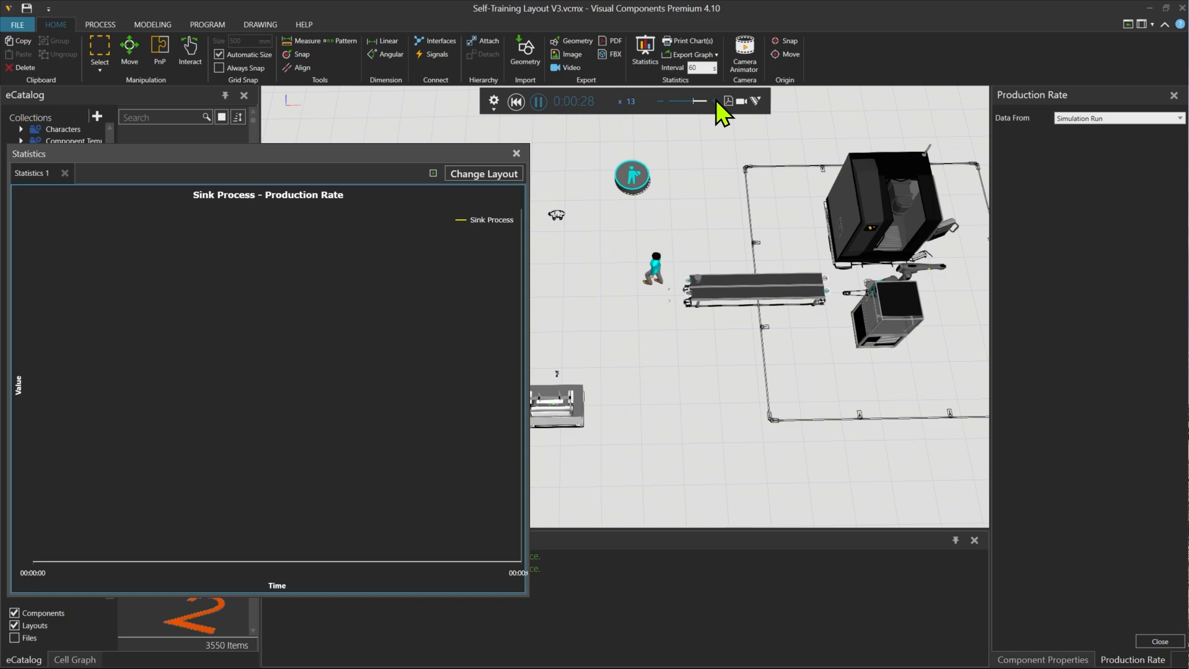
click(716, 100)
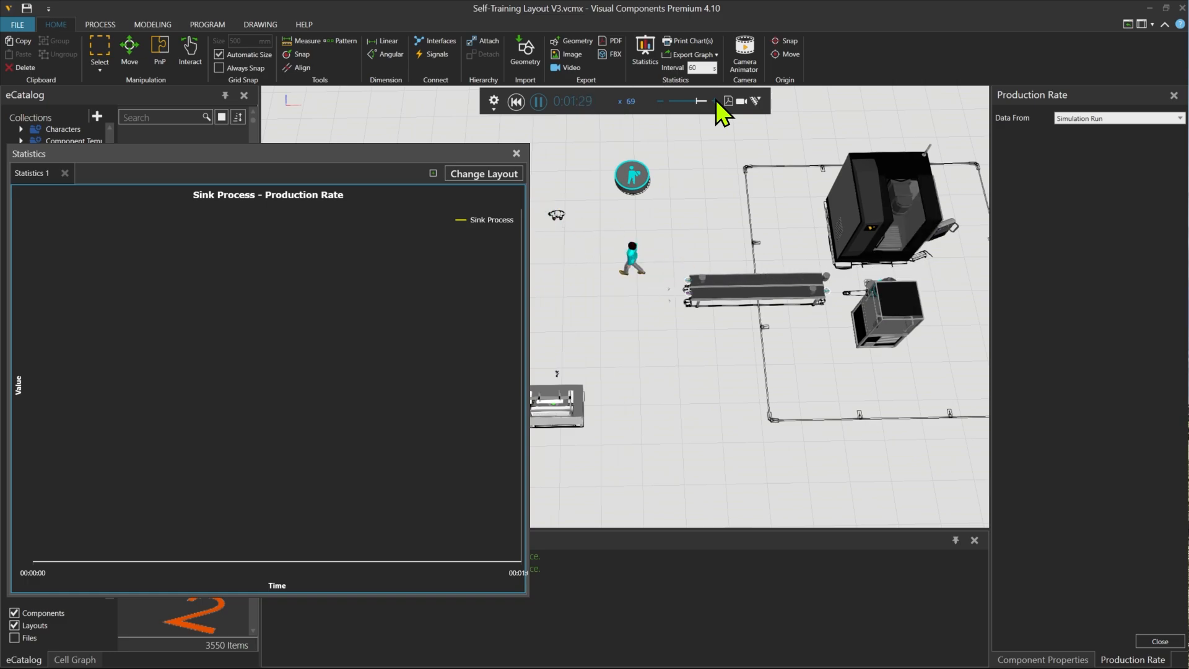
click(716, 100)
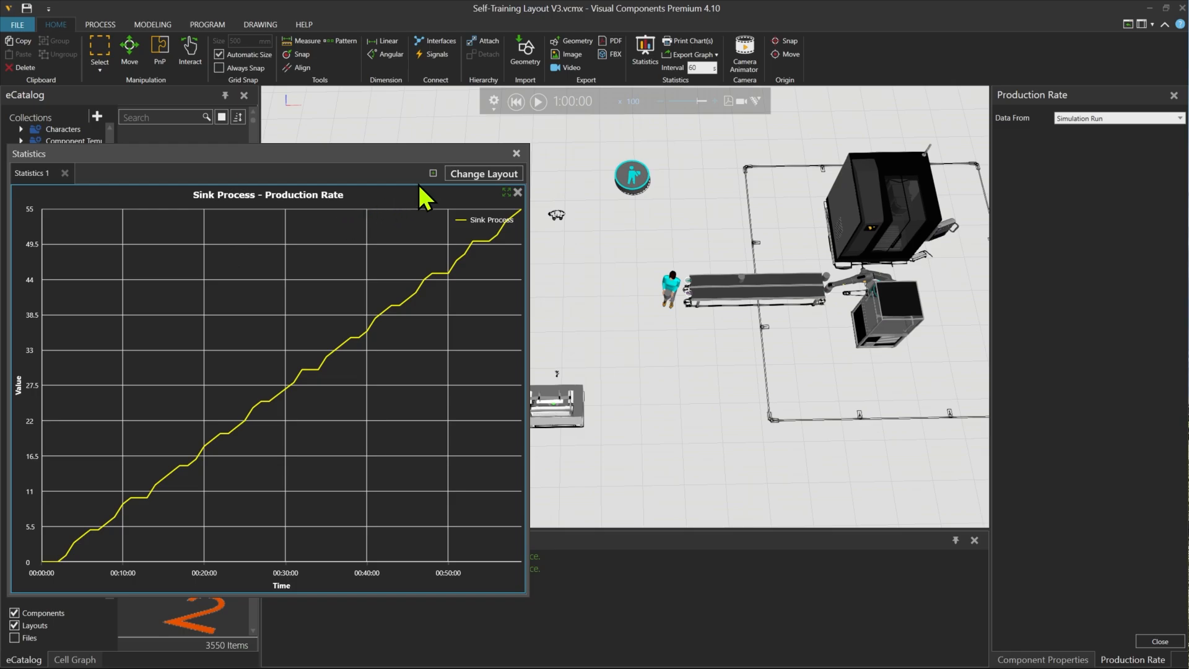
click(516, 154)
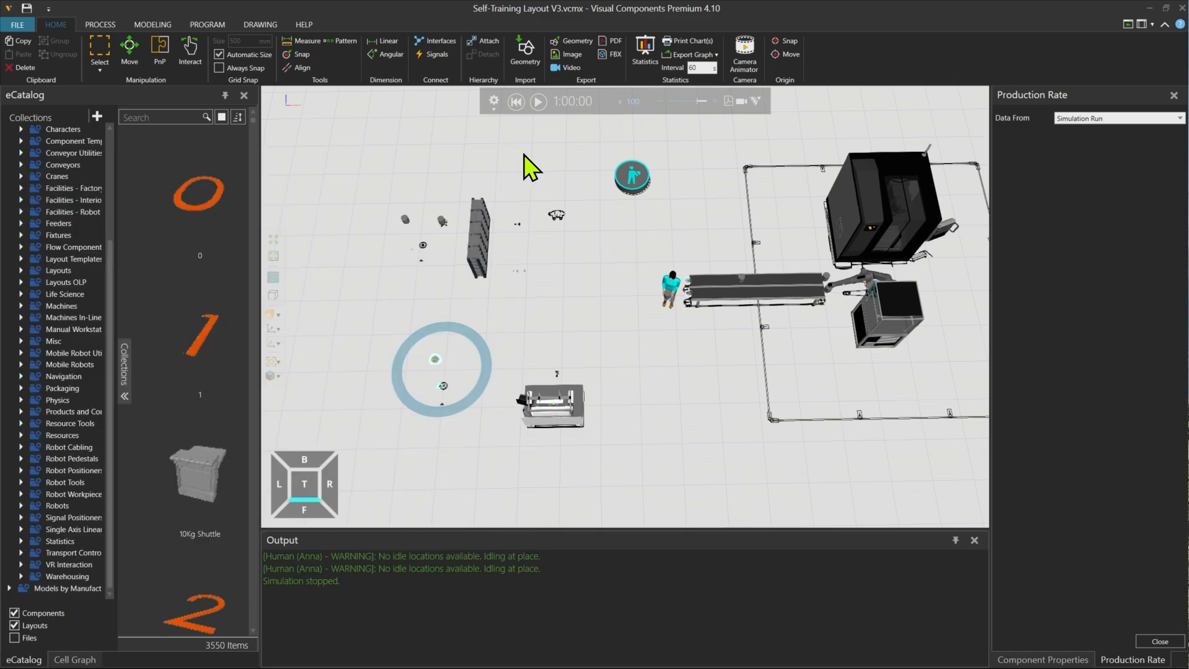
click(514, 102)
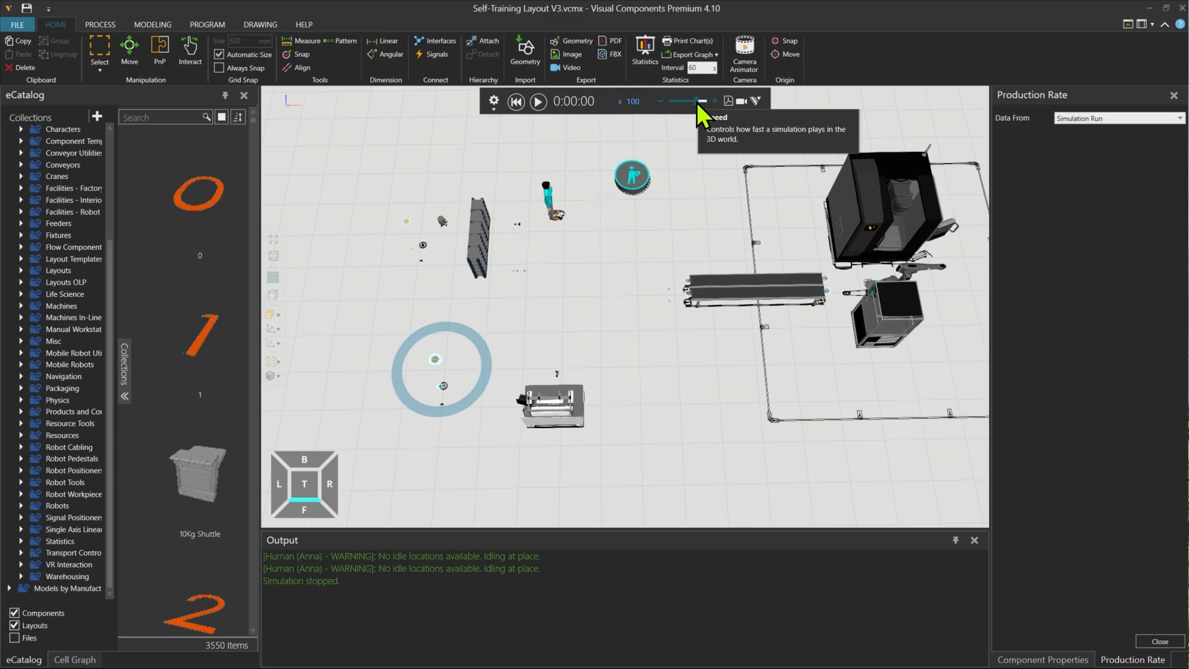
- Reduce the simulation speed to x12, run it to observe the worker's walking and handling, and reset it
drag(697, 102, 692, 103)
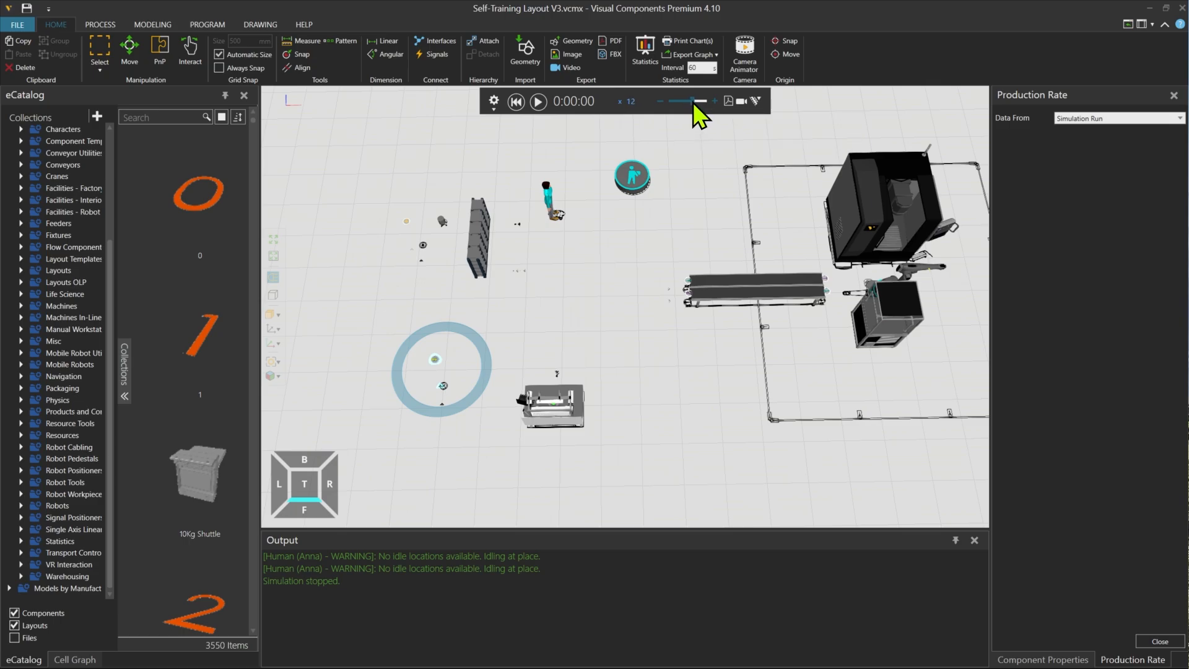
click(543, 105)
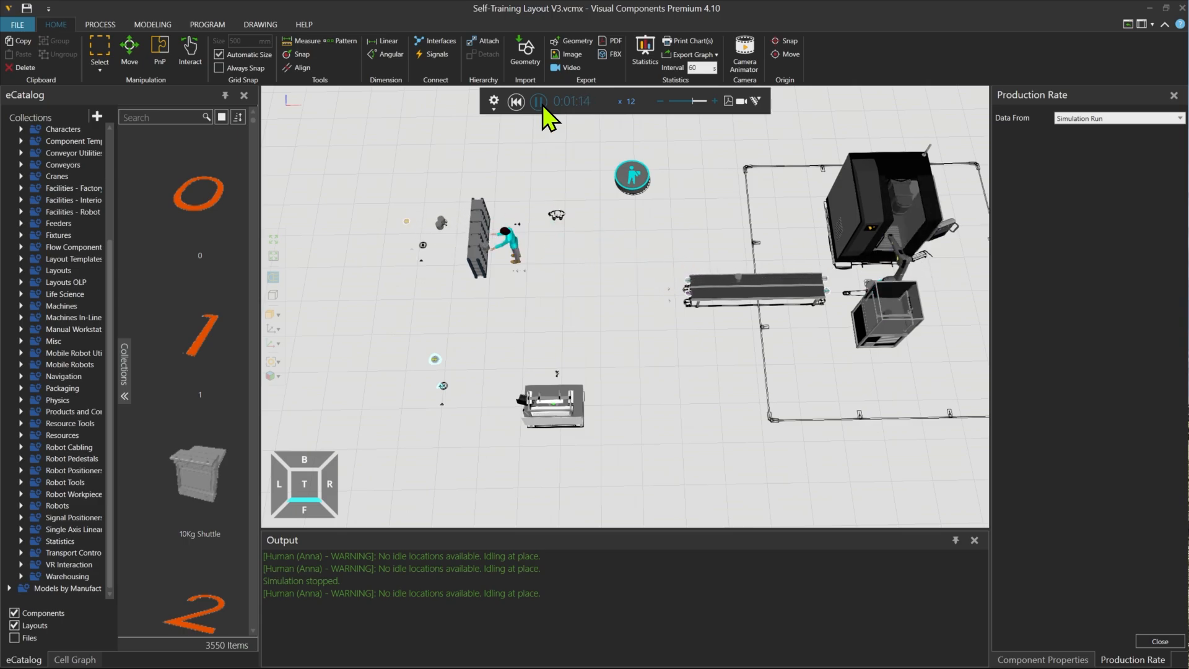
scroll(641, 291, up, 1)
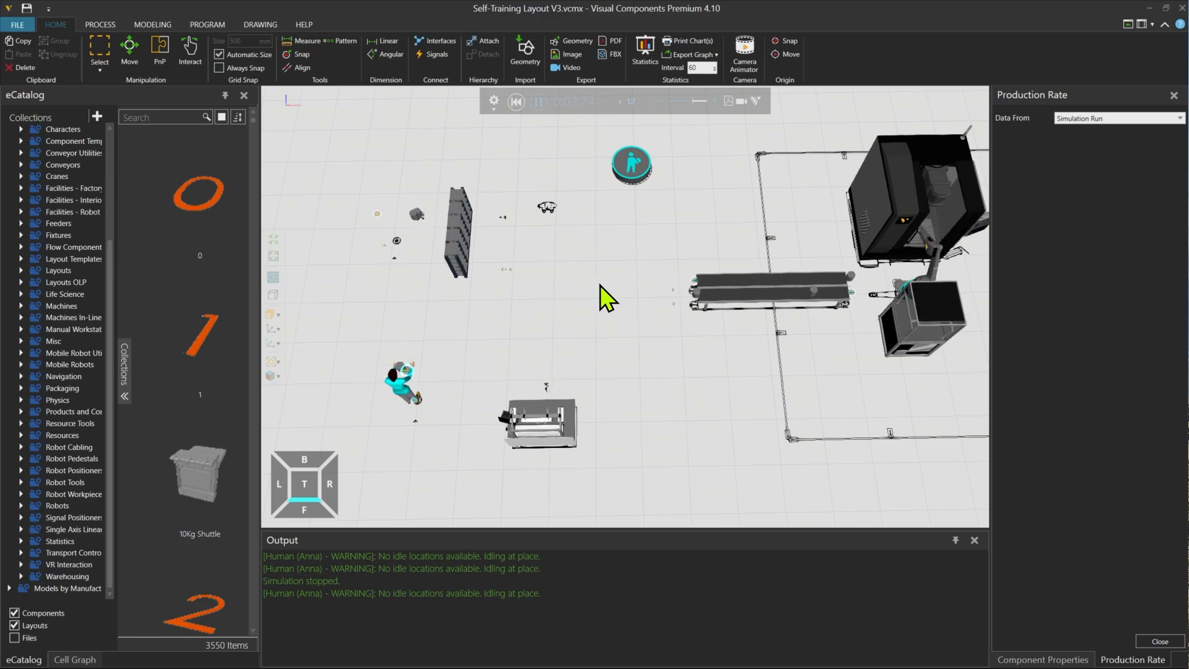
scroll(604, 288, up, 3)
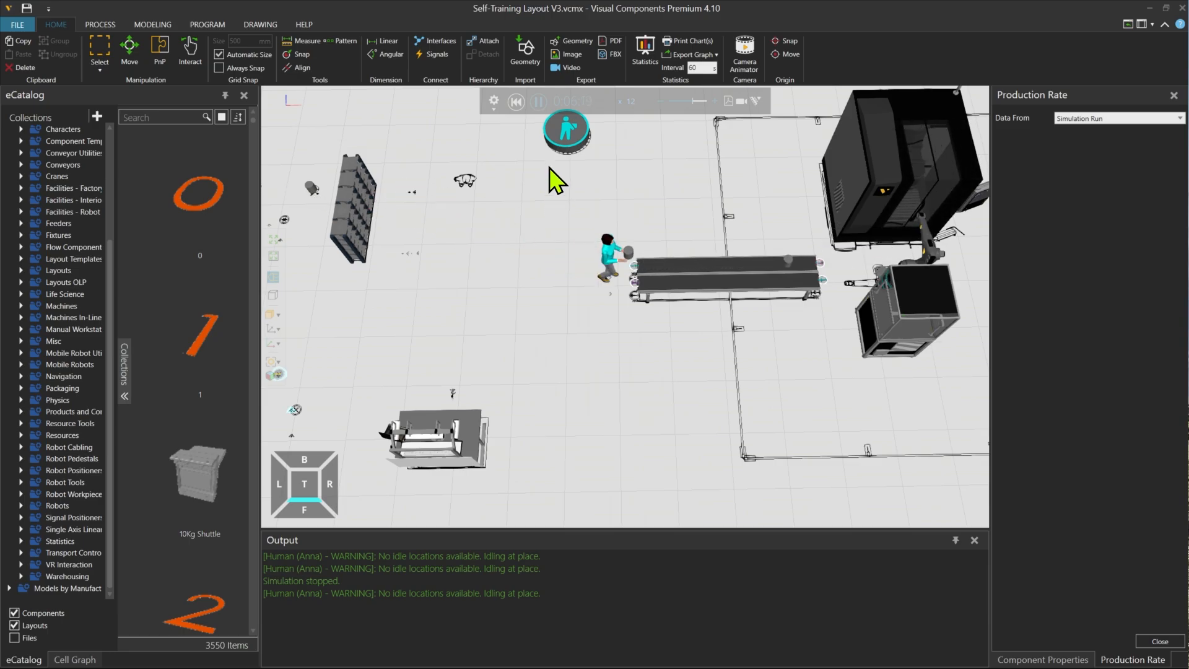
click(538, 102)
click(518, 103)
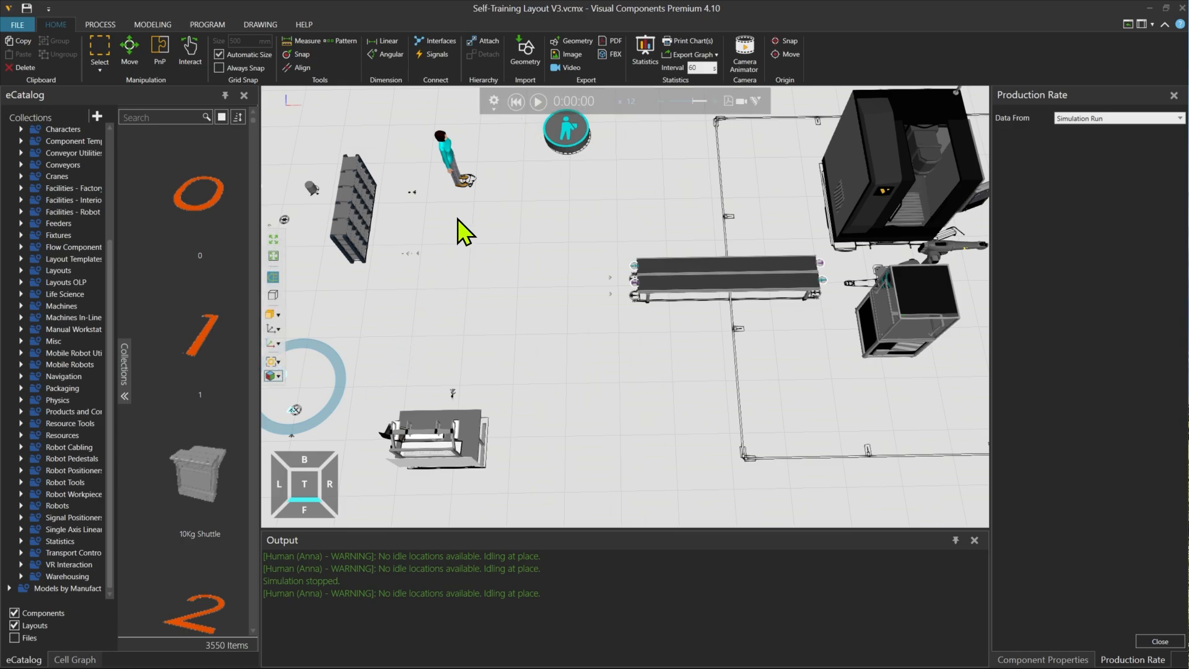
- Duplicate the human worker and place the copy beside the original at about X -5394, Y -2213 mm
click(455, 174)
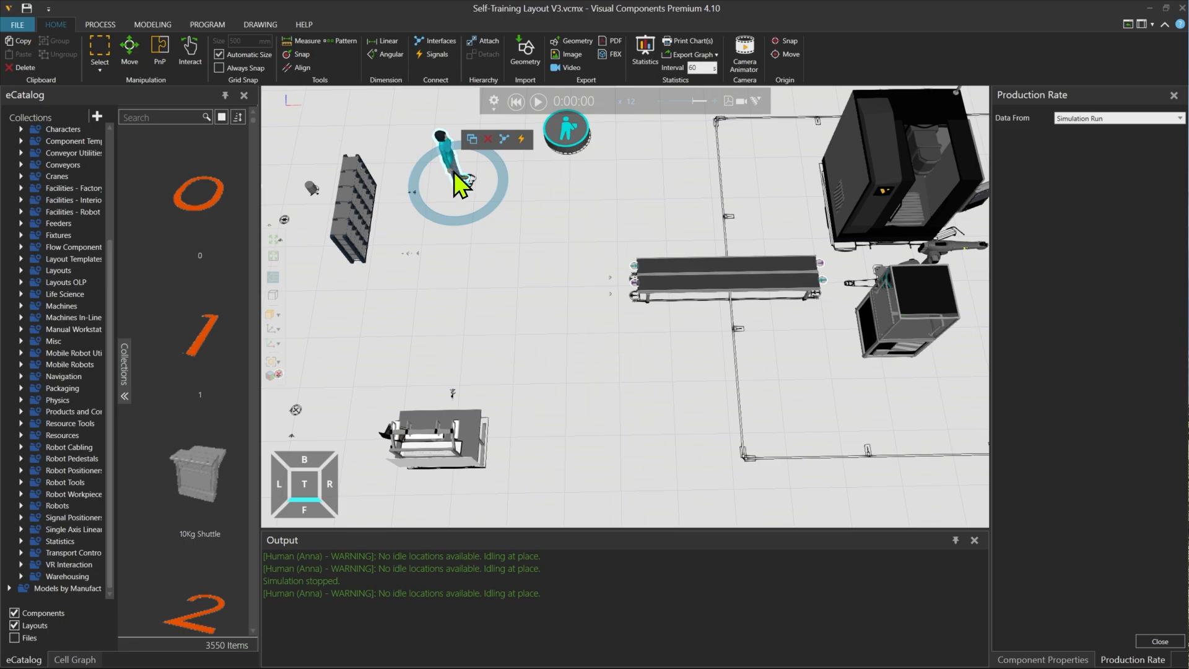
click(472, 139)
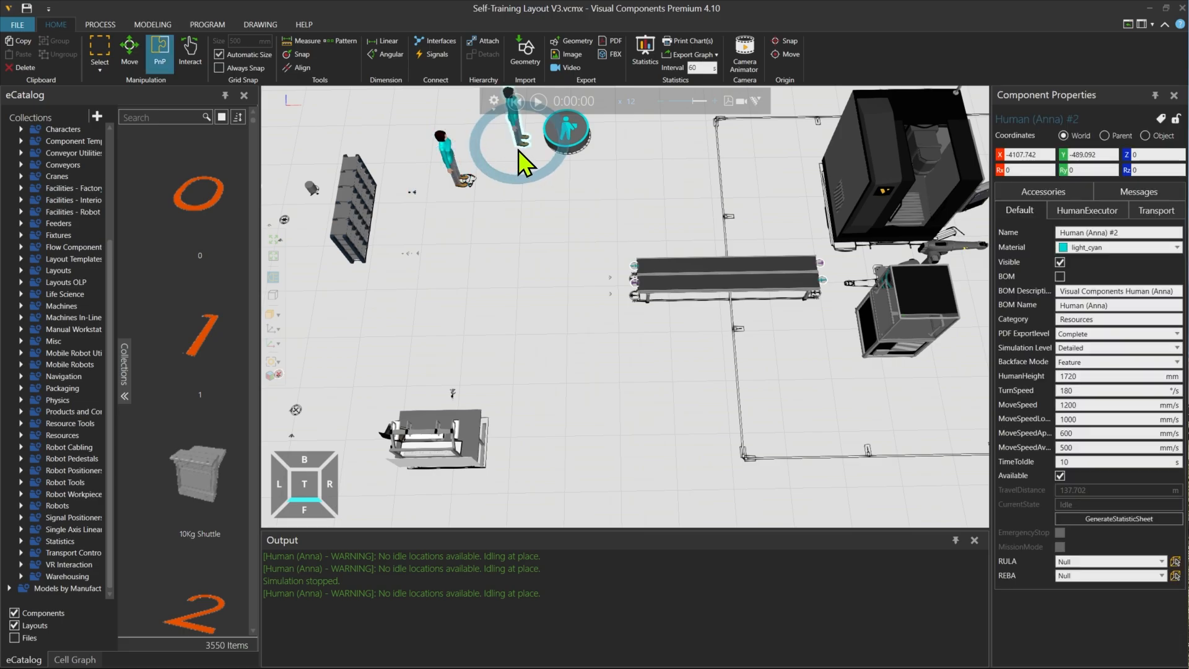
mouse_move(519, 152)
mouse_down()
mouse_move(499, 218)
mouse_move(463, 228)
mouse_move(455, 219)
mouse_up()
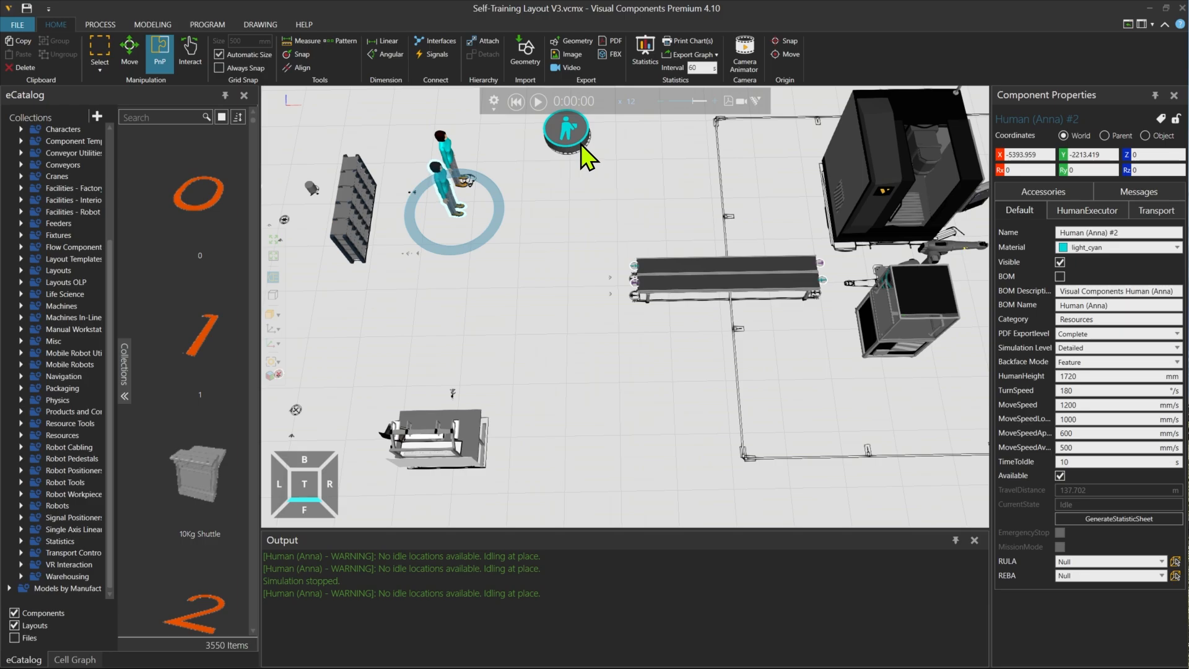
- Connect all resources to the Human Transport Controller so it includes the duplicated worker
click(565, 132)
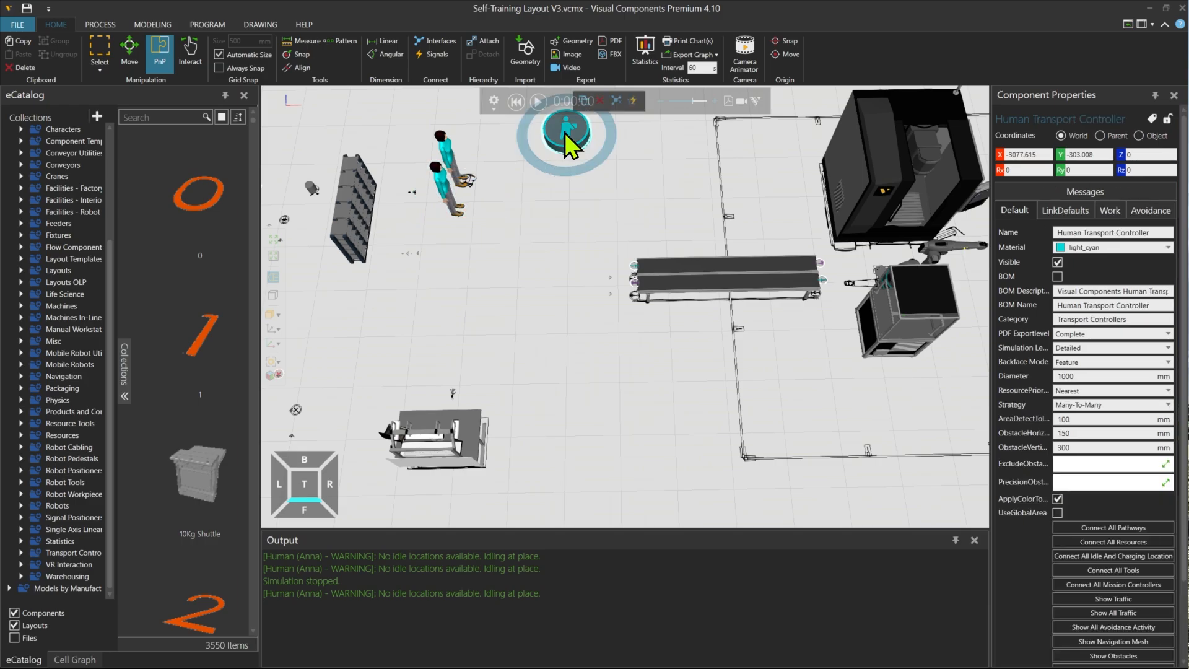
click(1061, 541)
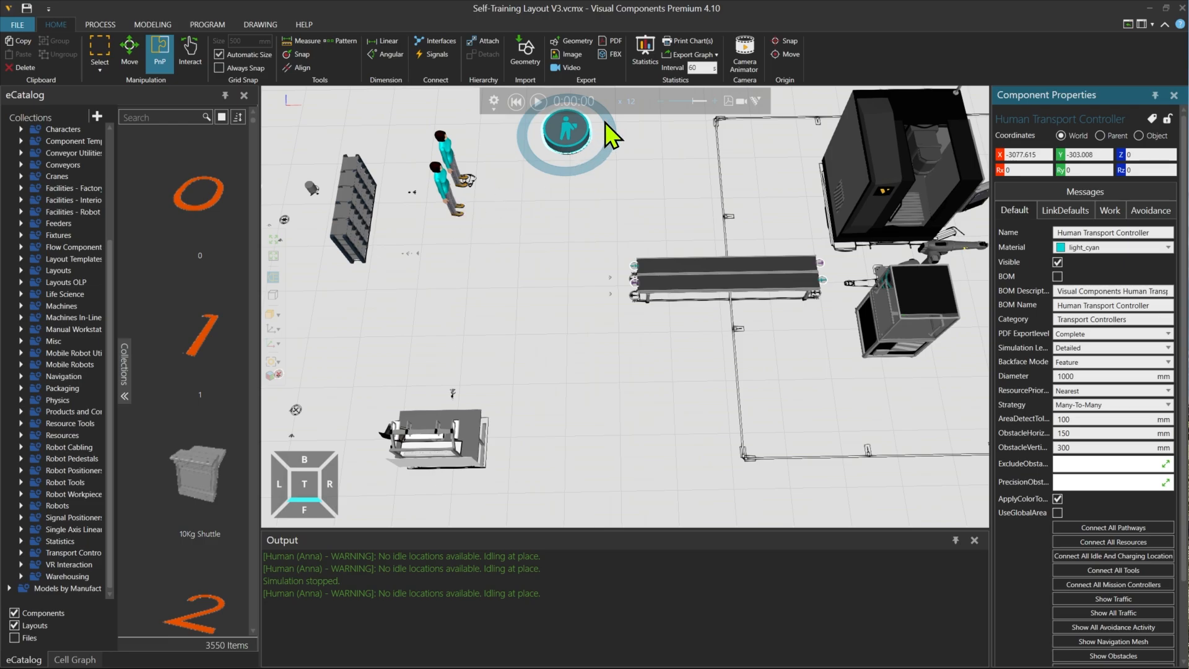
- Run the full simulation with two workers to examine the Sink Process production rate chart, close the statistics window and reset the simulation
click(646, 54)
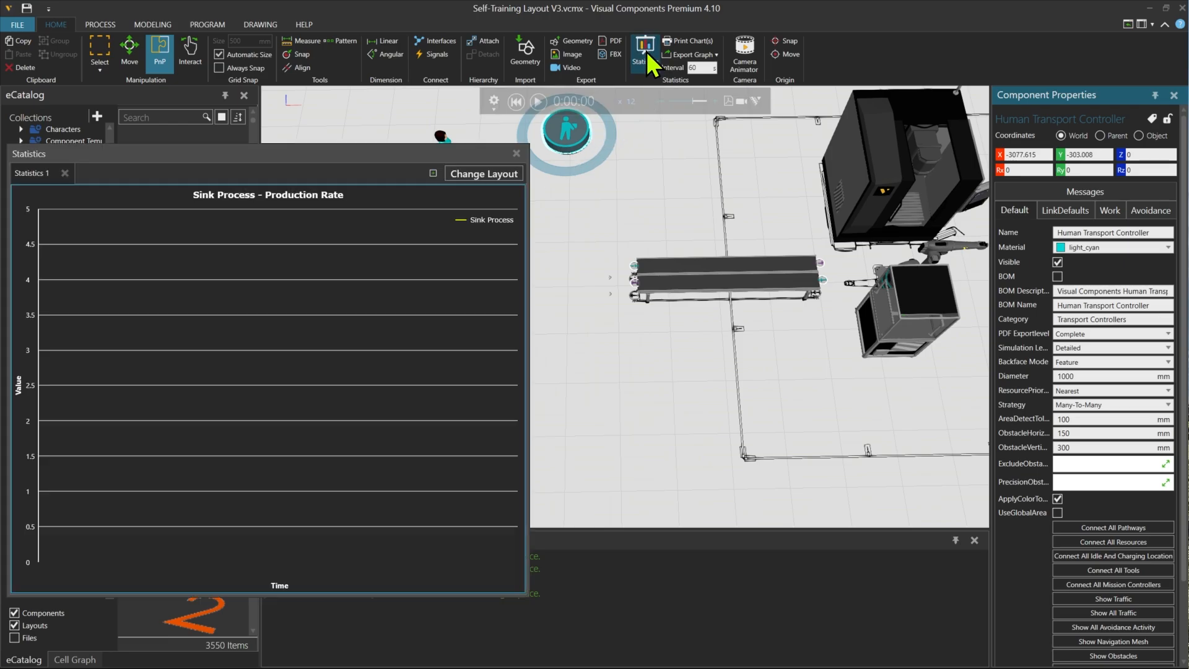
click(540, 102)
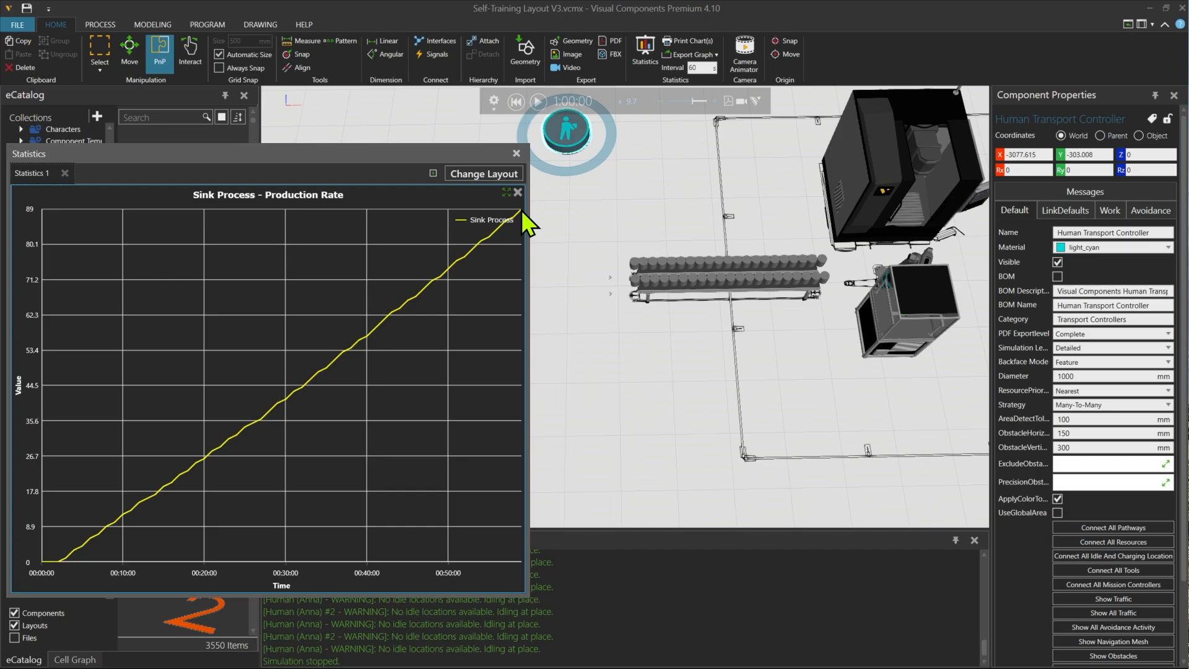
click(516, 154)
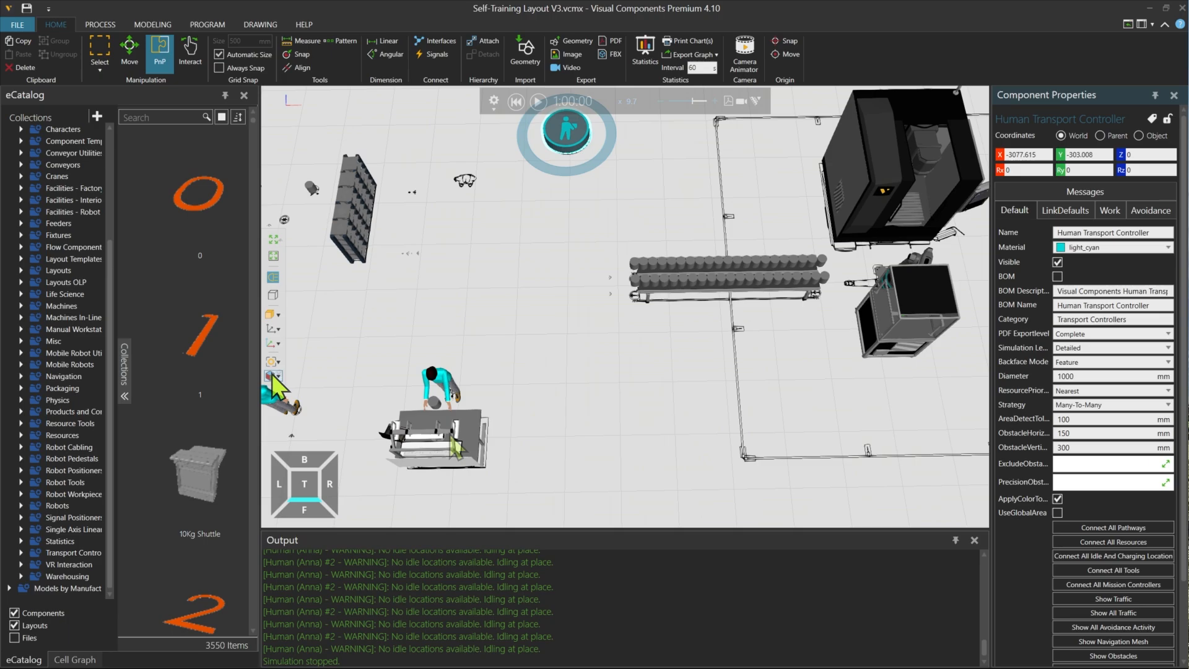
click(516, 102)
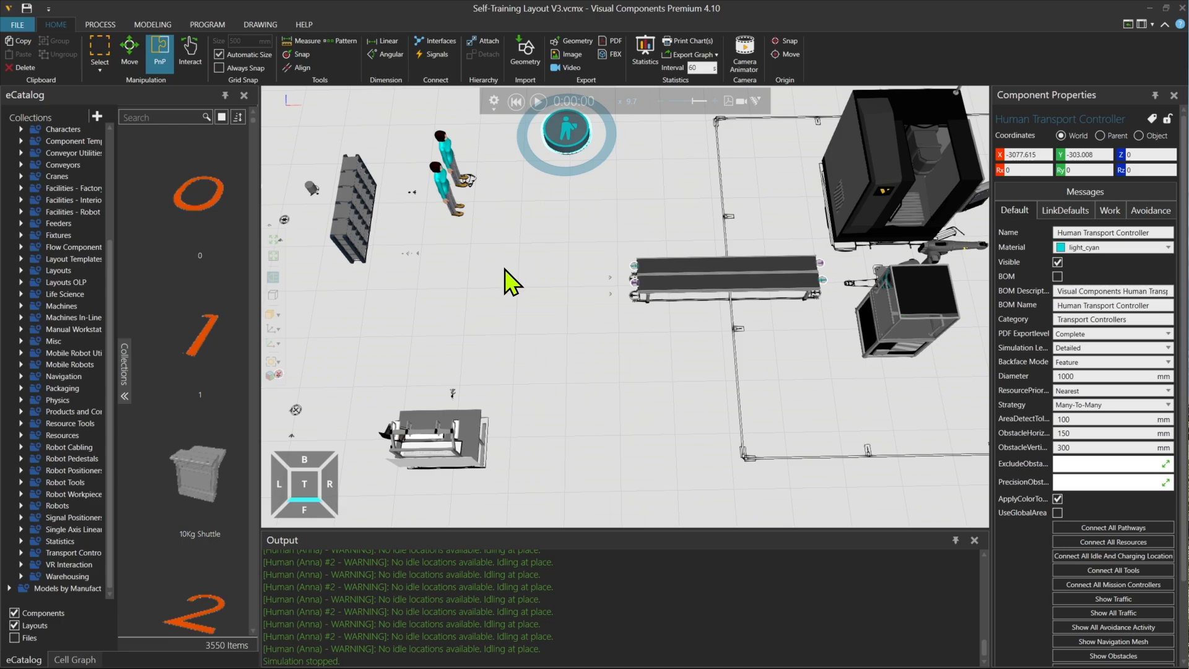
- Duplicate the Manual Workstation and place the copy behind the original at about X -5056, Y -5557 mm
middle_drag(504, 286, 514, 264)
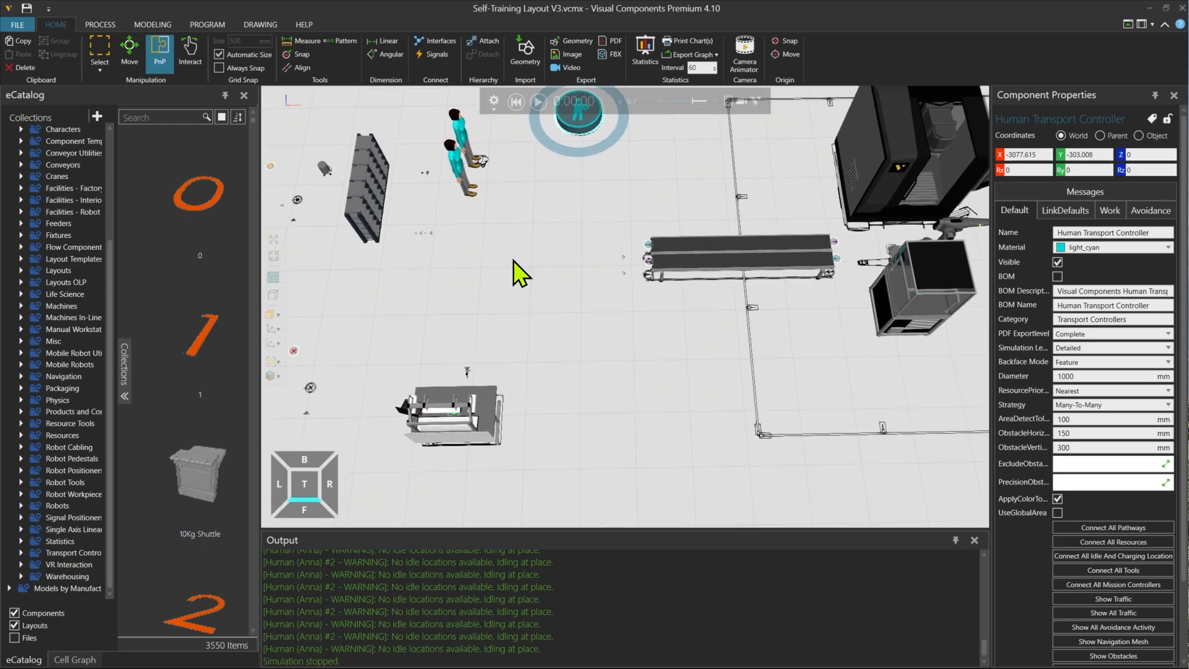
click(166, 61)
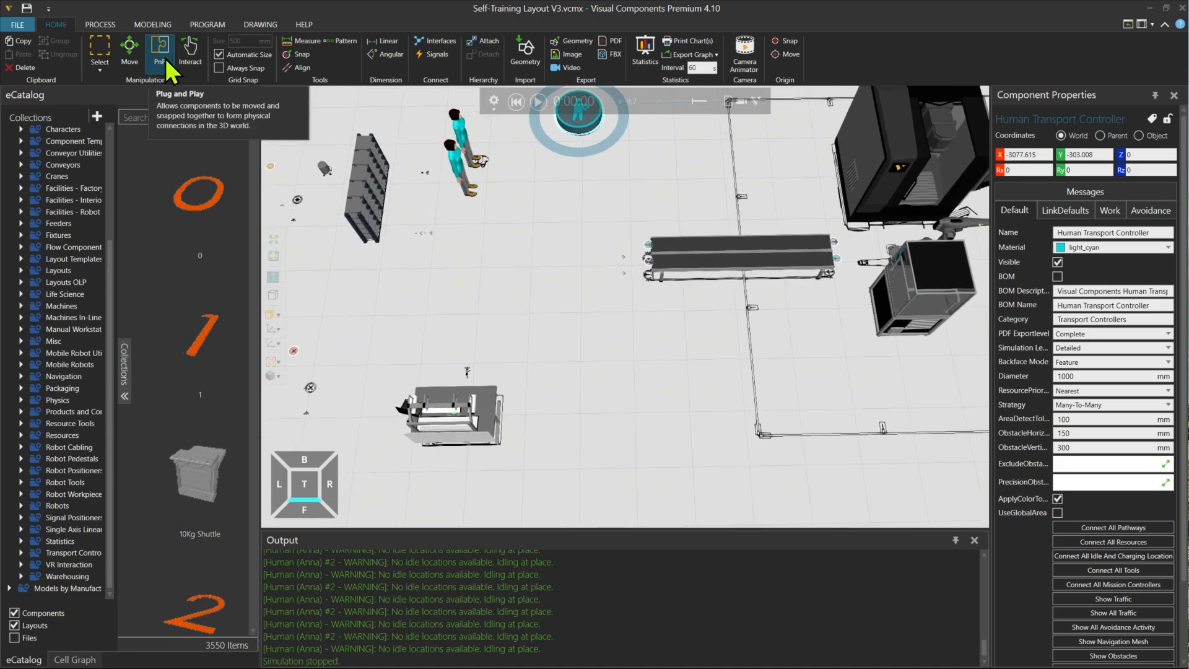
click(487, 410)
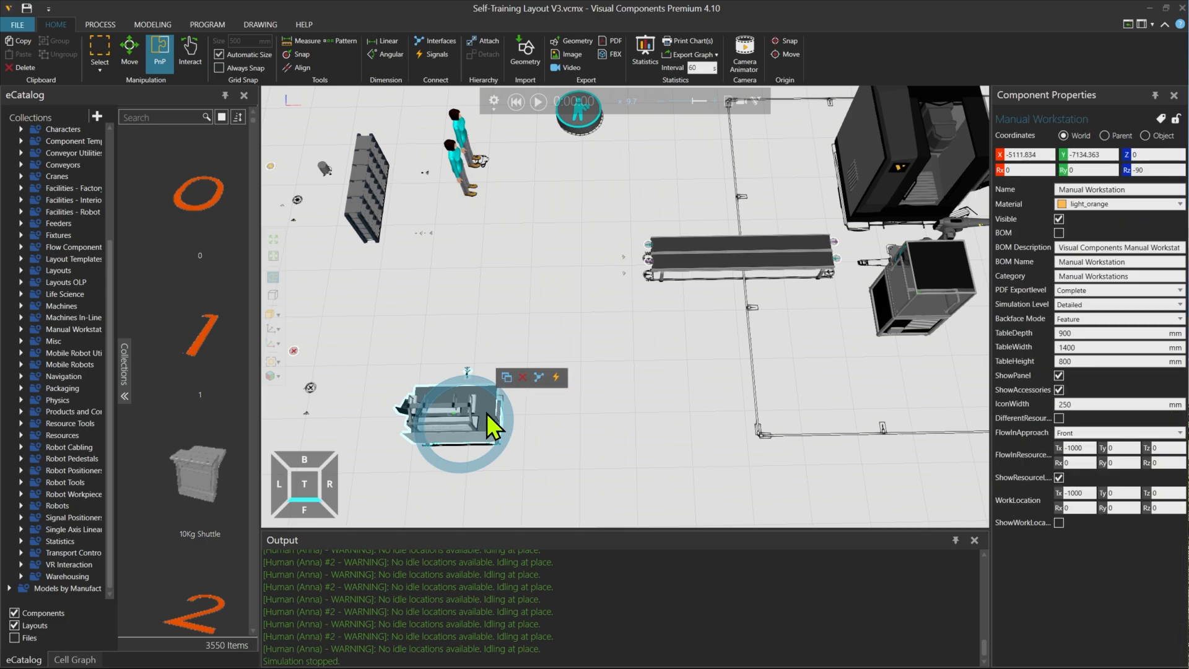
click(506, 377)
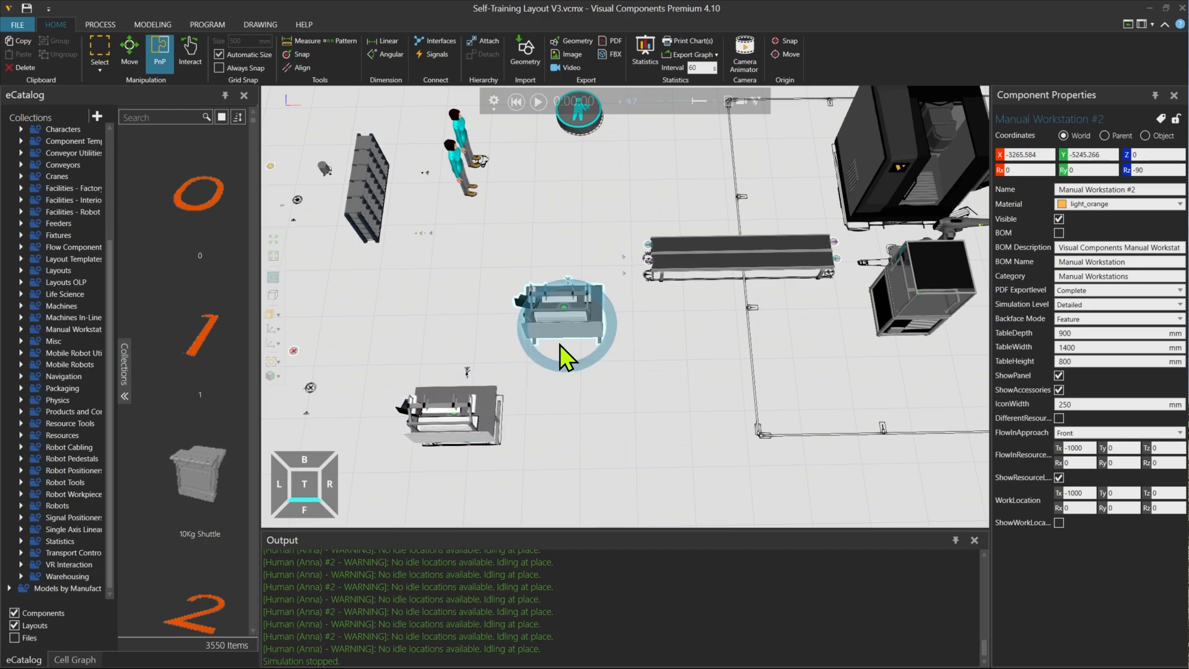
drag(570, 332, 477, 347)
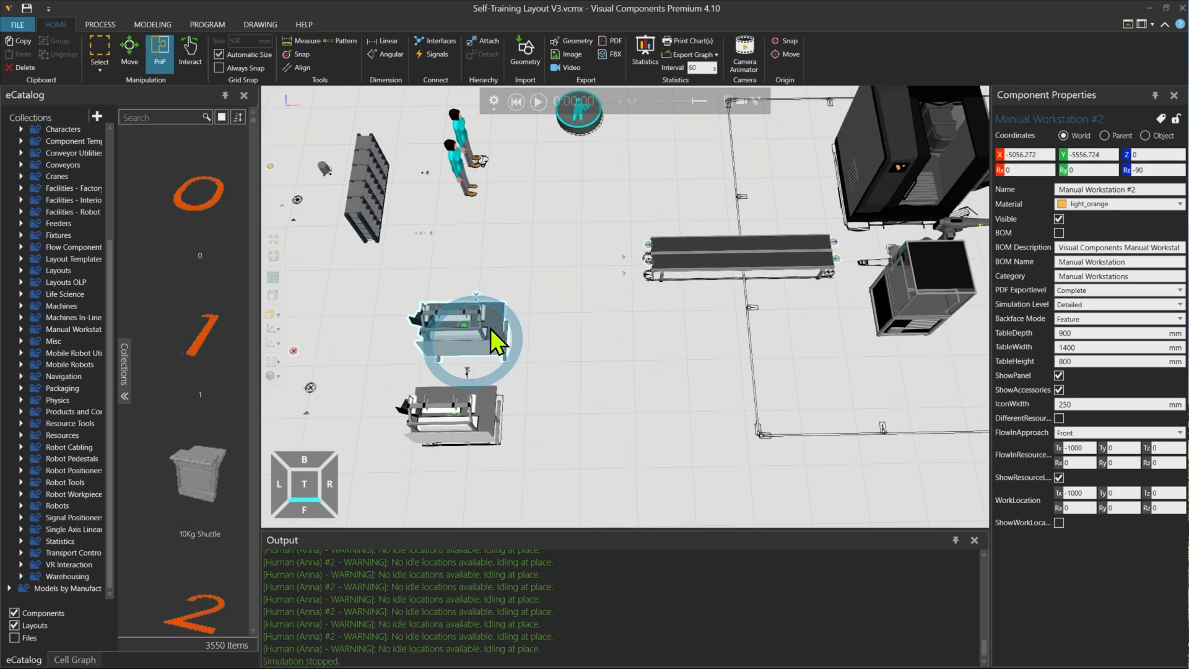
- Add process flow links from FromConveyor2 to the duplicated workstation's ManualProcess and from there to the sink
click(99, 25)
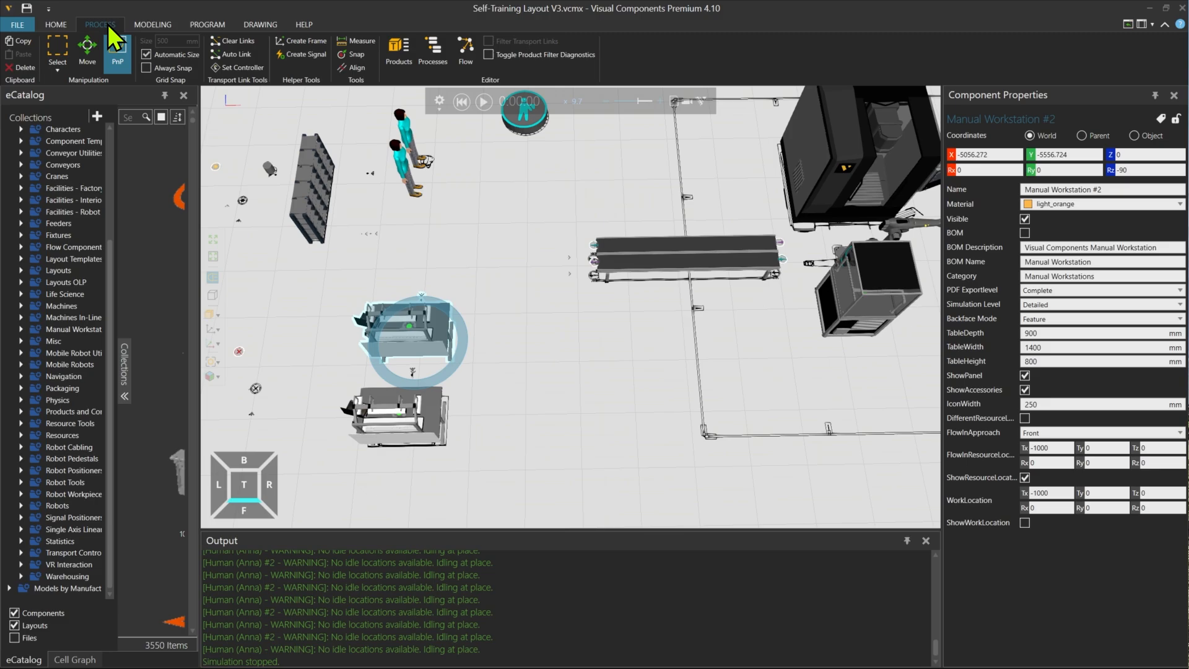
click(466, 55)
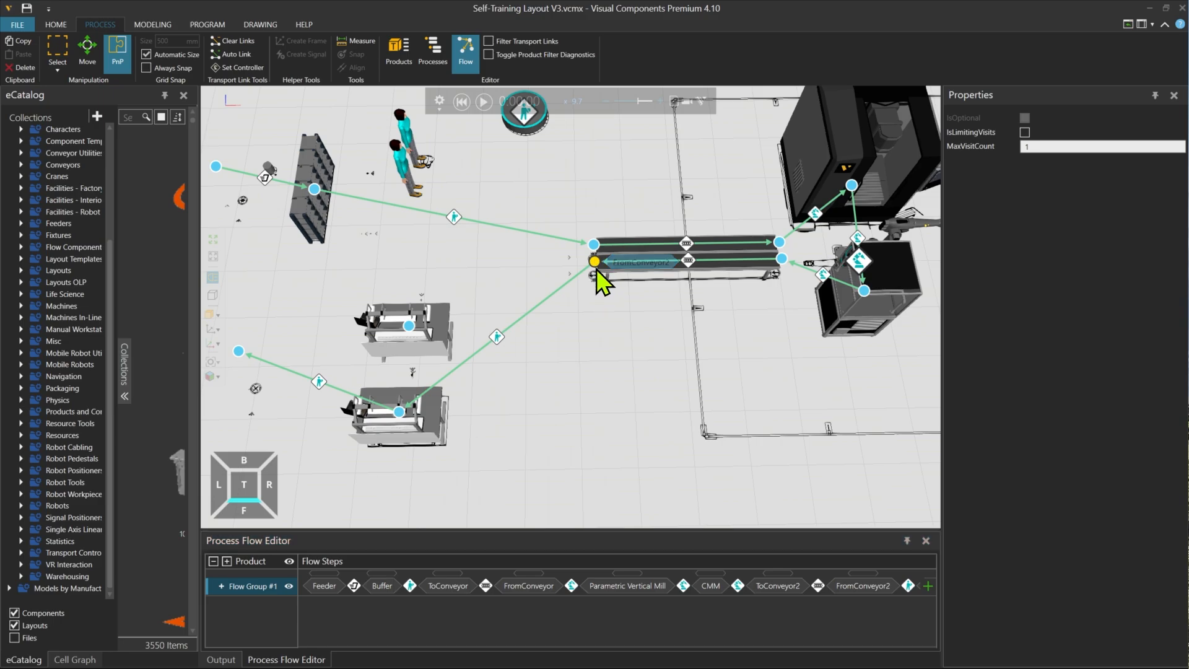
mouse_move(593, 265)
mouse_down()
mouse_move(427, 307)
mouse_move(409, 325)
mouse_up()
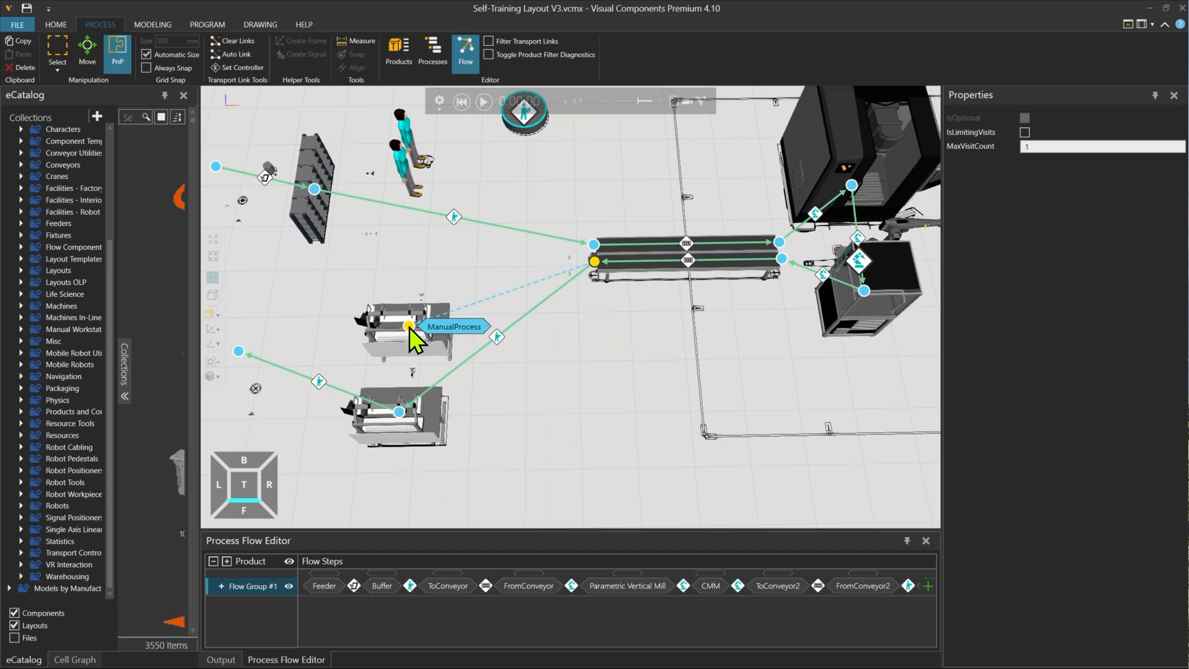
drag(410, 328, 236, 352)
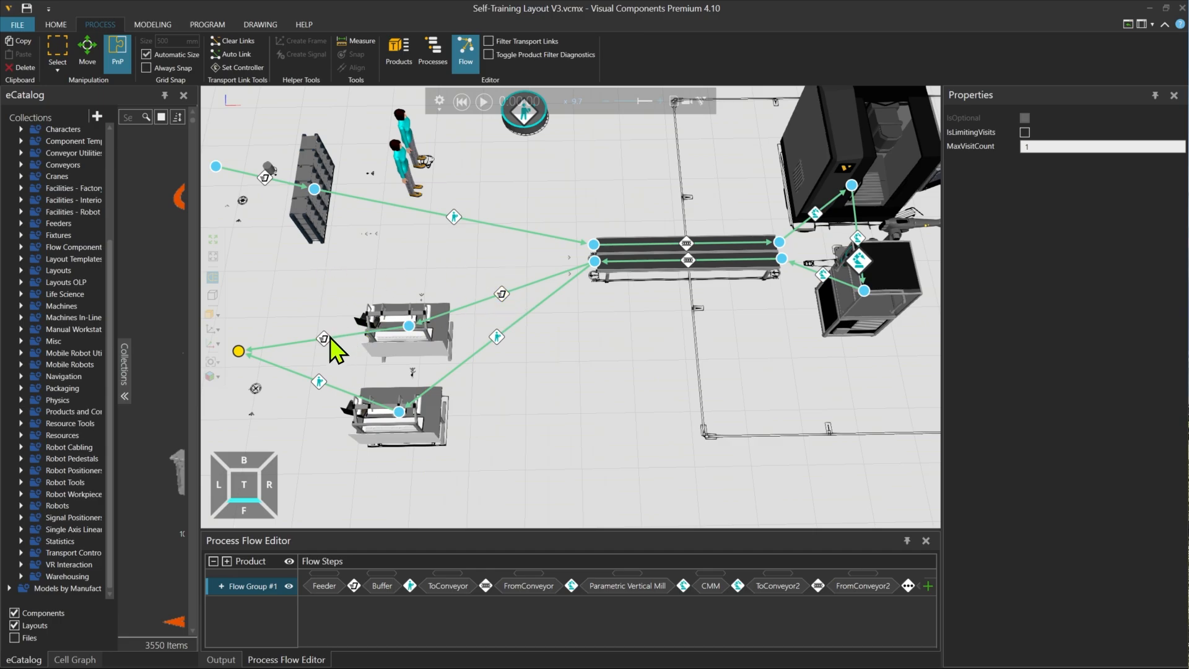
- Set the implementer of both new transport links to Human Transport Controller::TC
click(502, 293)
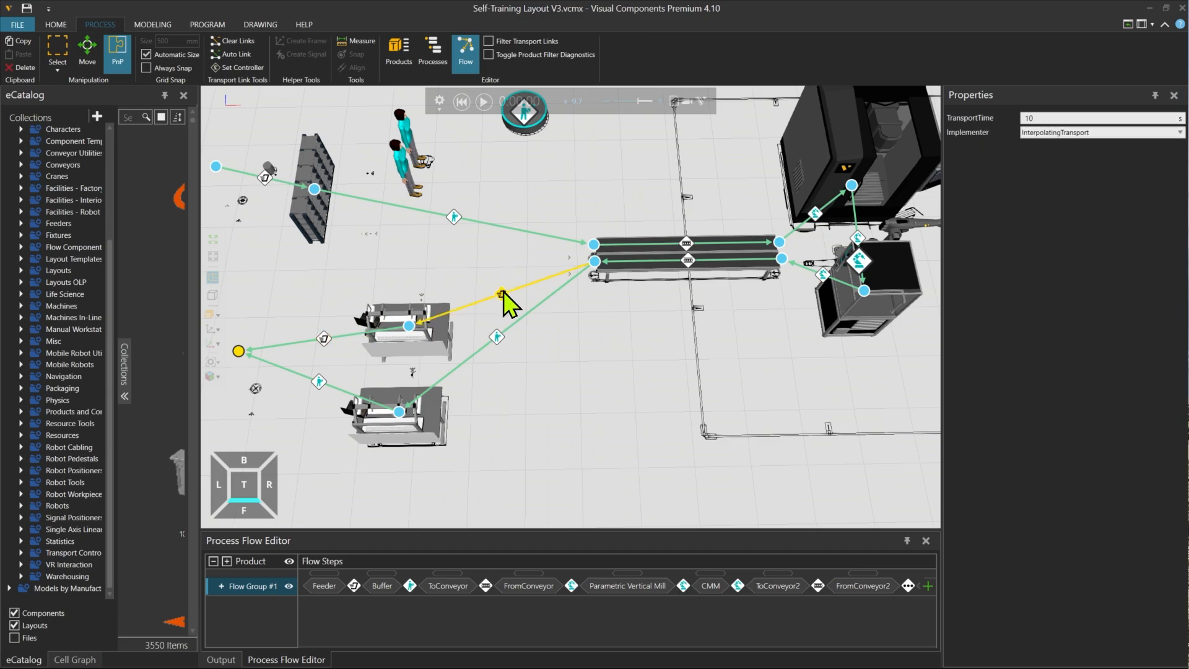
ctrl+click(325, 339)
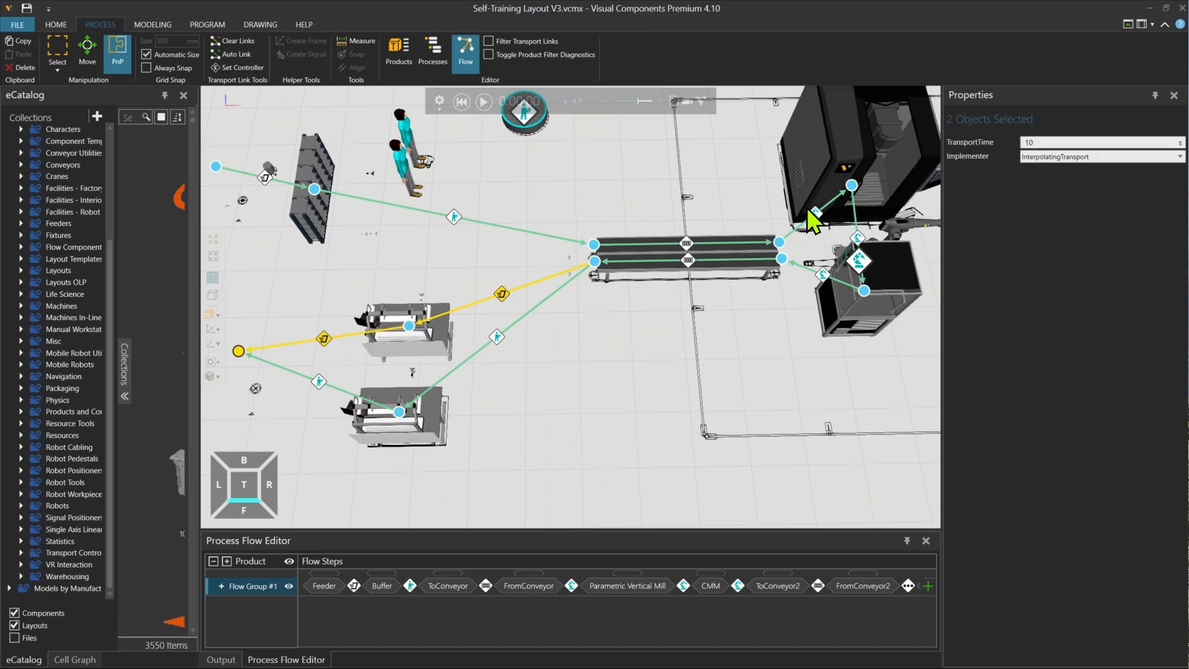
click(1058, 158)
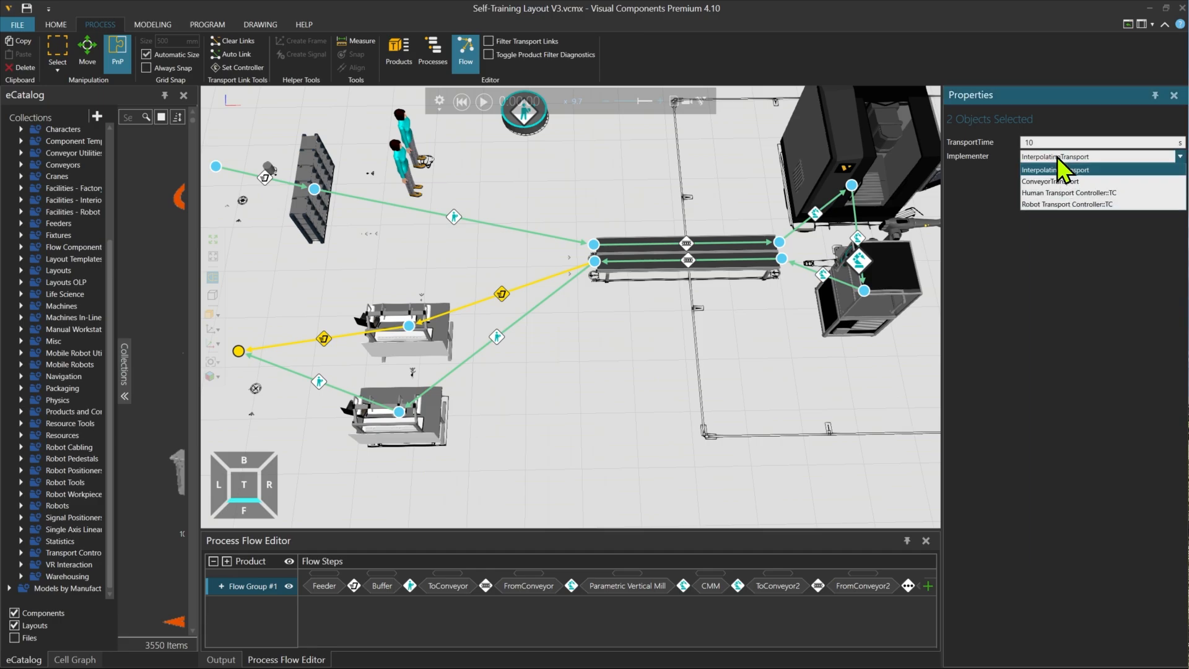
click(1044, 193)
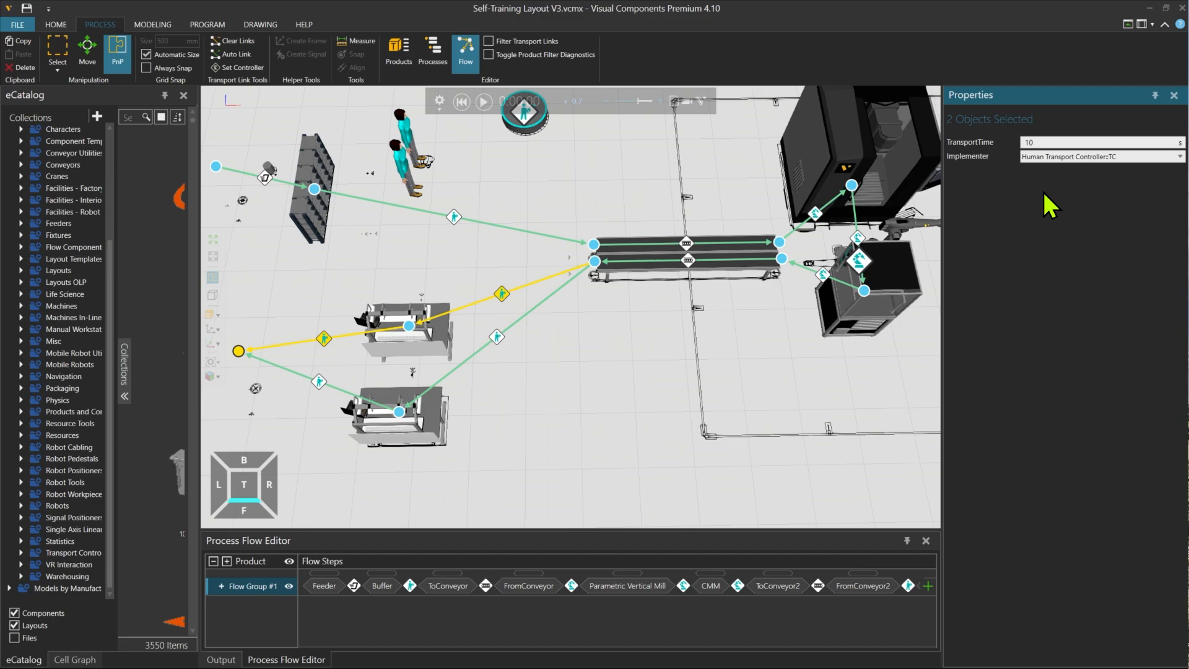
click(596, 361)
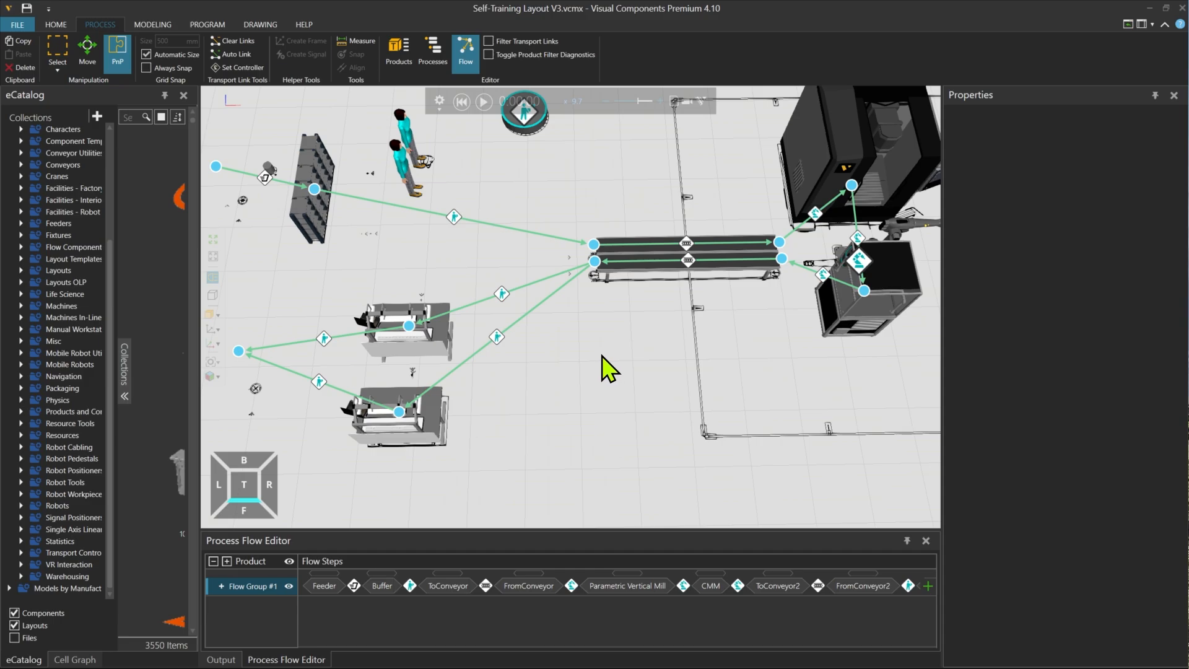
- Set the priority of both transport links of the duplicated workstation to 1 and close the process flow editor
click(502, 294)
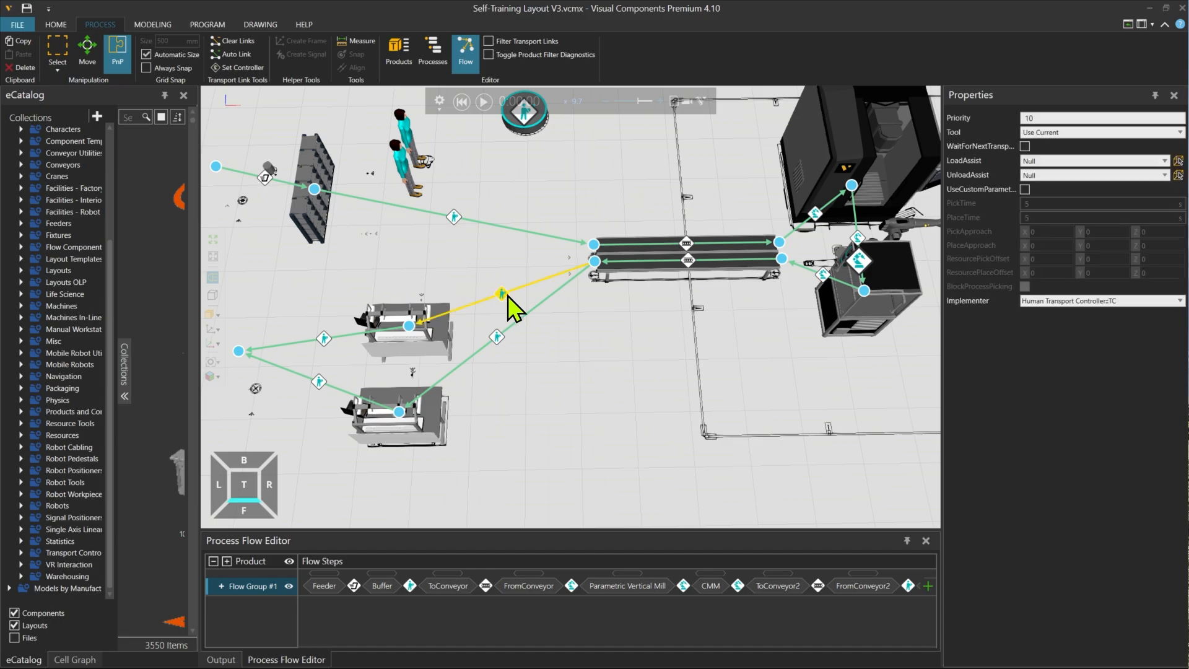
ctrl+click(325, 341)
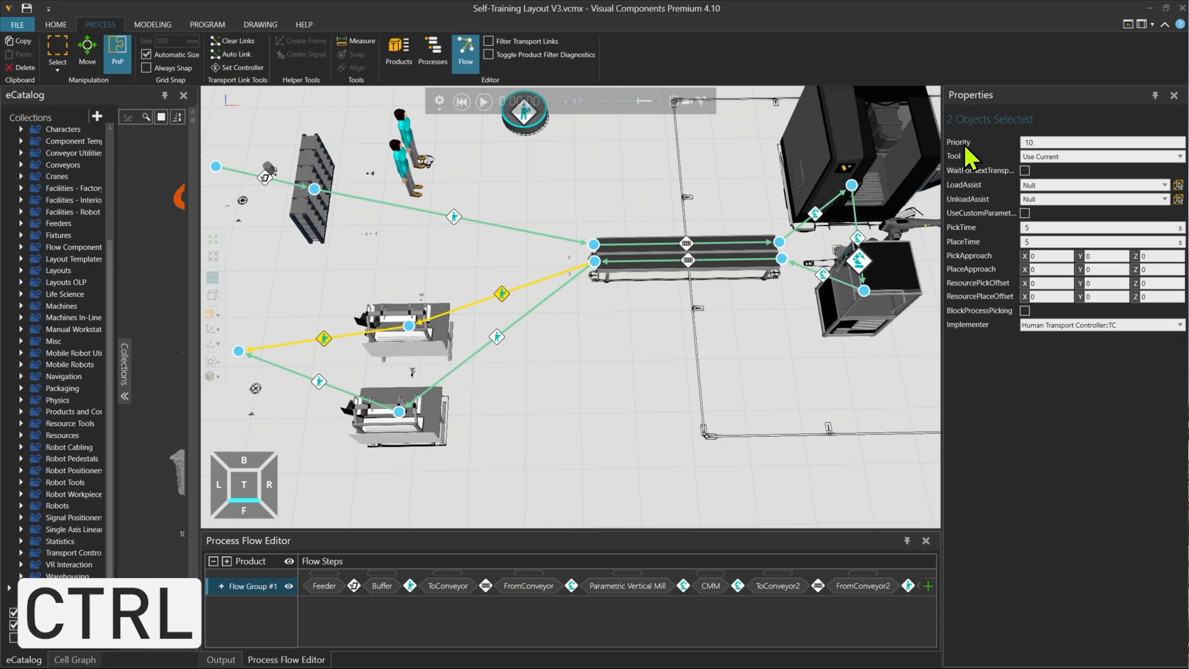
click(1021, 142)
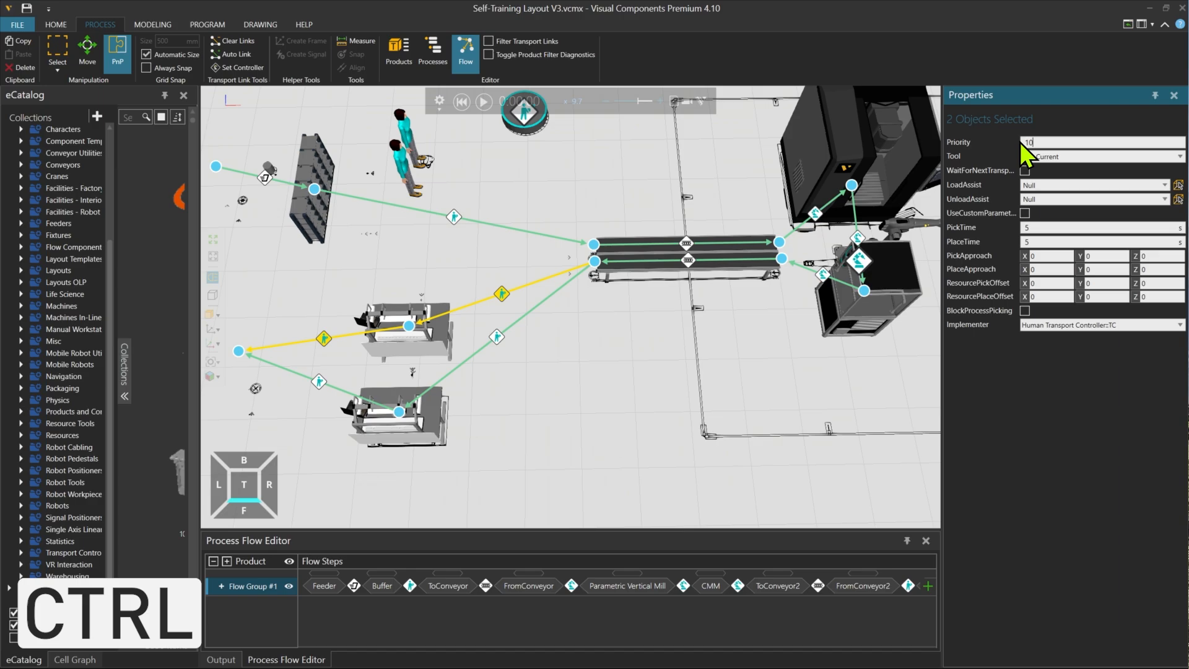
key(BackSpace)
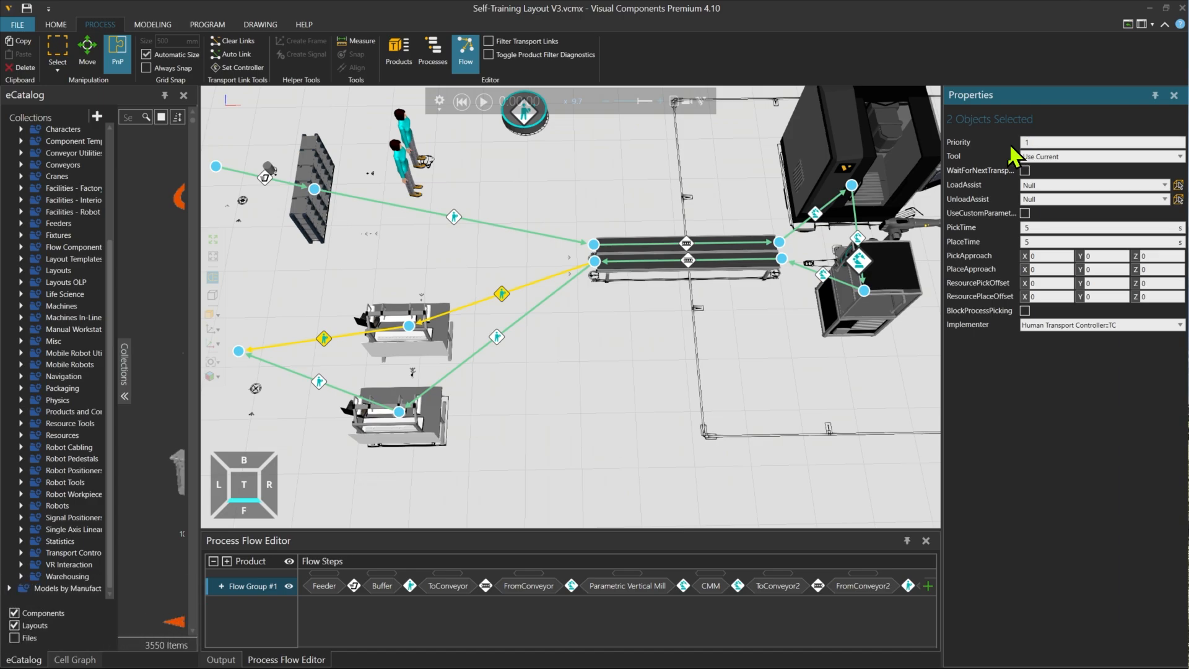
key(ctrl+a)
click(466, 57)
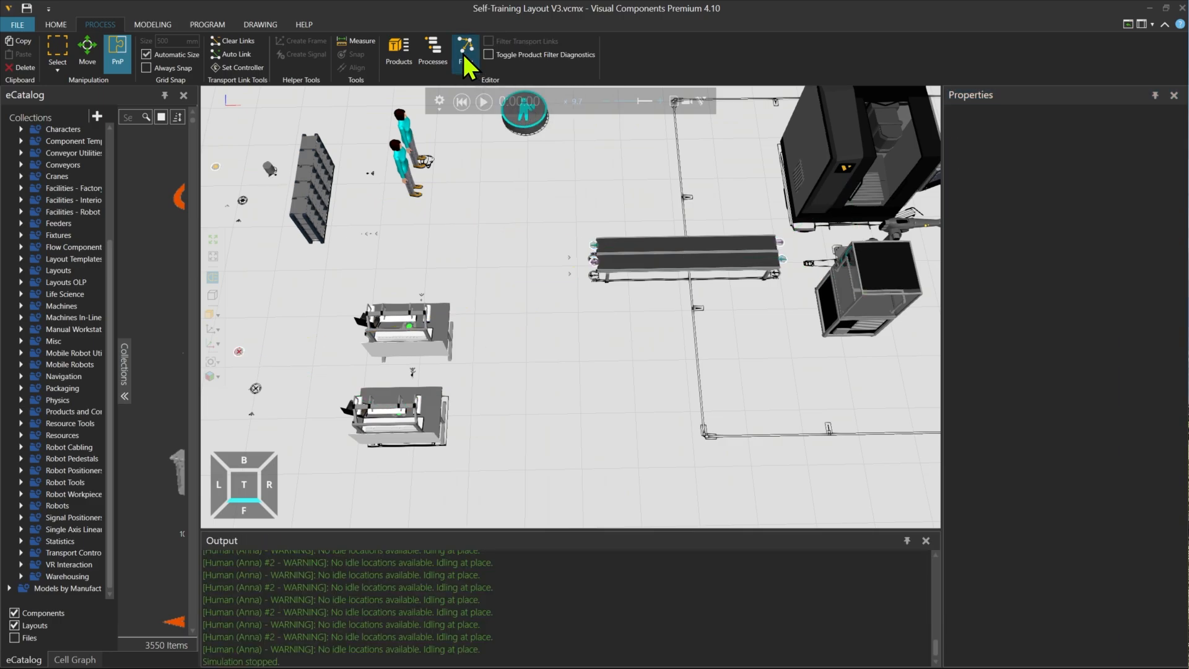
- Run the full simulation with two workstations to examine the production rate chart, close the statistics window and reset the simulation
click(56, 25)
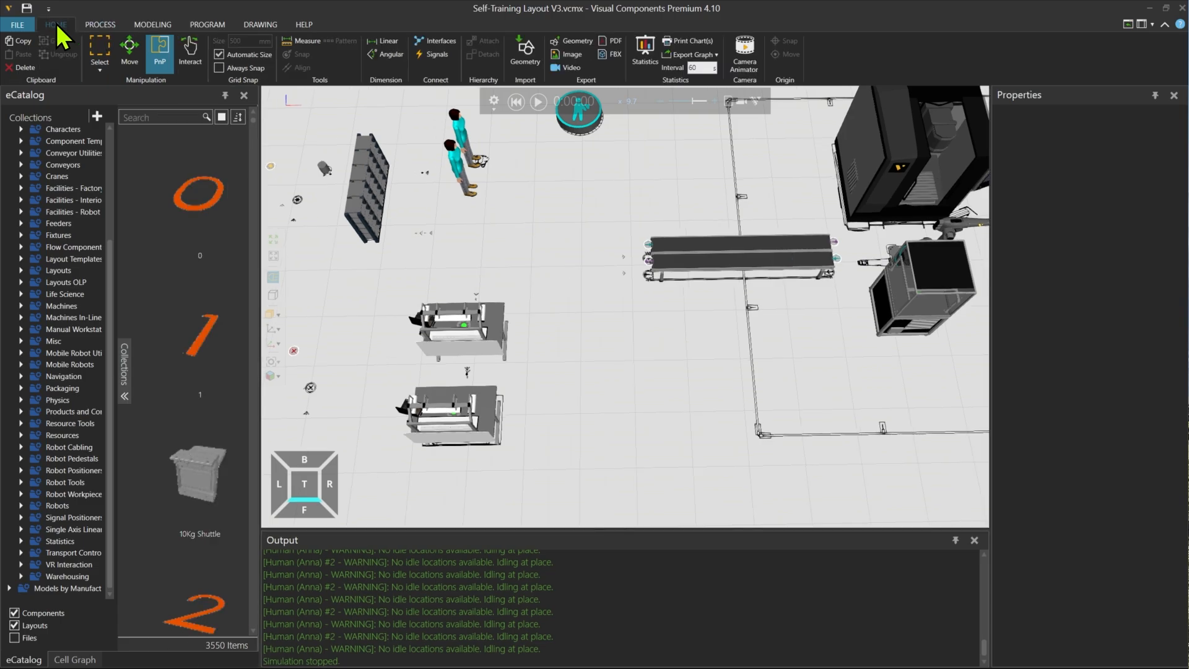
click(646, 56)
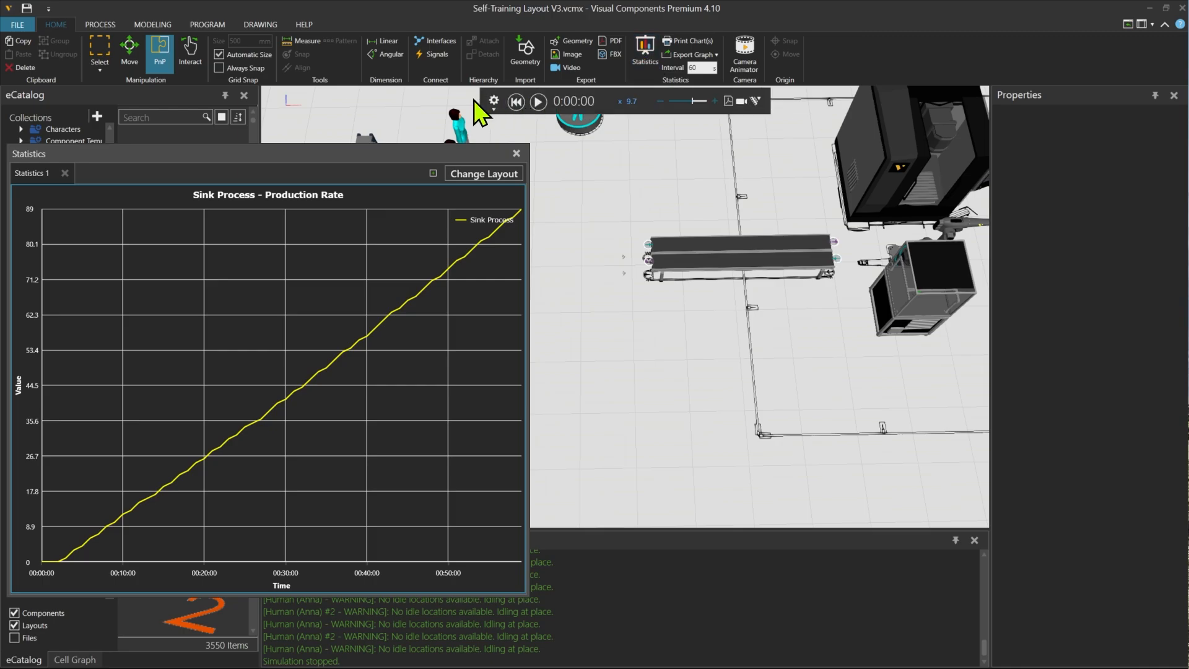
click(539, 102)
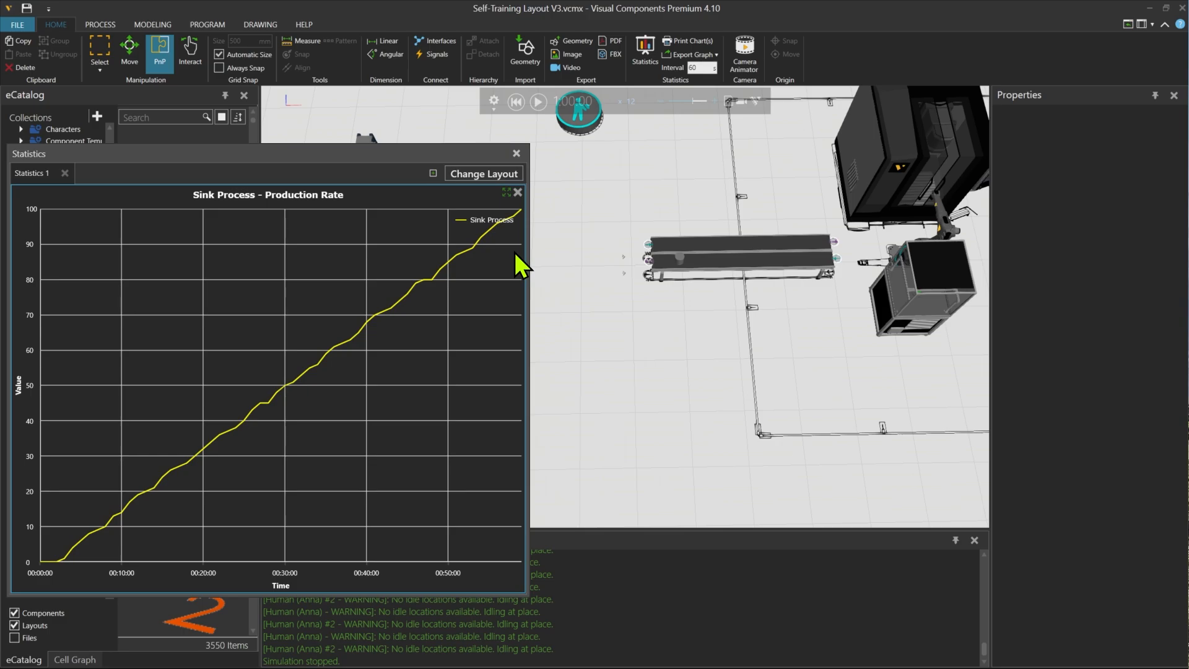
click(516, 153)
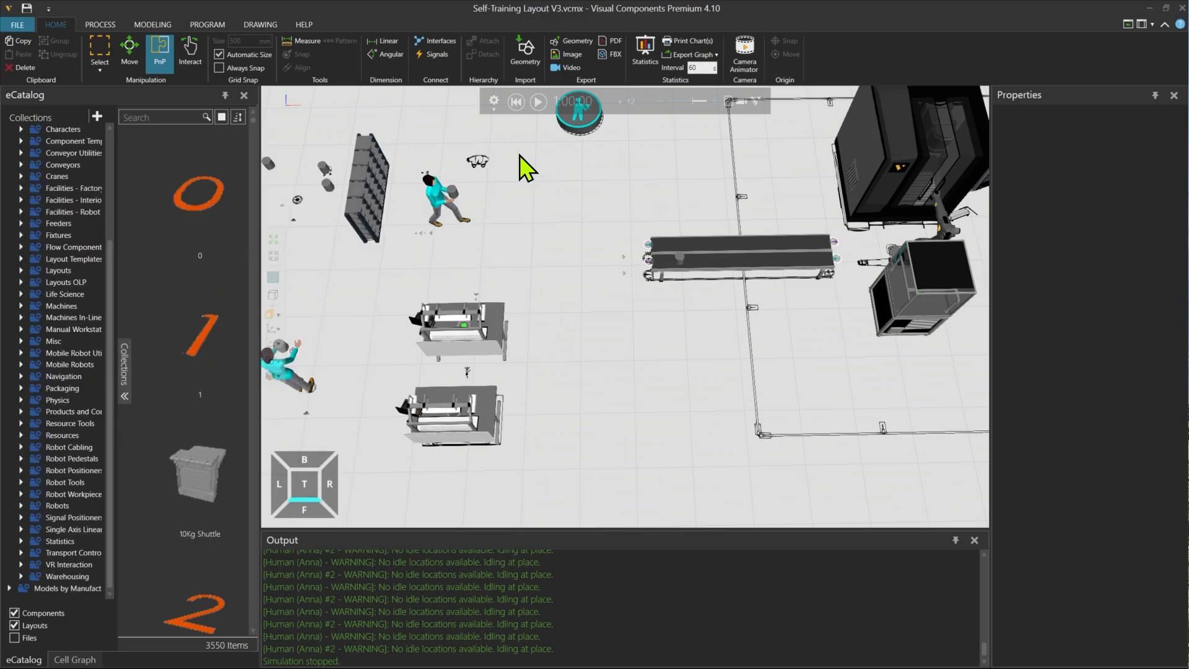
click(516, 102)
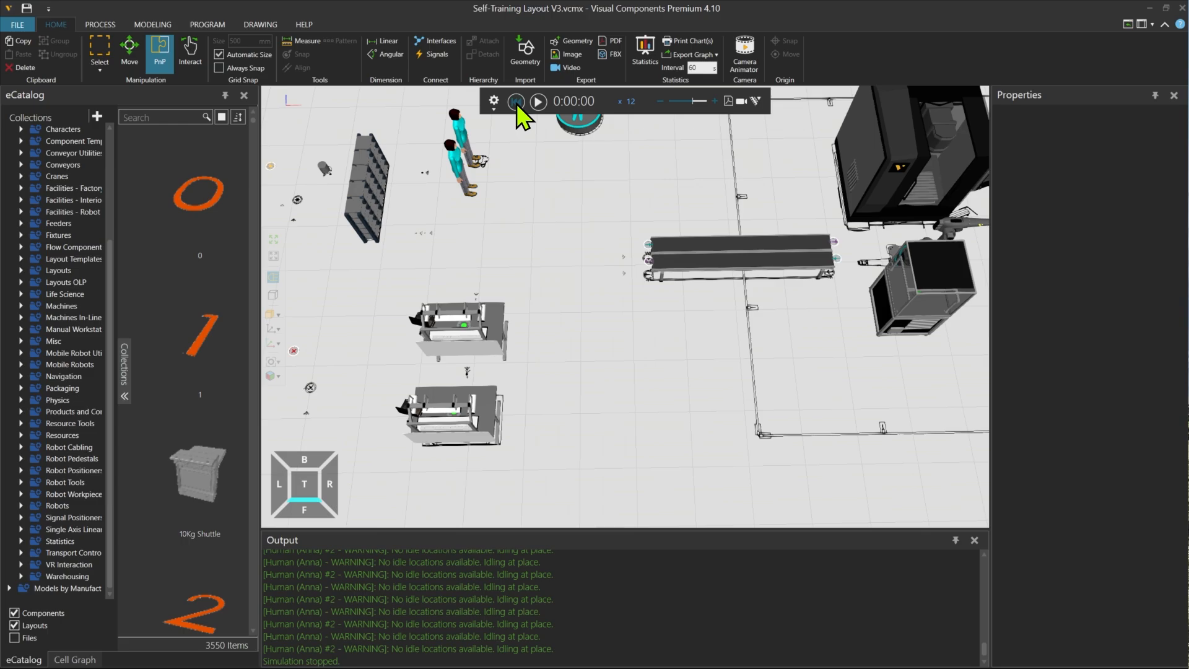
- Duplicate the second worker, place the copy at about X -4565, Y -1820 mm, and connect all resources to the Human Transport Controller
middle_drag(521, 198, 525, 238)
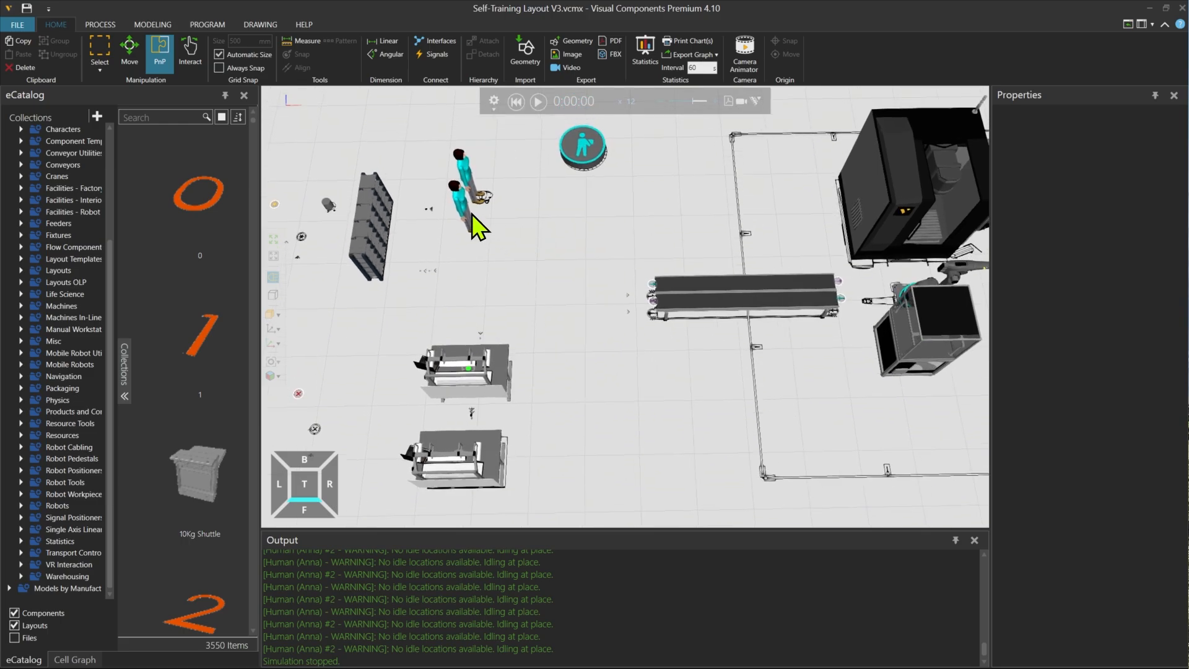
click(471, 228)
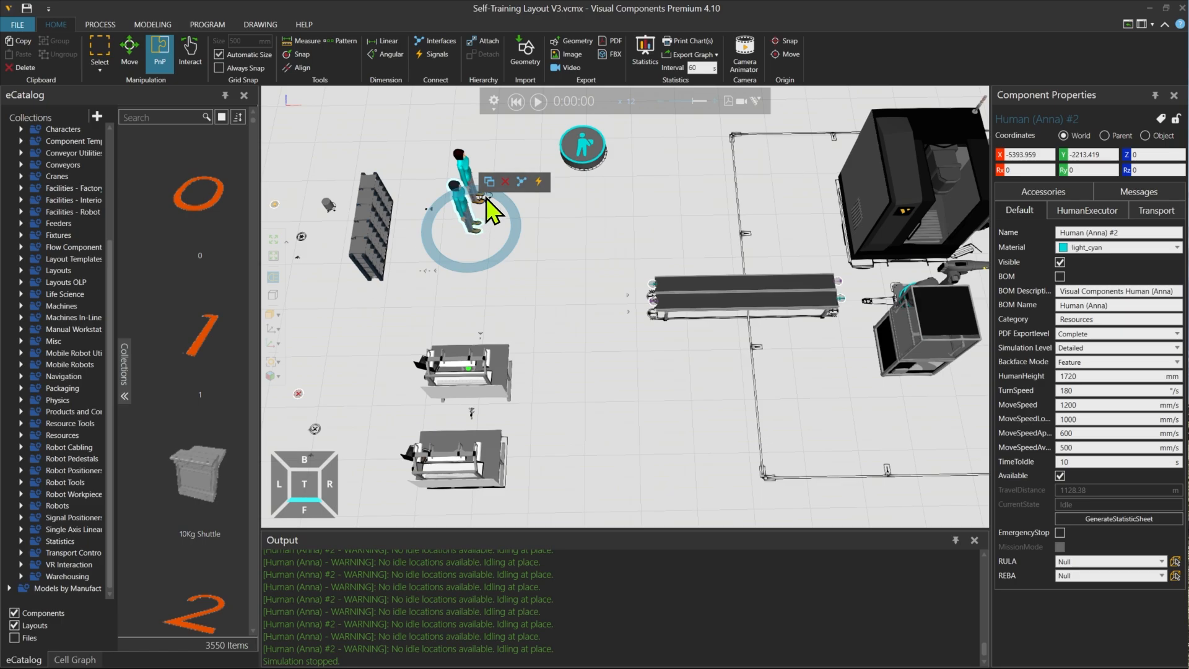
click(490, 182)
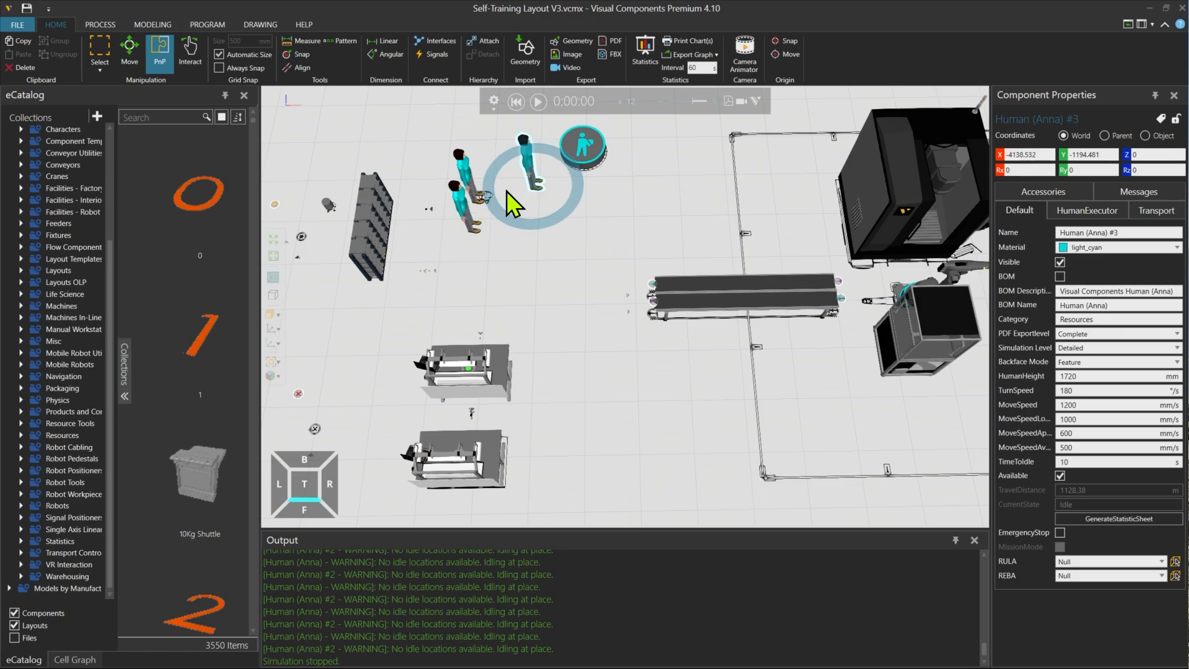
drag(523, 210, 517, 215)
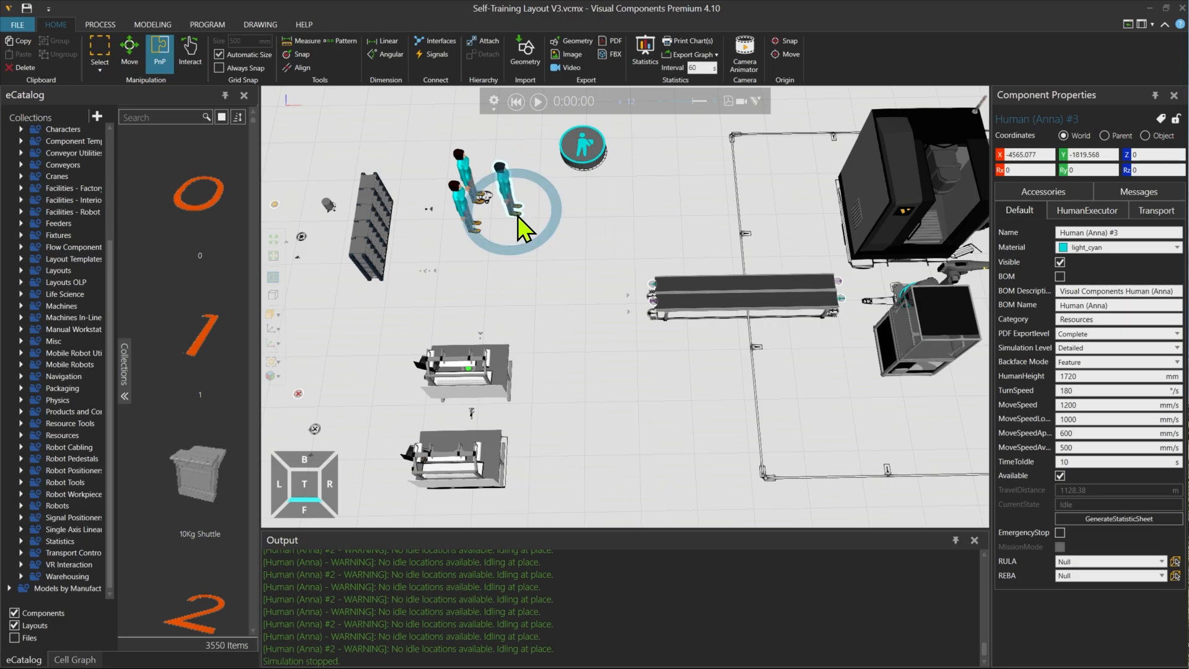
click(583, 152)
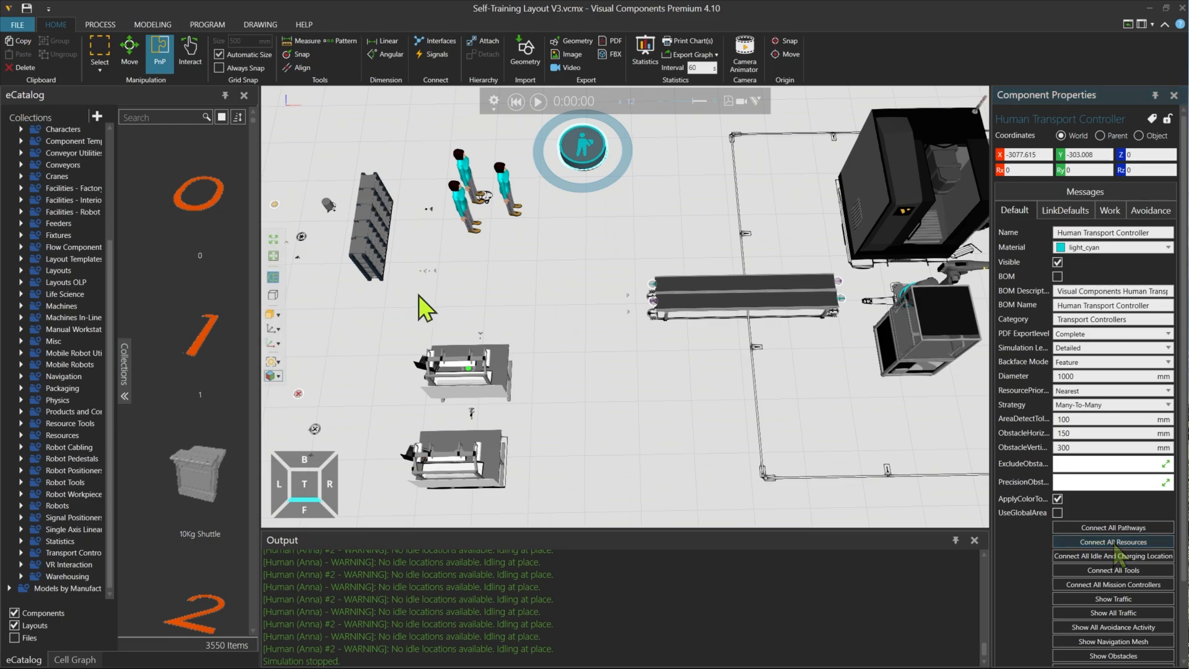
- Run the full simulation with three workers to examine the production rate chart, close the statistics window and reset the simulation
click(647, 51)
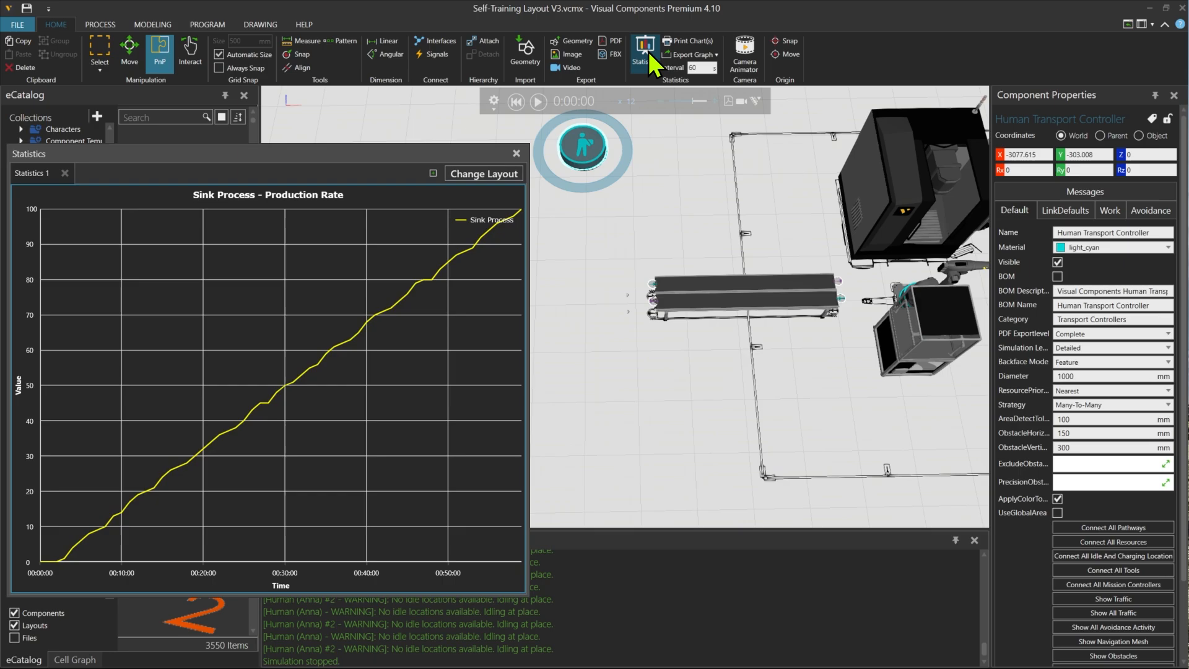
click(540, 103)
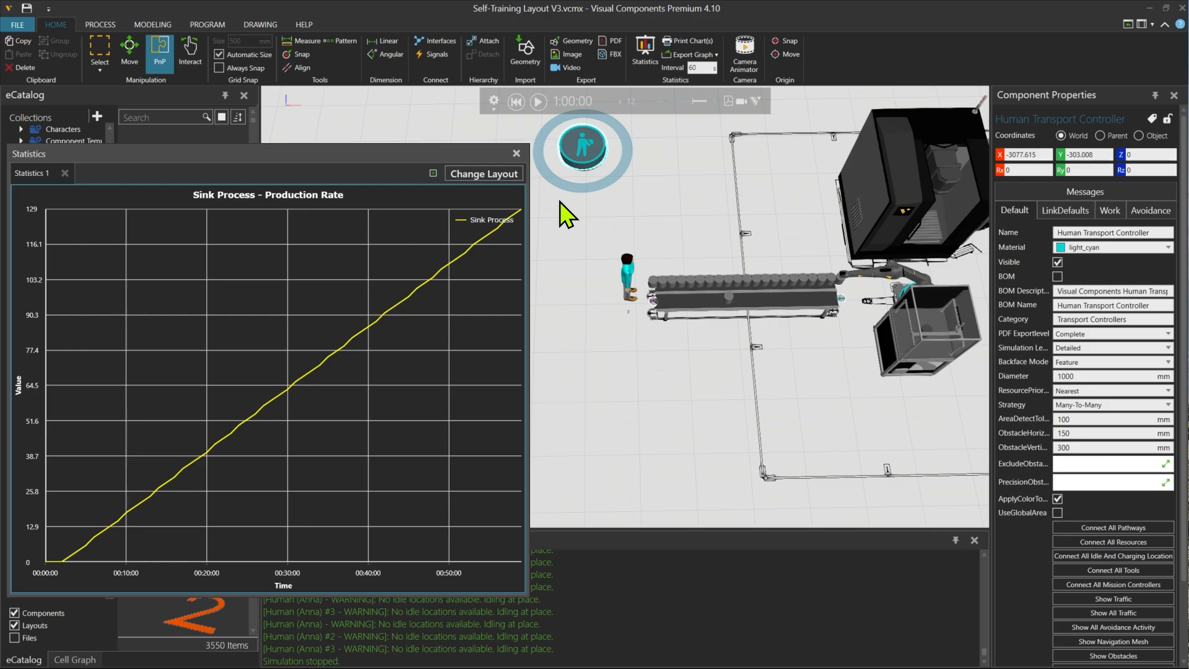
click(517, 153)
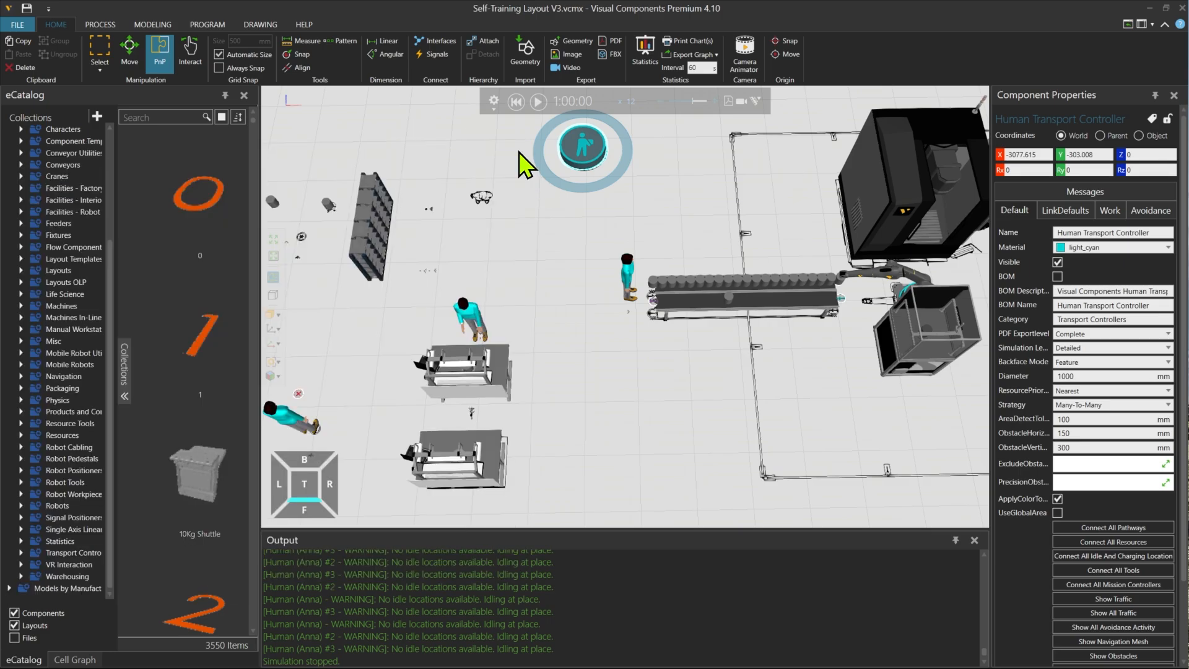
click(518, 102)
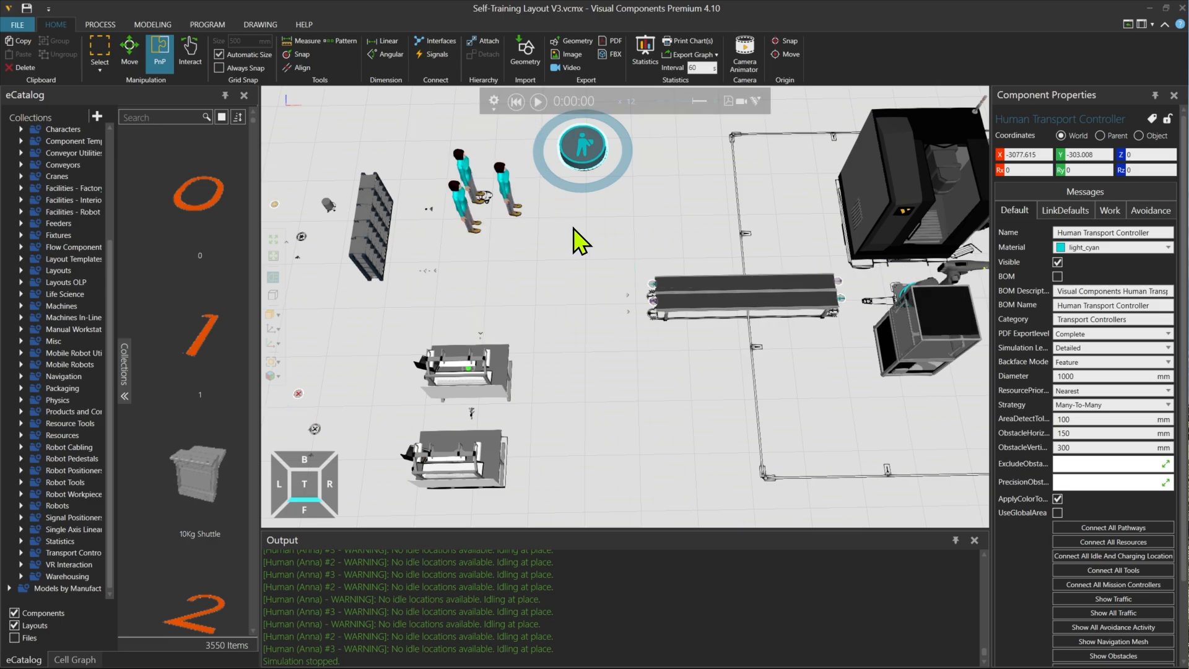
- Show the Facilities - Factory models of the manufacturer Visual Components in the eCatalog and widen the catalog
scroll(579, 241, down, 2)
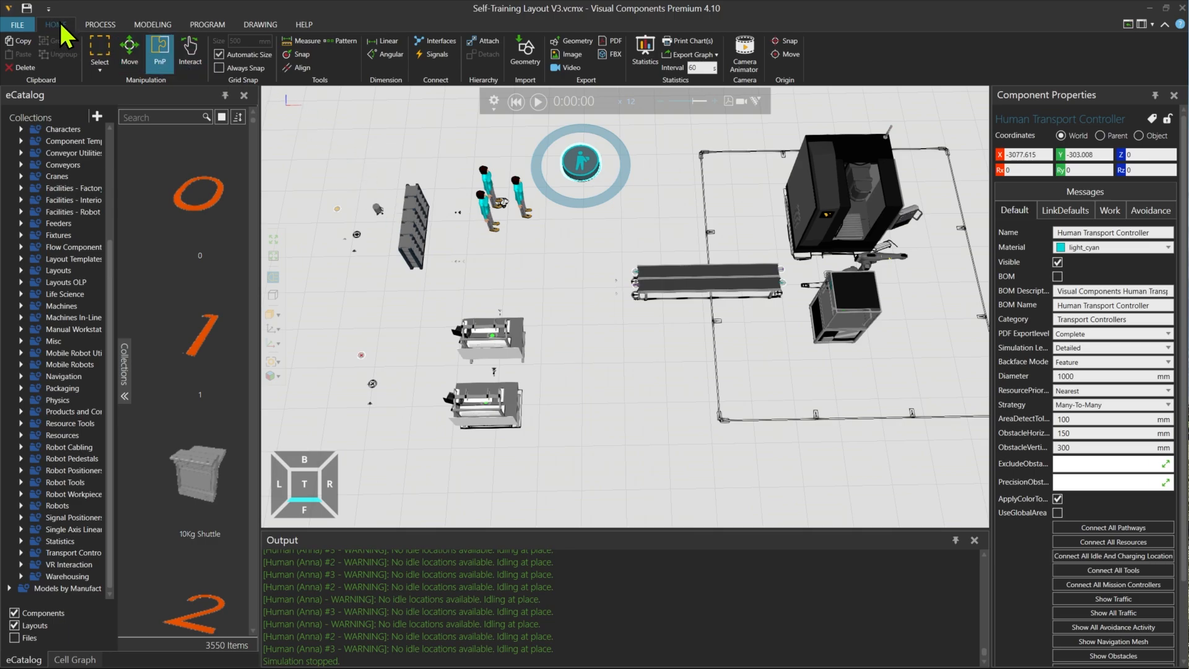
scroll(25, 210, up, 4)
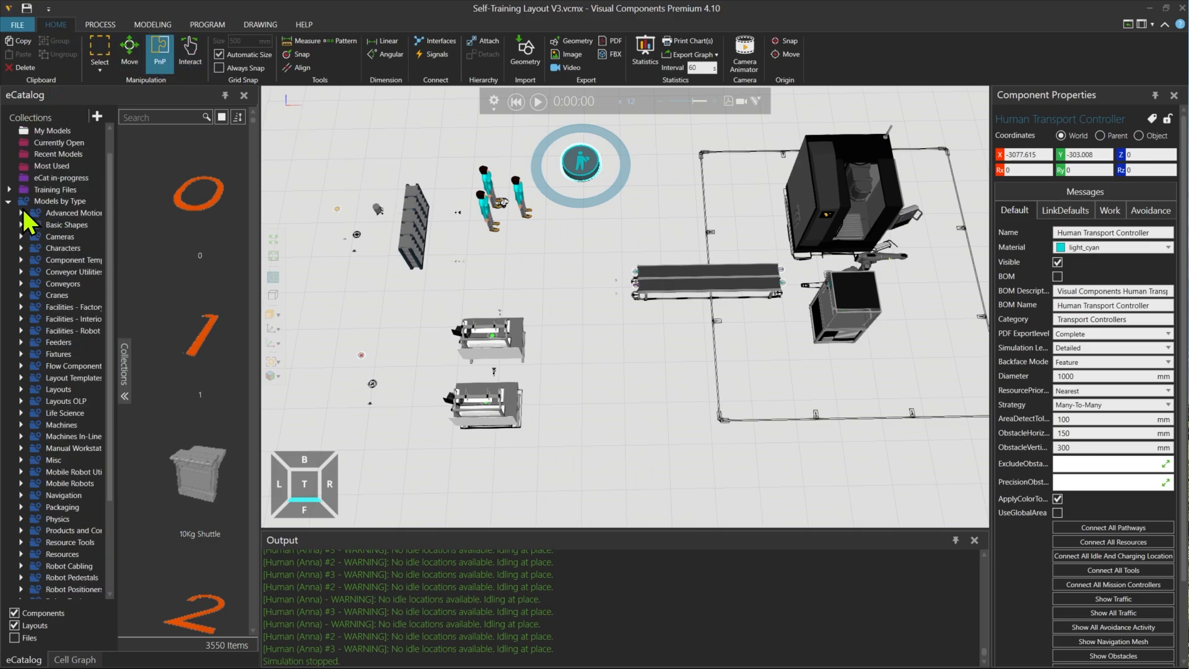
click(9, 202)
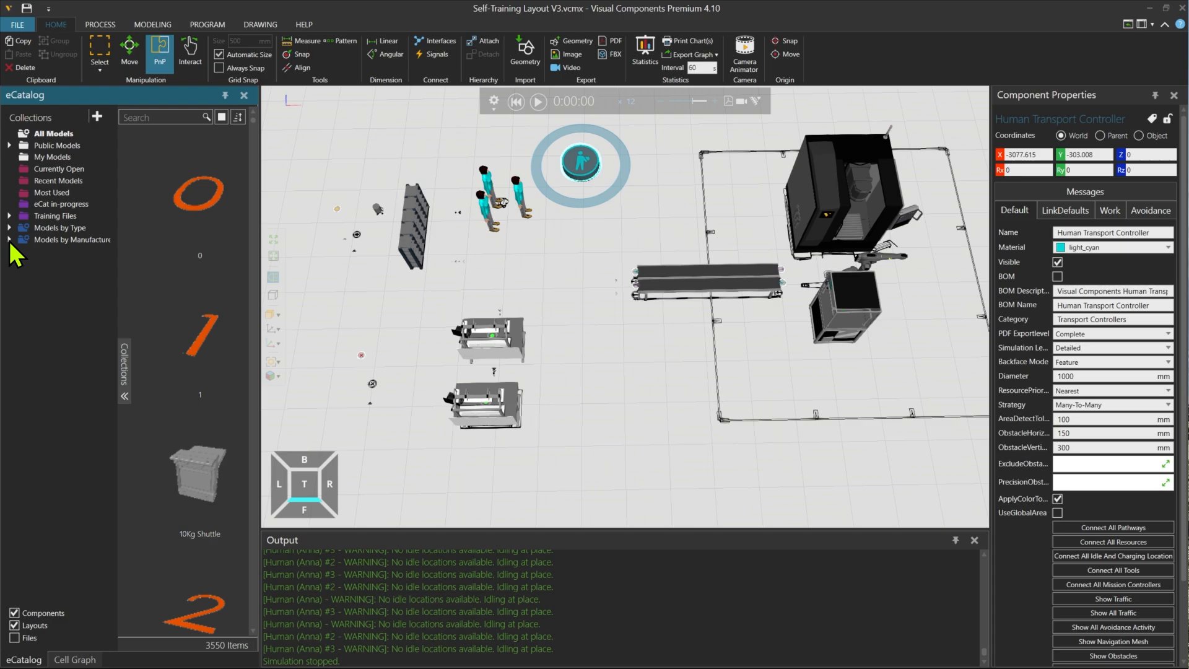
click(9, 240)
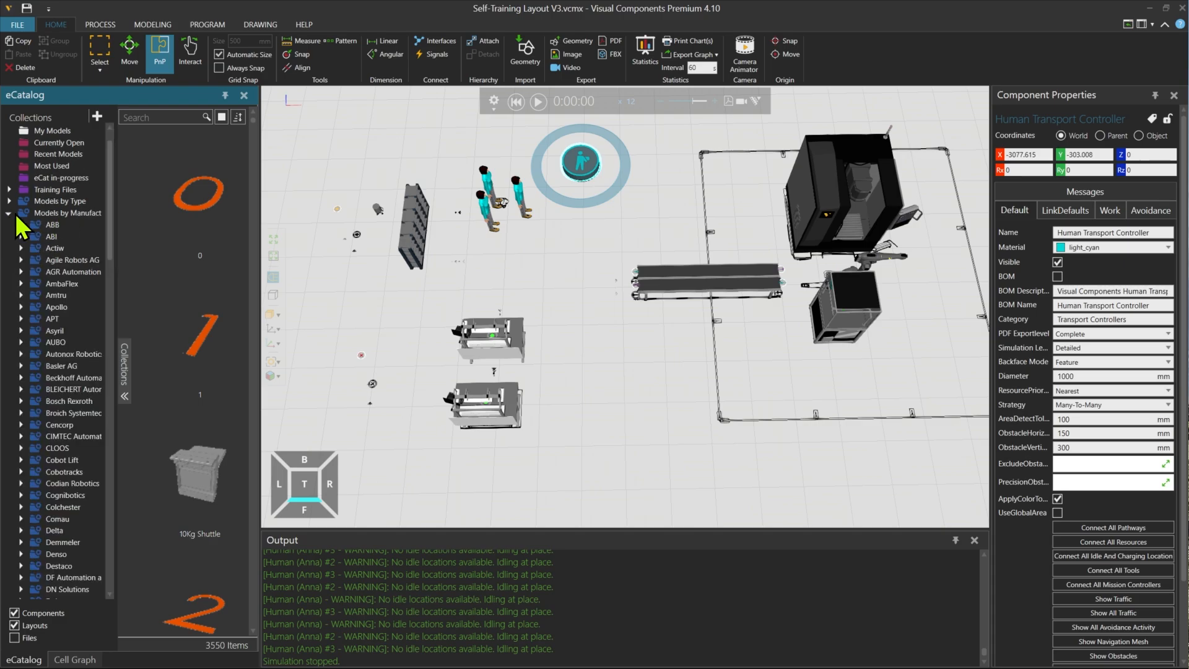
drag(109, 228, 125, 578)
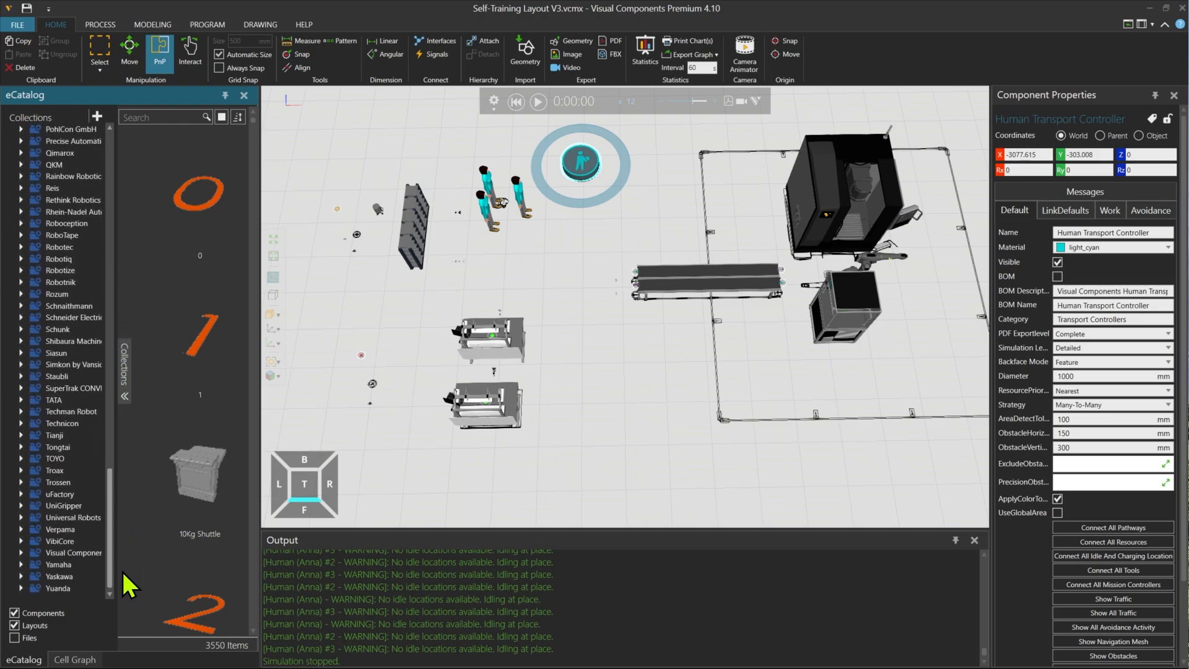
click(22, 552)
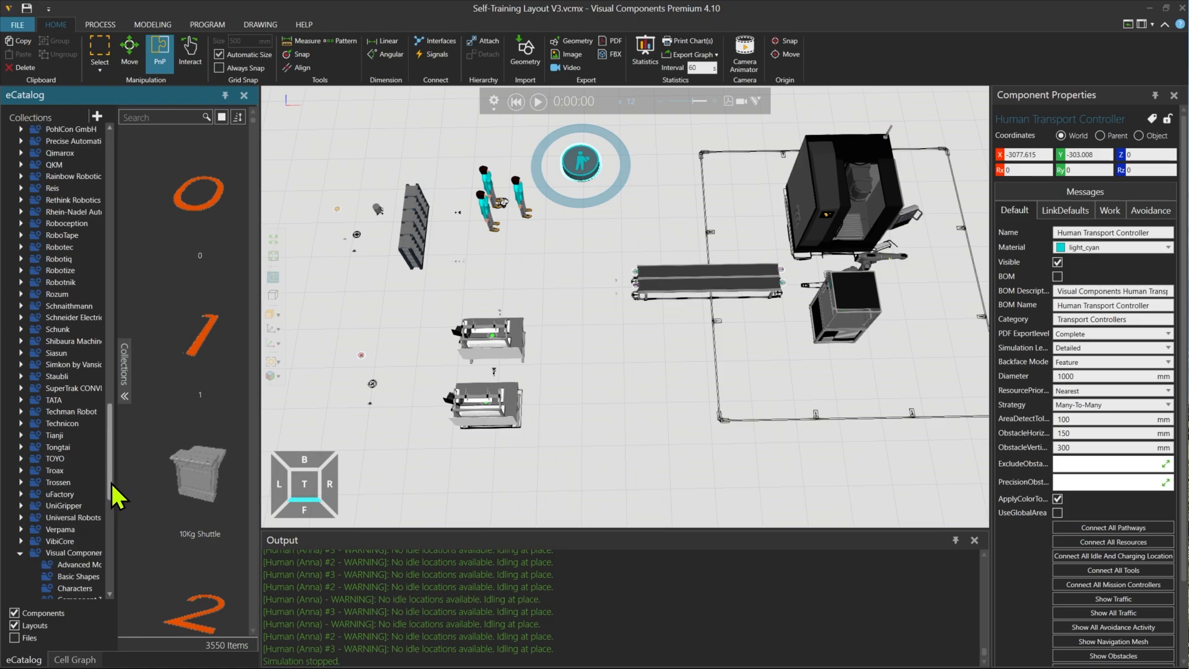
drag(116, 493, 178, 525)
click(74, 500)
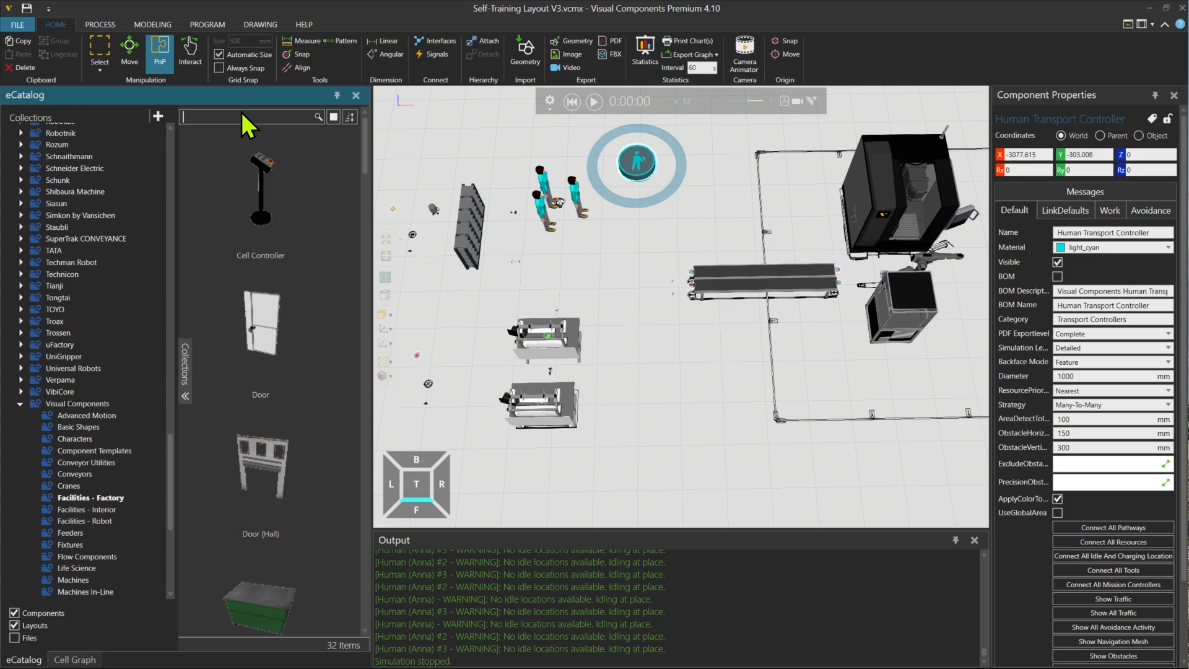
- Add the Fence and Wall Builder to the layout beside the robot at about X 2438, Y -5174 mm
drag(366, 163, 375, 286)
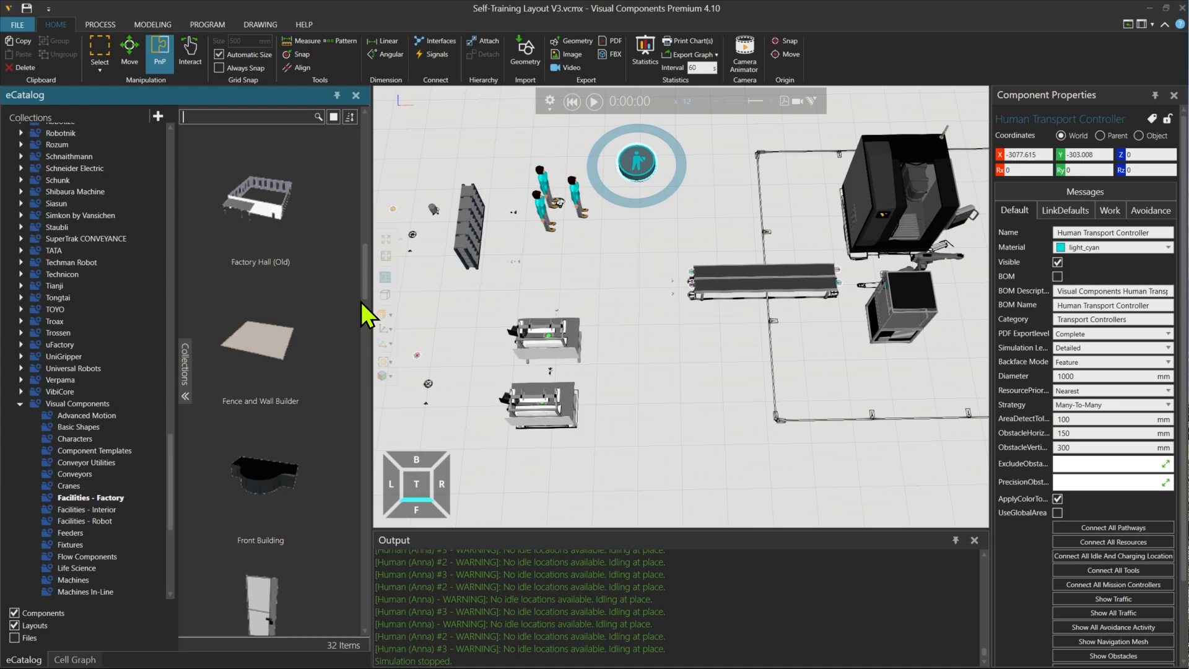
mouse_move(266, 368)
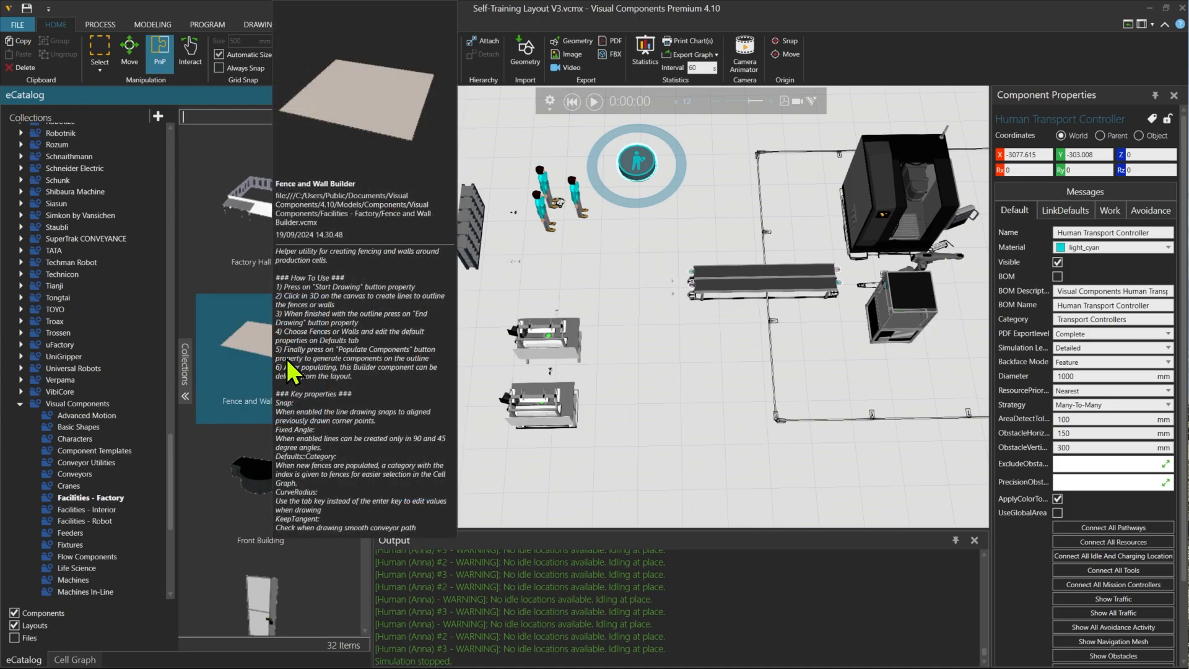
drag(255, 353, 860, 328)
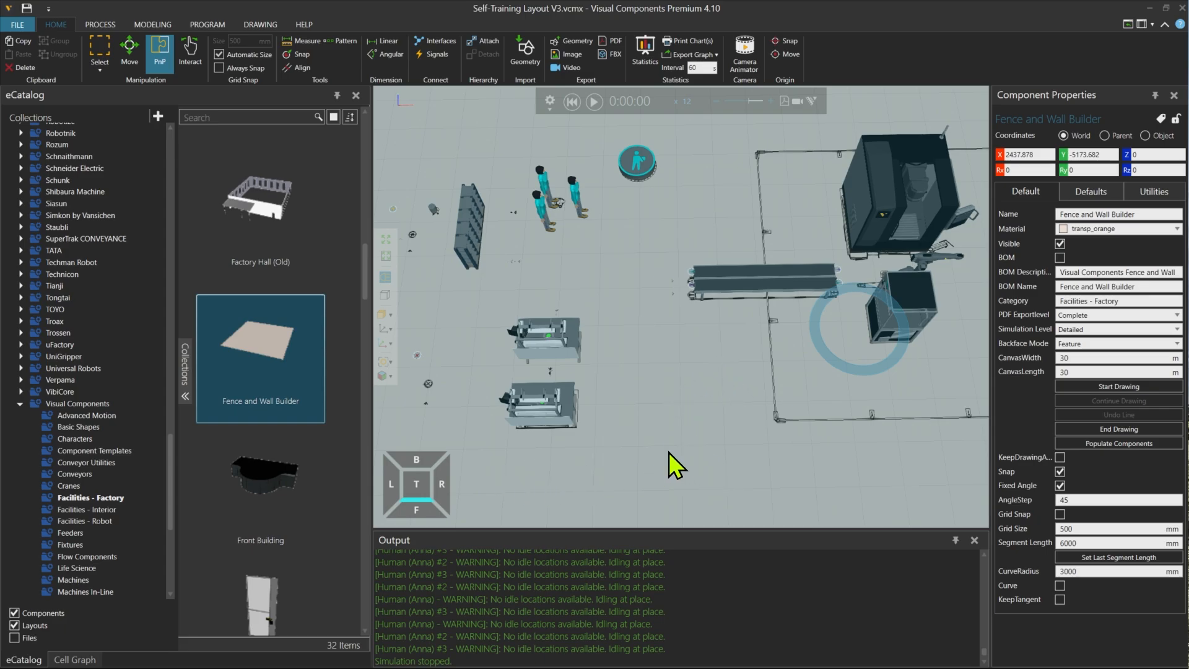
- Draw a closed rectangular fence outline through the four corners of the floor outline around the machining cell
click(417, 486)
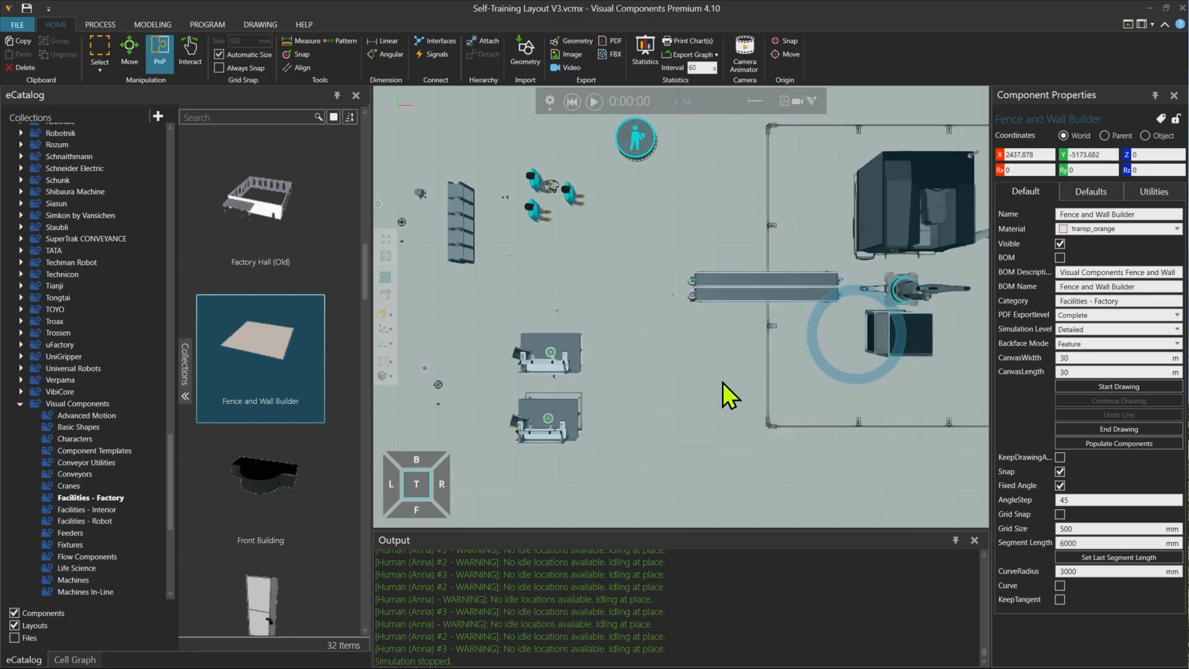
ctrl+right_drag(723, 381, 565, 394)
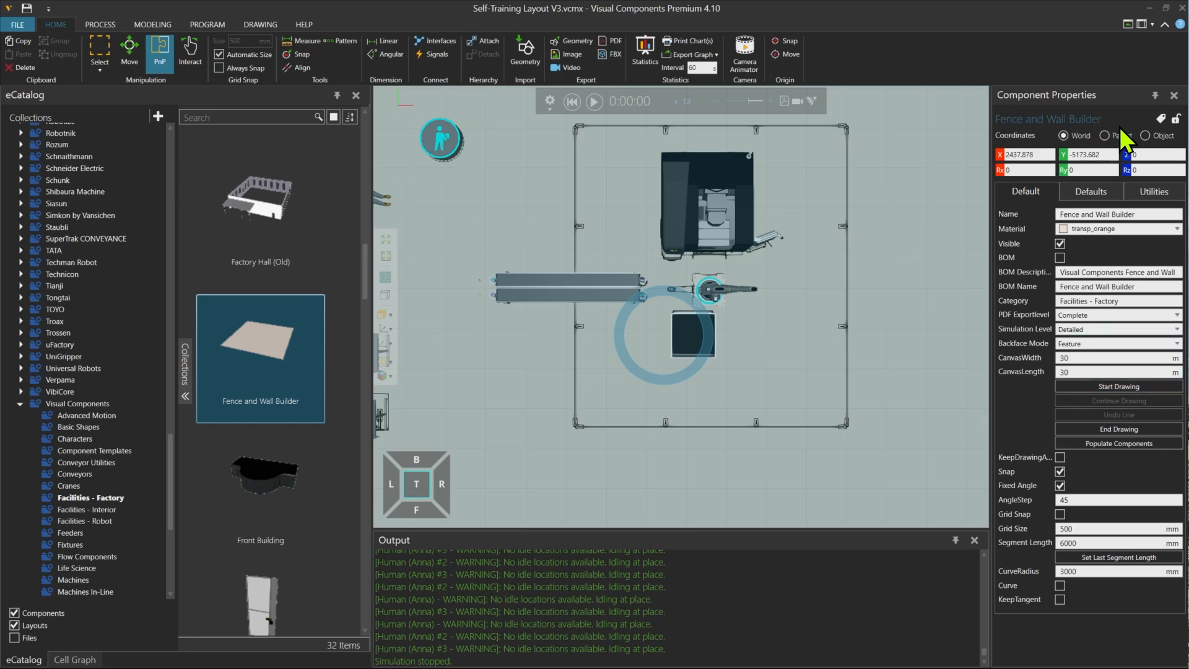
click(1115, 388)
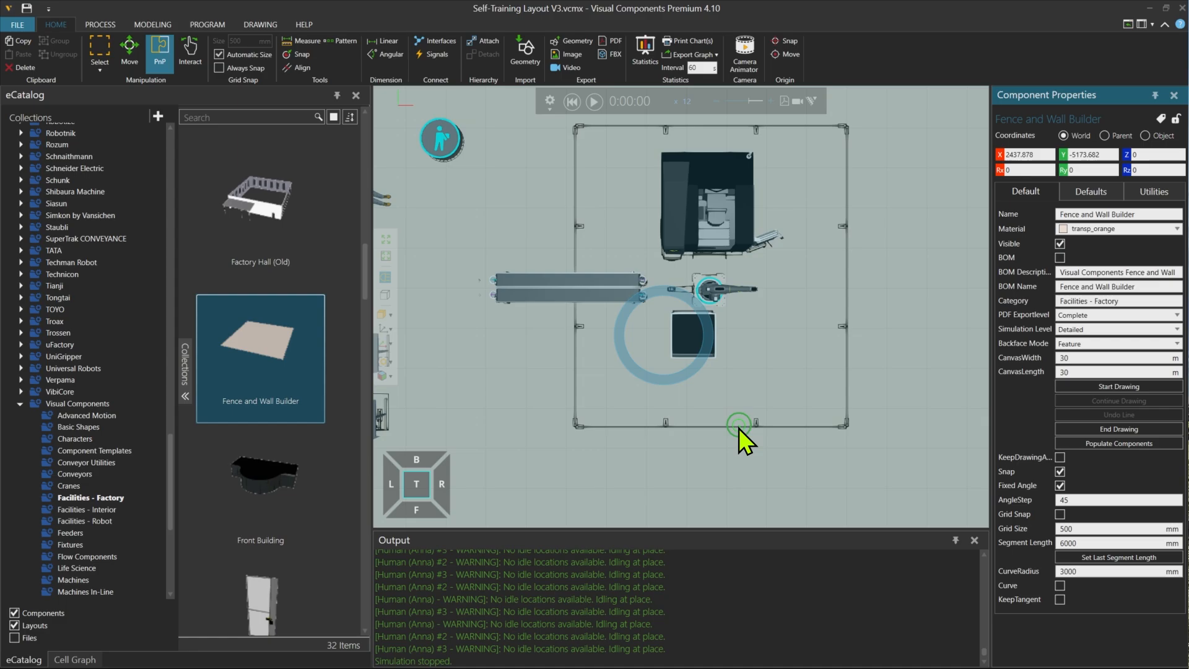
click(576, 429)
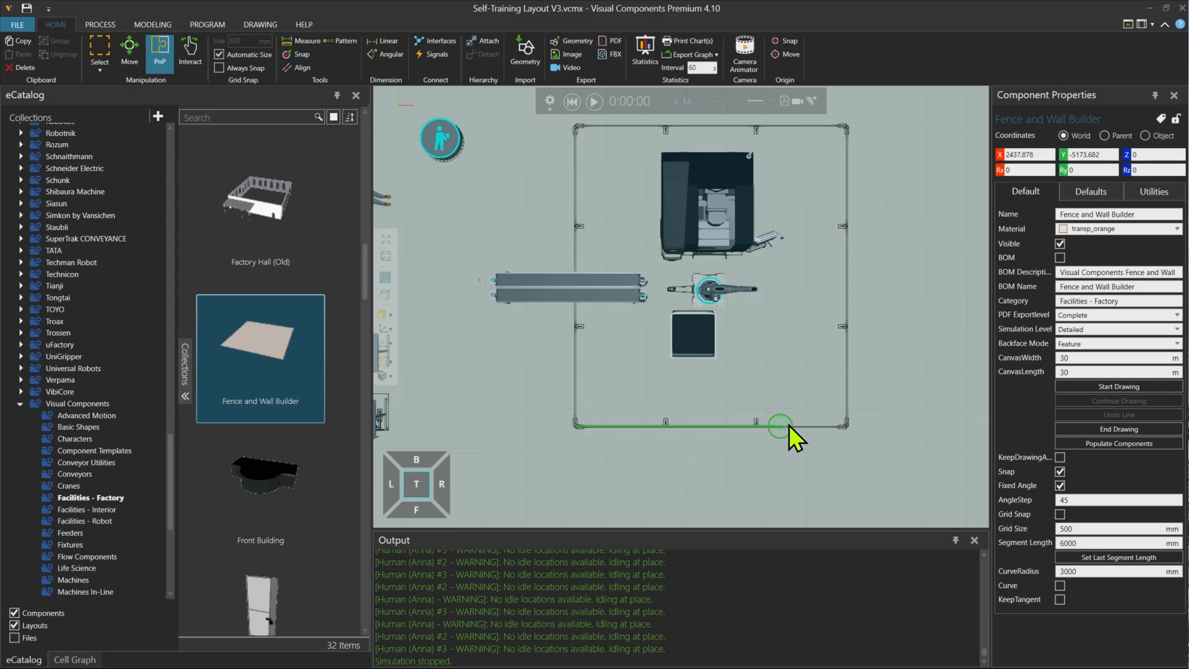
click(849, 426)
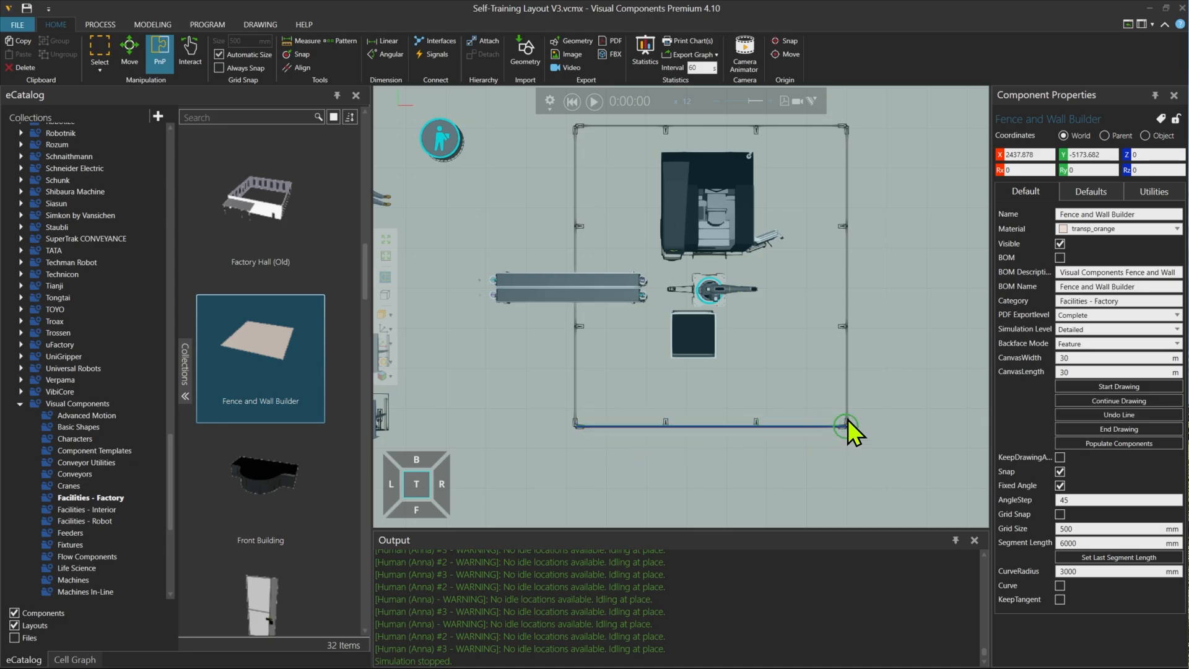
click(848, 128)
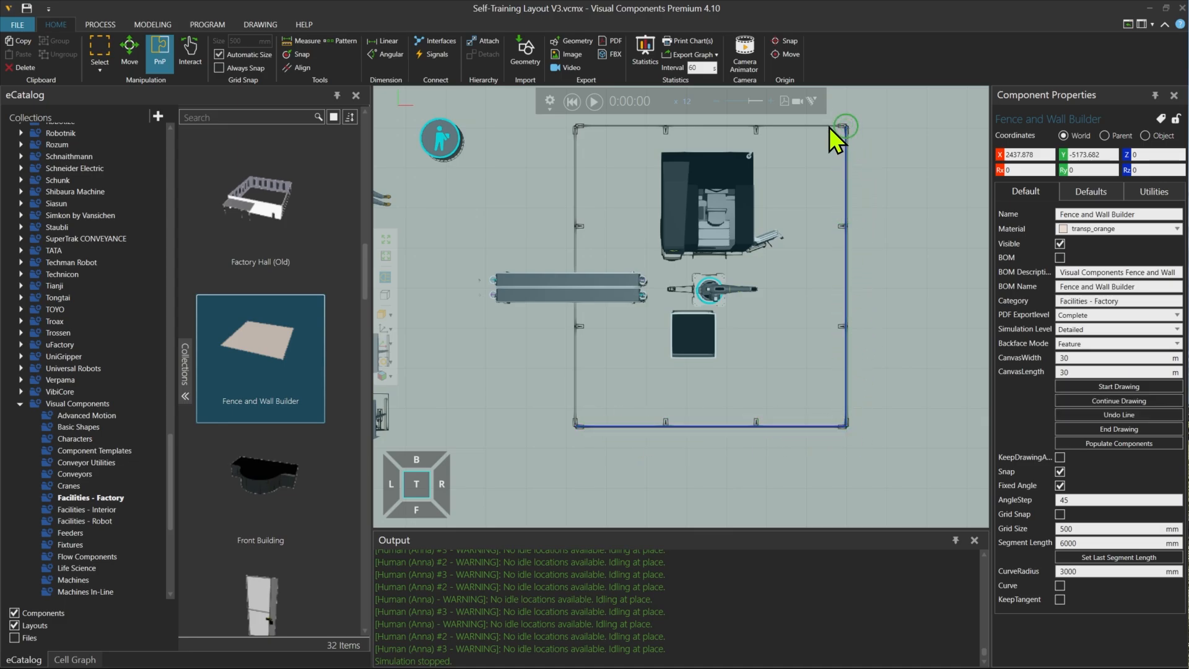
click(577, 128)
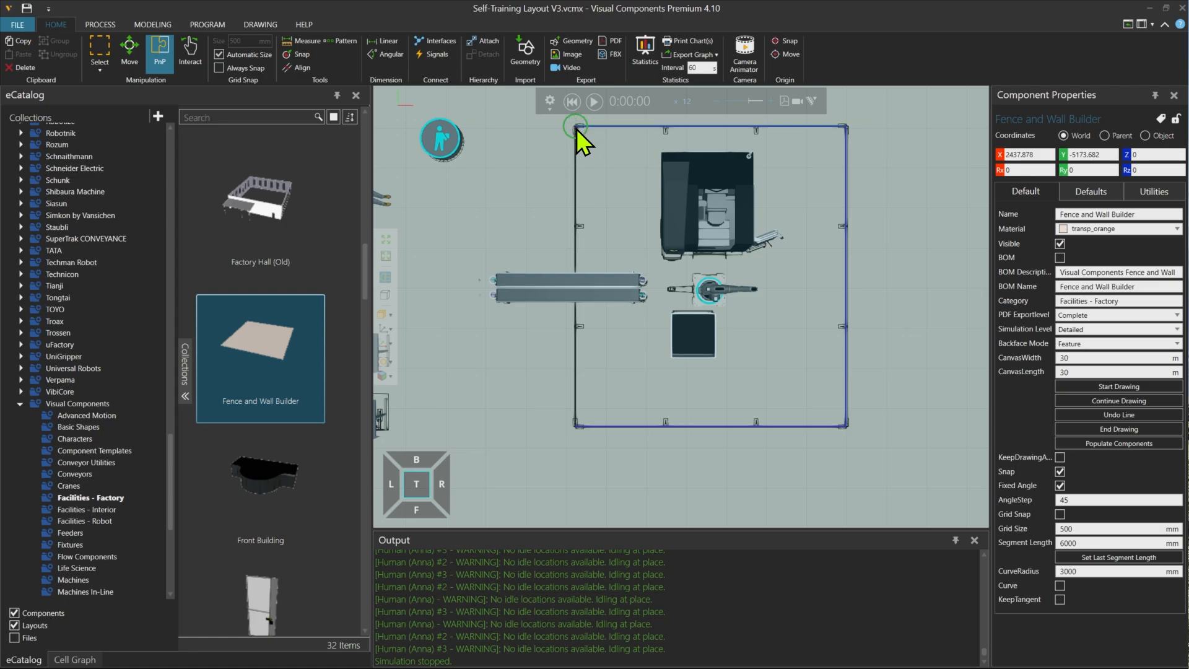
click(576, 426)
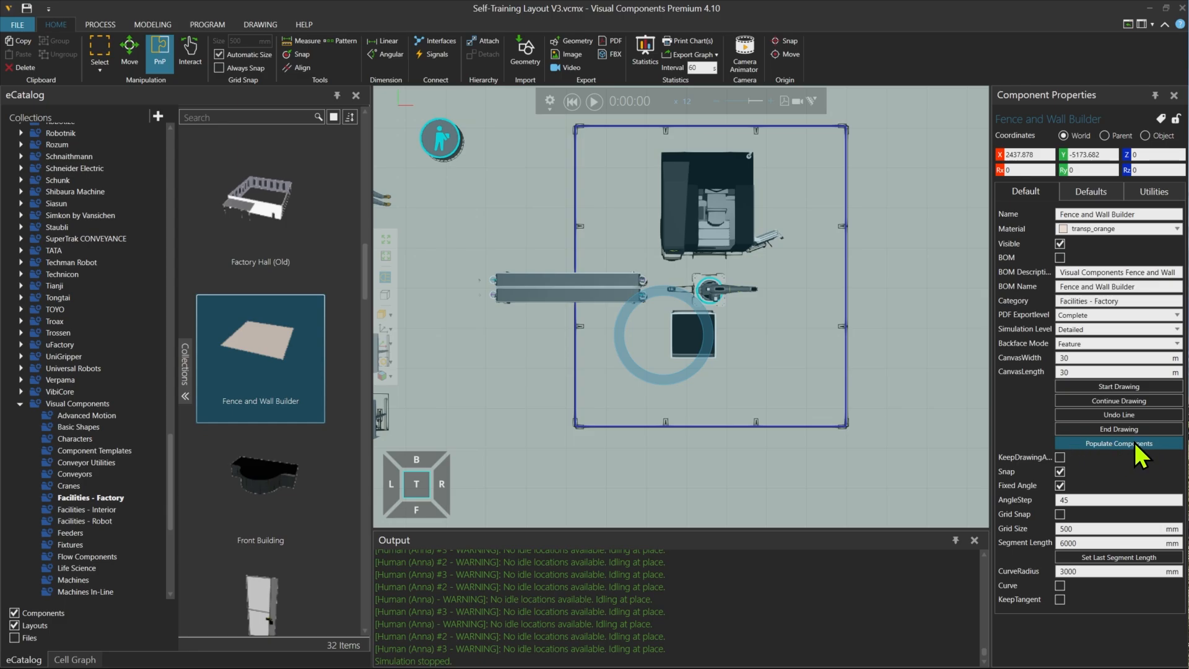
- Populate the fence components along the drawn outline and delete the Fence and Wall Builder from the layout
click(1115, 443)
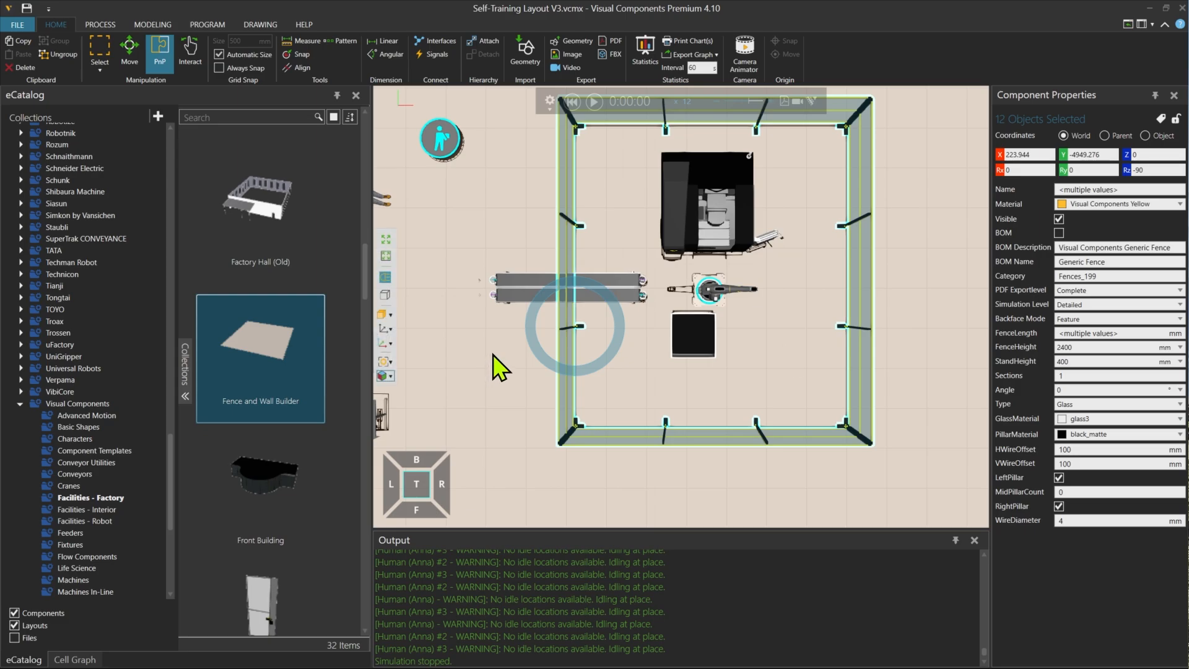
right_drag(496, 352, 570, 363)
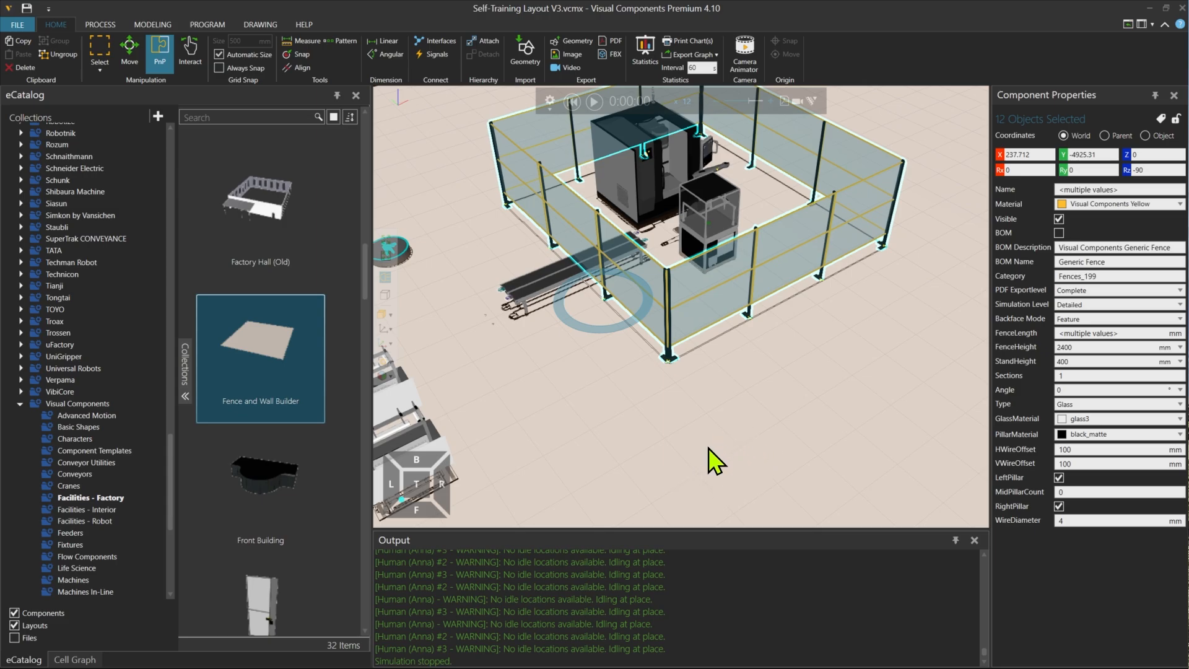
click(696, 430)
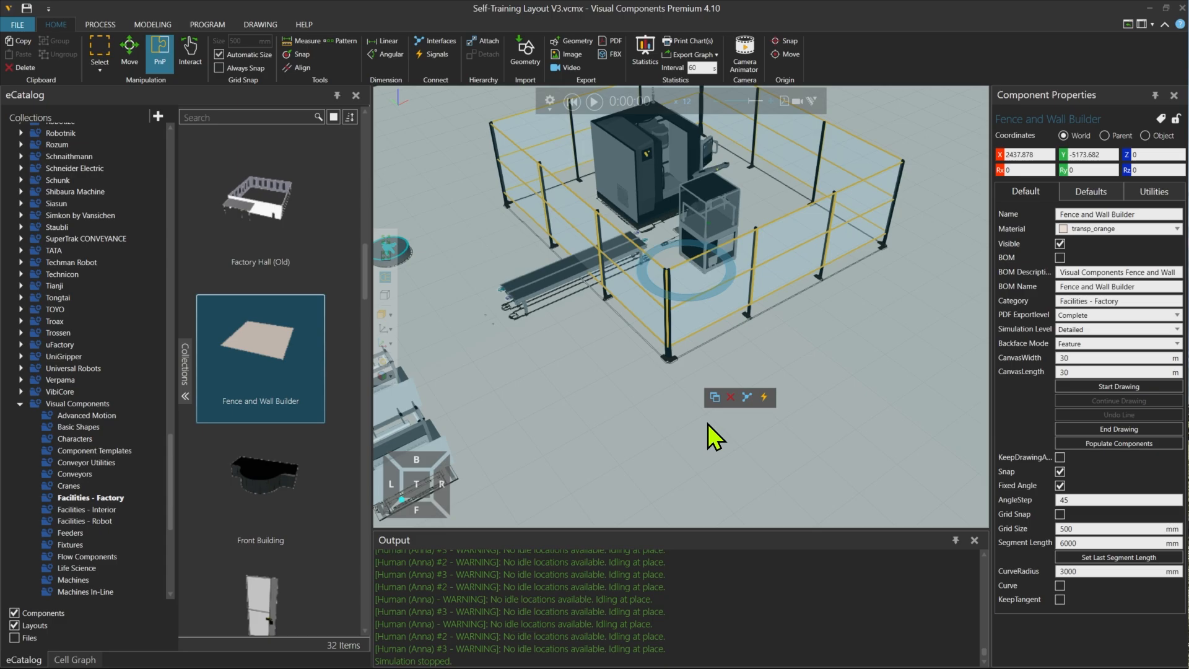
click(731, 398)
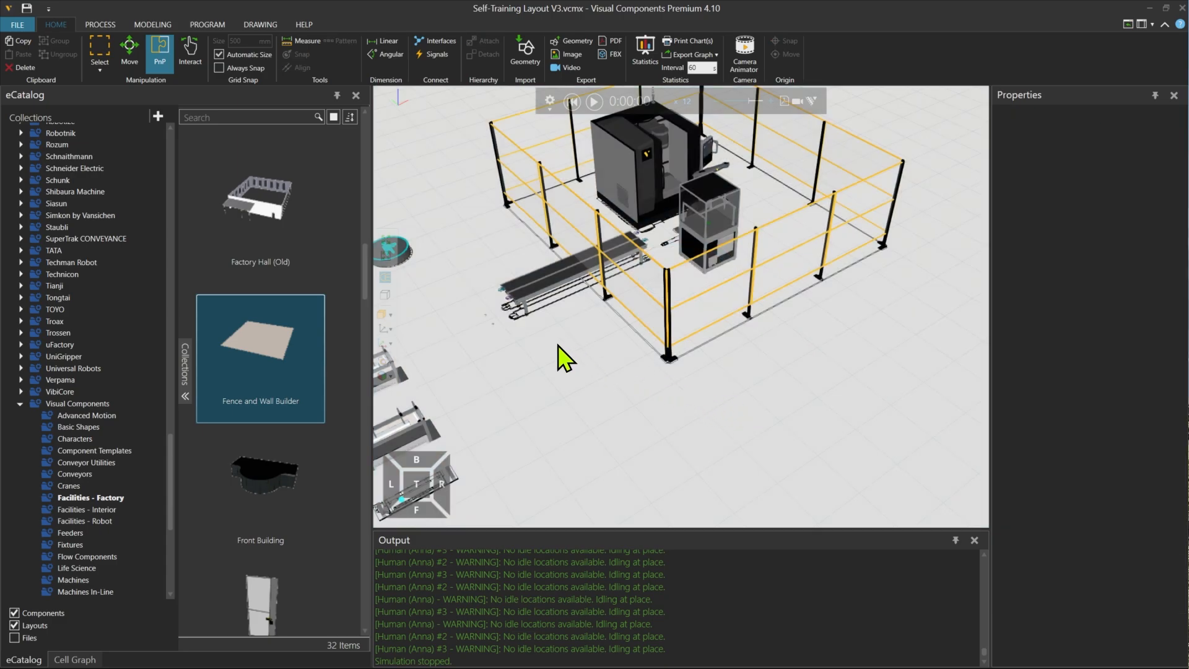
- Set the stand height of the single fence section crossing the conveyors to 1200 mm
scroll(565, 337, up, 5)
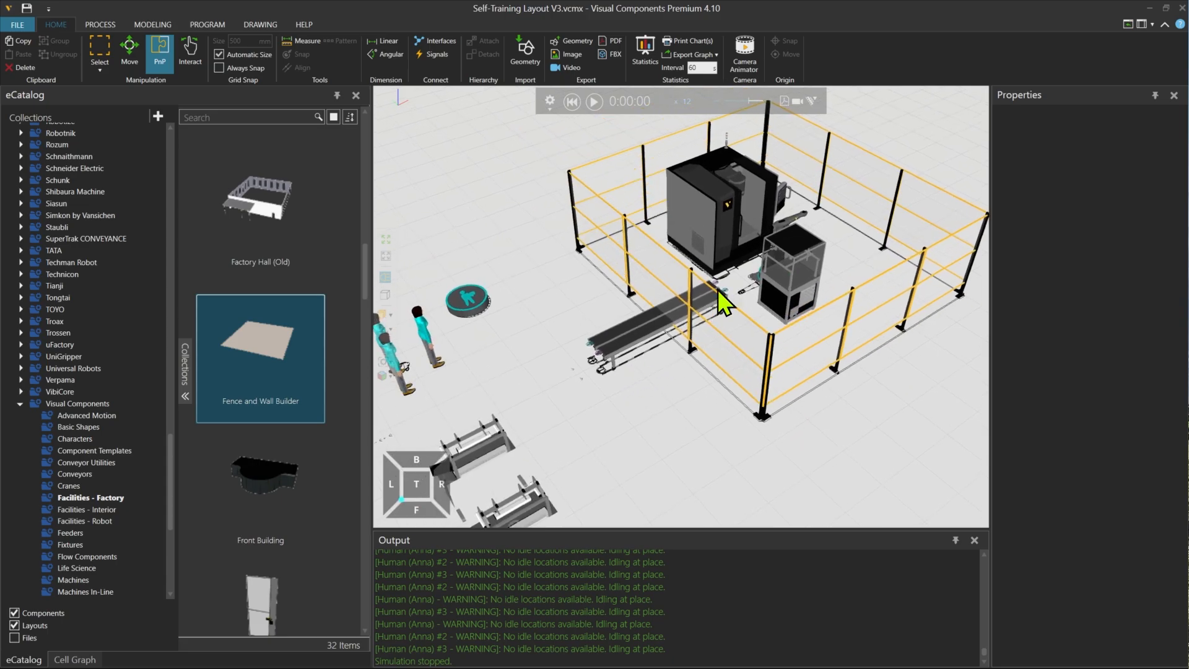
scroll(674, 271, up, 4)
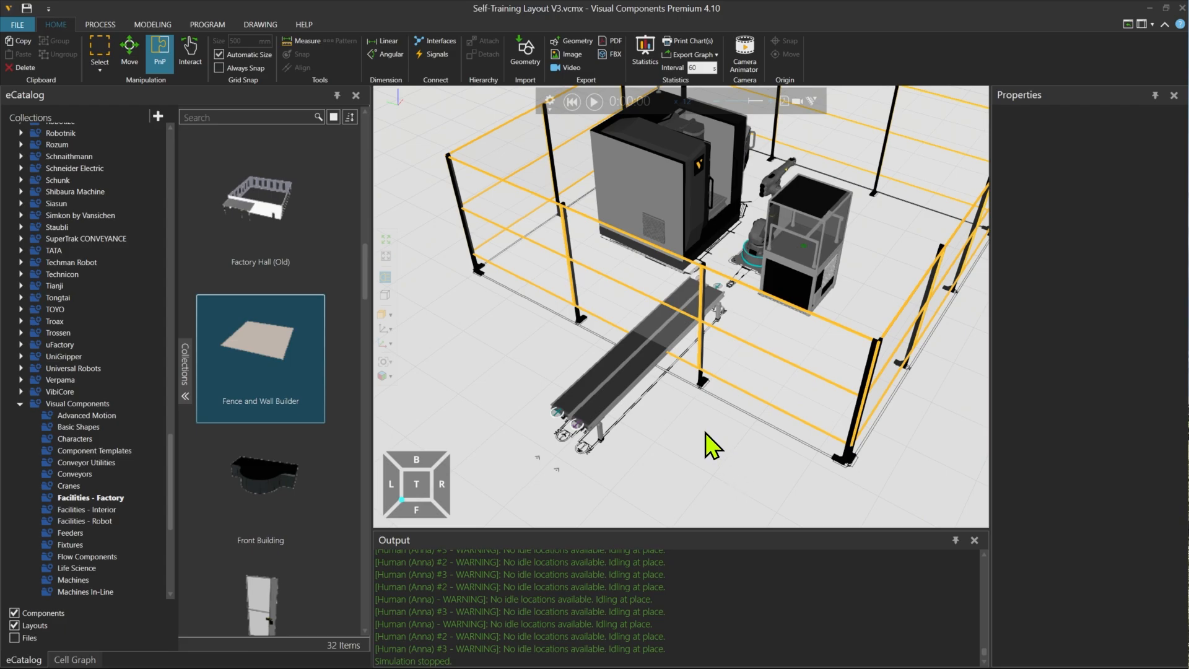
click(637, 282)
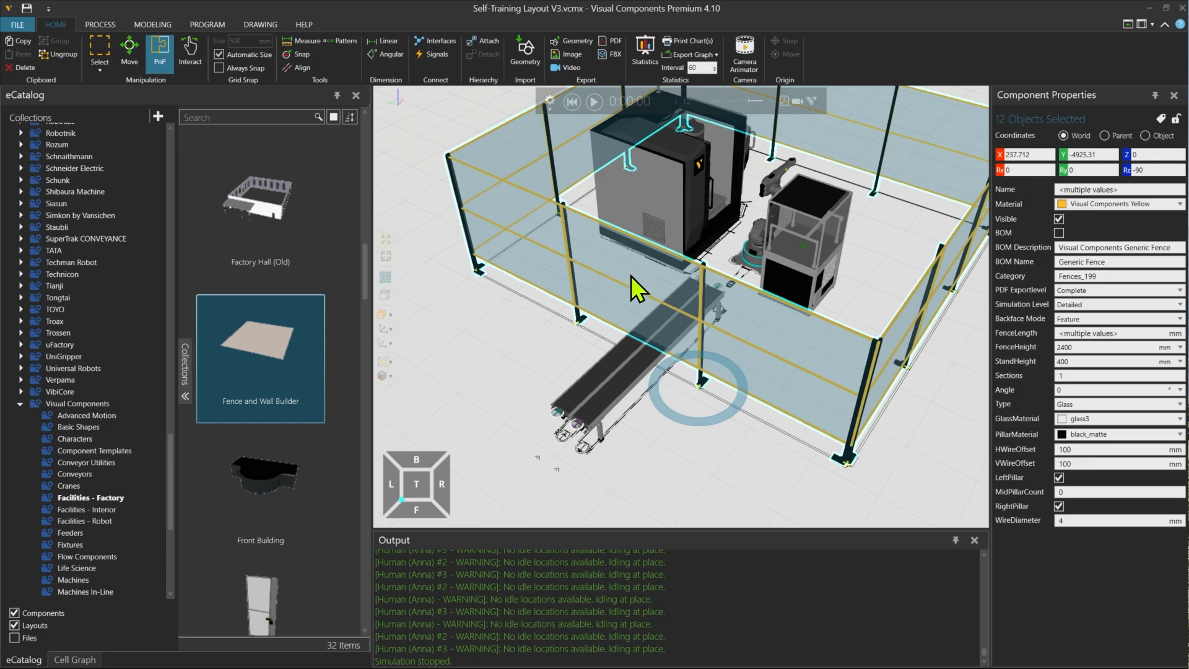
click(631, 277)
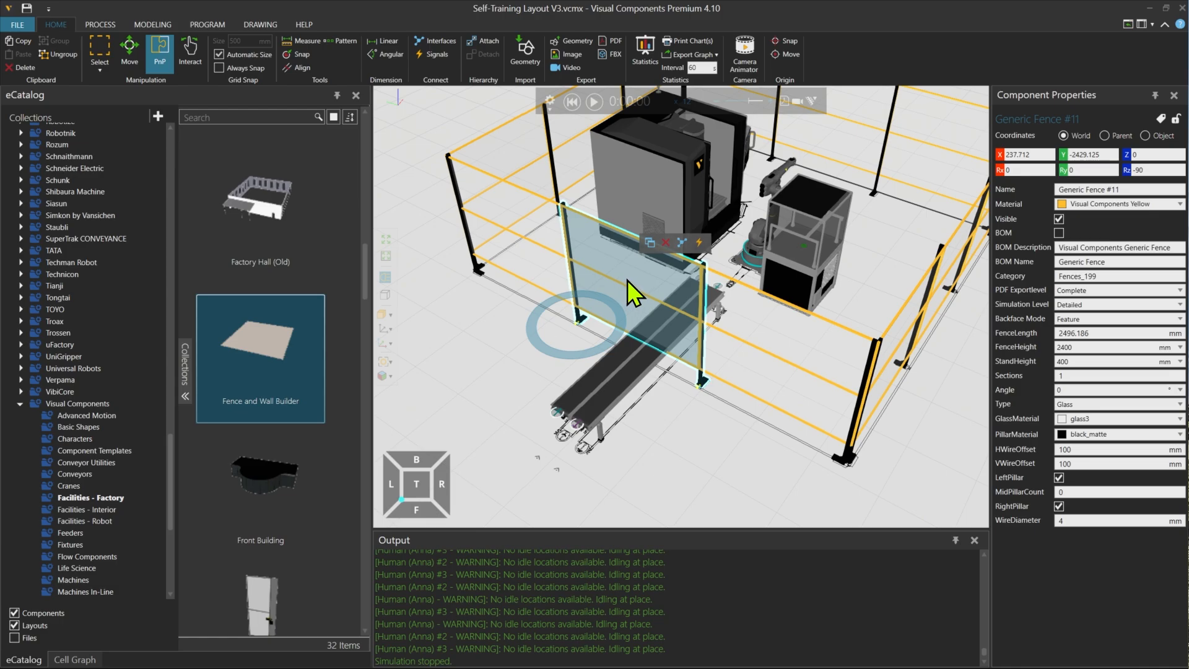
click(1073, 362)
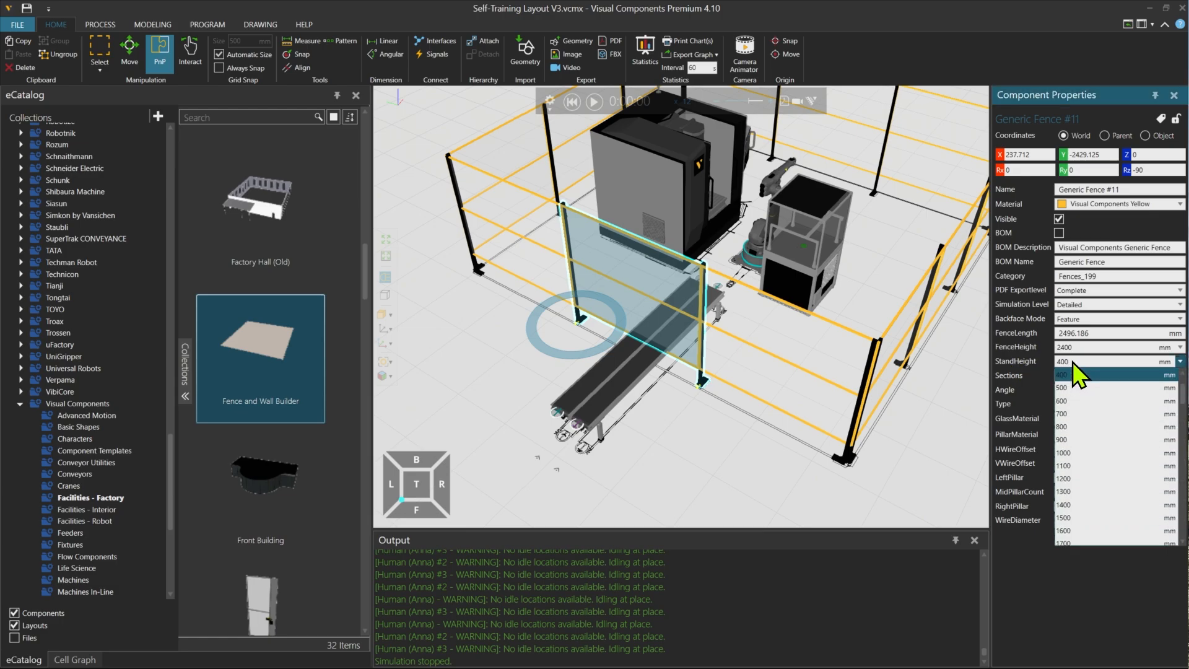
click(1076, 480)
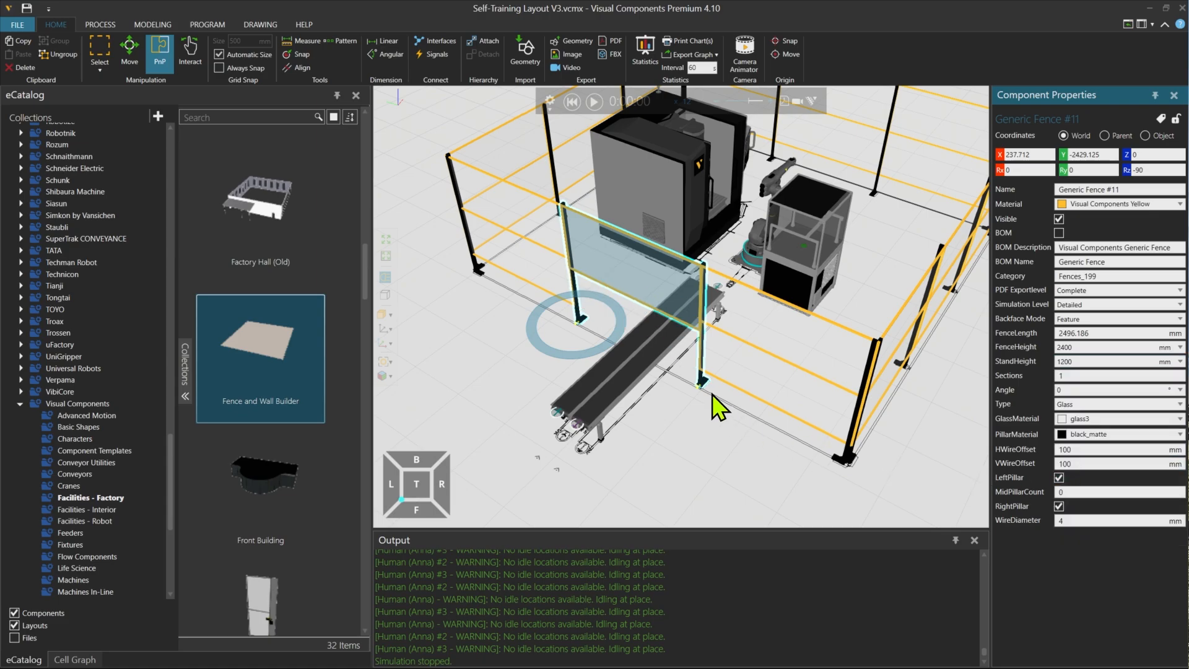
right_drag(709, 399, 678, 349)
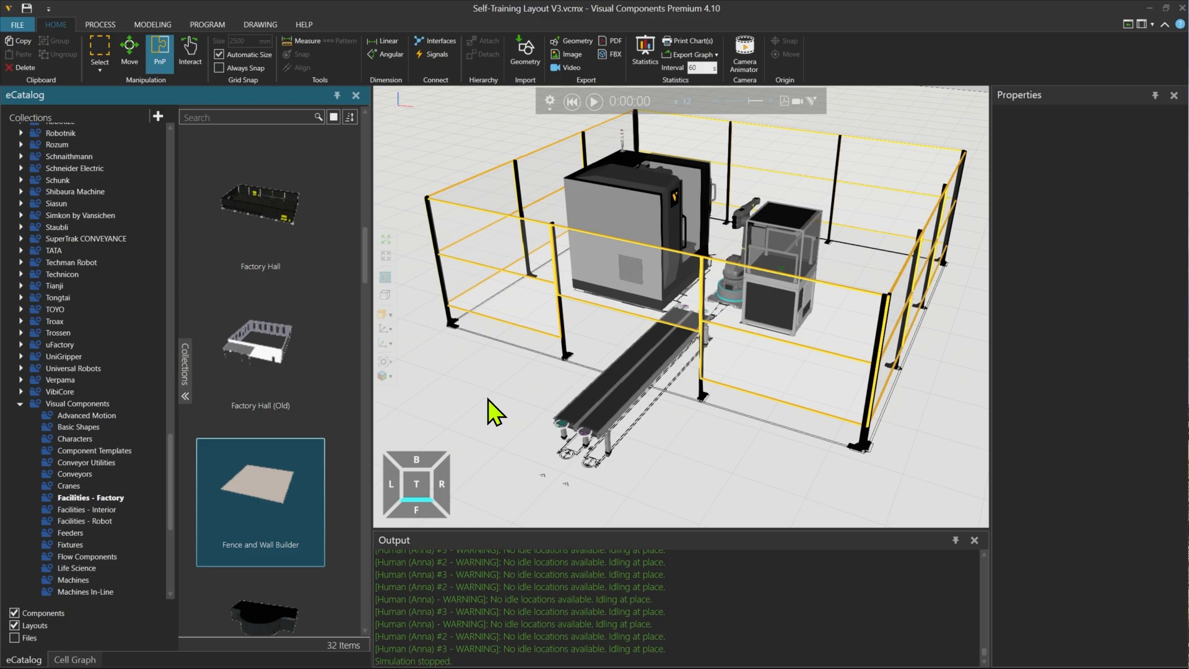
- Add the Factory Hall component to the layout at about X -467, Y -3537 mm, over the fenced machining cell
right_drag(488, 399, 481, 398)
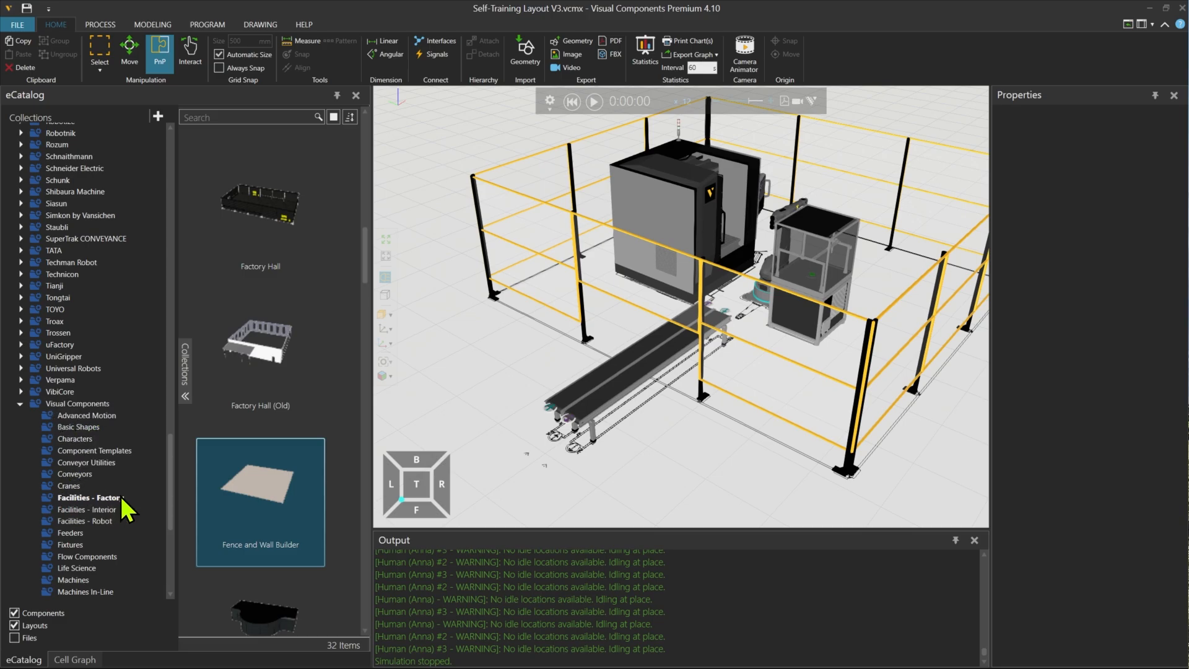
click(256, 246)
drag(249, 244, 404, 307)
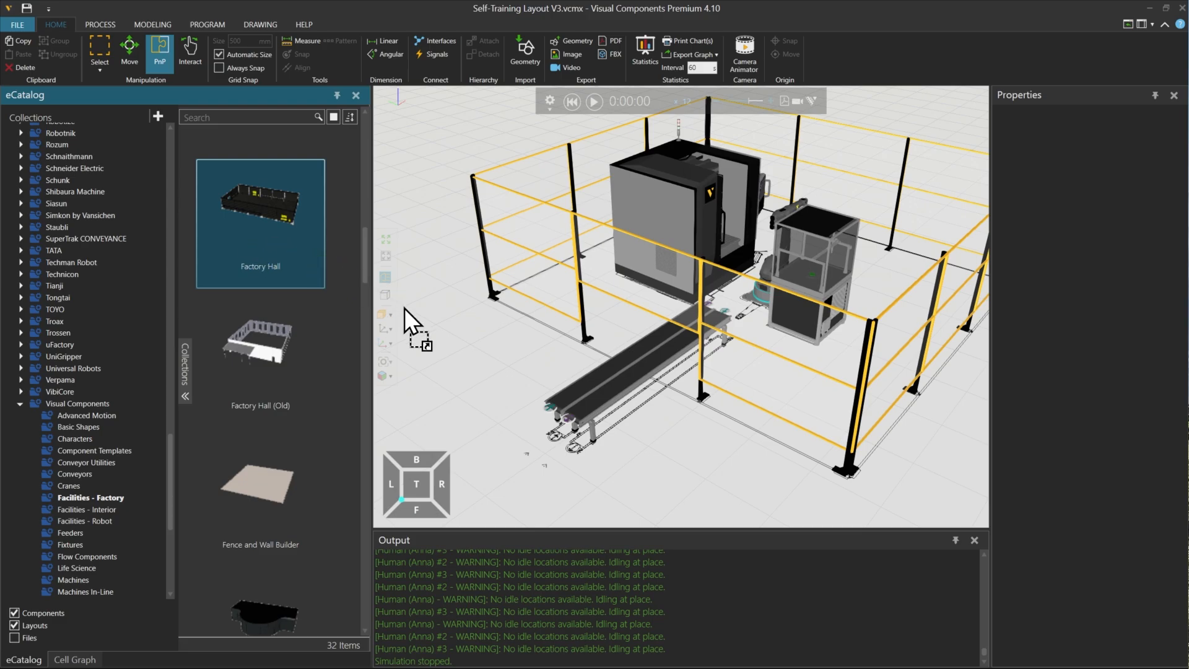
drag(601, 387, 601, 386)
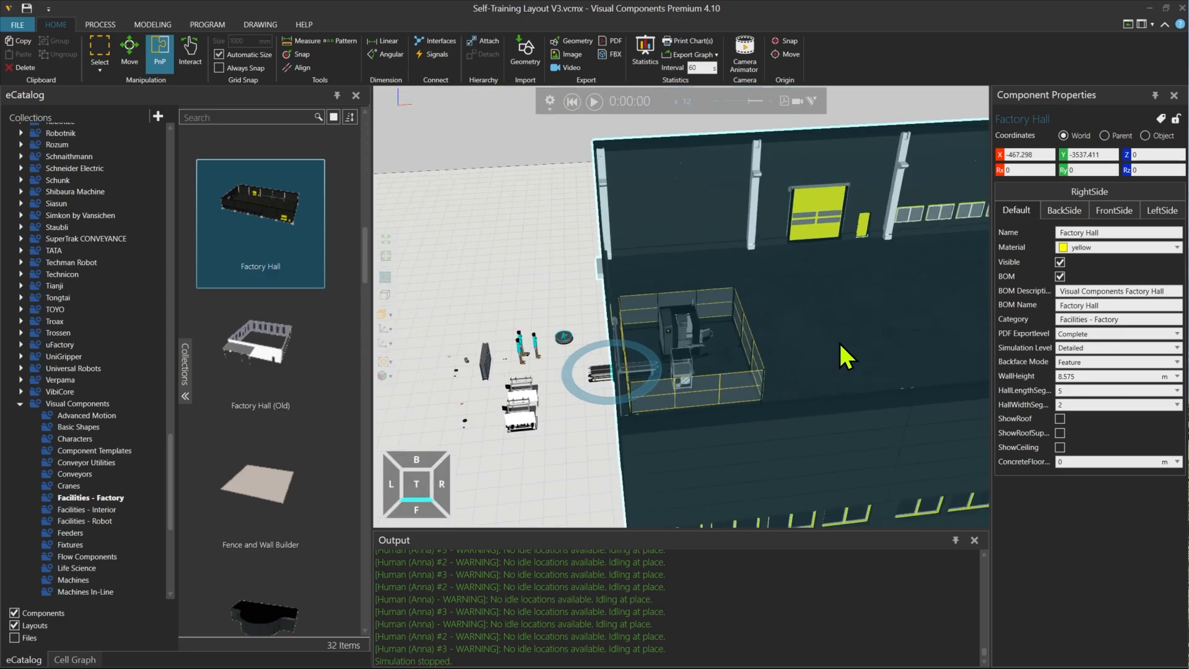
- Widen the properties area and set the factory hall's length segments to 2
ctrl+right_drag(845, 356, 749, 335)
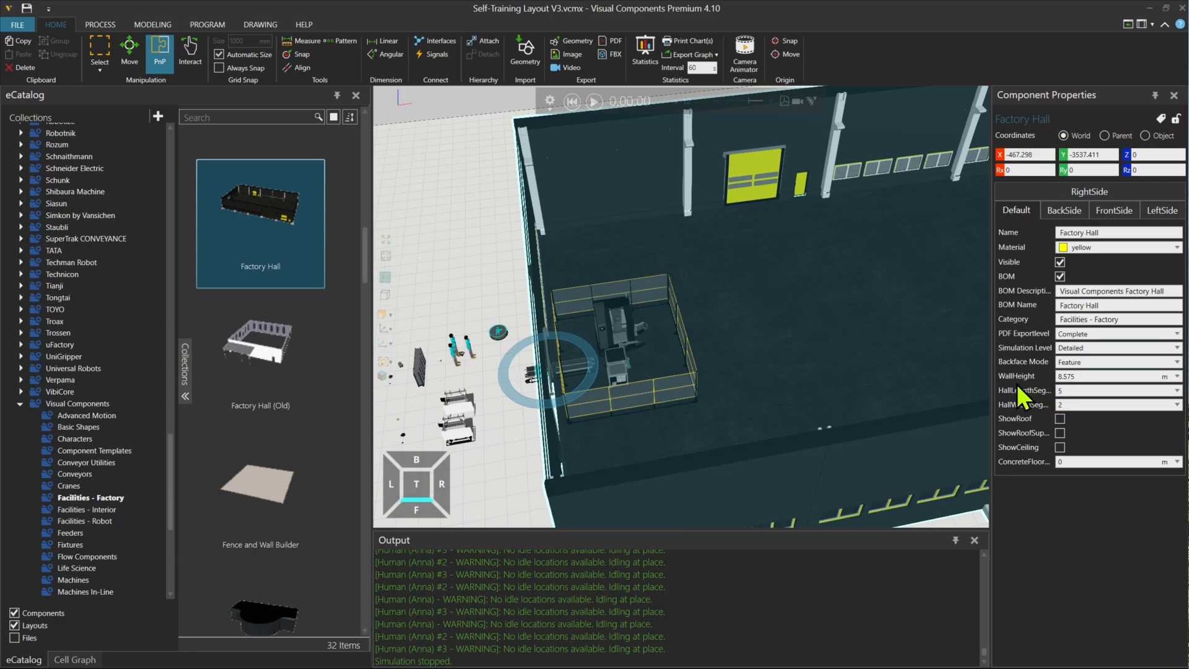
drag(992, 389, 954, 389)
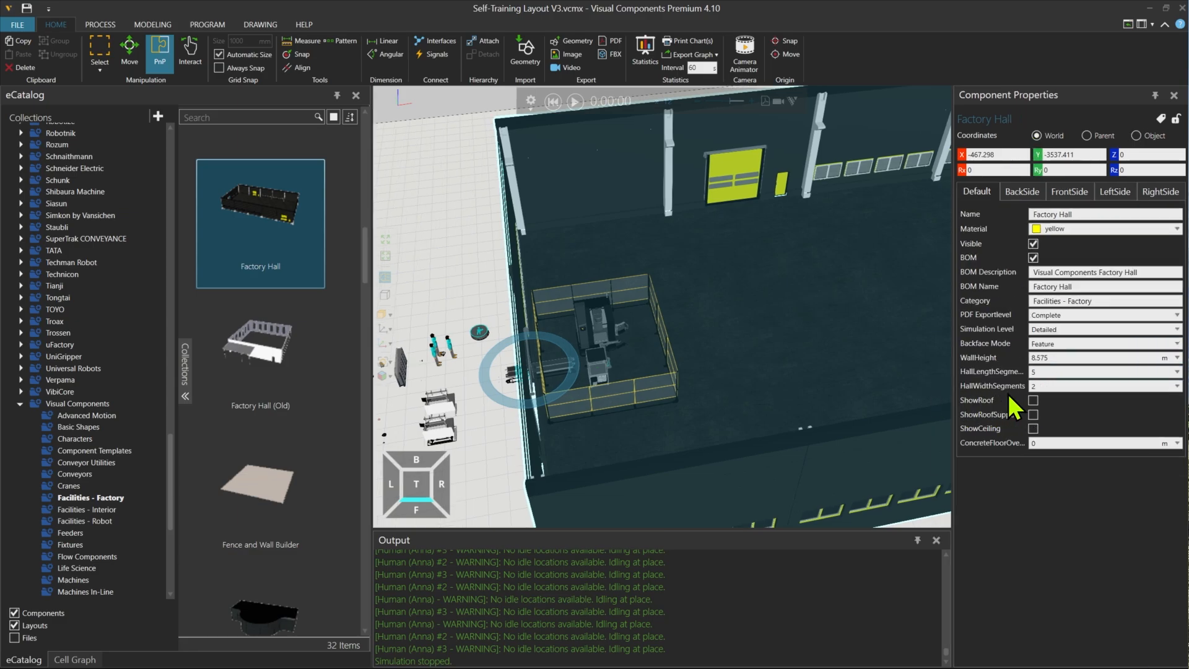
click(1053, 371)
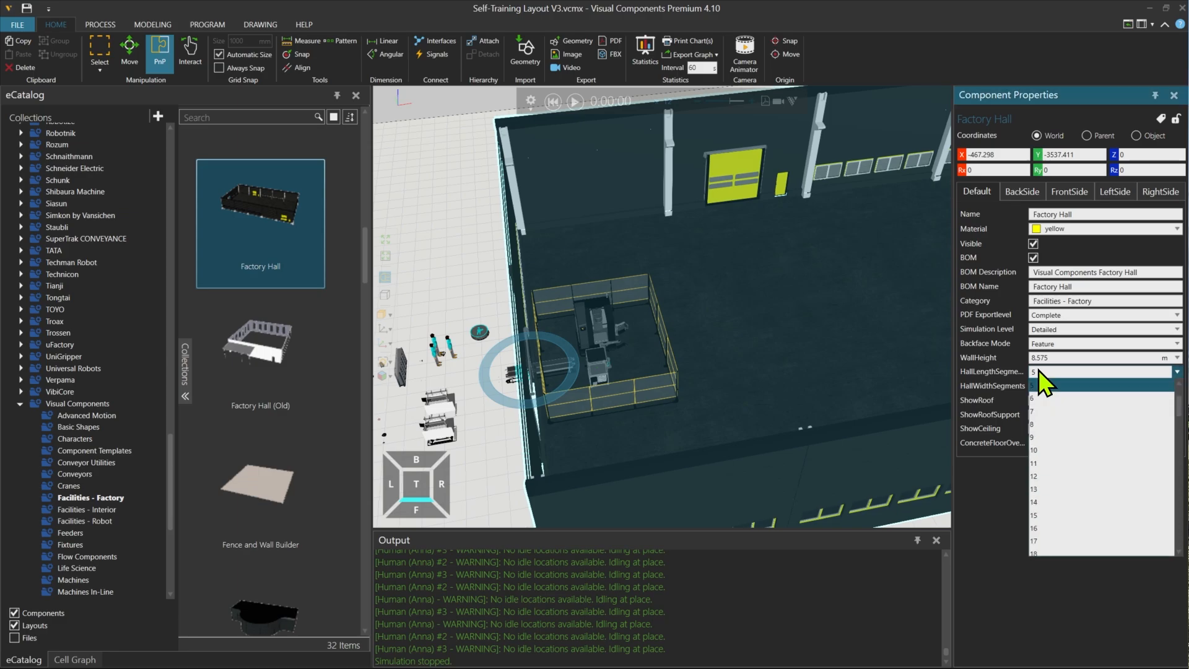
click(1039, 399)
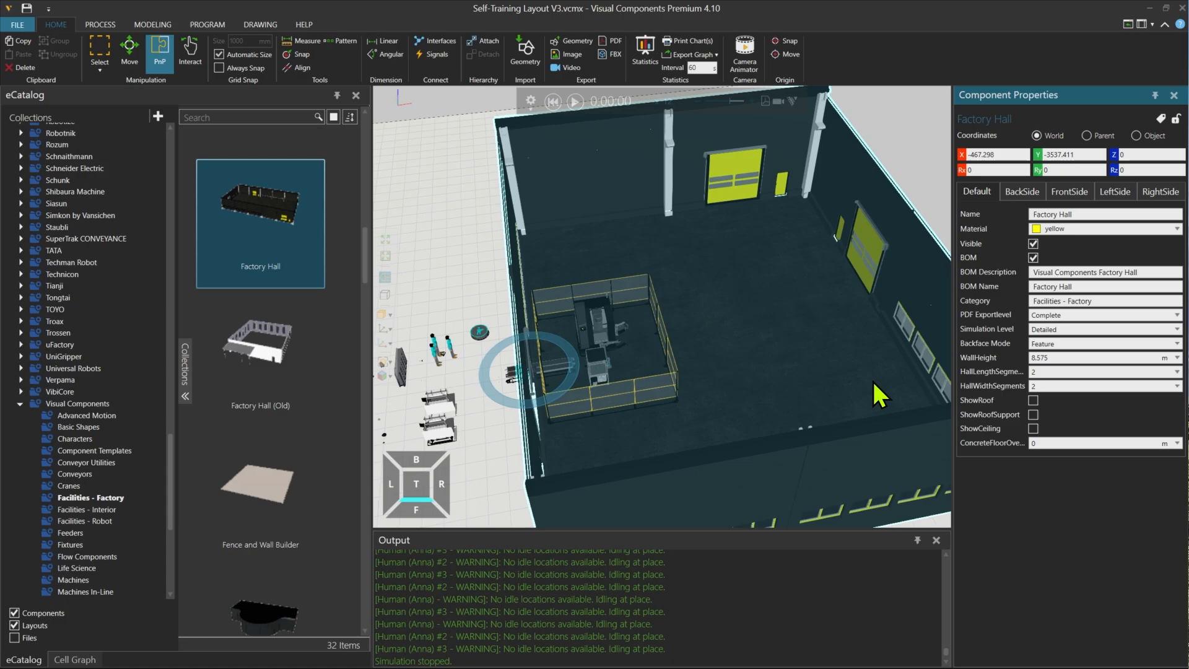
- Move the factory hall to about X -10597, Y -3634 mm so it encloses all equipment and workers, and save the layout
scroll(861, 375, up, 3)
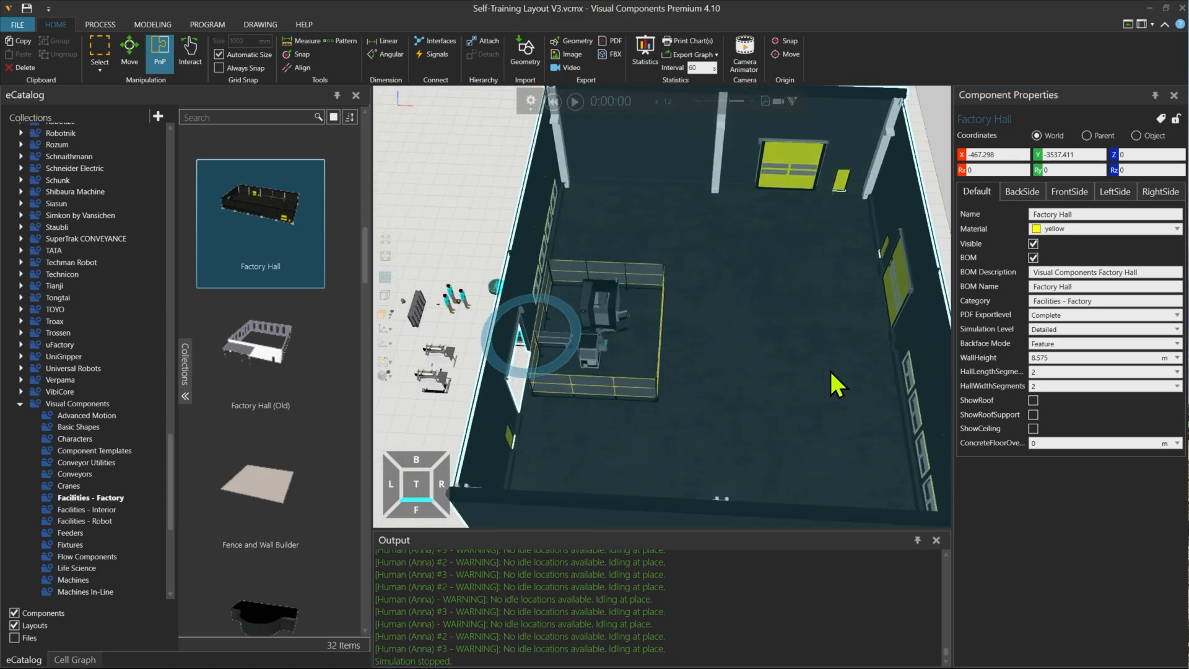
scroll(837, 361, down, 2)
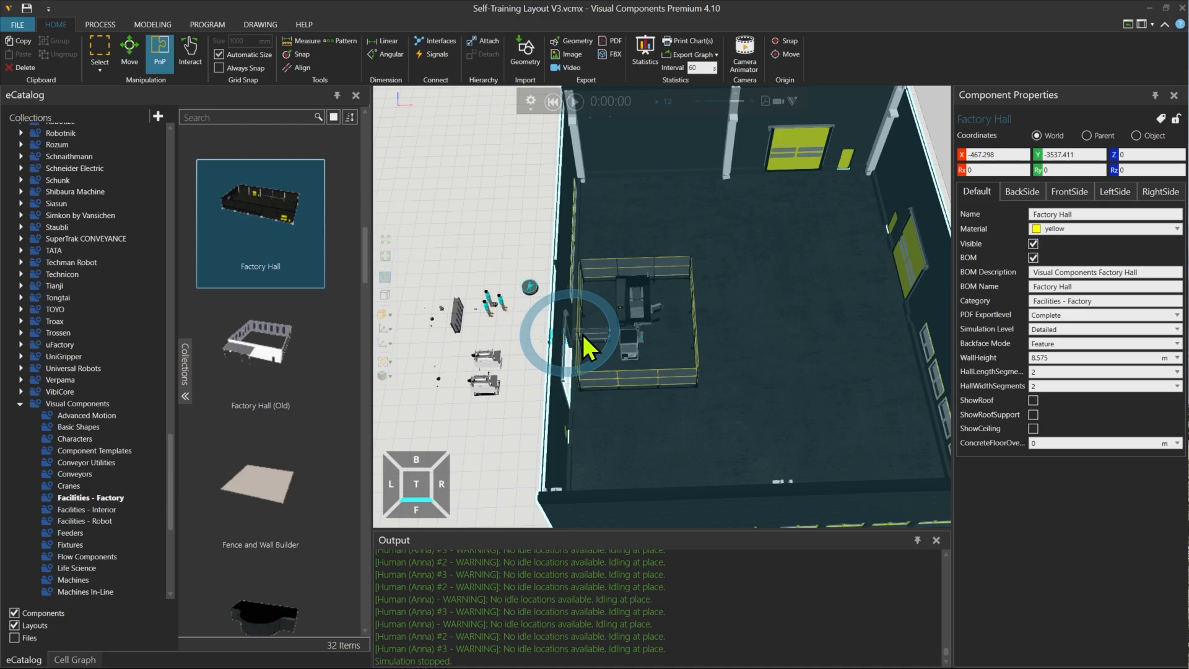
drag(567, 322, 487, 328)
right_drag(619, 331, 597, 319)
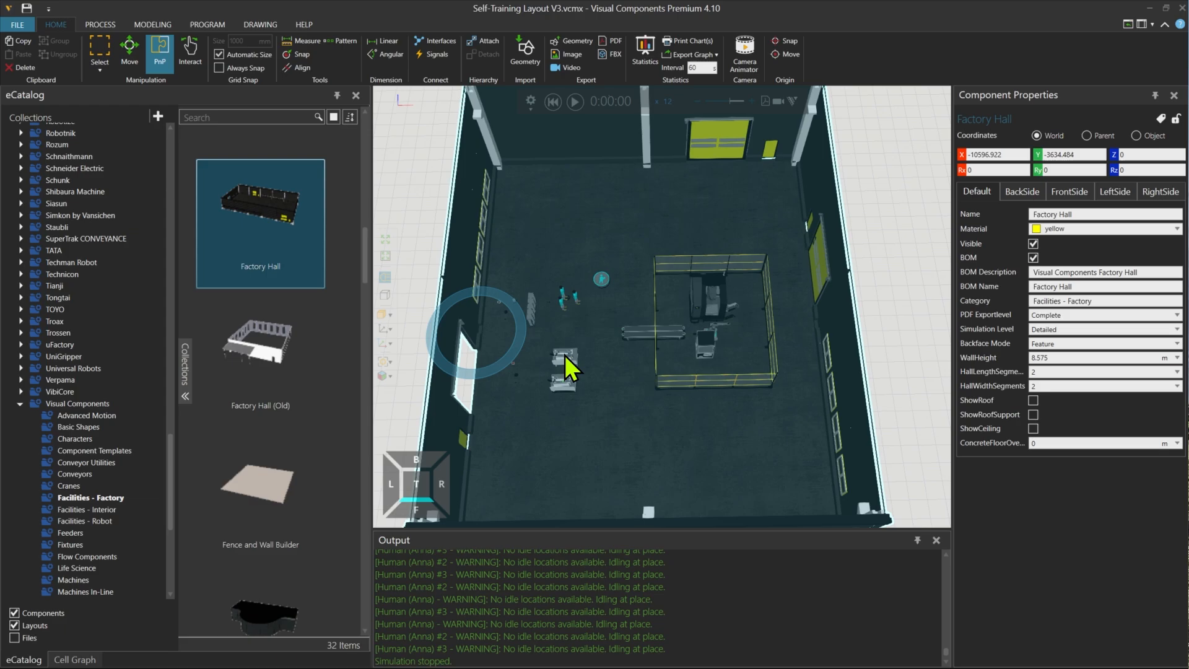
key(ctrl+s)
click(887, 326)
- Run the simulation at about 1.7x speed with the cell and workers in view, and clear the output log
scroll(643, 315, up, 5)
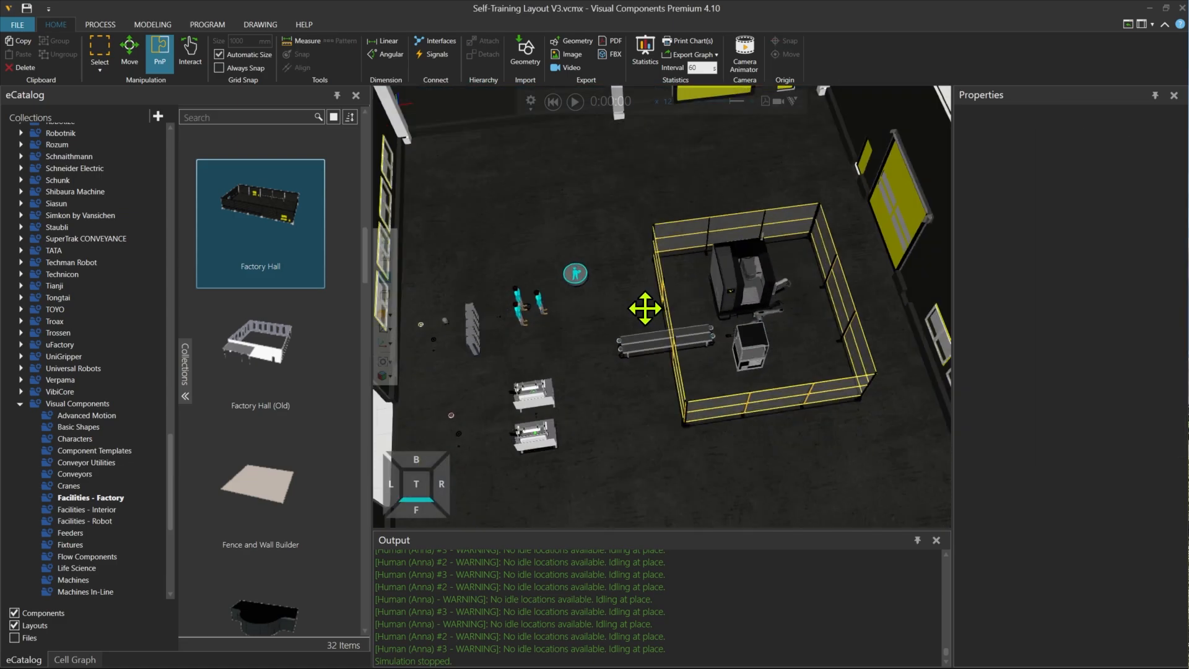
scroll(650, 303, up, 2)
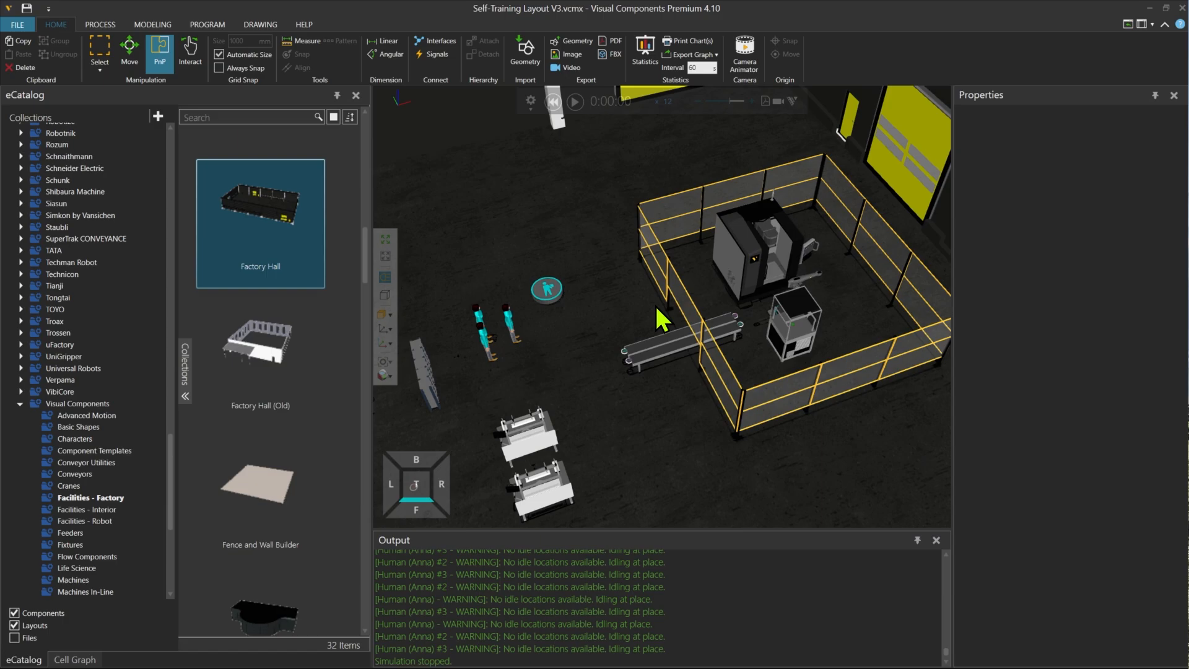
drag(731, 101, 722, 101)
click(575, 102)
scroll(631, 286, down, 2)
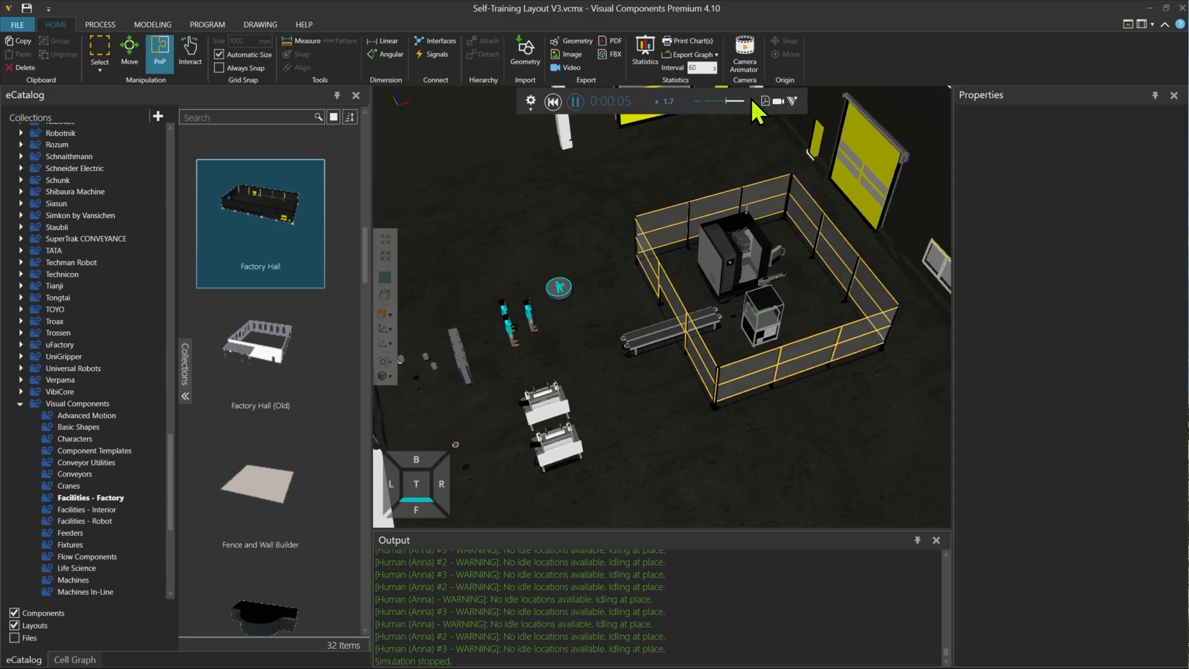
right_click(638, 583)
click(661, 587)
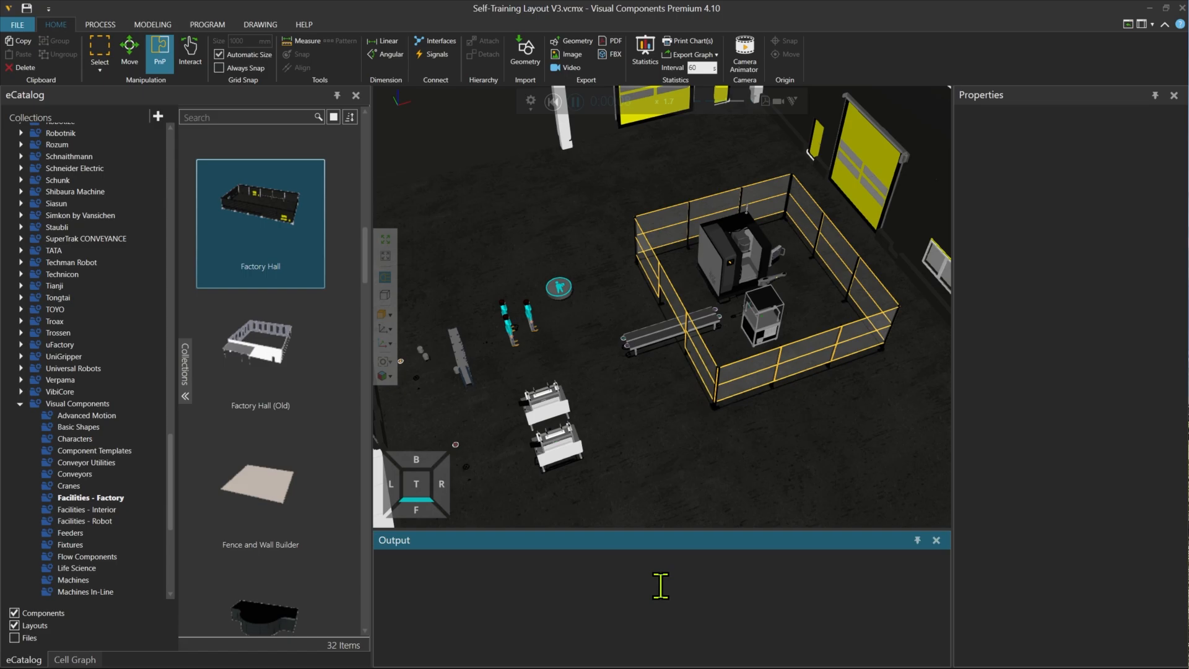